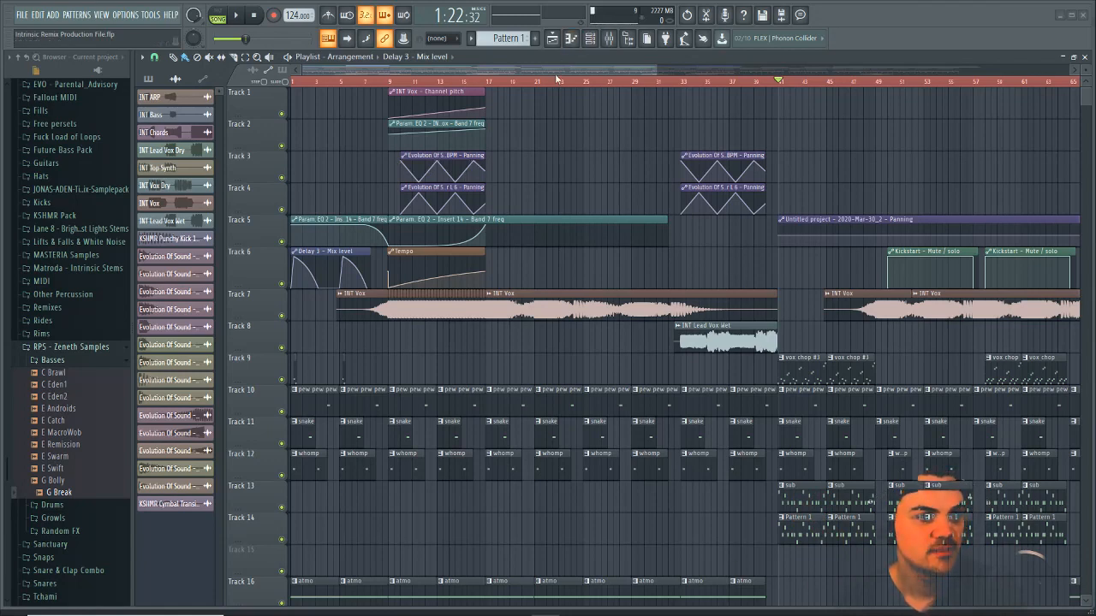
# Examine the arrangement's automation, vocal, pattern, drum and effects tracks, from the intro through the drops
pyautogui.moveTo(558, 76); pyautogui.dragTo(512, 63)
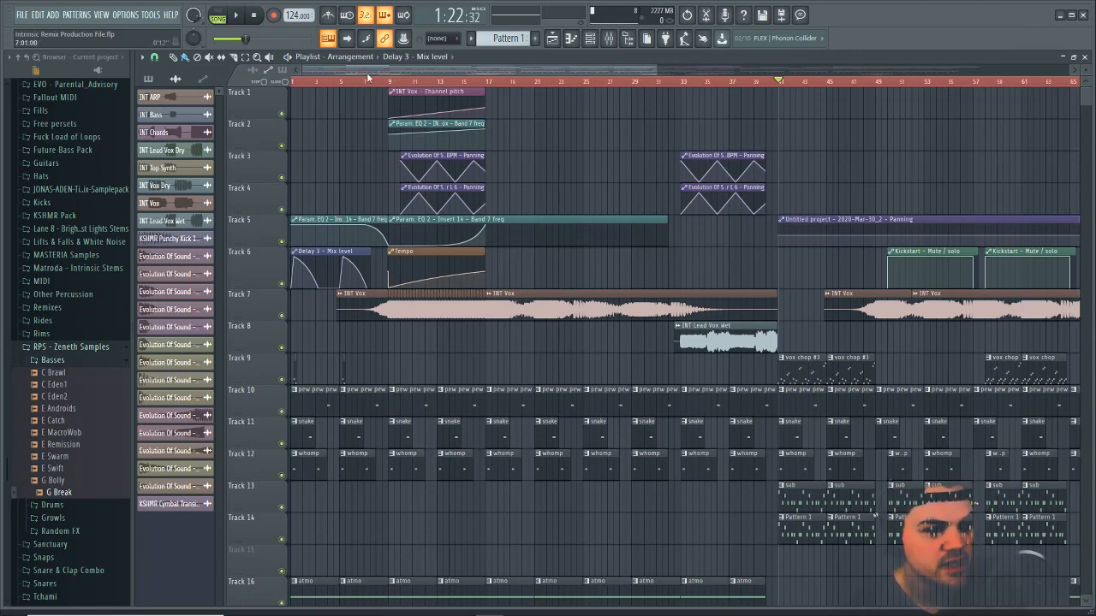
pyautogui.moveTo(353, 66)
pyautogui.mouseDown()
pyautogui.moveTo(490, 71)
pyautogui.moveTo(353, 74)
pyautogui.mouseUp()
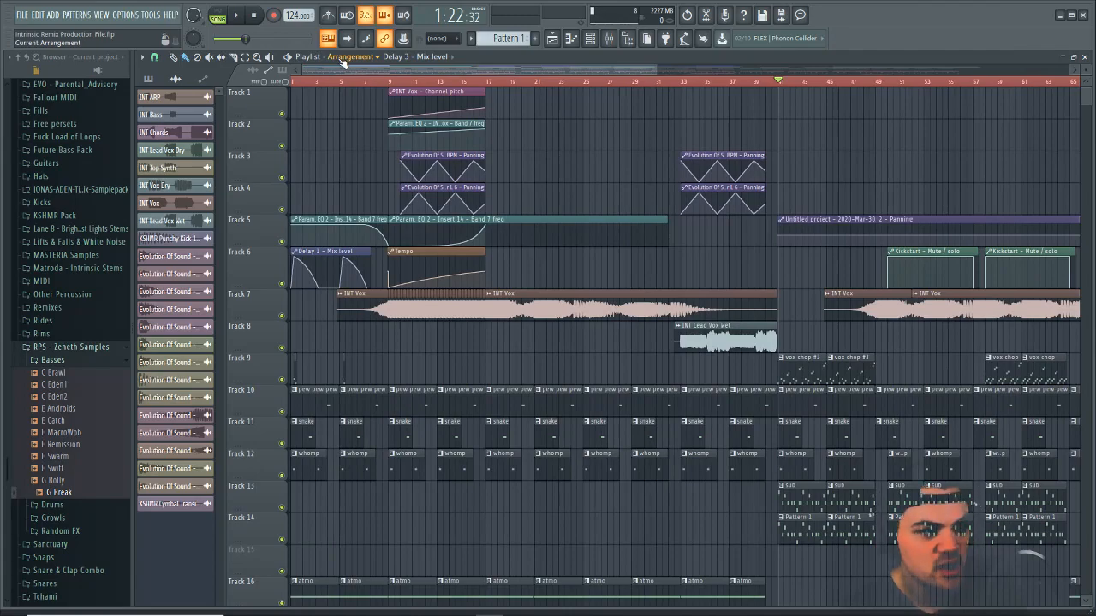
pyautogui.moveTo(336, 72); pyautogui.dragTo(516, 55)
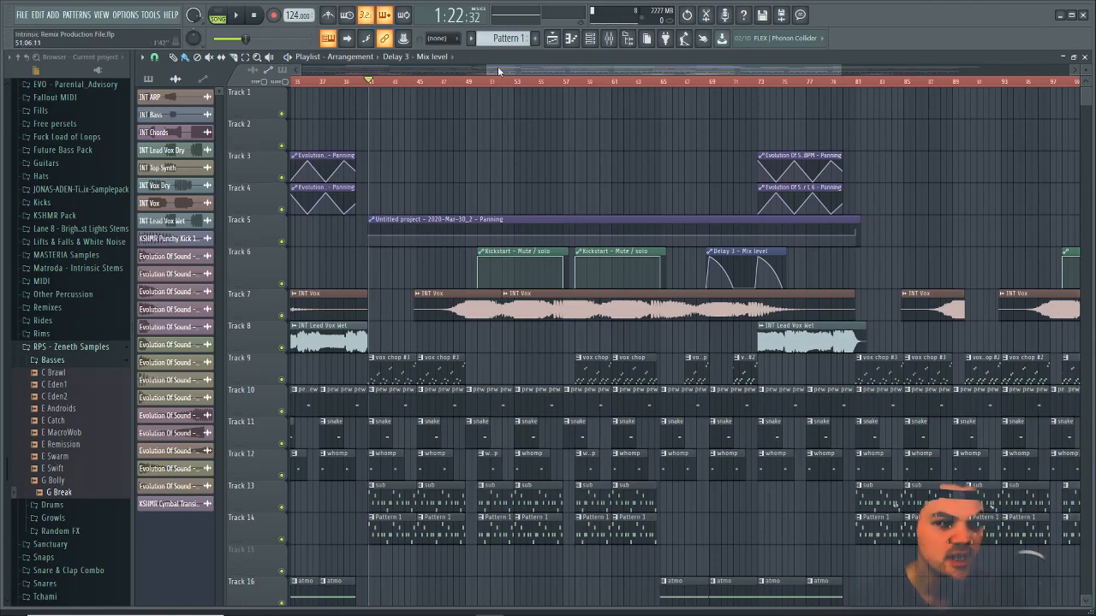
pyautogui.moveTo(497, 65); pyautogui.dragTo(306, 75)
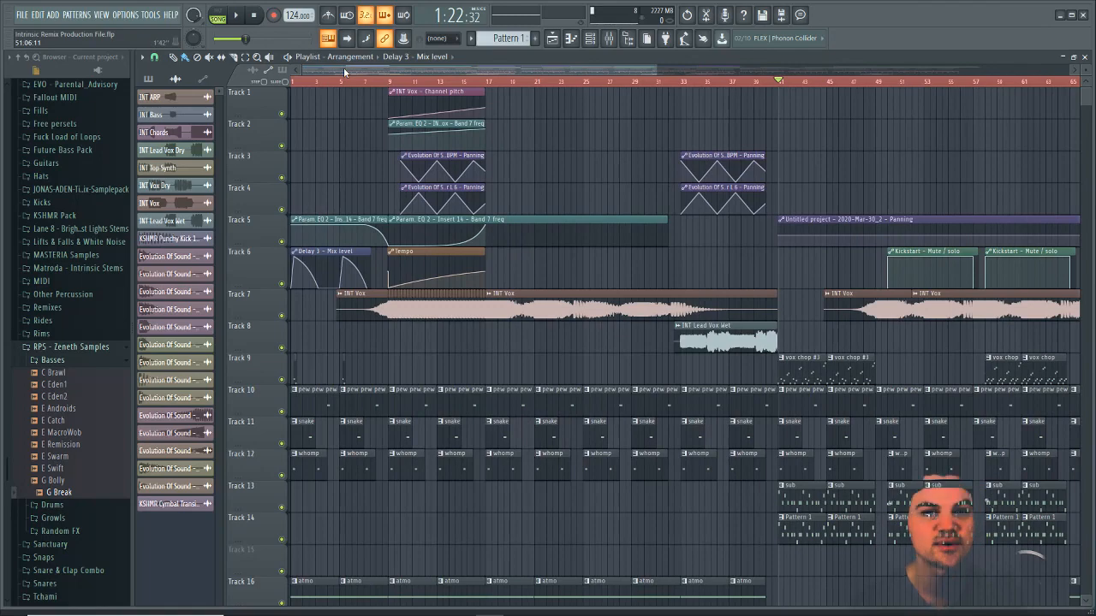
pyautogui.moveTo(344, 68); pyautogui.dragTo(490, 77)
pyautogui.scroll(-5, 594, 171)
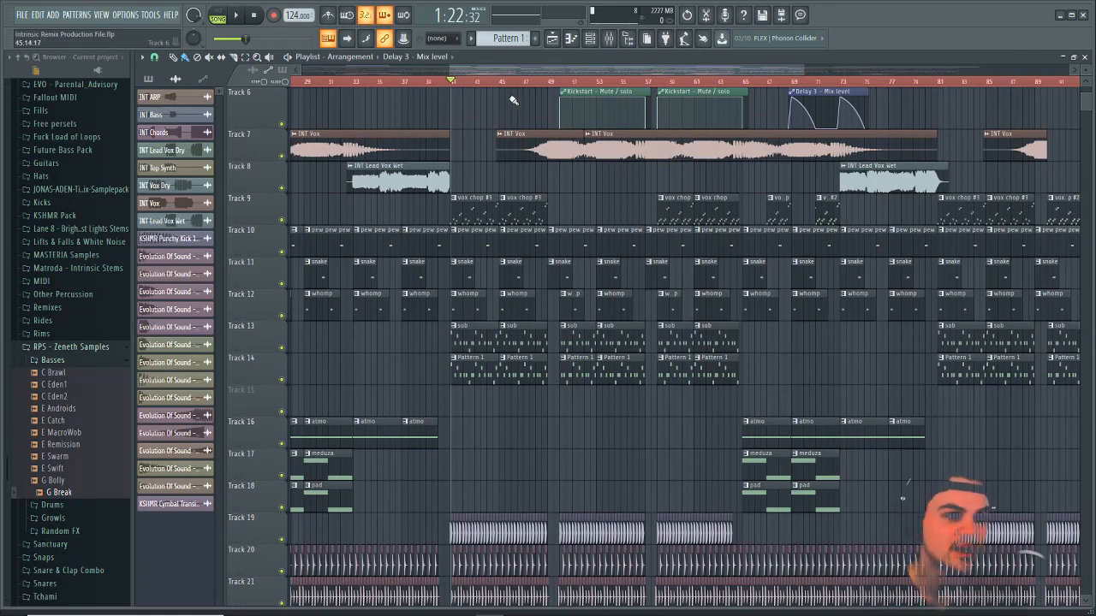
pyautogui.moveTo(485, 75); pyautogui.dragTo(337, 82)
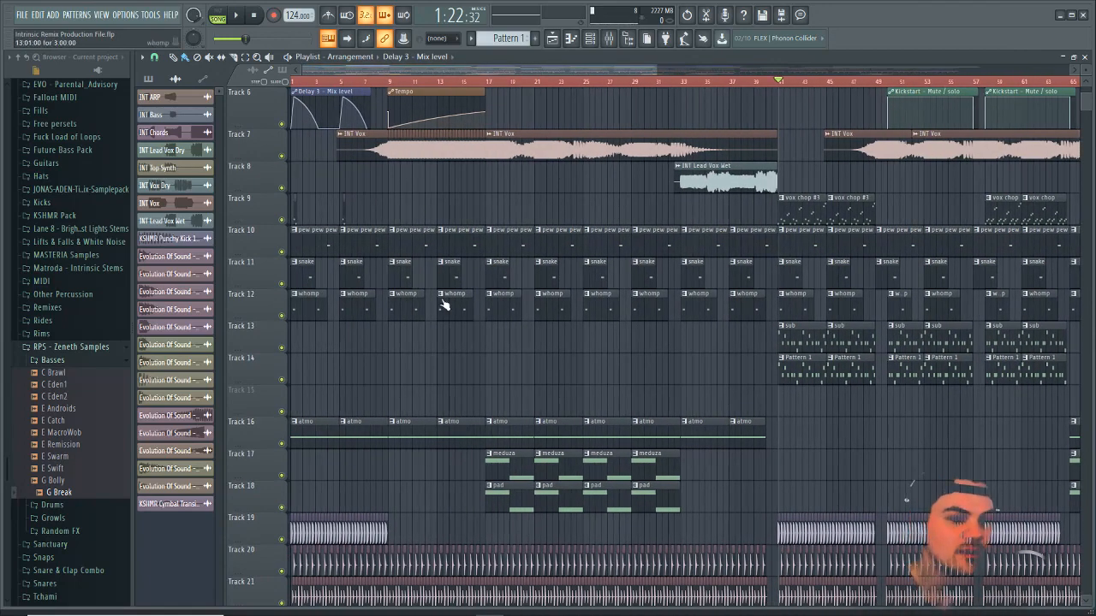
pyautogui.scroll(-6, 448, 306)
pyautogui.scroll(-5, 452, 342)
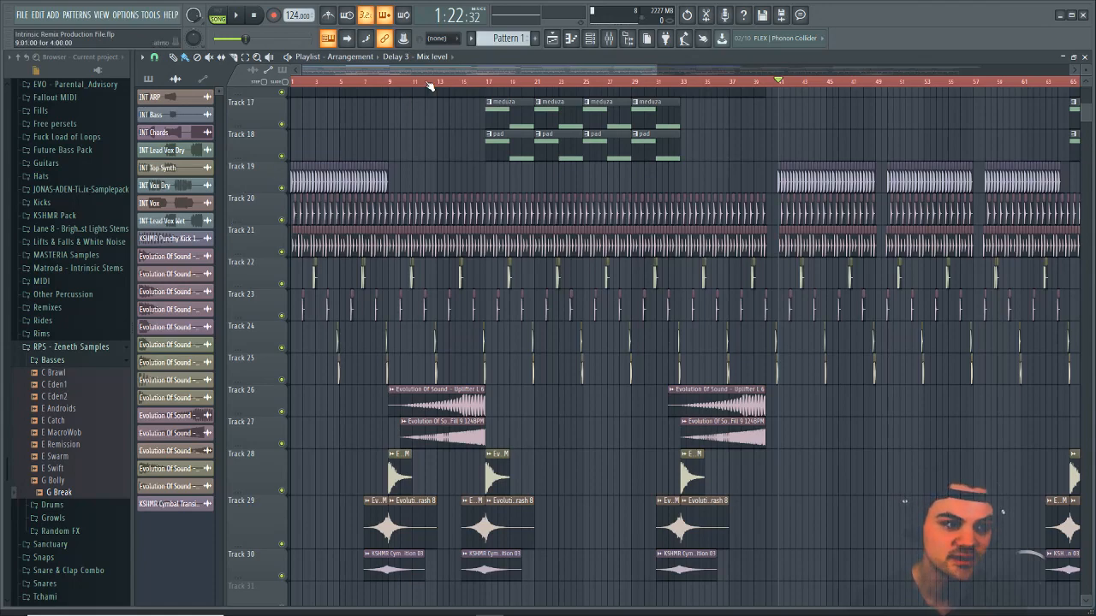
pyautogui.scroll(5, 727, 282)
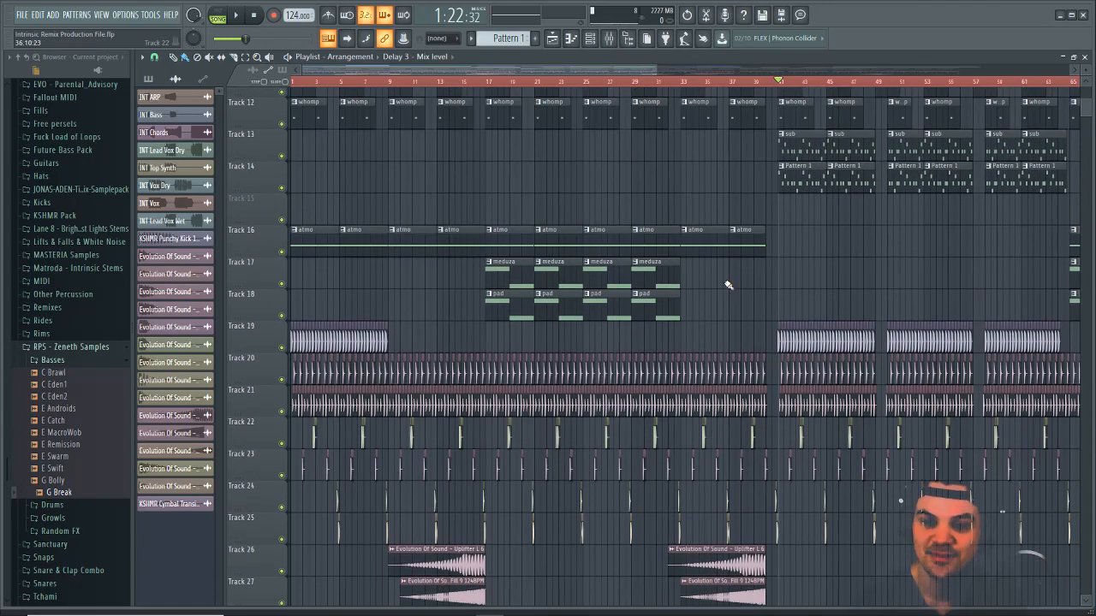
pyautogui.scroll(10, 728, 285)
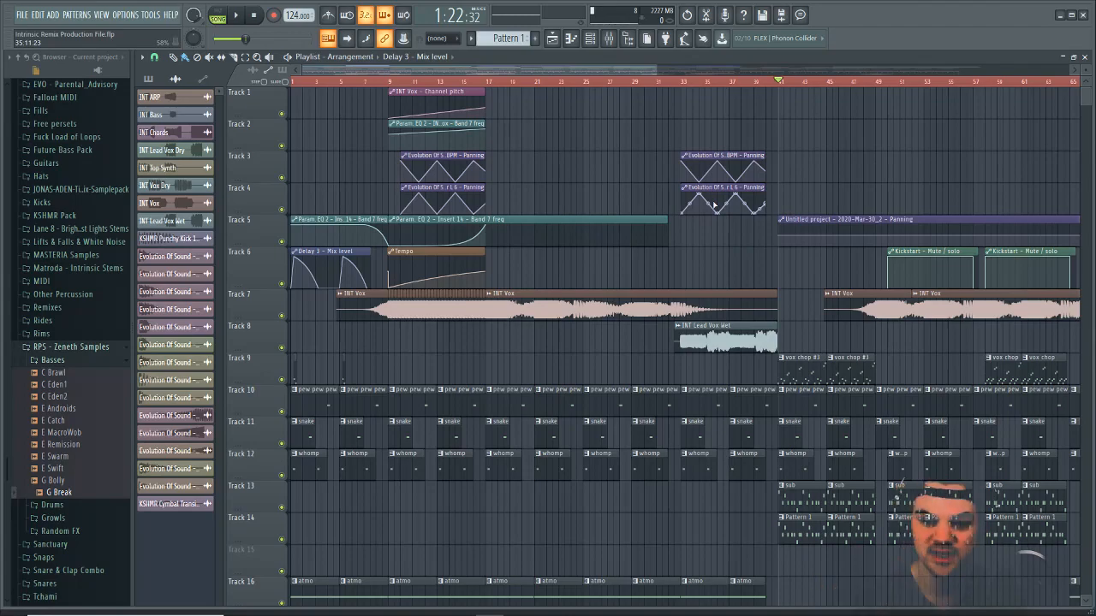
# Review the full song structure with the whole arrangement fitted in view, down to the drum and transition effect tracks
pyautogui.moveTo(553, 65)
pyautogui.mouseDown()
pyautogui.moveTo(762, 73)
pyautogui.moveTo(540, 70)
pyautogui.mouseUp()
pyautogui.scroll(-10, 579, 229)
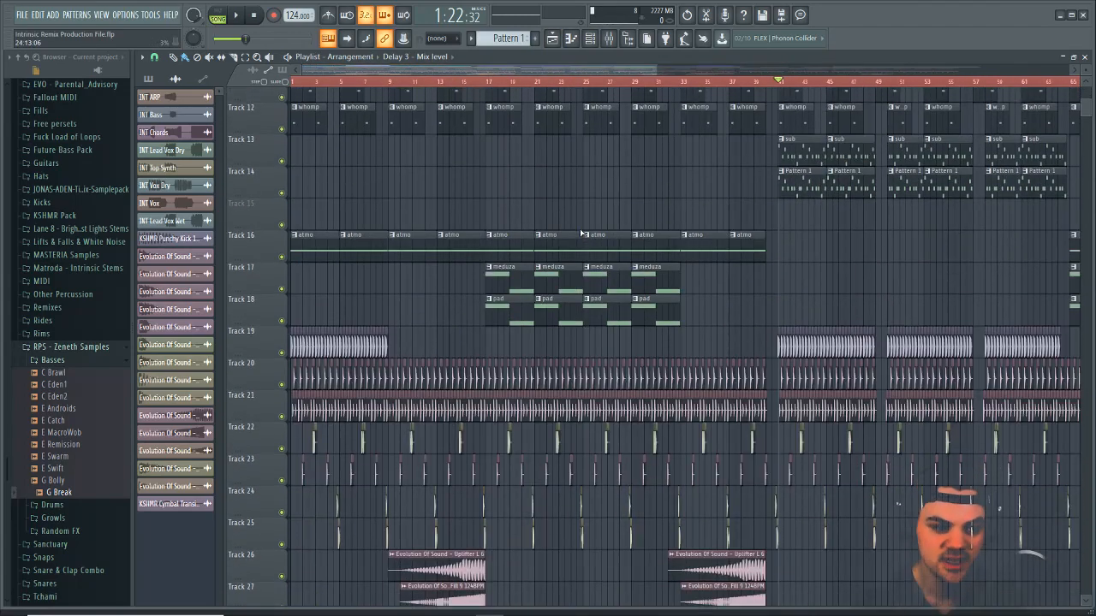
pyautogui.scroll(-5, 579, 228)
pyautogui.scroll(12, 582, 232)
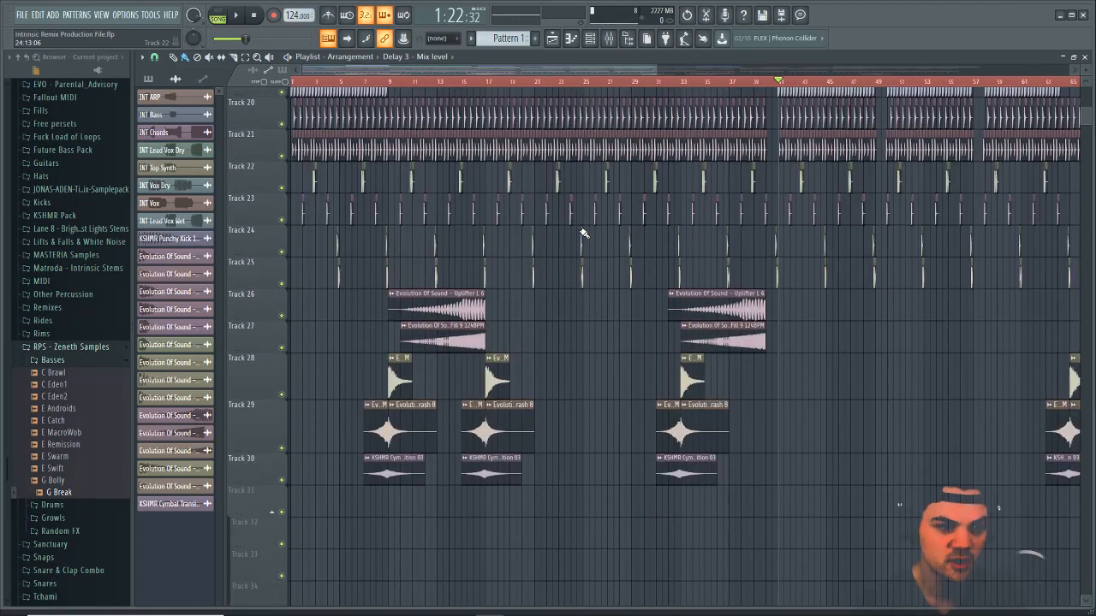
pyautogui.scroll(5, 583, 232)
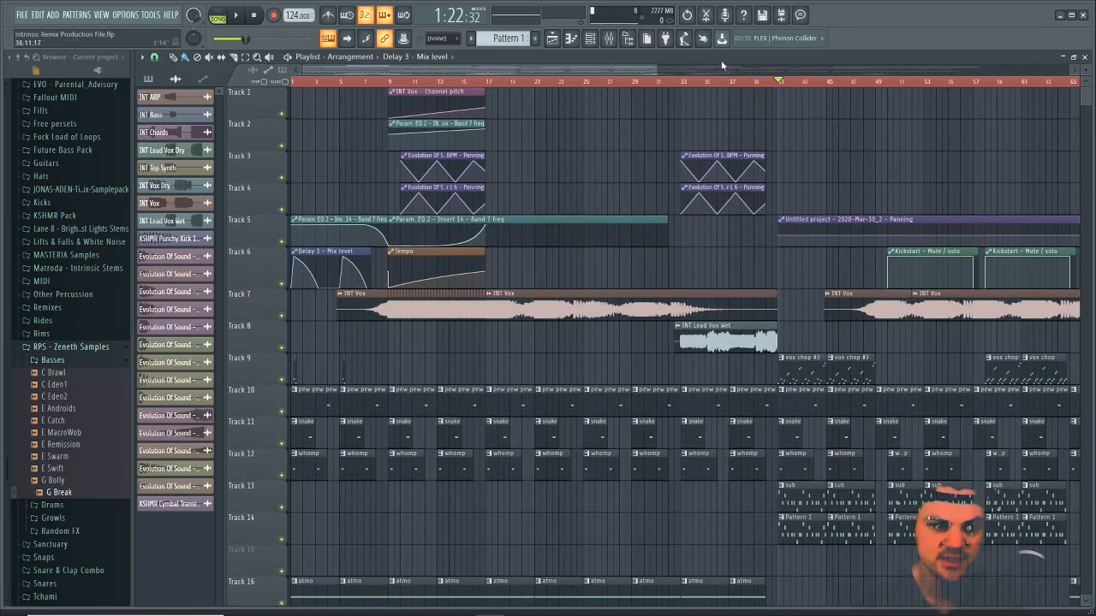
pyautogui.scroll(-4, 940, 323)
pyautogui.scroll(-6, 940, 323)
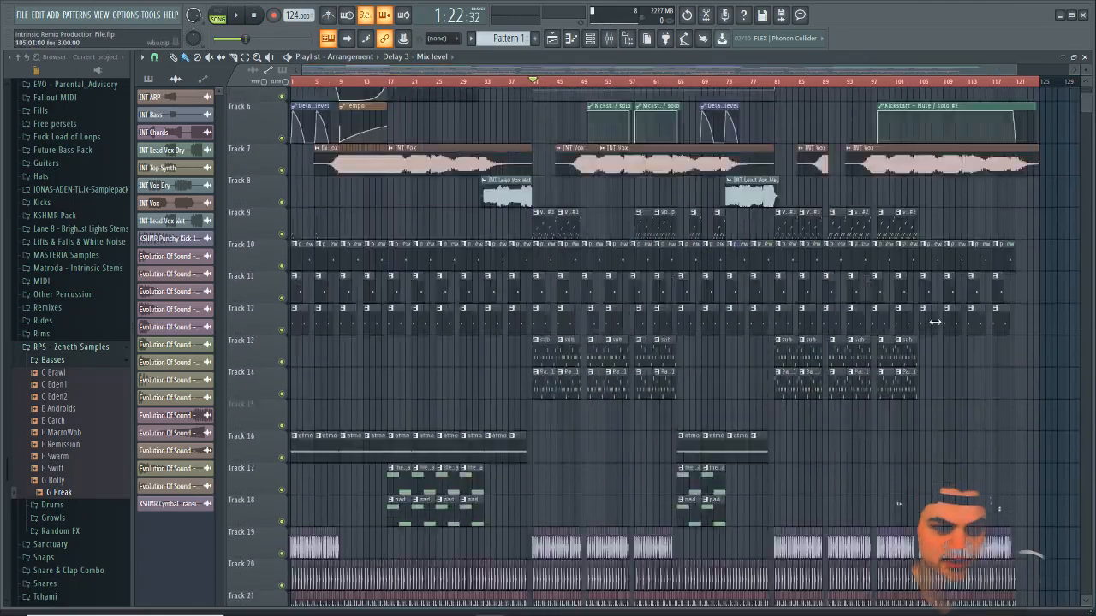
pyautogui.scroll(-15, 940, 323)
pyautogui.scroll(20, 939, 320)
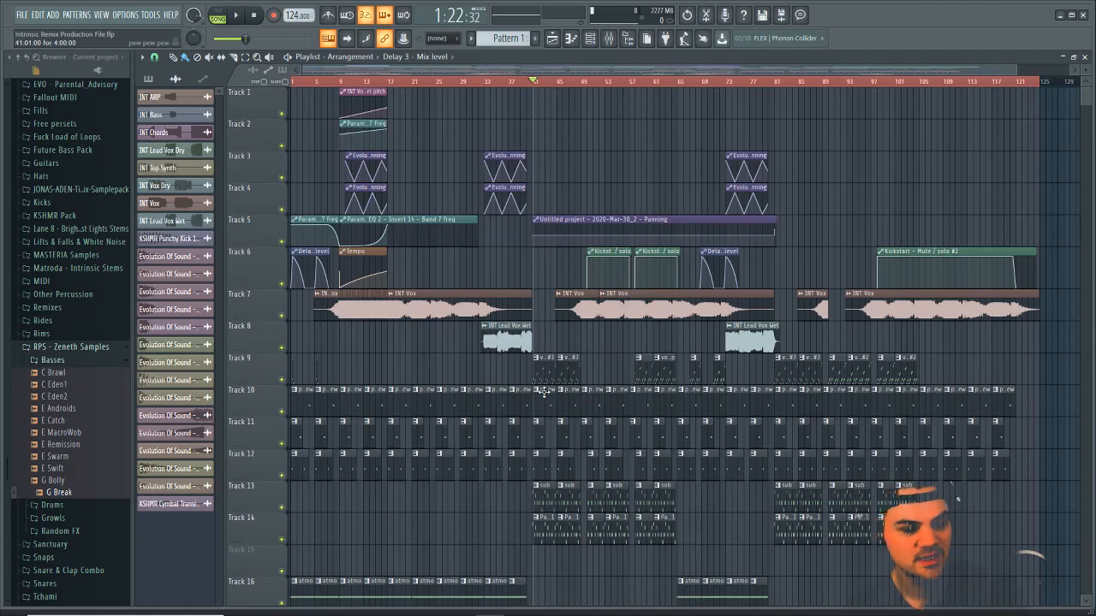
# Mute playlist tracks 9 to 12, from the vox chop track through the whomp track
pyautogui.scroll(3, 366, 92)
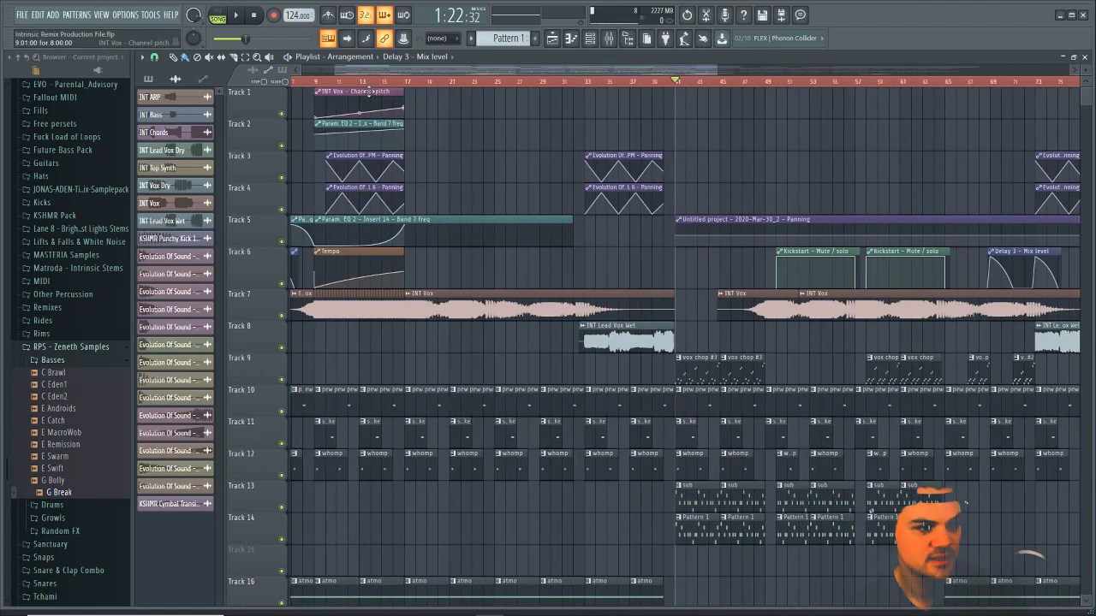
pyautogui.moveTo(369, 69); pyautogui.dragTo(338, 69)
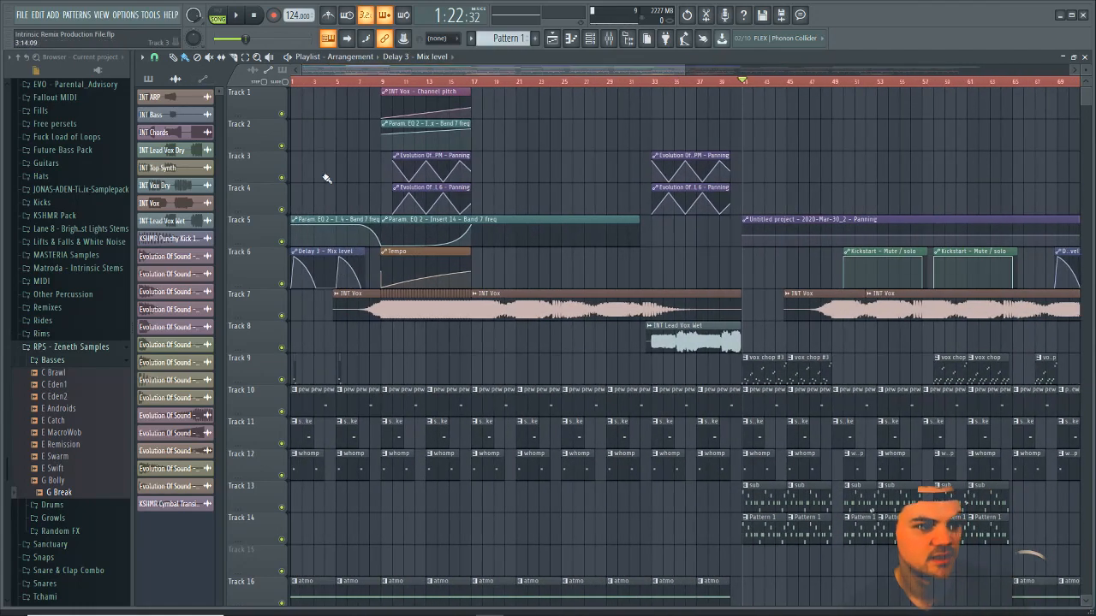
pyautogui.click(281, 315)
pyautogui.click(282, 316)
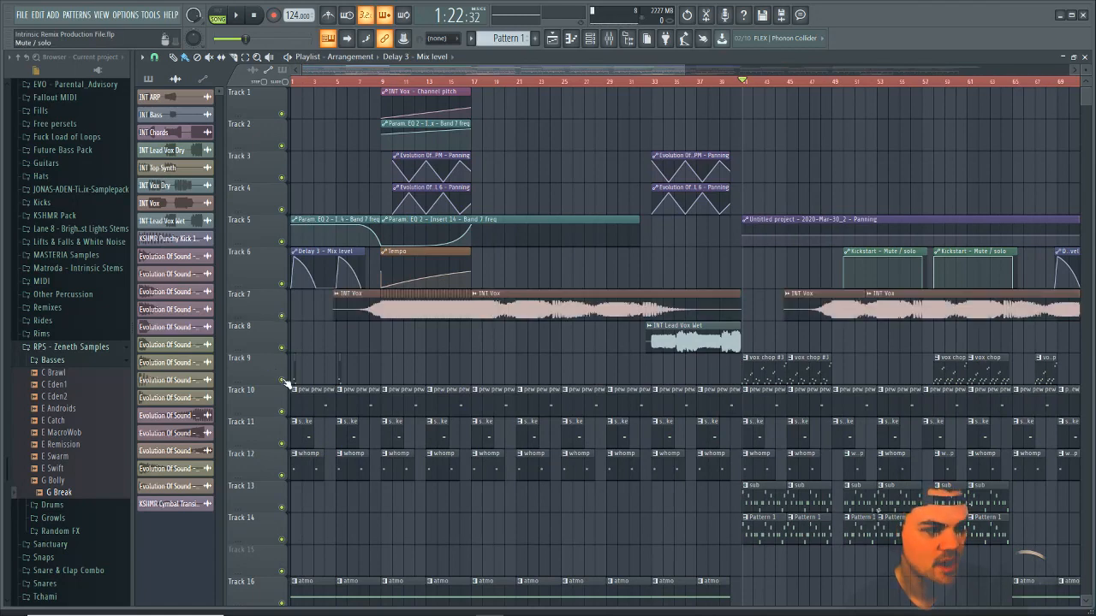
pyautogui.moveTo(285, 382); pyautogui.dragTo(283, 477)
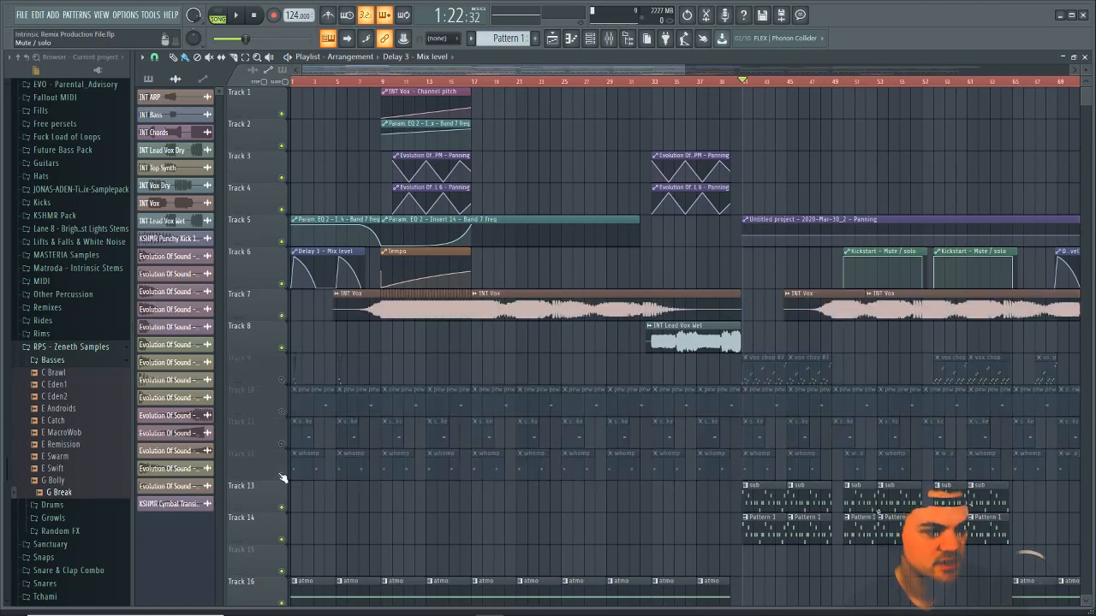
# Mute playlist tracks 13 to 18, covering the sub, Pattern 1, atmo, meduza and pad tracks
pyautogui.scroll(-5, 282, 477)
pyautogui.click(283, 353)
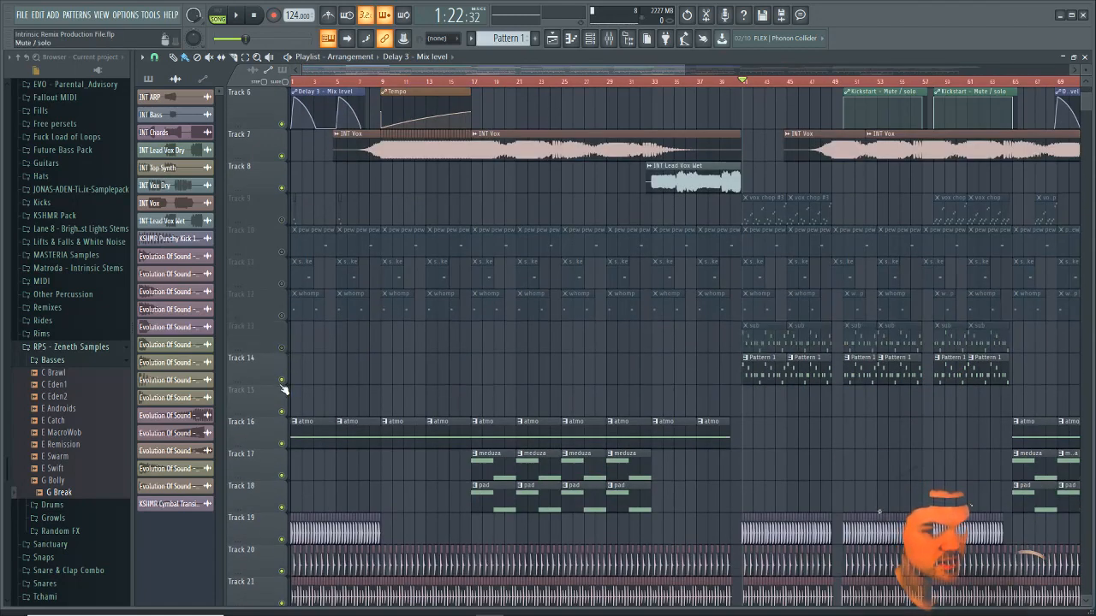
pyautogui.click(282, 383)
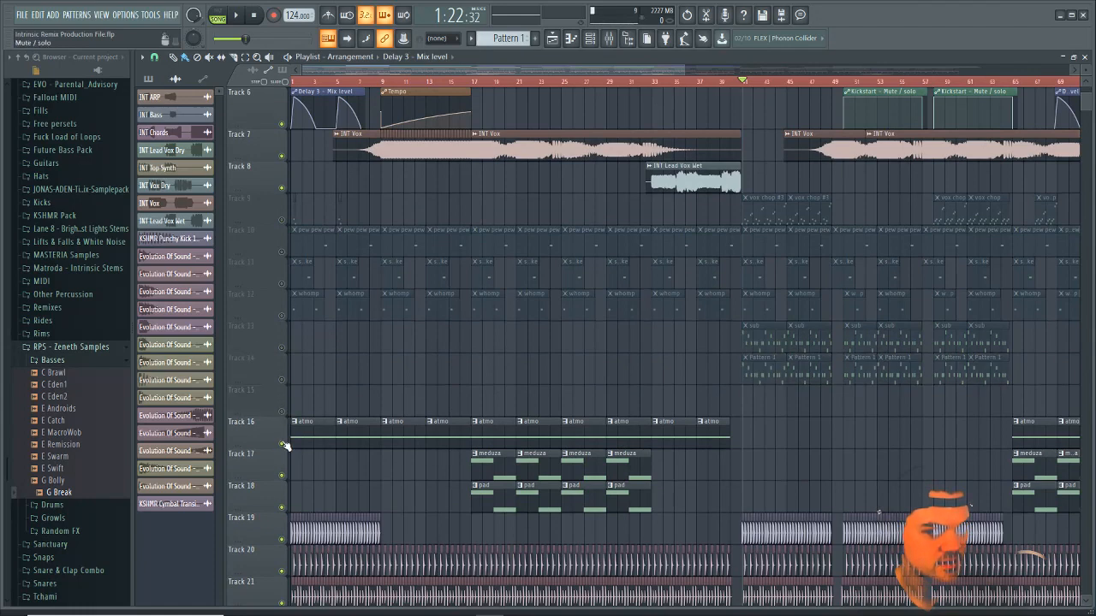
pyautogui.click(283, 445)
pyautogui.click(284, 476)
pyautogui.click(284, 508)
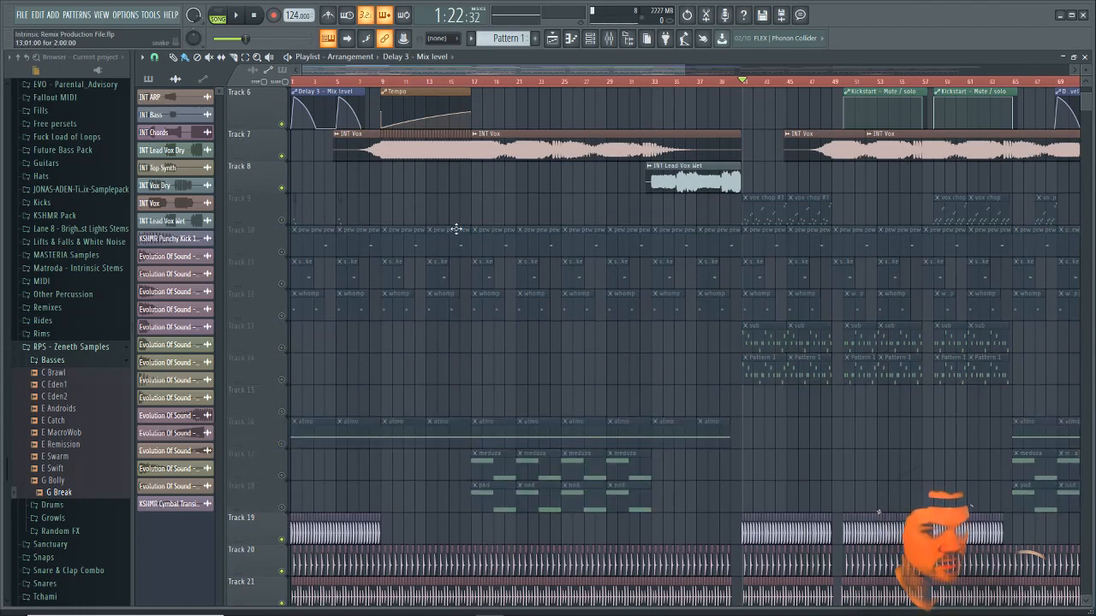
# Play back the intro with the drum tracks still active, and stop playback
pyautogui.click(385, 81)
pyautogui.scroll(-5, 395, 220)
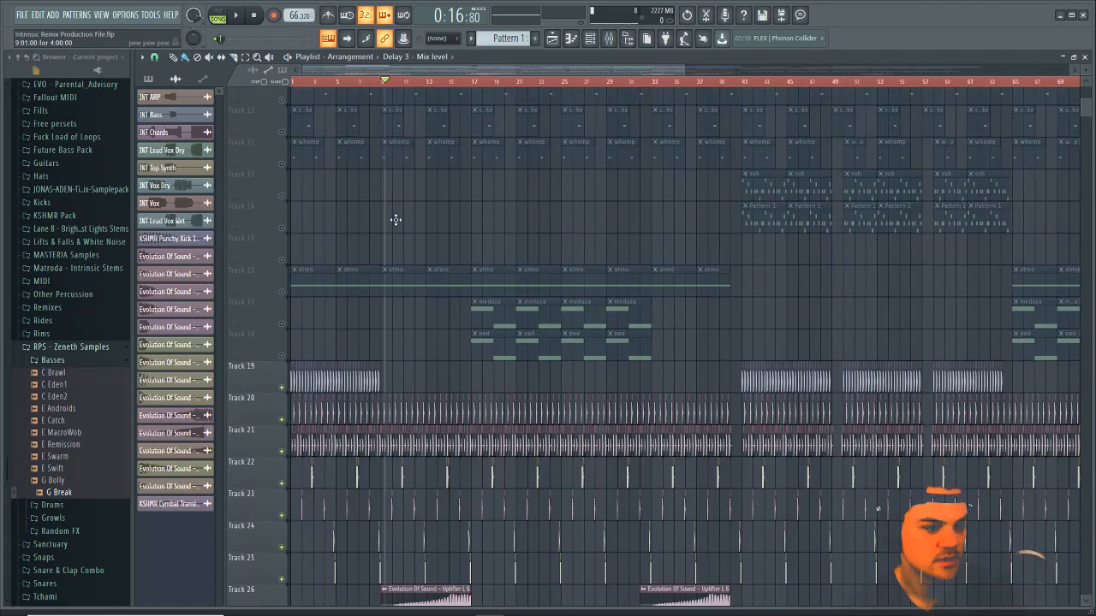
pyautogui.scroll(-3, 396, 220)
pyautogui.press('space')
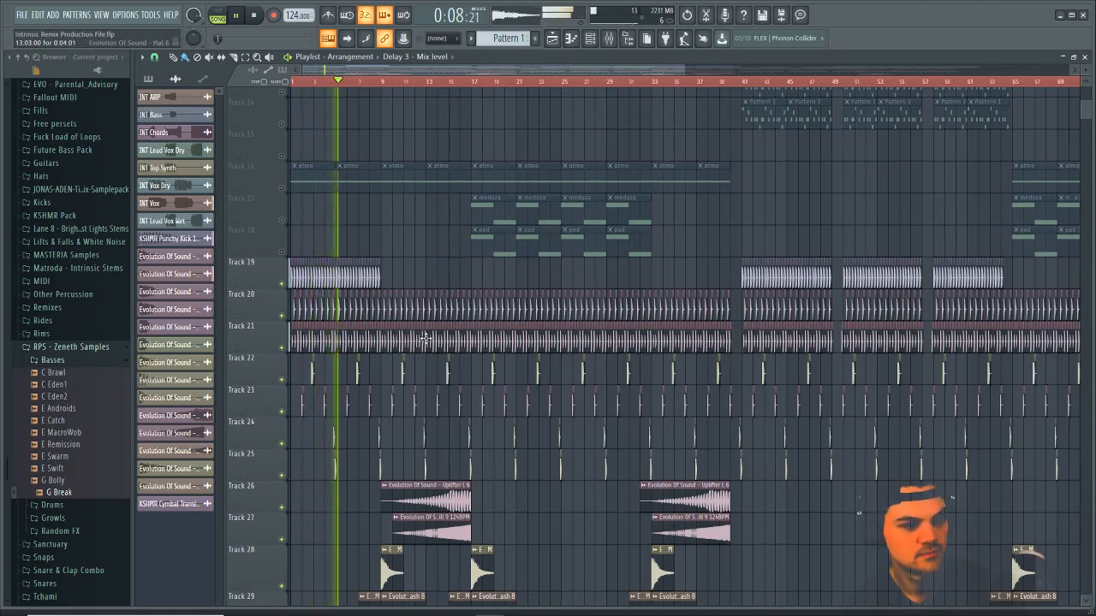
pyautogui.moveTo(681, 69); pyautogui.dragTo(462, 75)
pyautogui.press('space')
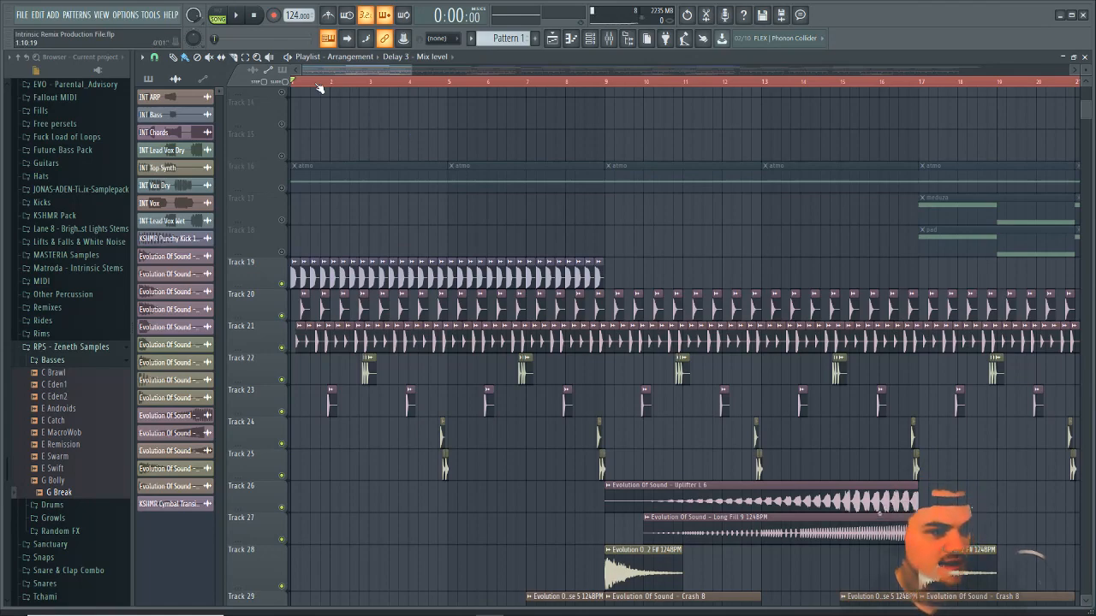
# Take a close look at the drum clips in the first eight bars and briefly audition them from bar 1
pyautogui.scroll(3, 323, 77)
pyautogui.scroll(4, 308, 76)
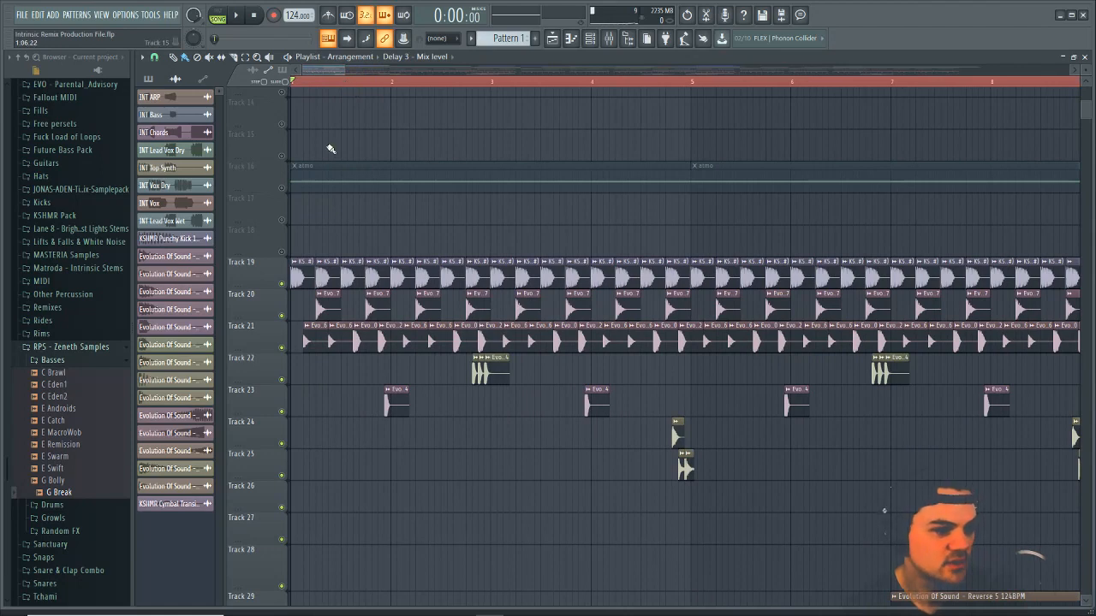
pyautogui.press('space')
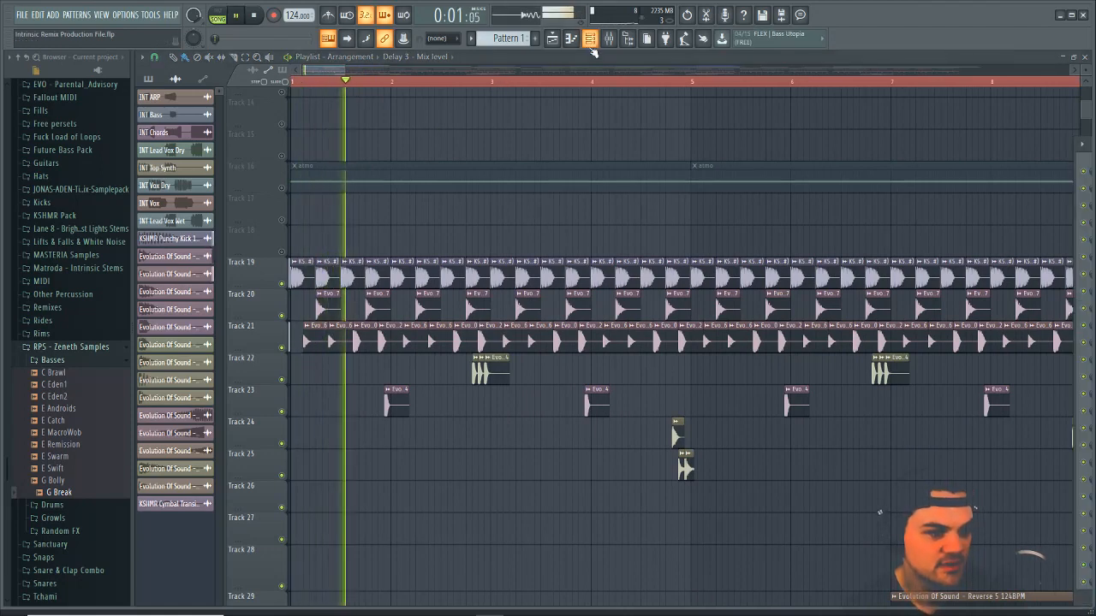
pyautogui.press('space')
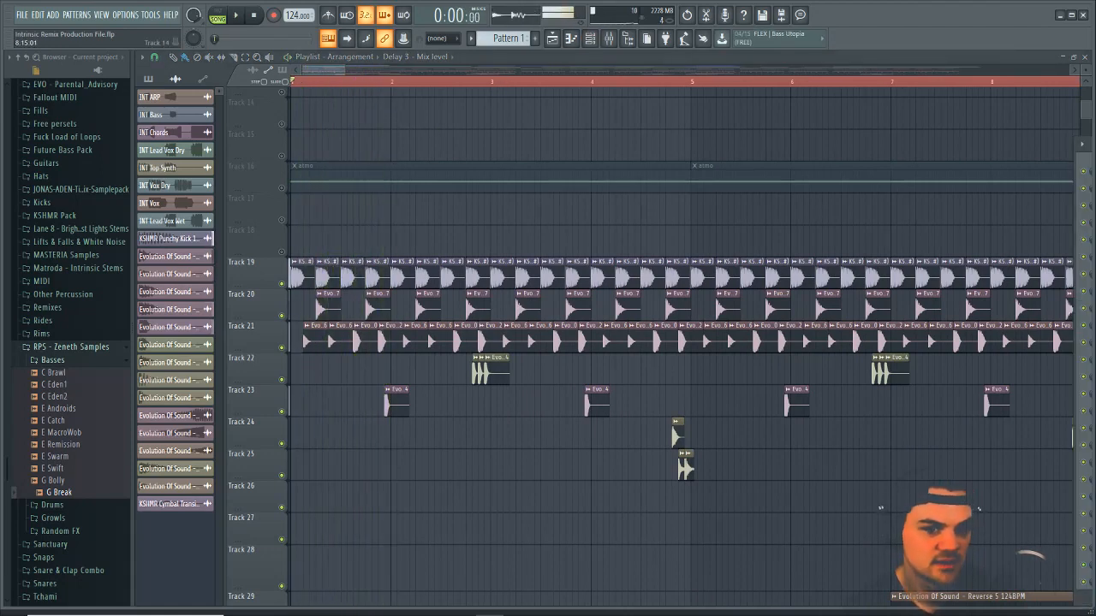
# Bring the channel rack and the mixer into full view over the playlist and start playback of the drums
pyautogui.click(1082, 144)
pyautogui.moveTo(978, 123); pyautogui.dragTo(428, 91)
pyautogui.click(611, 40)
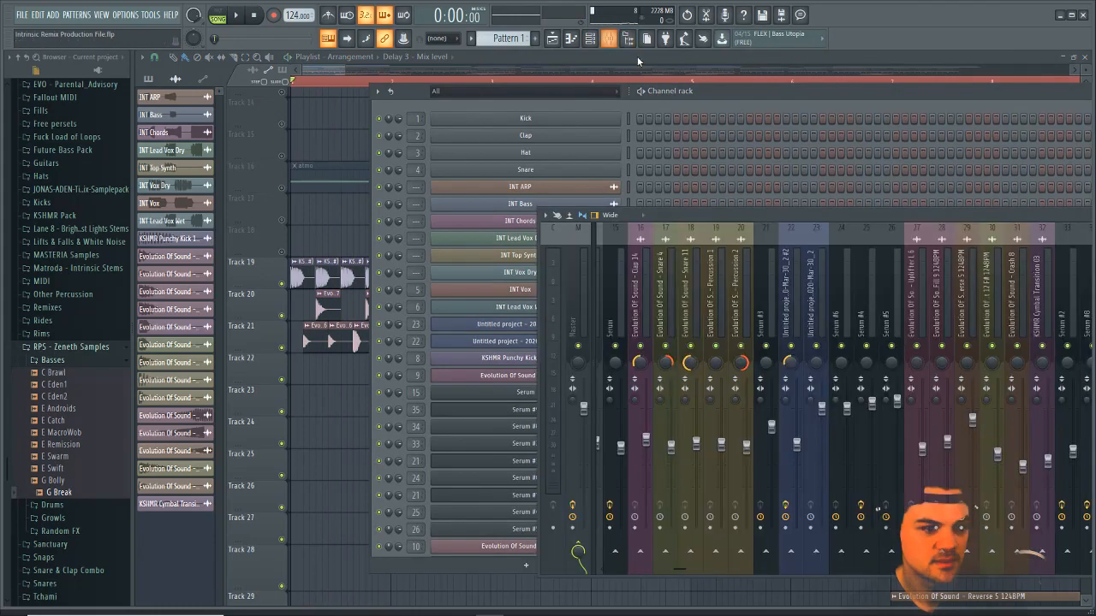
pyautogui.press('space')
pyautogui.moveTo(821, 195); pyautogui.dragTo(386, 94)
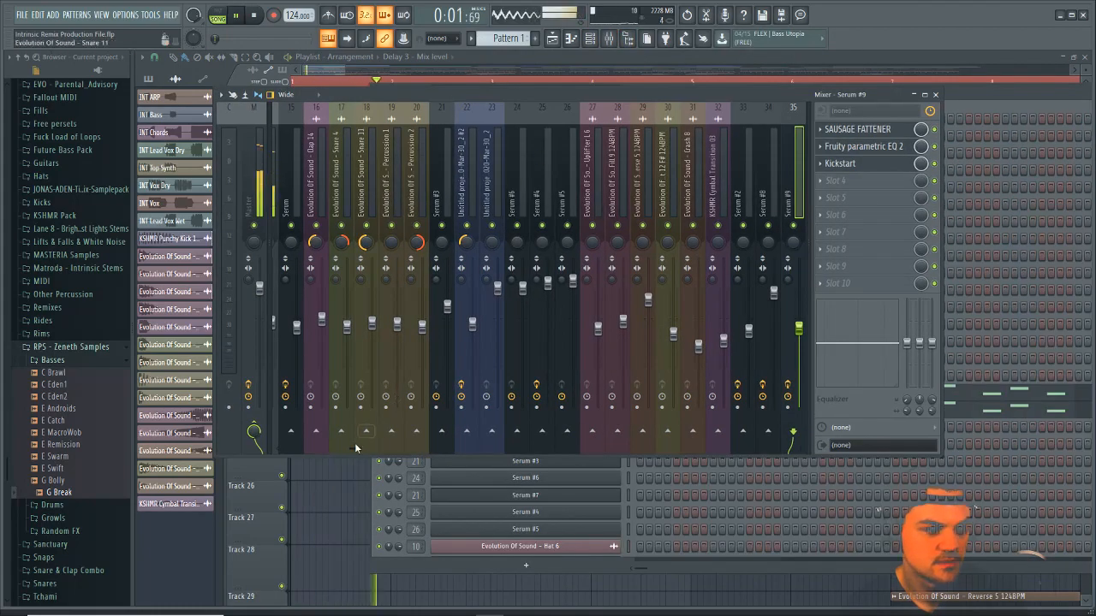
# Check the Evolution Of Sound - Hat 6 mixer track's routing, select Insert 14, and stop playback
pyautogui.scroll(5, 358, 448)
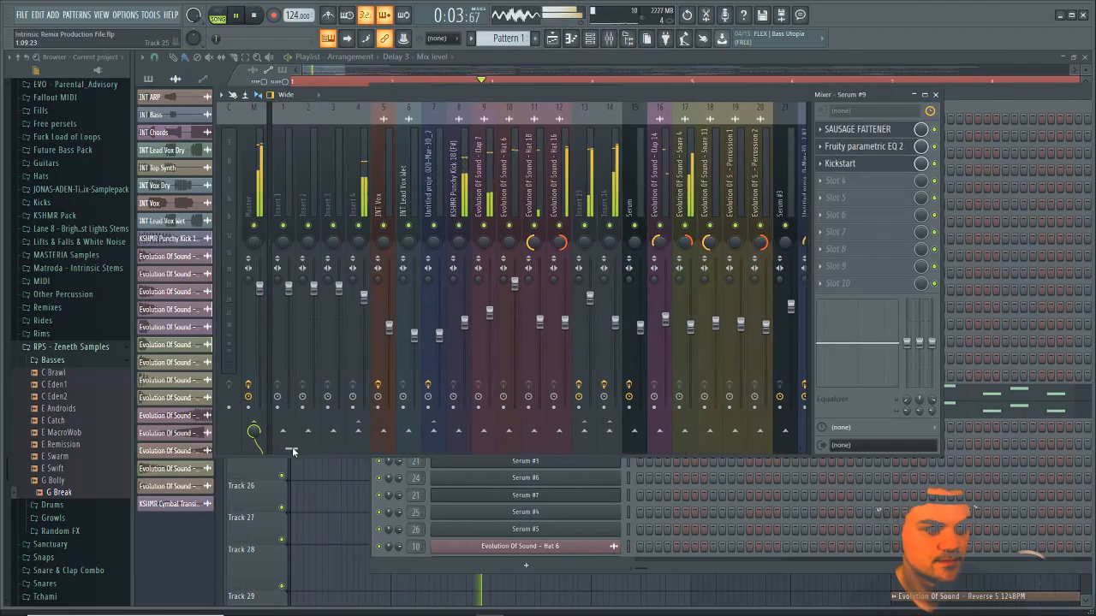
pyautogui.scroll(-1, 385, 343)
pyautogui.click(505, 204)
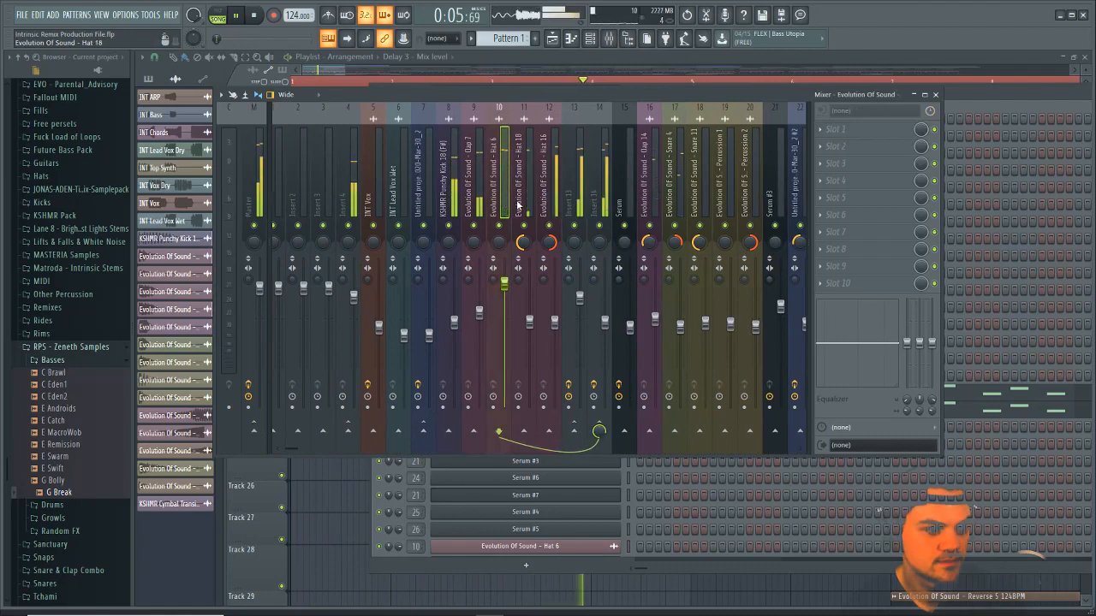
pyautogui.click(591, 212)
pyautogui.press('space')
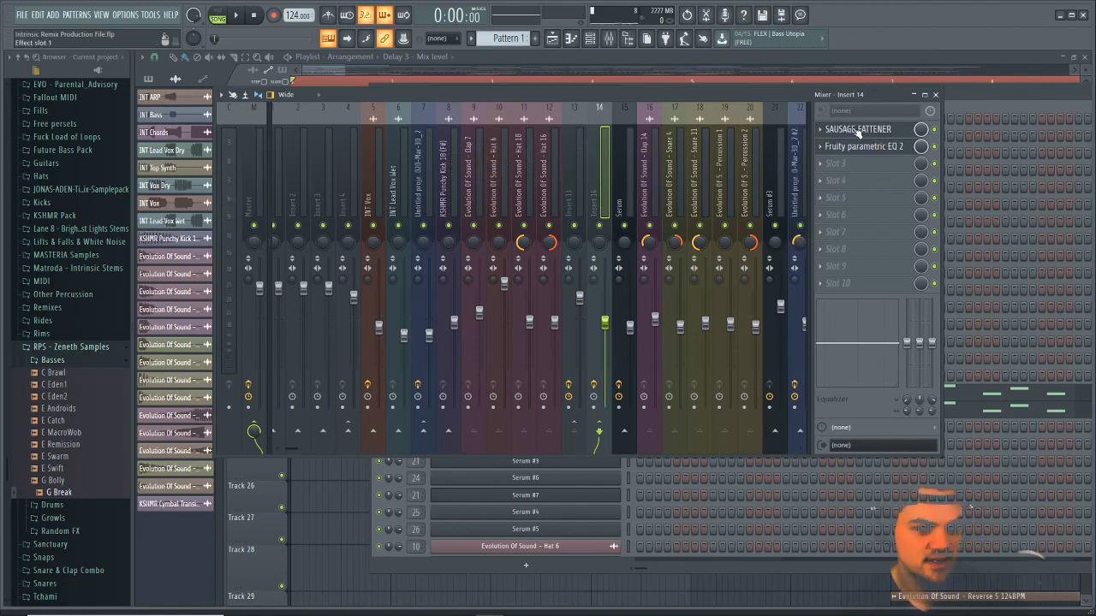
# Inspect the Sausage Fattener and Fruity parametric EQ 2 effects on mixer Insert 14
pyautogui.click(585, 202)
pyautogui.click(595, 206)
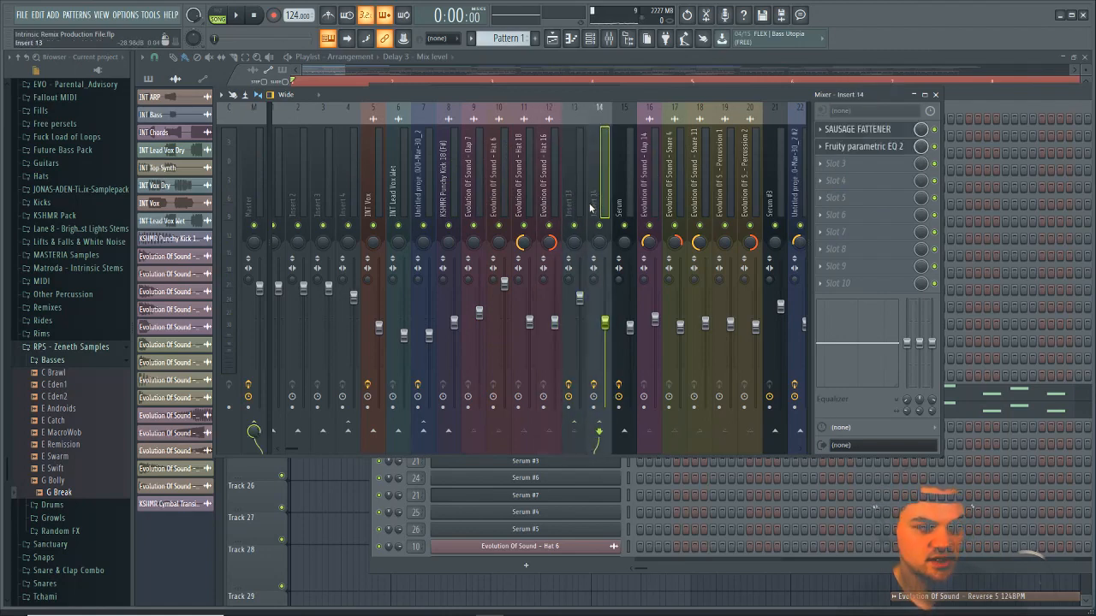
pyautogui.click(863, 130)
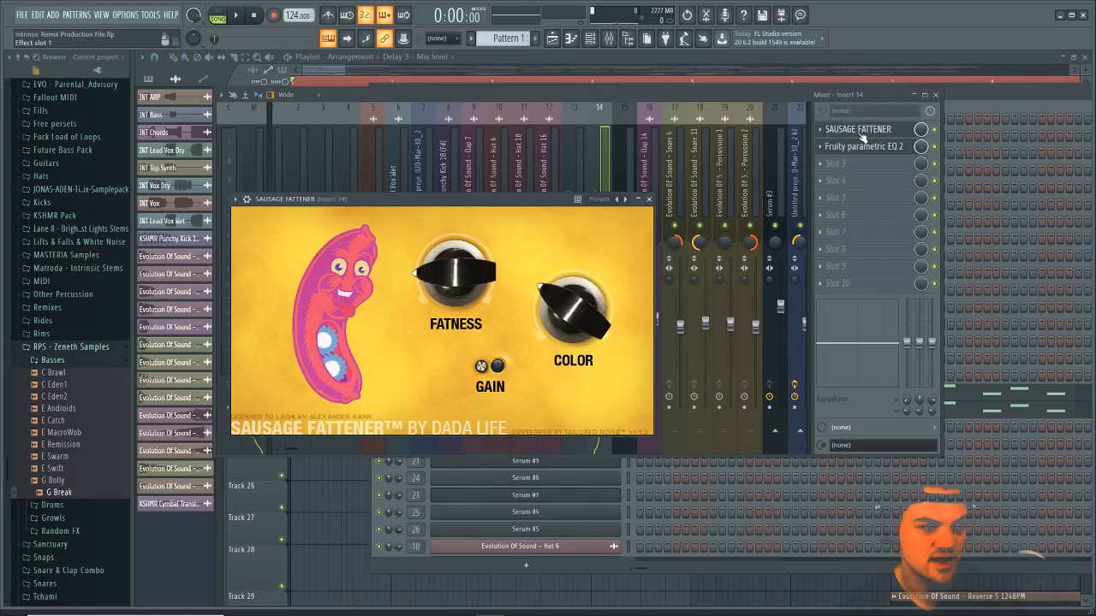
pyautogui.click(863, 147)
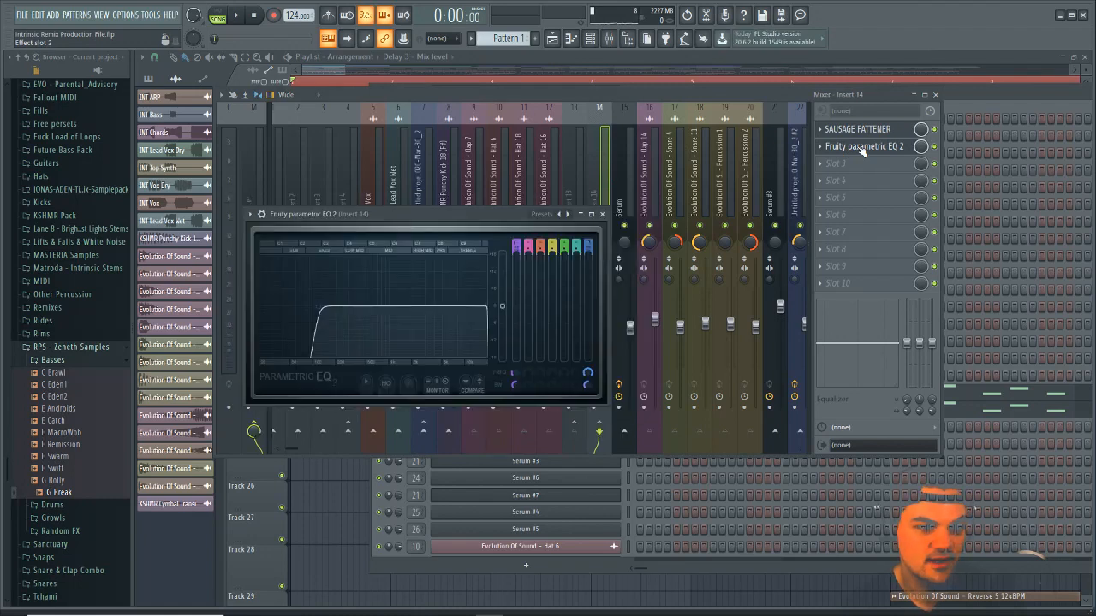
# Close the EQ window, briefly play the drums while watching the mixer levels, and bring the playlist back into view
pyautogui.click(555, 96)
pyautogui.press('space')
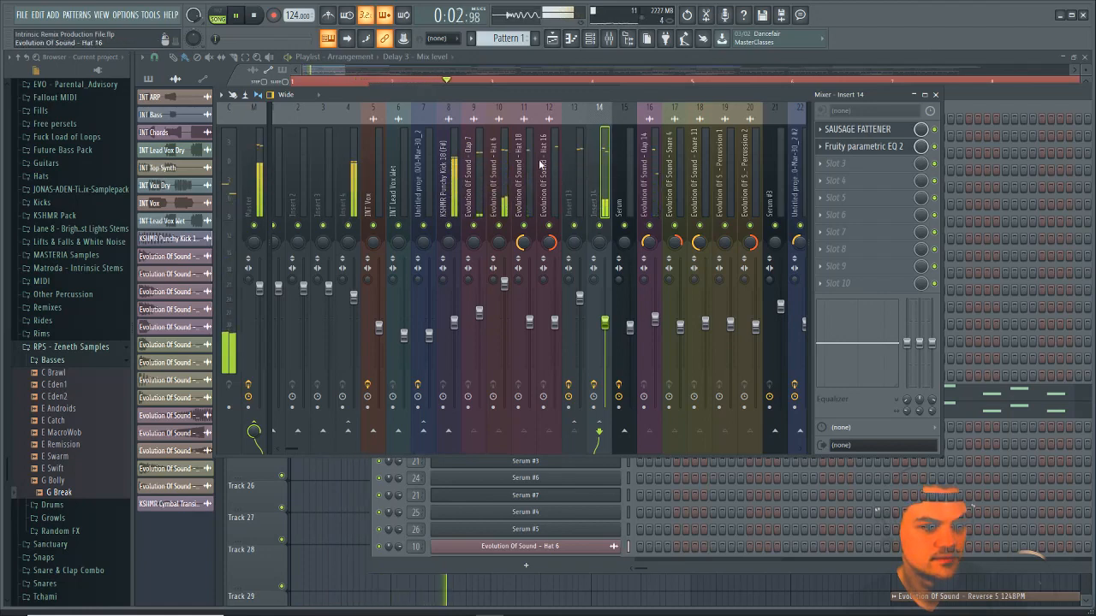
pyautogui.press('space')
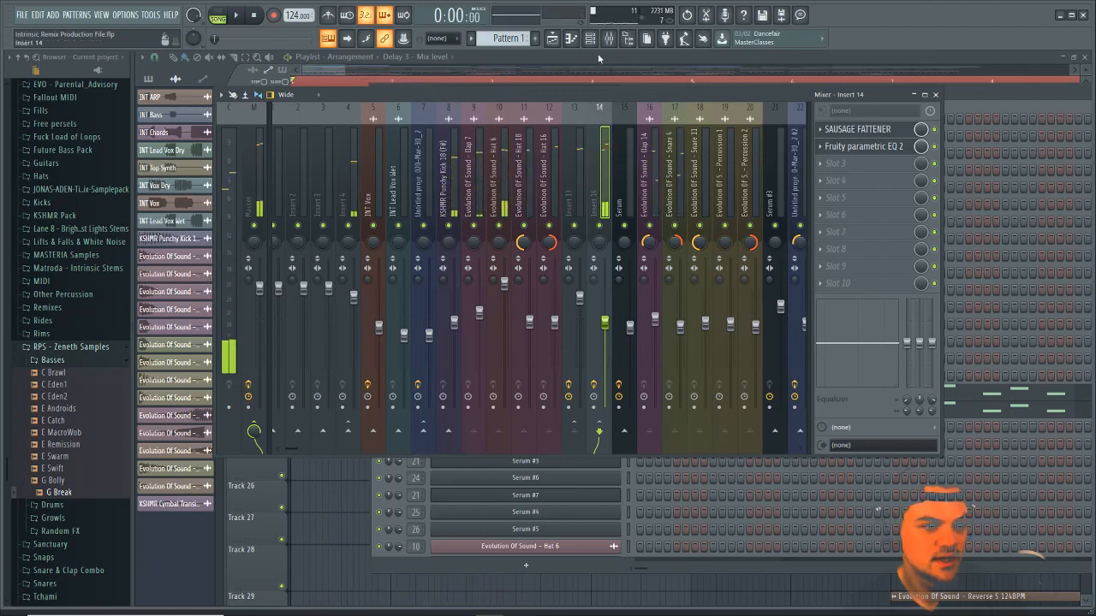
pyautogui.click(598, 55)
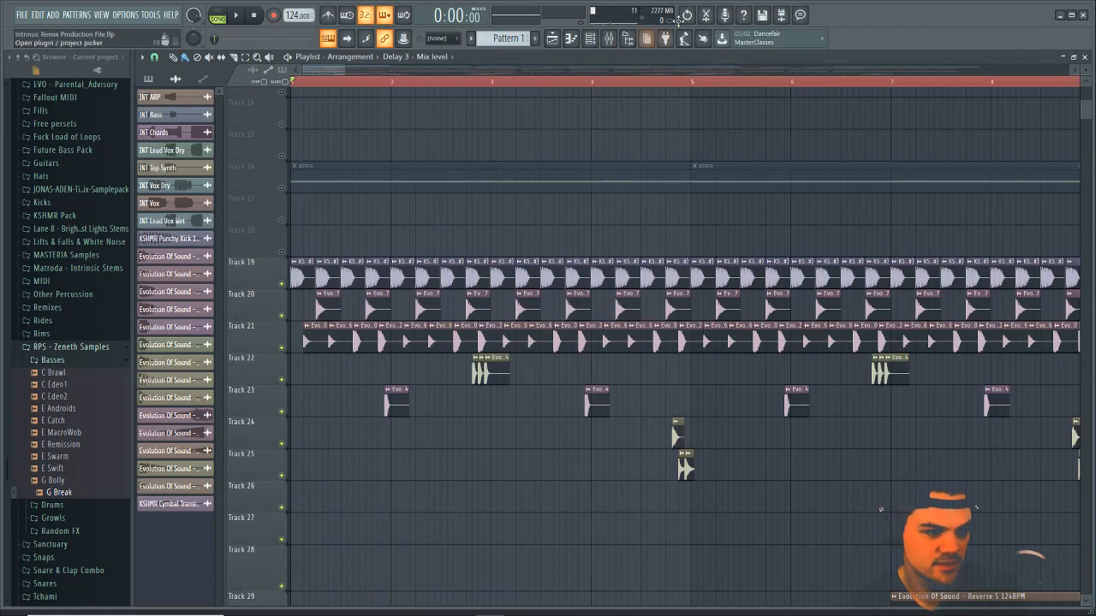
# Audition the short drum fill on Tracks 24 and 25 just before bar 5, viewing its clips up close
pyautogui.scroll(-2, 679, 85)
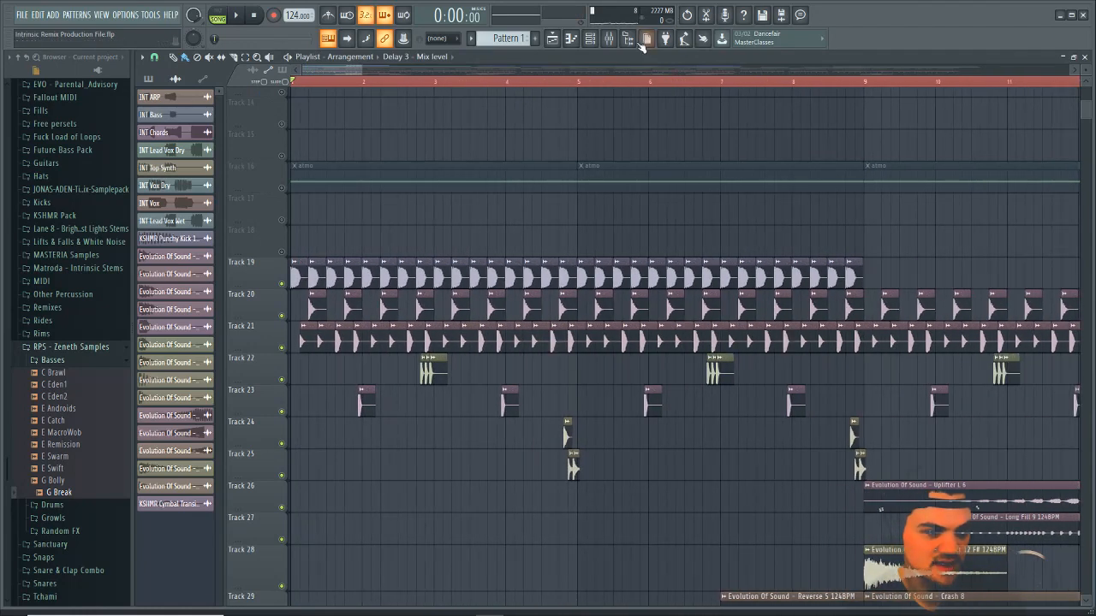
pyautogui.click(559, 85)
pyautogui.press('space')
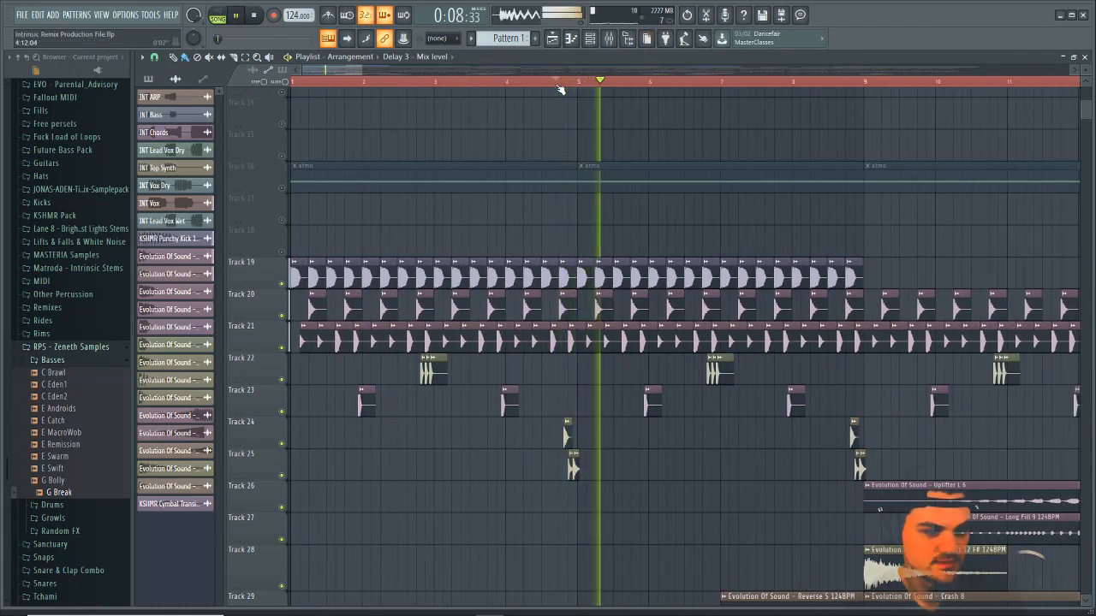
pyautogui.press('space')
pyautogui.scroll(4, 555, 85)
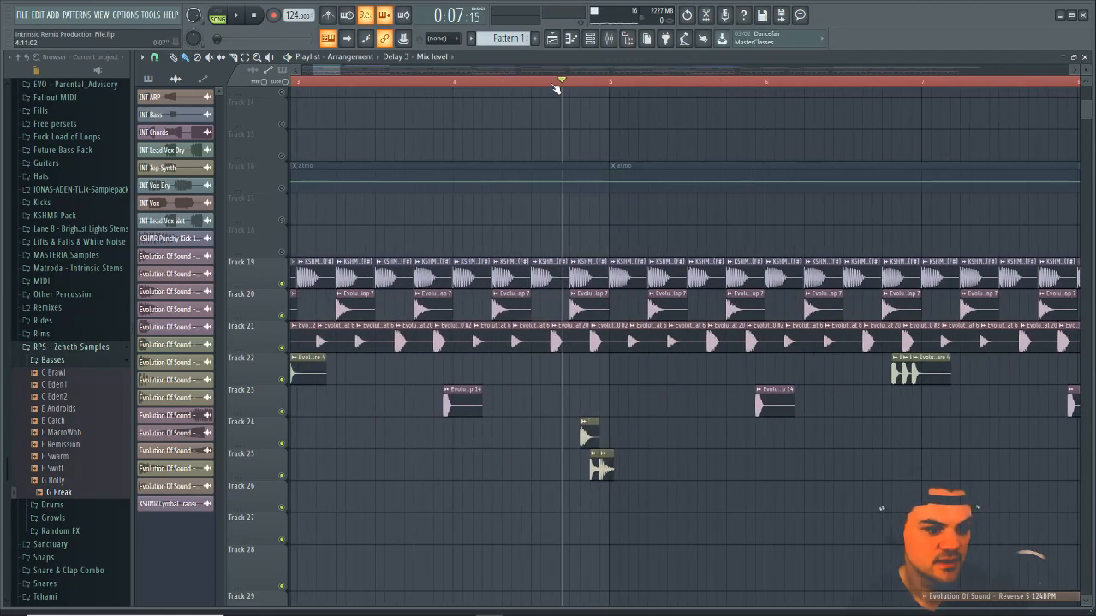
pyautogui.press('space')
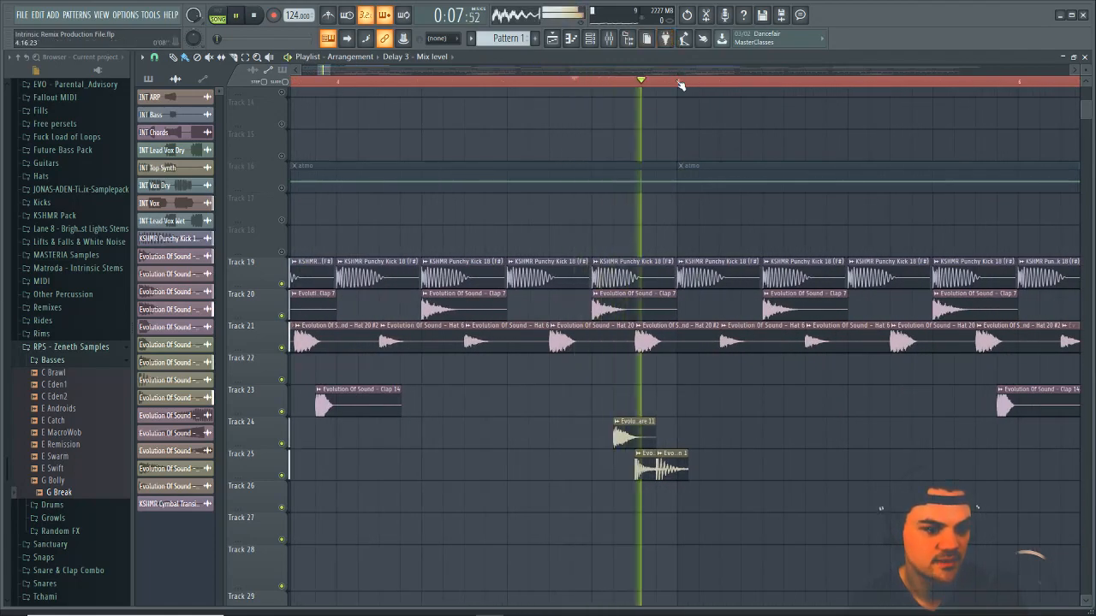
pyautogui.press('space')
# Unmute the pew pew pew, snake and whomp tracks, keep Track 9 muted, and briefly play the arrangement from the start
pyautogui.scroll(-4, 679, 84)
pyautogui.scroll(-3, 681, 85)
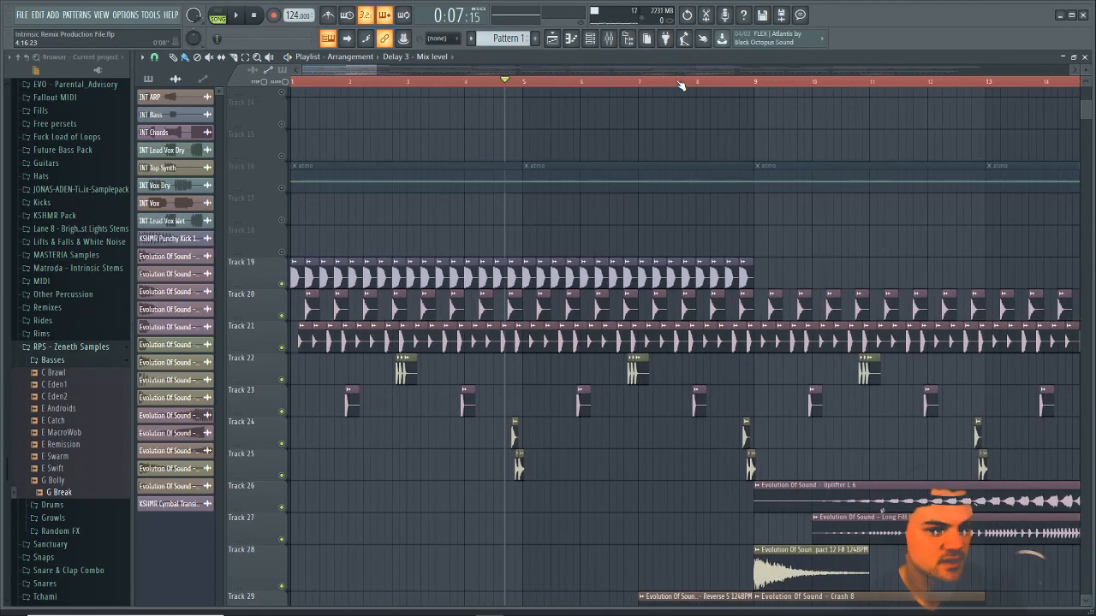
pyautogui.scroll(-4, 751, 259)
pyautogui.scroll(5, 871, 362)
pyautogui.scroll(5, 870, 362)
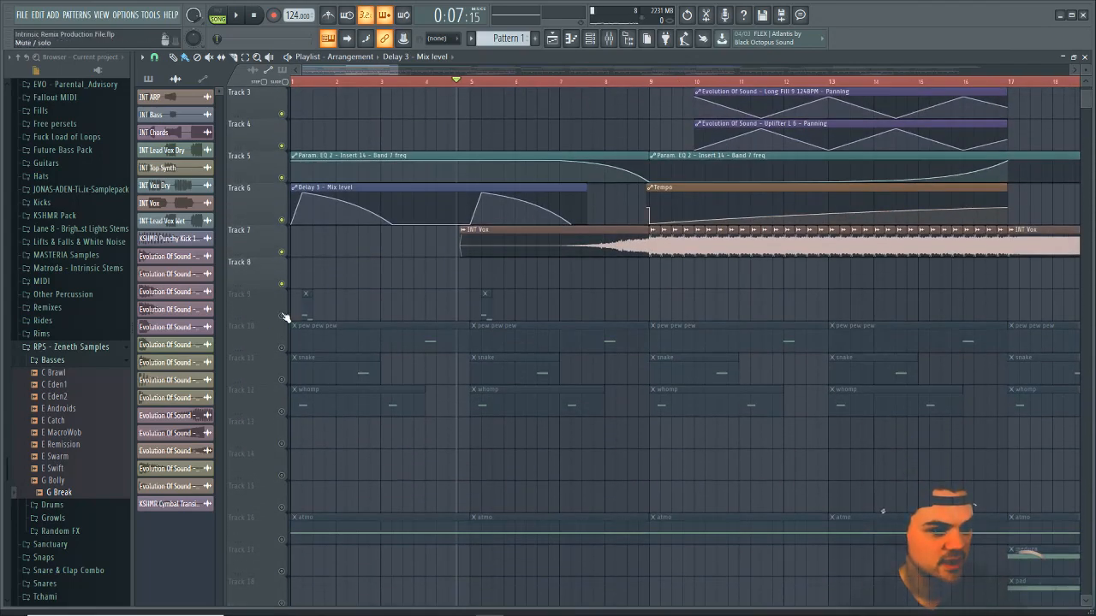
pyautogui.click(282, 410)
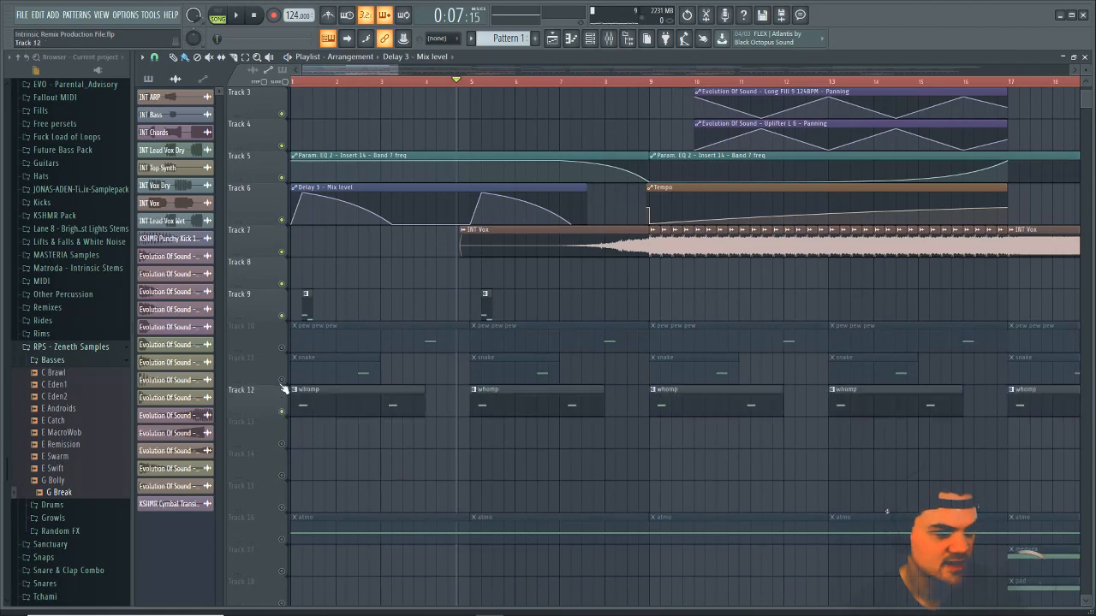
pyautogui.click(282, 379)
pyautogui.click(282, 347)
pyautogui.press('space')
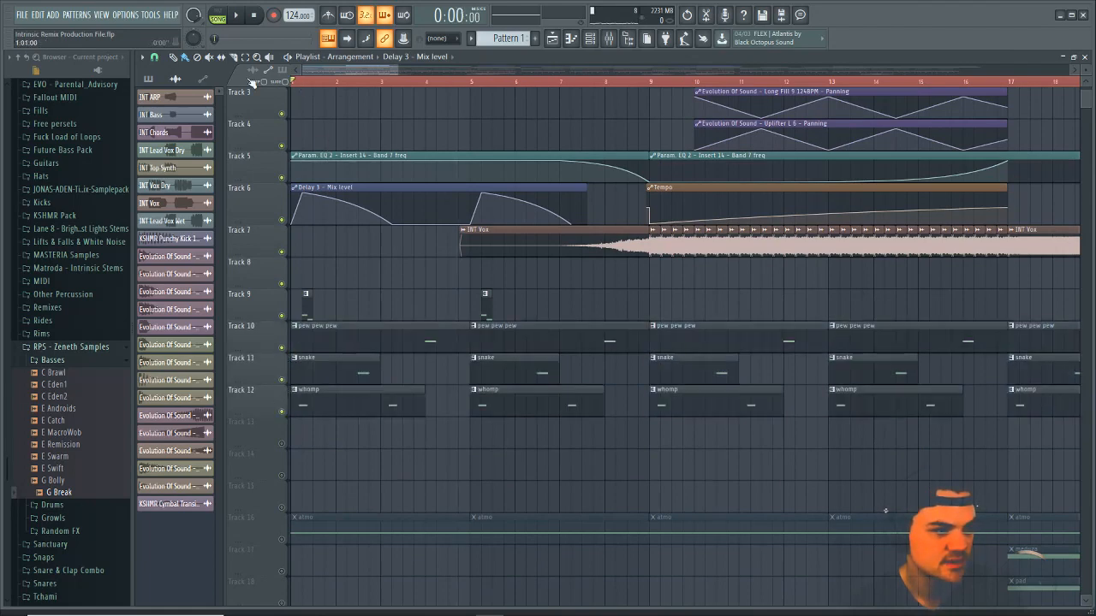
pyautogui.click(283, 316)
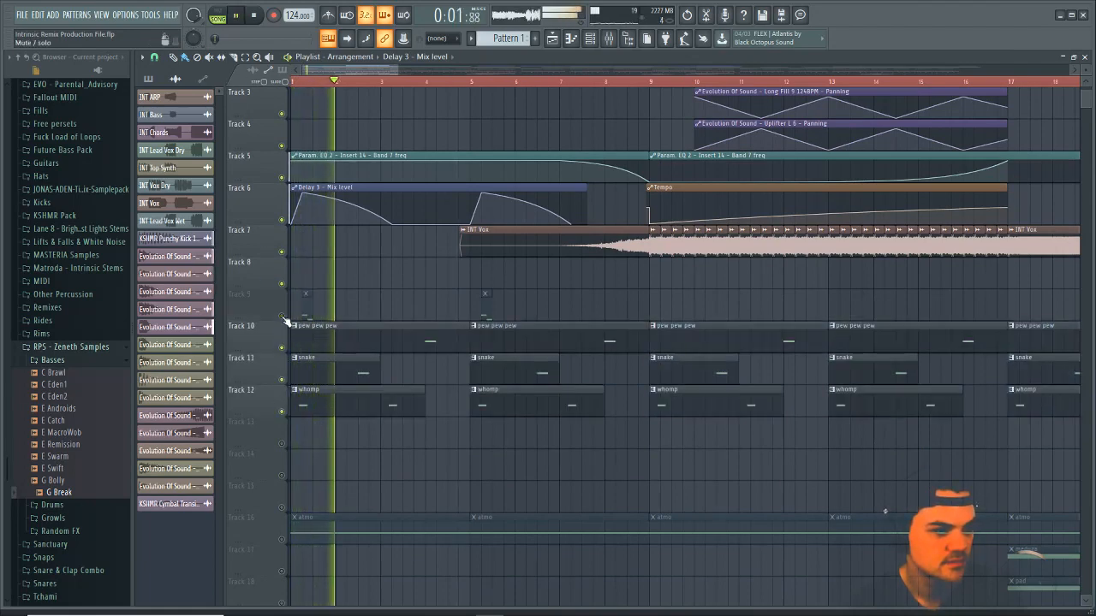
pyautogui.press('space')
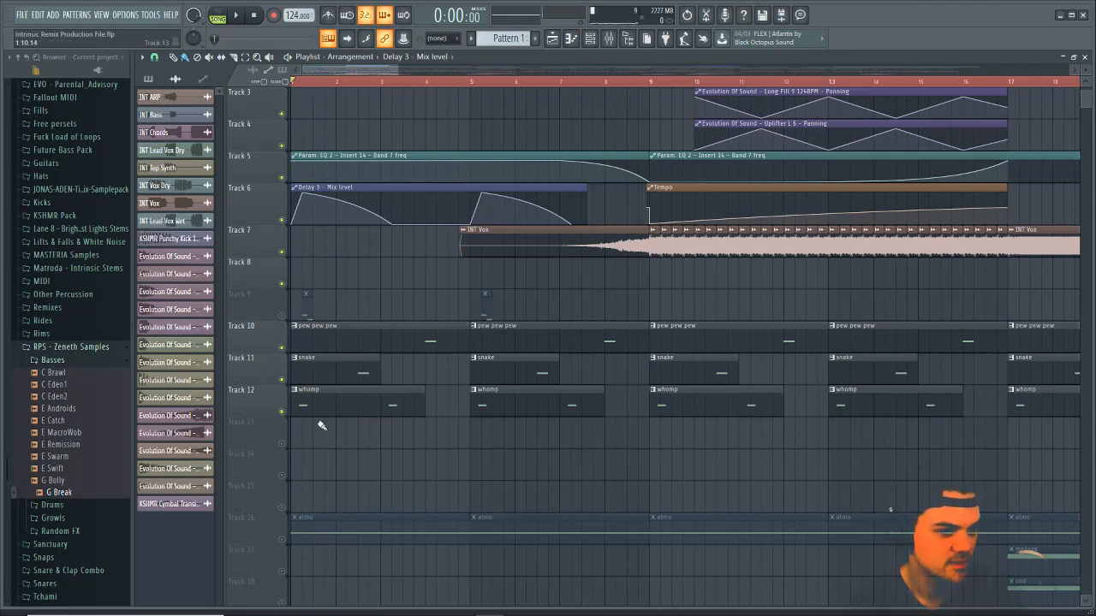
# Play the arrangement from bar 1, make whomp the active pattern, and stop playback
pyautogui.press('space')
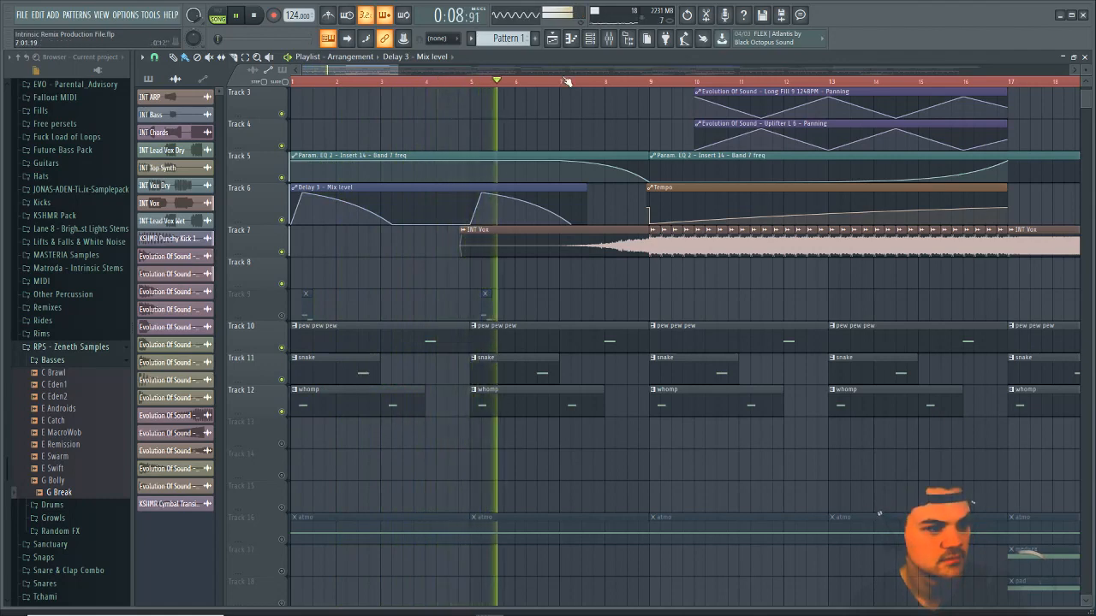
pyautogui.click(470, 39)
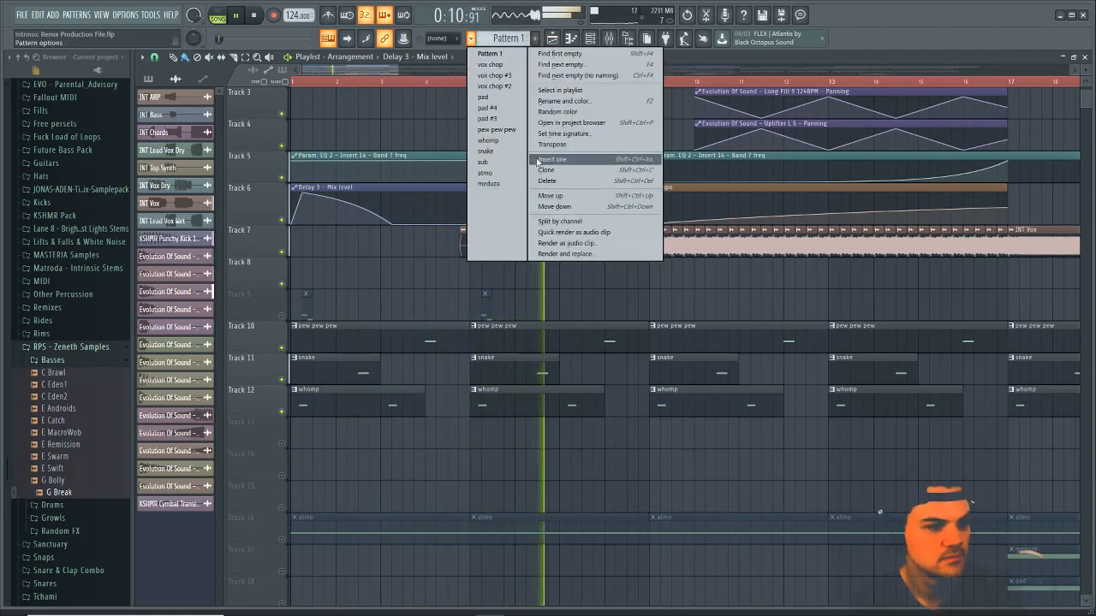
pyautogui.click(489, 140)
pyautogui.press('space')
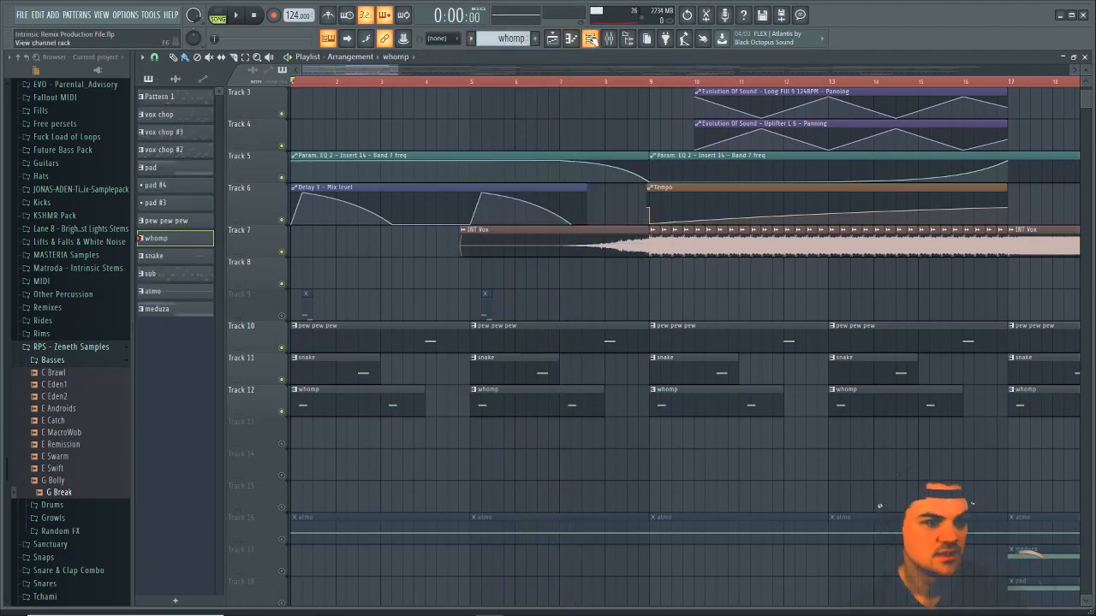
# Open the whomp pattern's Serum #2 instrument from the channel rack and move its window fully into view
pyautogui.press('F6')
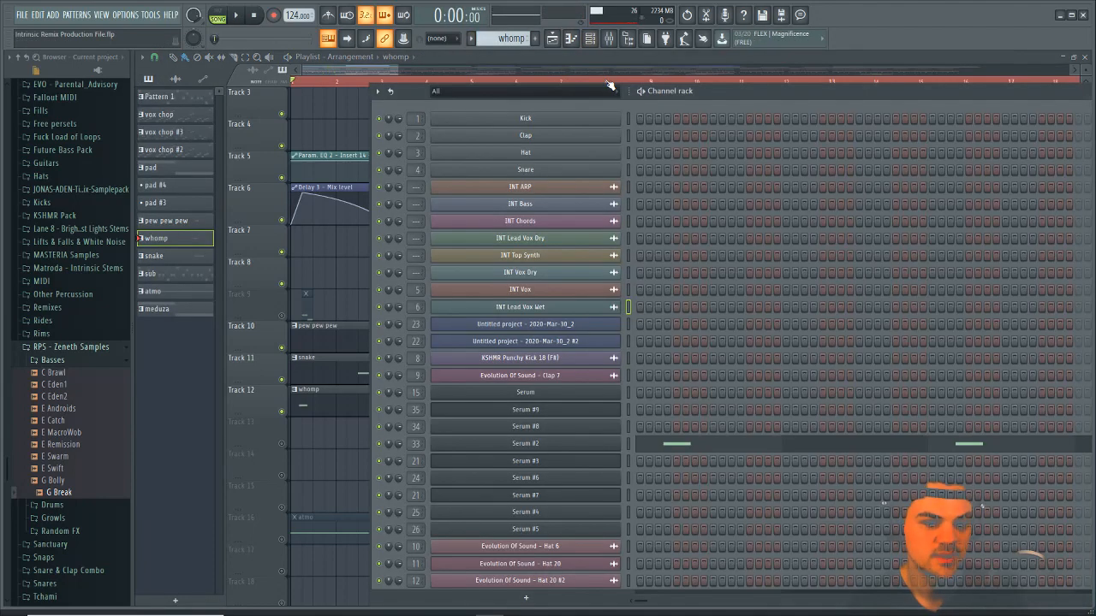
pyautogui.click(567, 446)
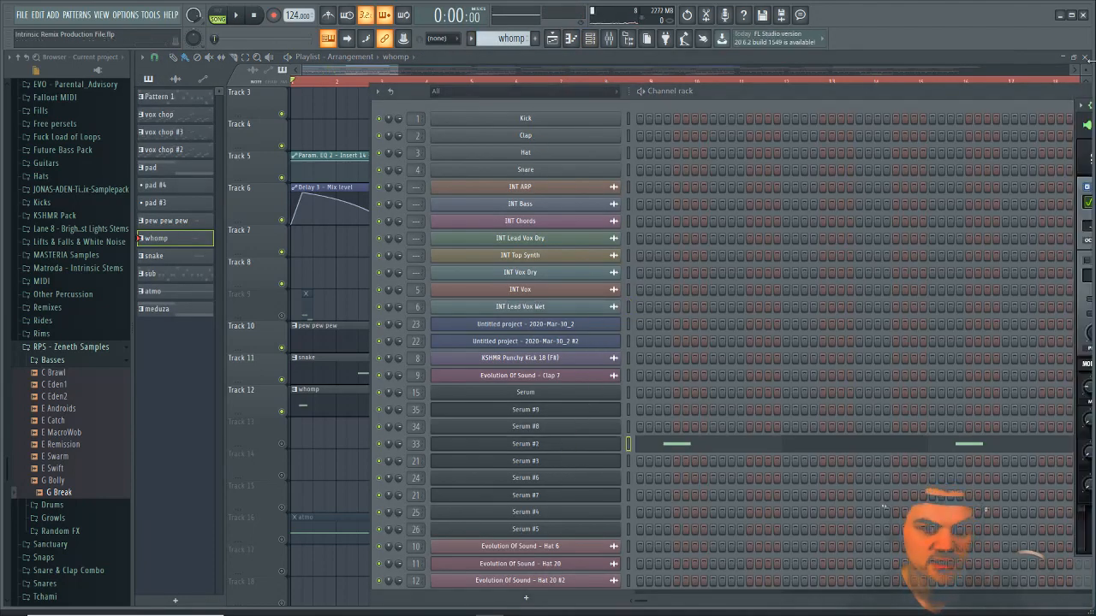
pyautogui.moveTo(1091, 62); pyautogui.dragTo(1095, 62)
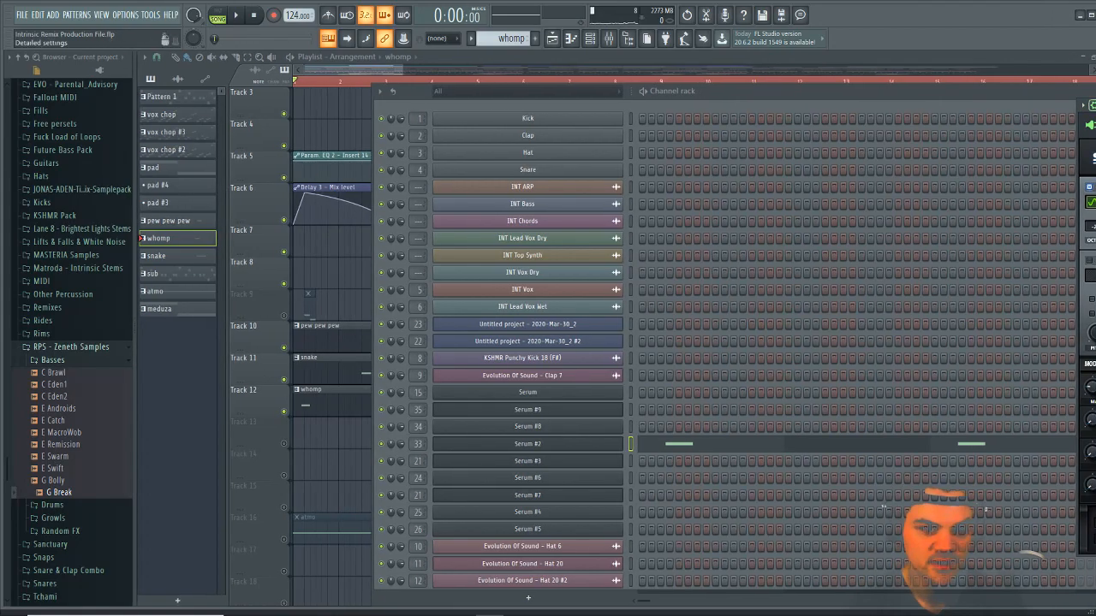
pyautogui.moveTo(1086, 104); pyautogui.dragTo(503, 96)
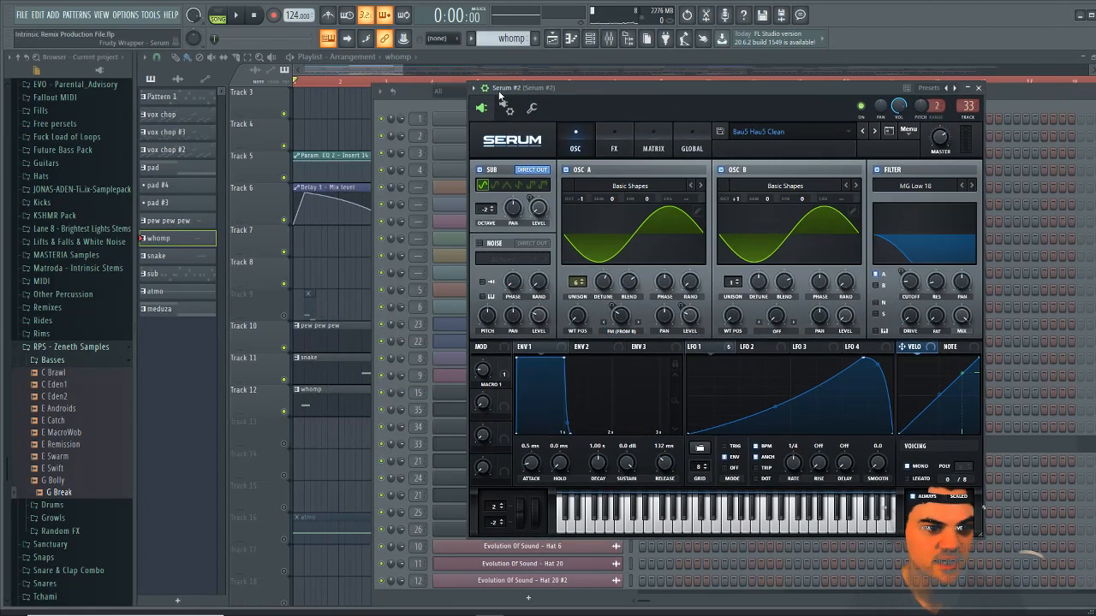
# Audition the Bau5 Hau5 Clean preset with several low and middle notes on Serum's keyboard
pyautogui.click(586, 523)
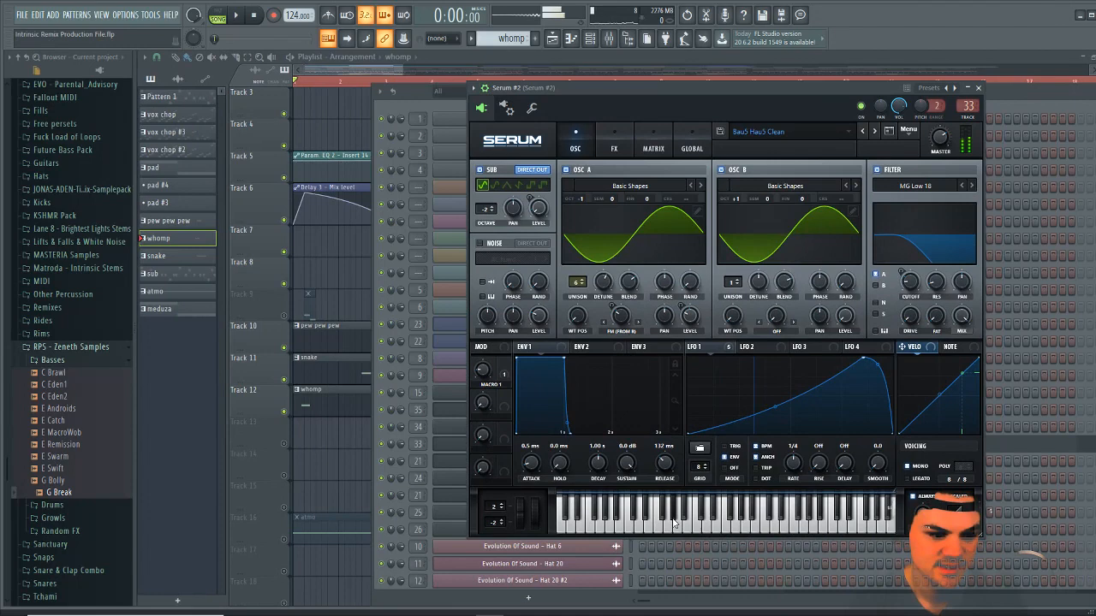
pyautogui.click(619, 523)
pyautogui.click(586, 523)
pyautogui.click(622, 523)
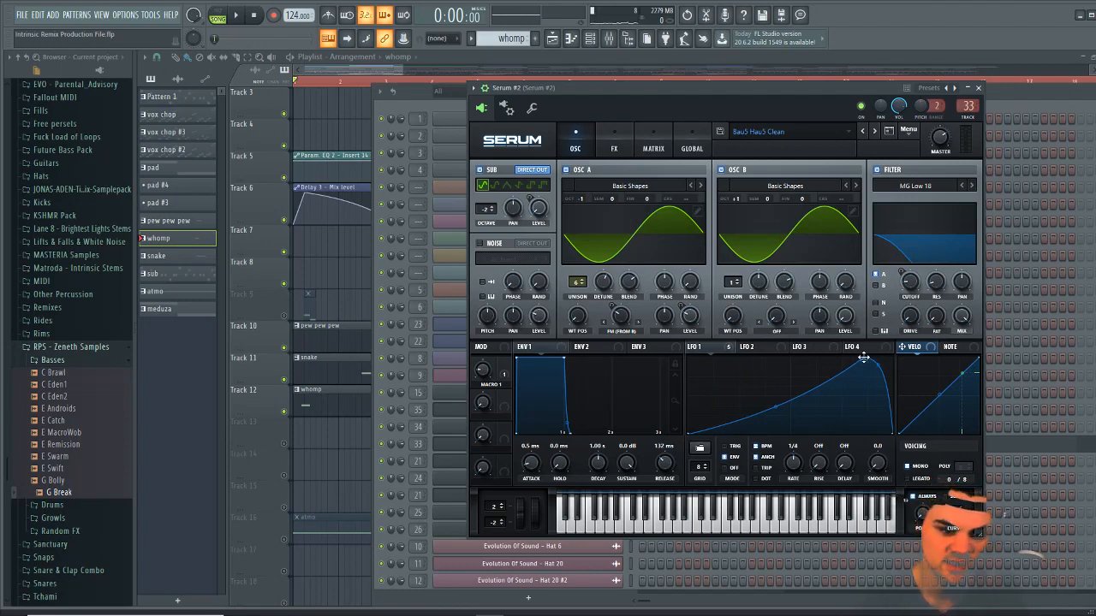
# Reshape Serum's LFO 1 with an early peak and inward-curving rise and fall, auditioning notes between the changes
pyautogui.moveTo(864, 358); pyautogui.dragTo(739, 354)
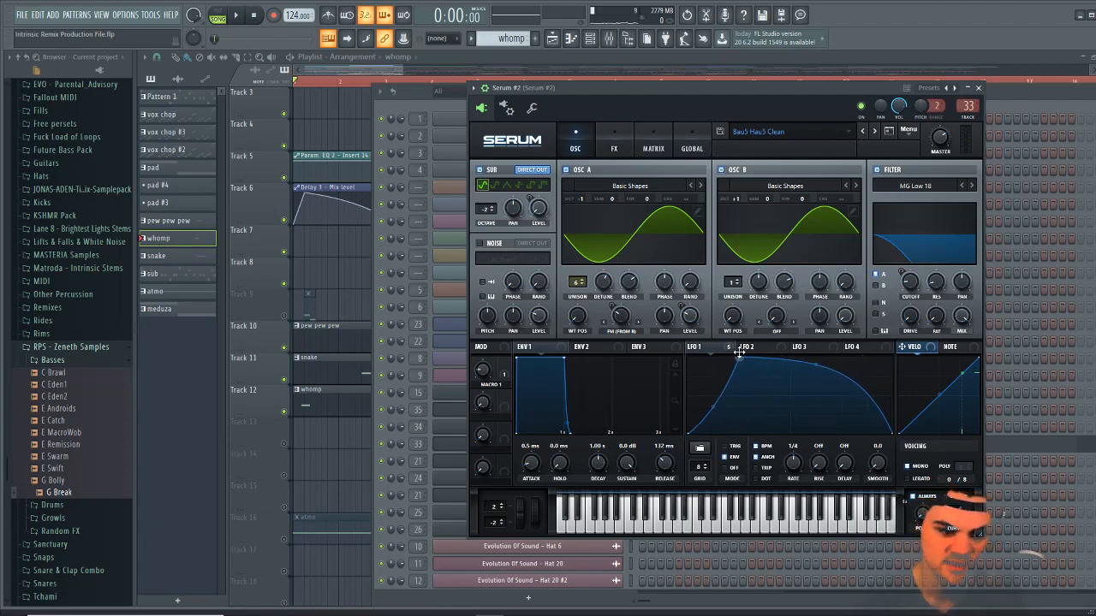
pyautogui.click(648, 526)
pyautogui.click(655, 524)
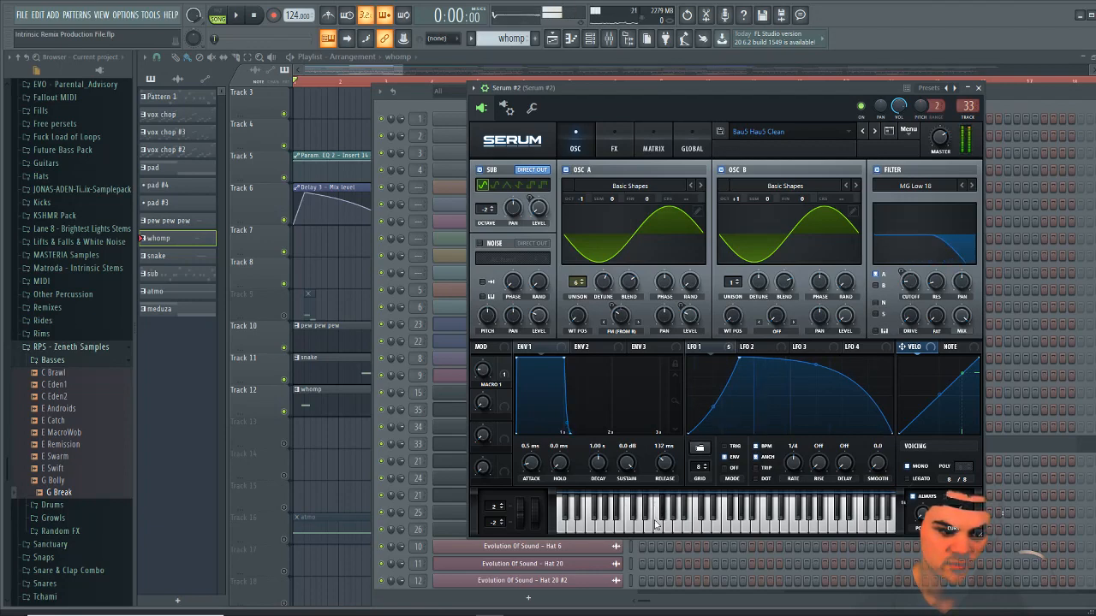
pyautogui.moveTo(815, 364); pyautogui.dragTo(815, 420)
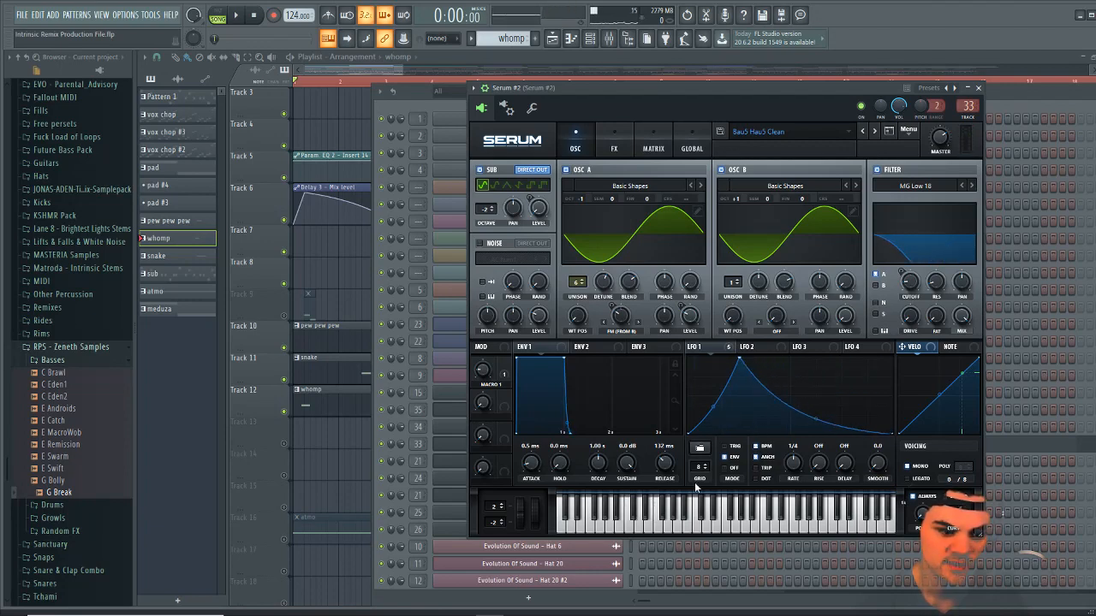
pyautogui.click(671, 520)
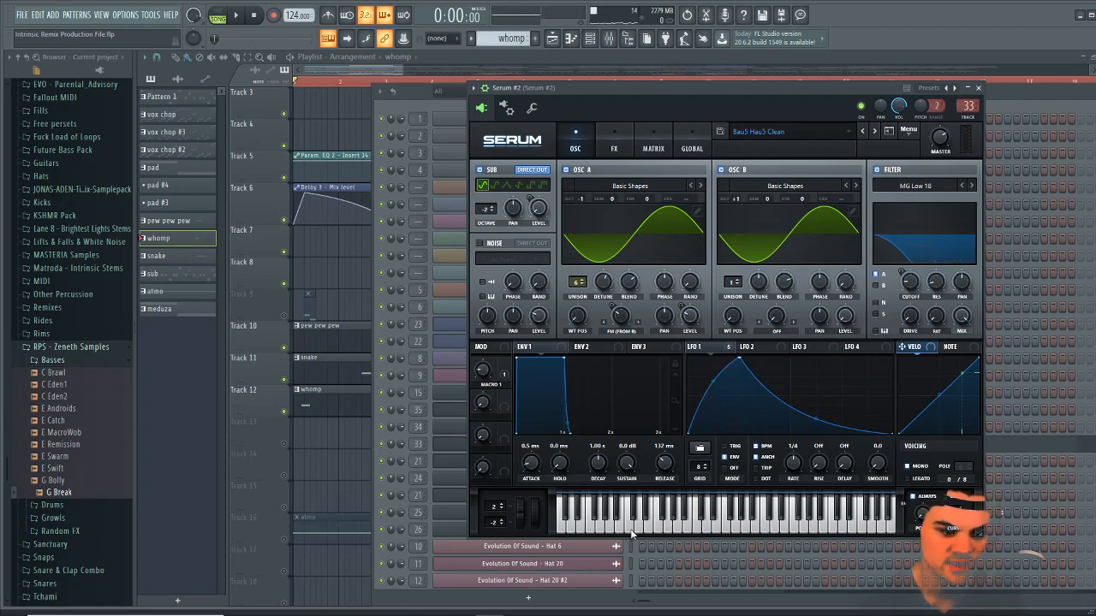
pyautogui.click(632, 533)
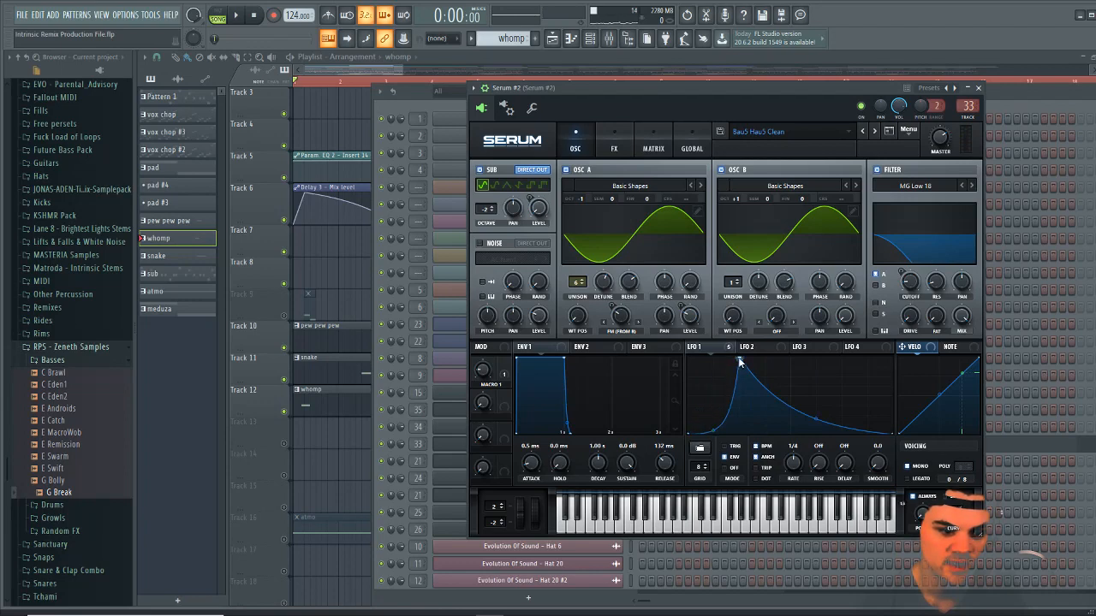
# Move LFO 1's peak toward the end, straighten its rise and bulge its fall outward, auditioning notes along the way
pyautogui.moveTo(741, 362); pyautogui.dragTo(843, 341)
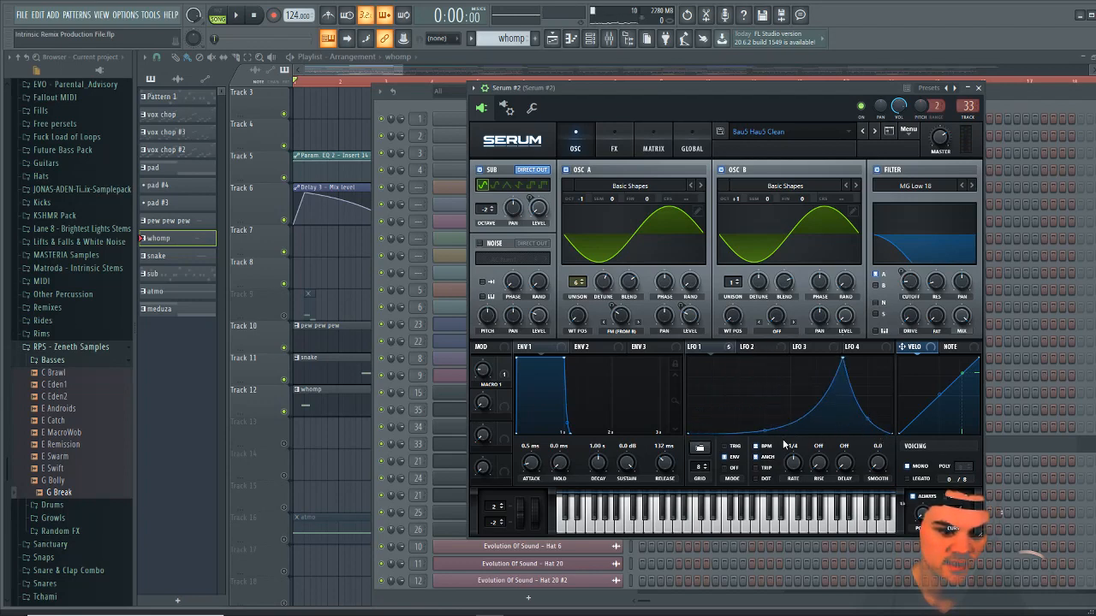
pyautogui.moveTo(764, 432); pyautogui.dragTo(768, 420)
pyautogui.click(686, 518)
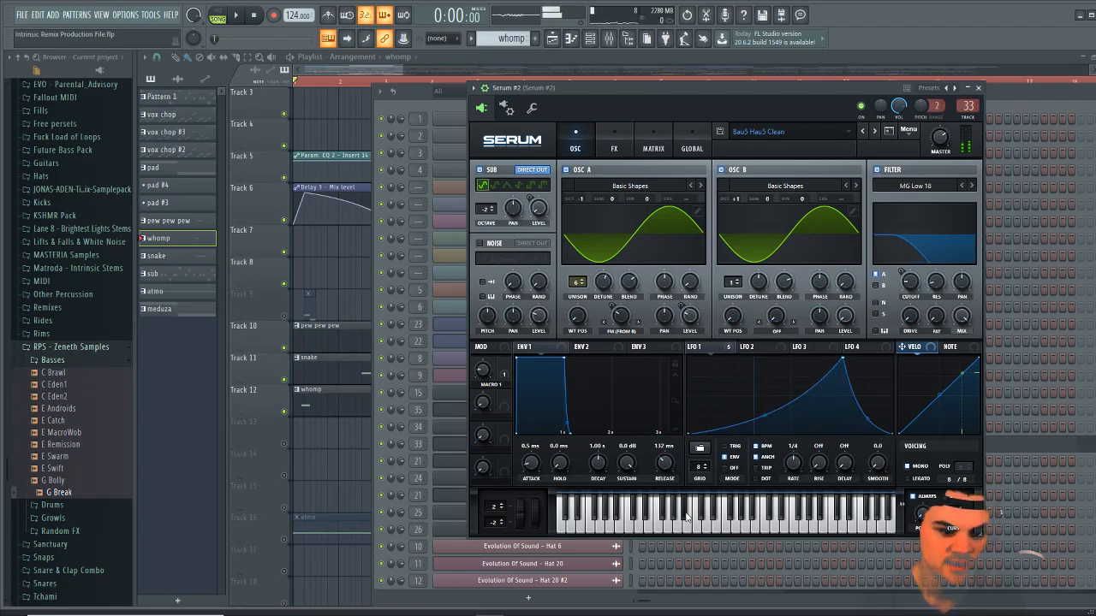
pyautogui.moveTo(874, 428); pyautogui.dragTo(869, 395)
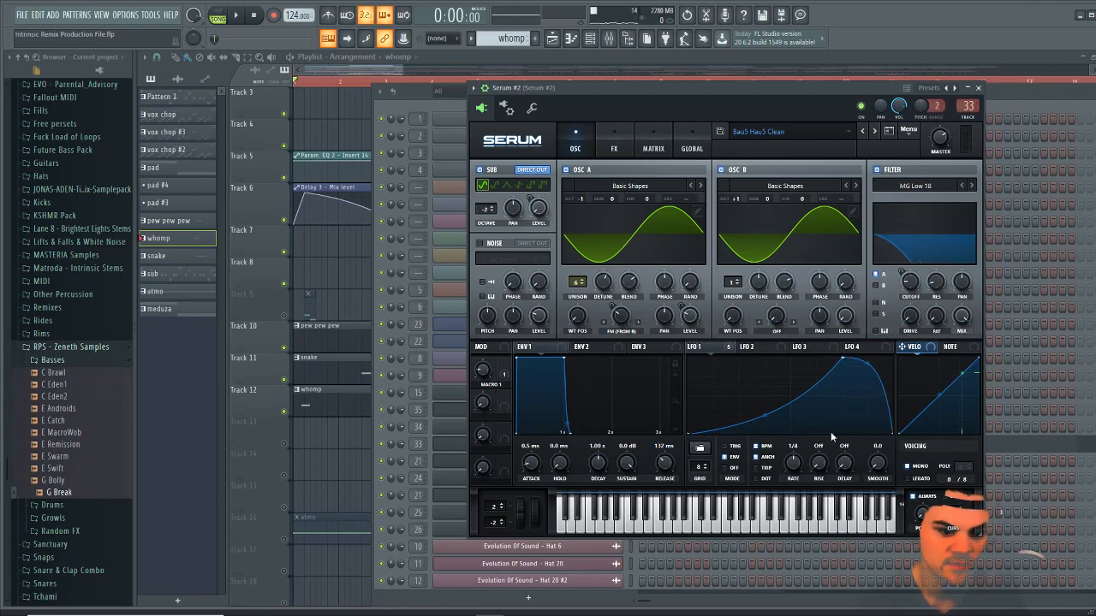
pyautogui.click(618, 526)
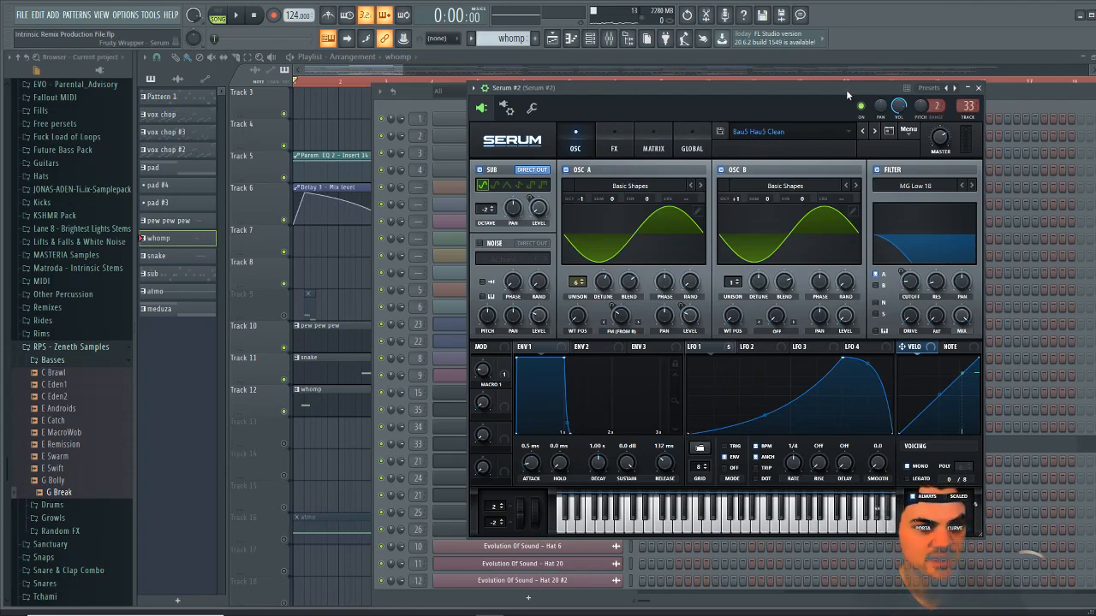
# Load the Bau5Hau5 preset in Serum #2 for comparison, audition it, and return to the Bau5 Hau5 Clean preset
pyautogui.moveTo(847, 89); pyautogui.dragTo(826, 127)
pyautogui.click(820, 168)
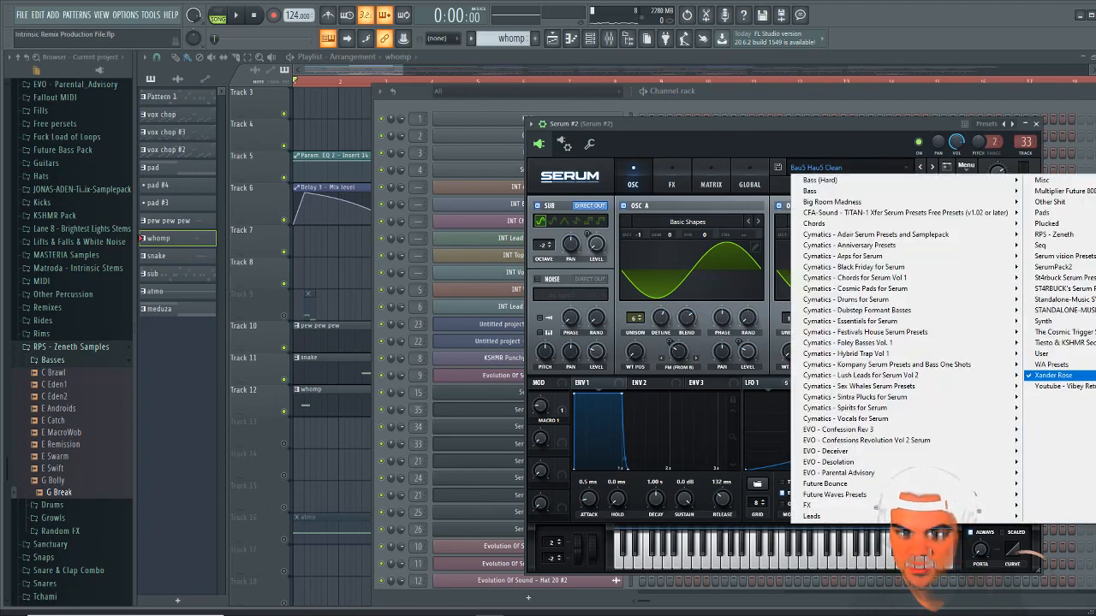
pyautogui.click(1094, 377)
pyautogui.click(716, 564)
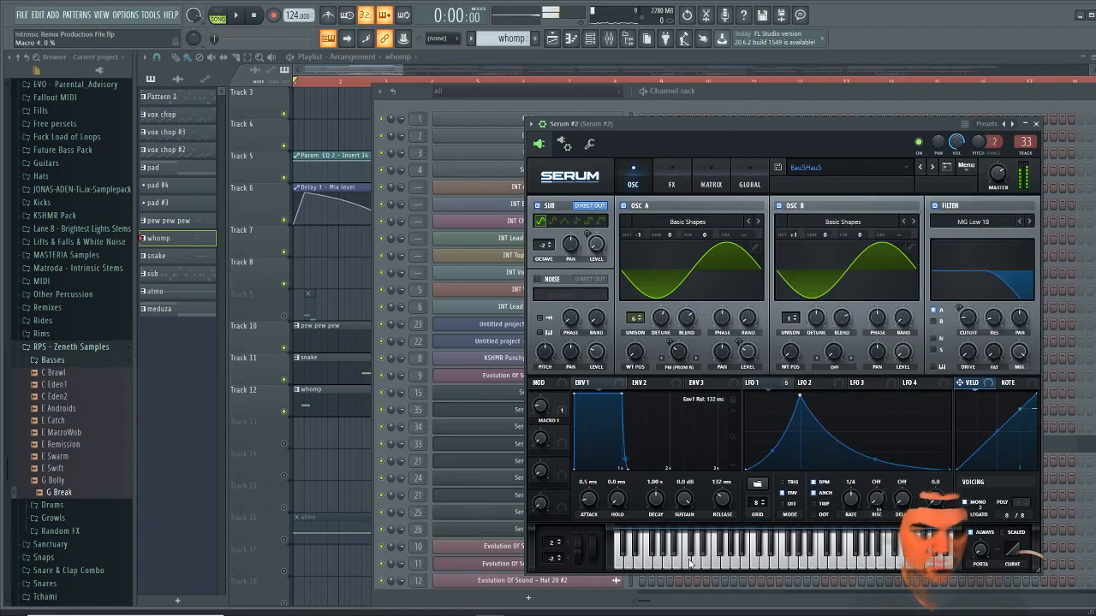
pyautogui.click(688, 563)
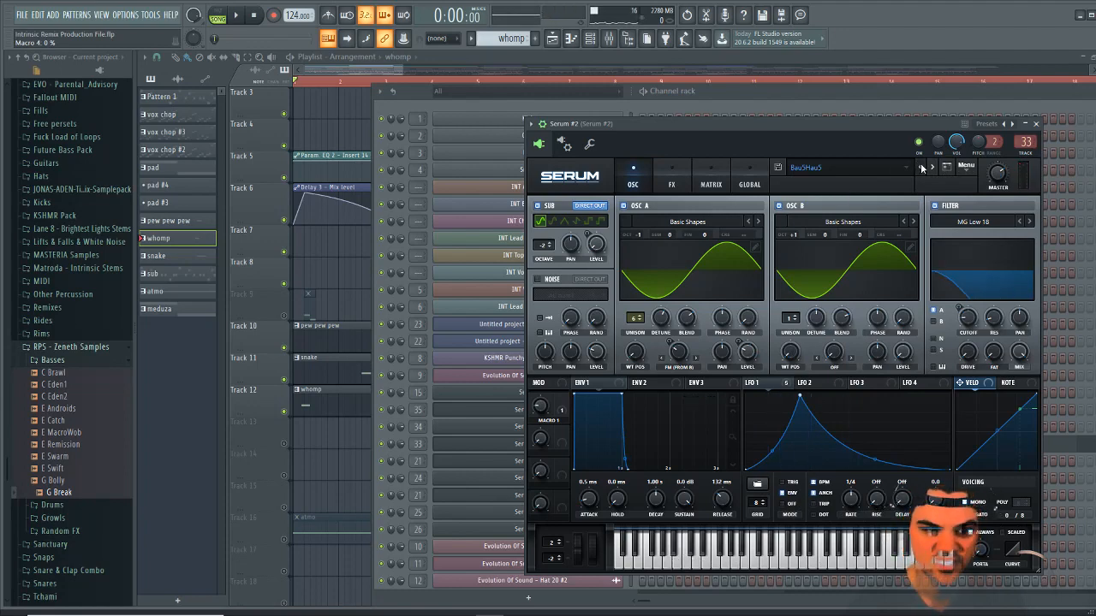
pyautogui.click(922, 168)
pyautogui.click(664, 569)
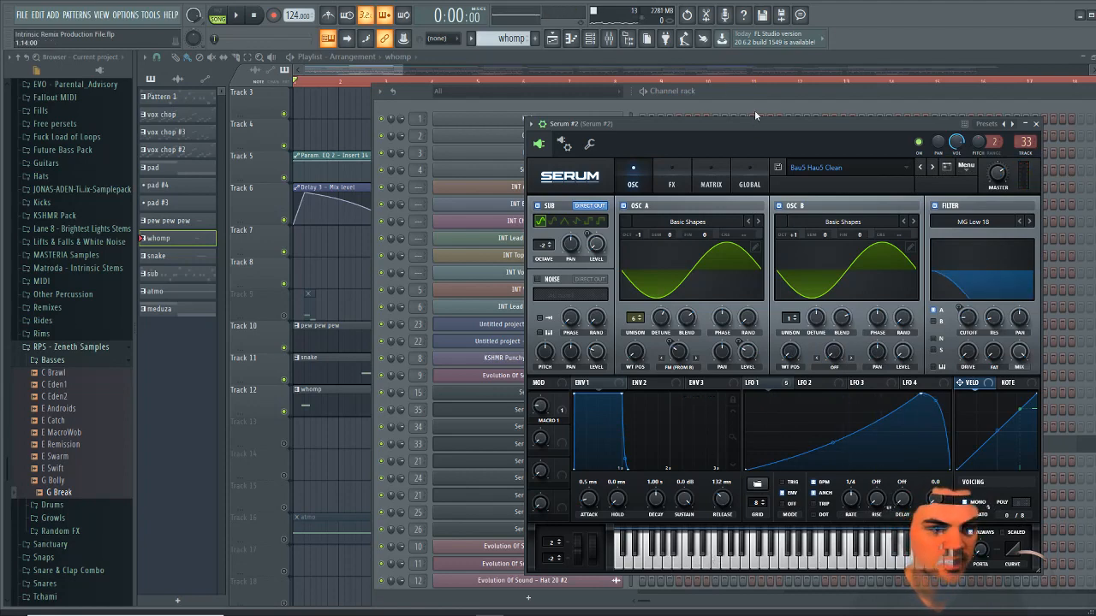
# Close Serum #2 and play the start of the arrangement to hear the whomp bass in context
pyautogui.click(727, 94)
pyautogui.press('space')
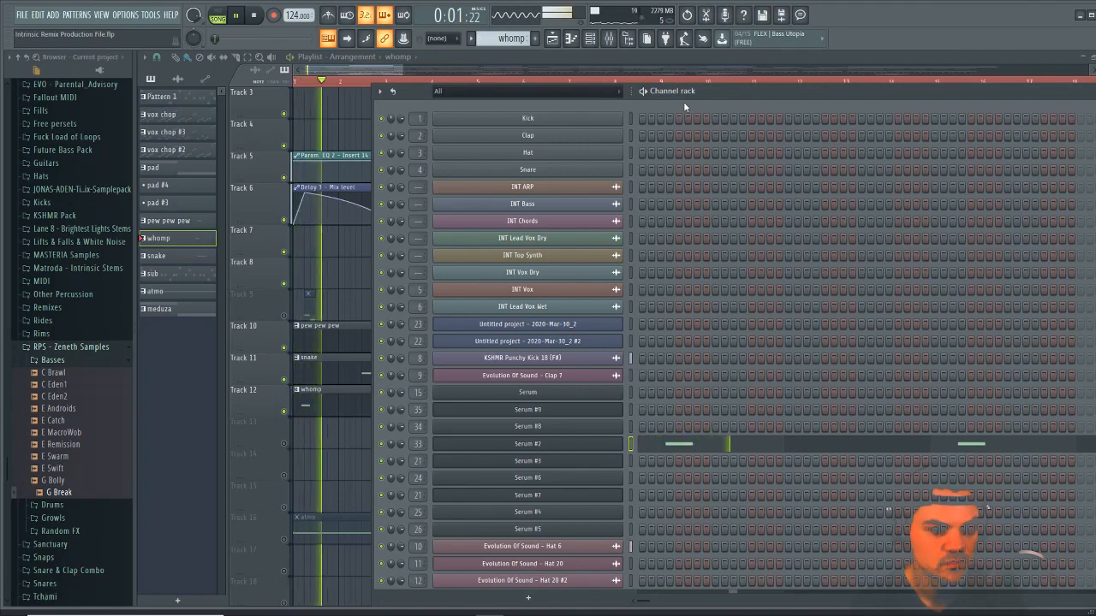
pyautogui.press('space')
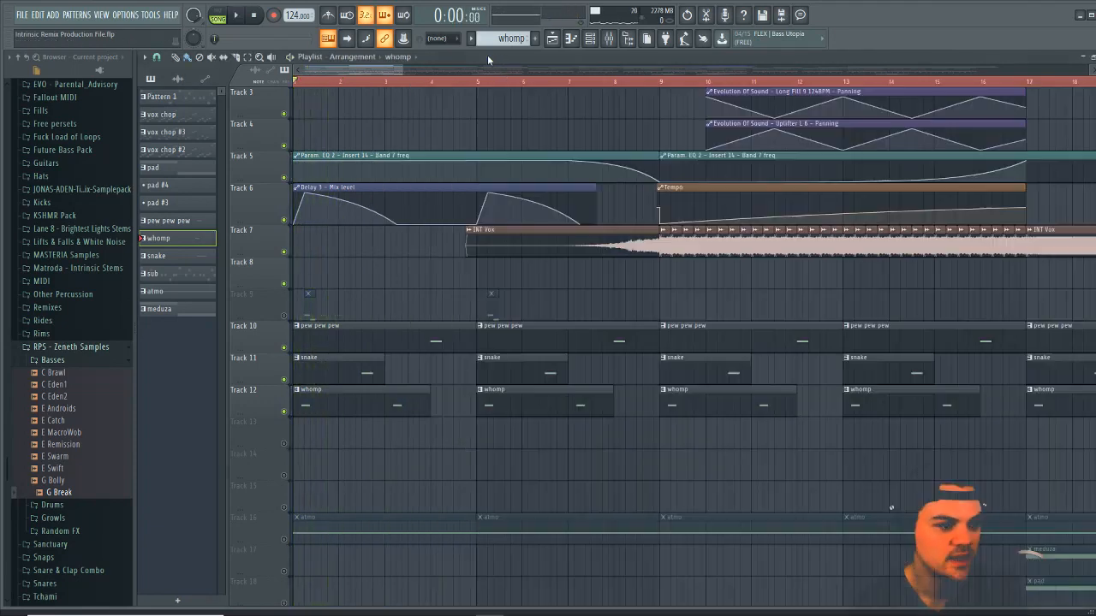
# Switch to the snake pattern and show its channel rack, repositioned so the Serum channels are in view
pyautogui.click(487, 55)
pyautogui.click(473, 39)
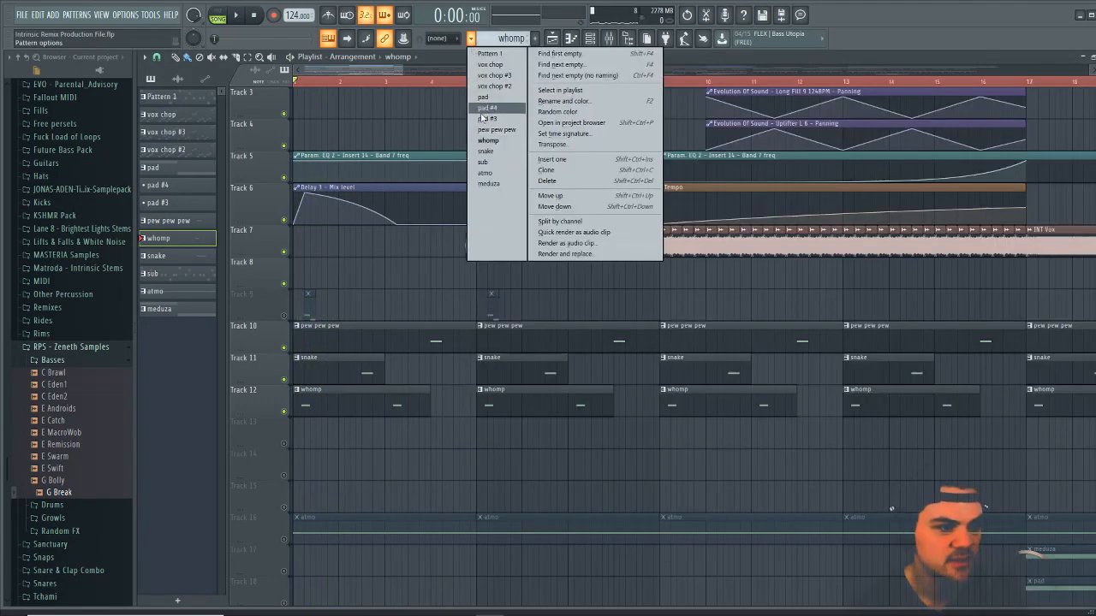
pyautogui.click(497, 154)
pyautogui.click(599, 40)
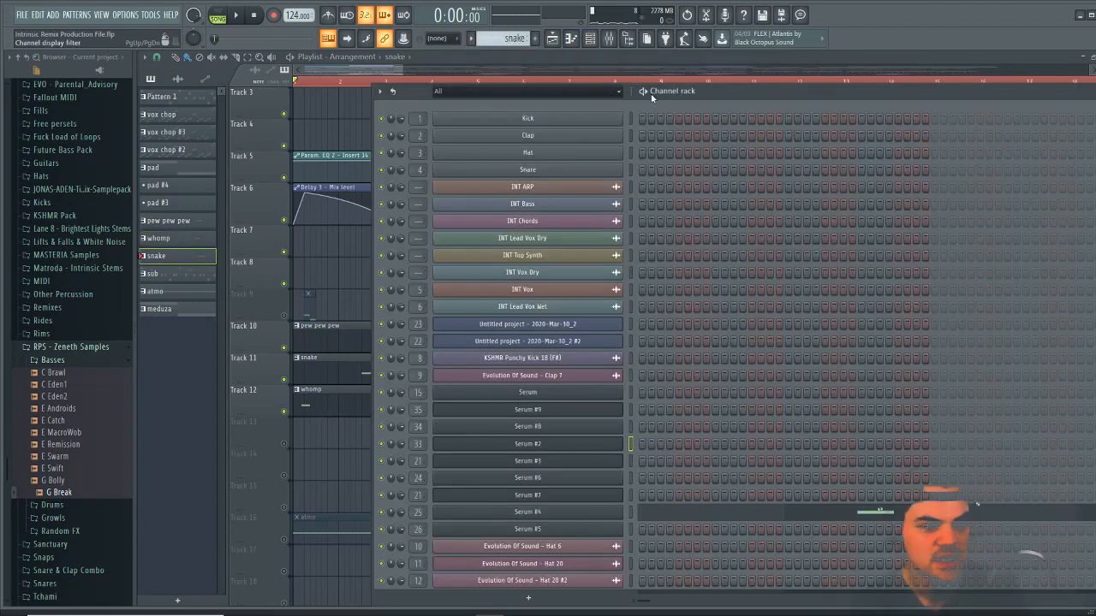
pyautogui.moveTo(730, 91); pyautogui.dragTo(702, 91)
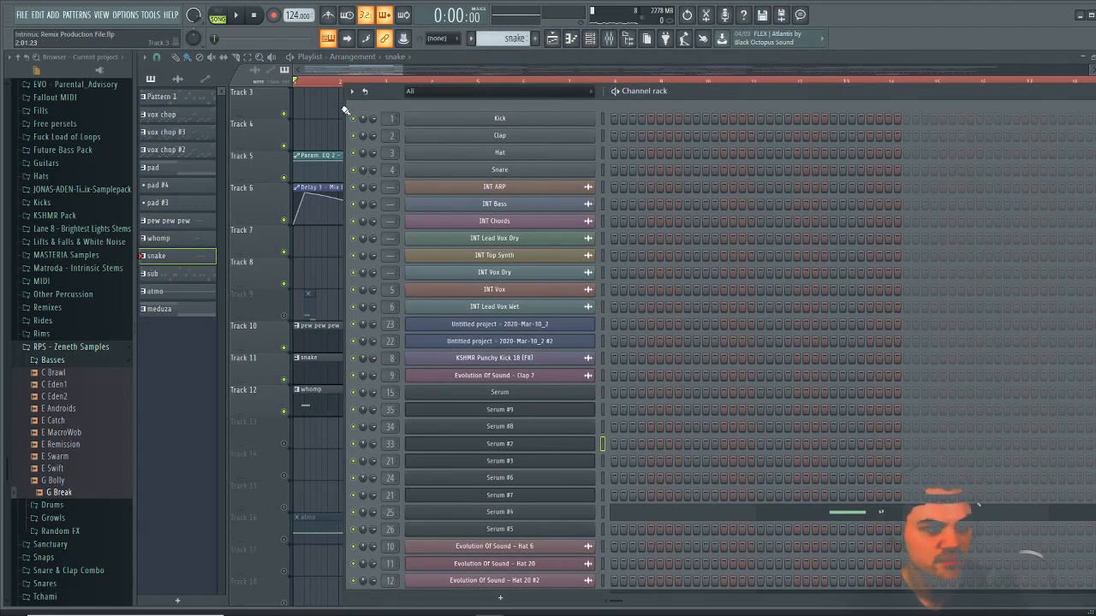
pyautogui.moveTo(783, 90); pyautogui.dragTo(827, 81)
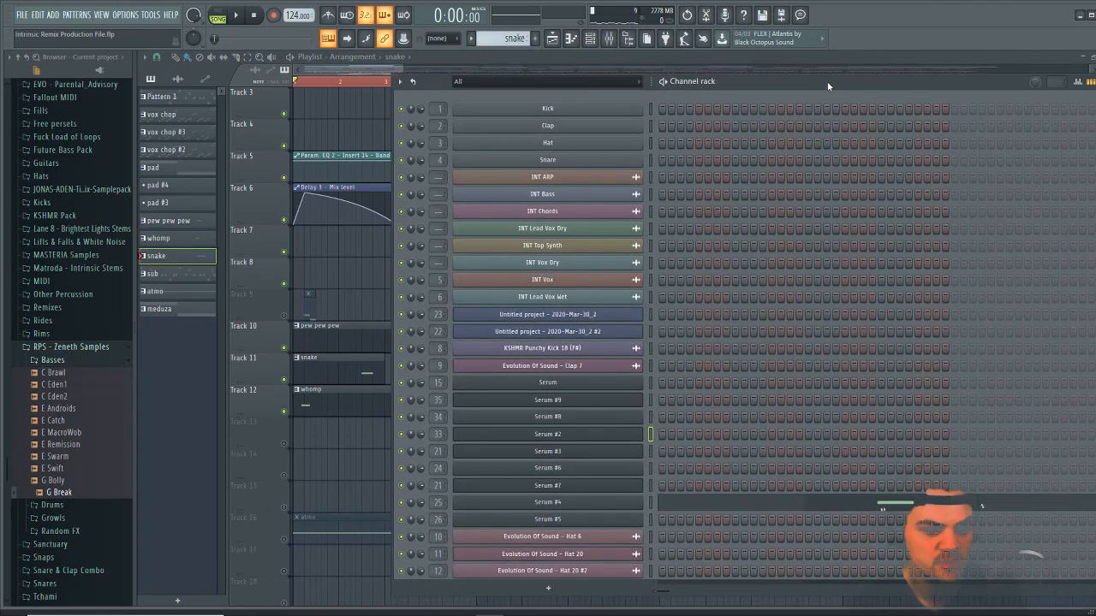
# Open the Serum #4 channel and audition its FX - Passing By preset with a low note
pyautogui.click(606, 500)
pyautogui.moveTo(625, 130); pyautogui.dragTo(809, 91)
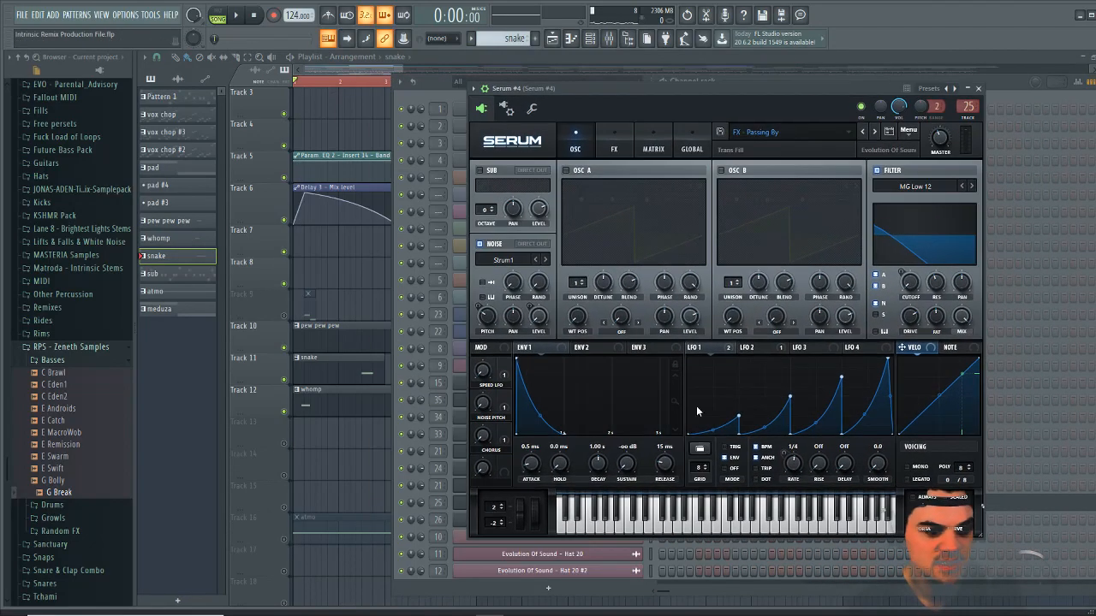
pyautogui.click(583, 526)
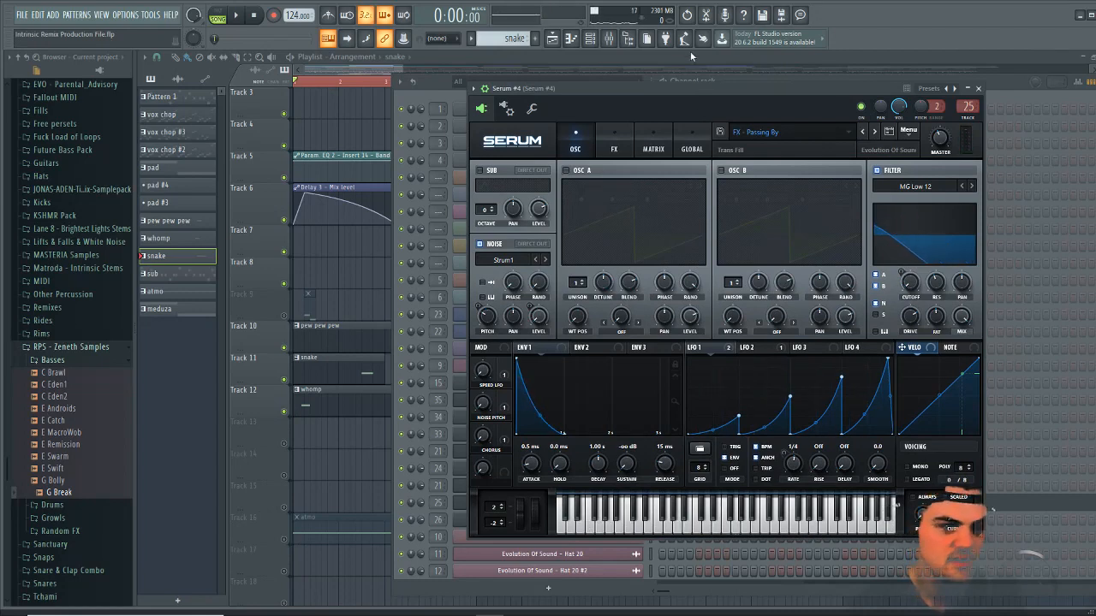
# Return to the playlist and play the arrangement around bar 2 to hear the snake sound in context
pyautogui.click(688, 54)
pyautogui.click(357, 82)
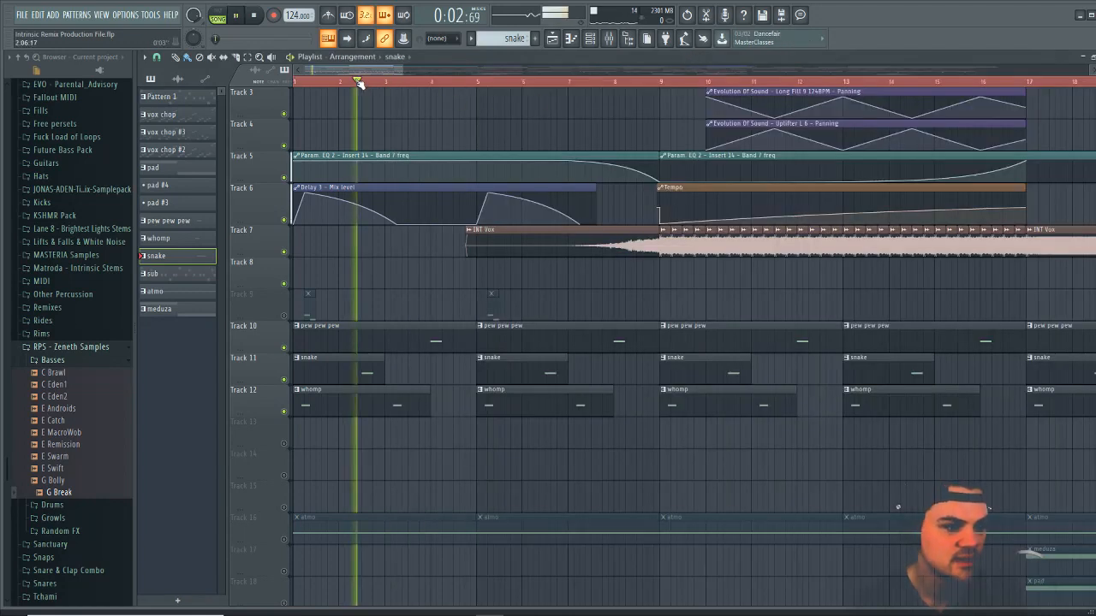
pyautogui.press('space')
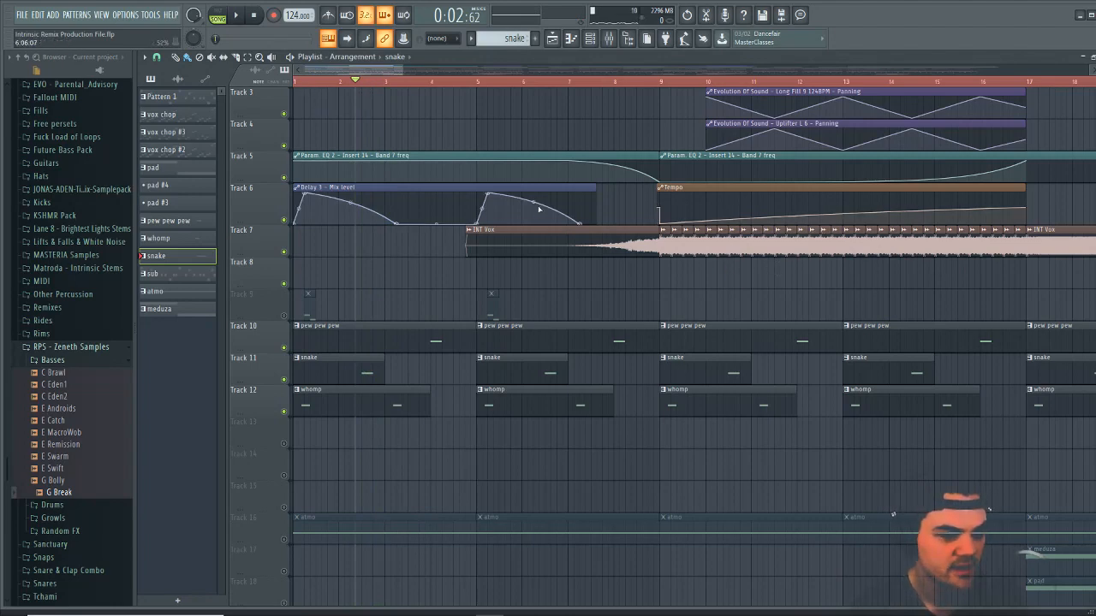
# Switch to the pew pew pew pattern and open its Serum #5 channel from the channel rack
pyautogui.click(470, 38)
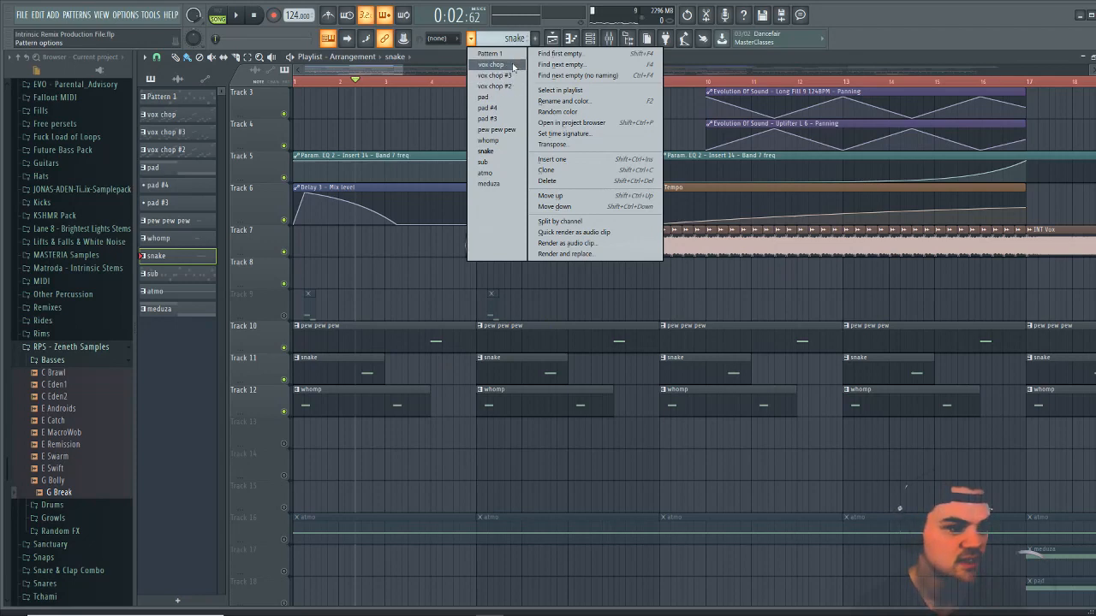
pyautogui.click(510, 131)
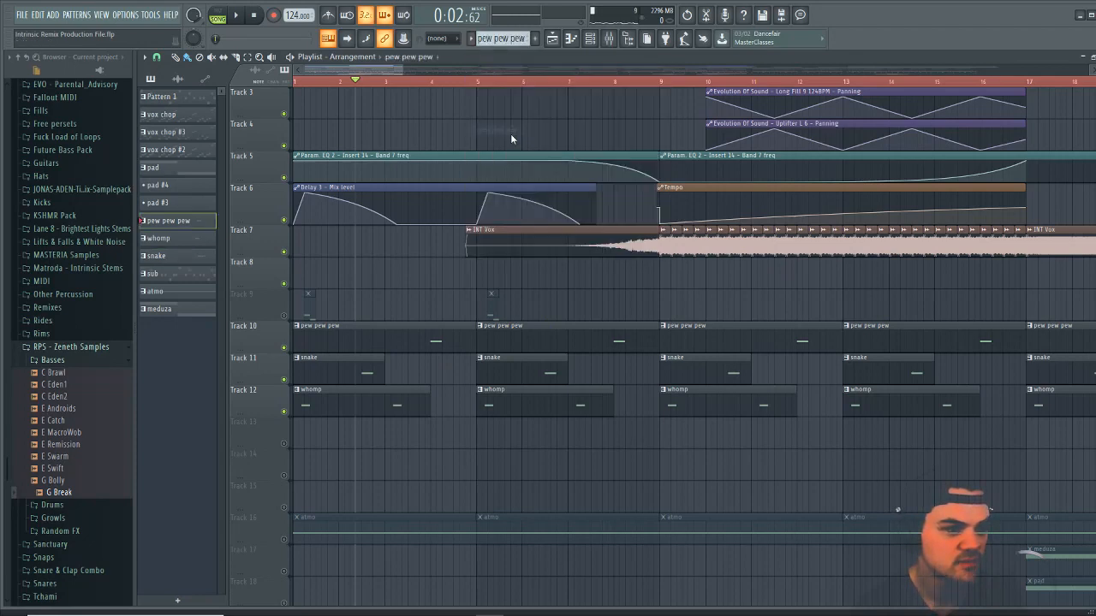
pyautogui.click(590, 40)
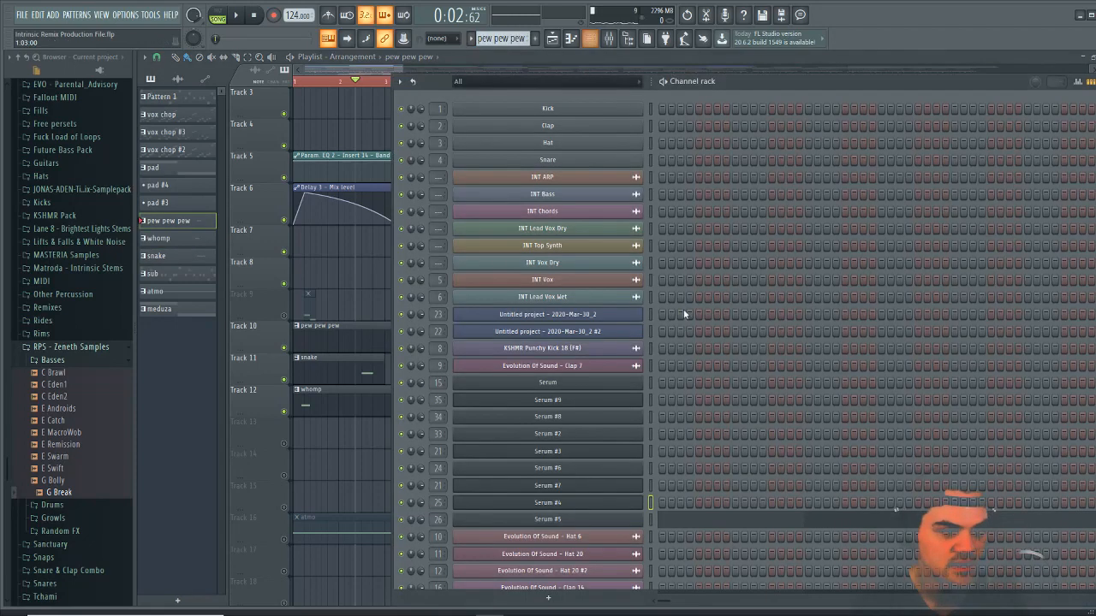
pyautogui.click(621, 519)
# Audition the FX - Video Game preset with low and middle notes and look through Serum #5's preset list
pyautogui.click(768, 509)
pyautogui.click(678, 514)
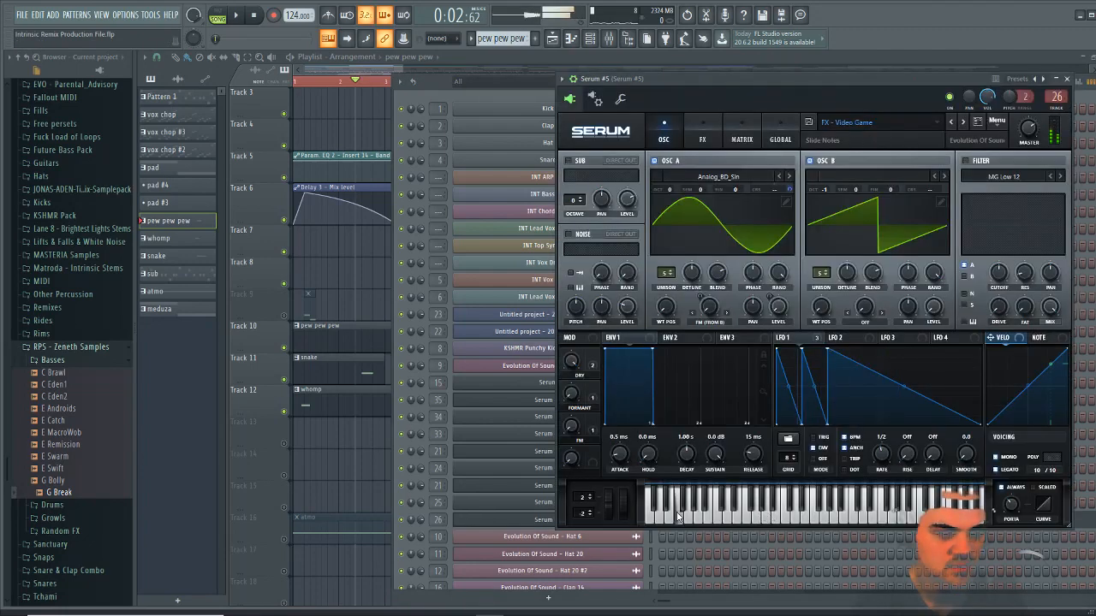
pyautogui.click(698, 514)
pyautogui.click(786, 513)
pyautogui.click(836, 514)
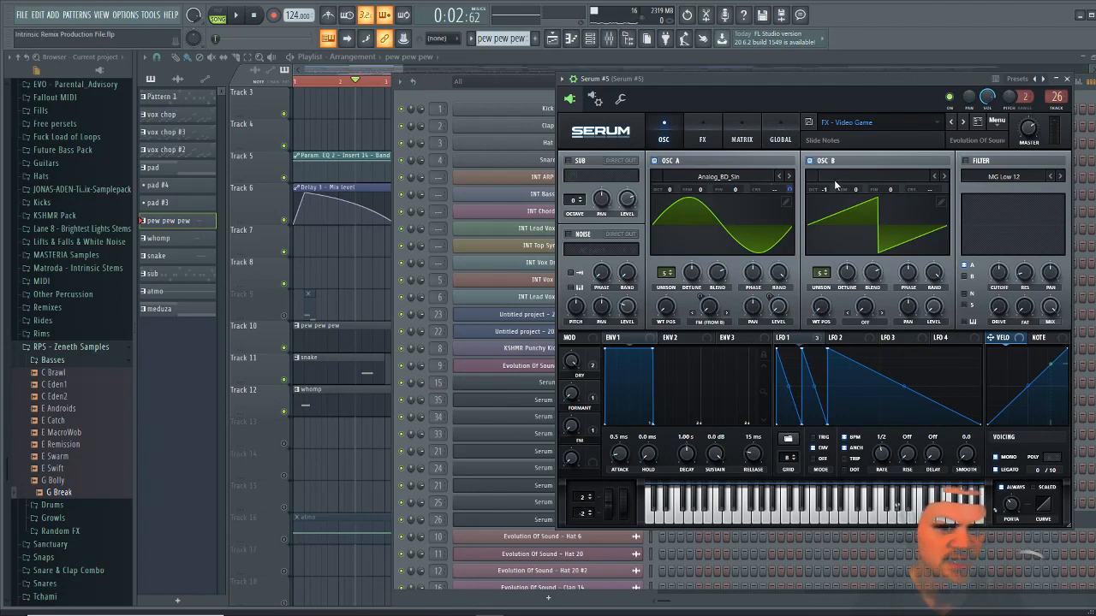
pyautogui.click(725, 518)
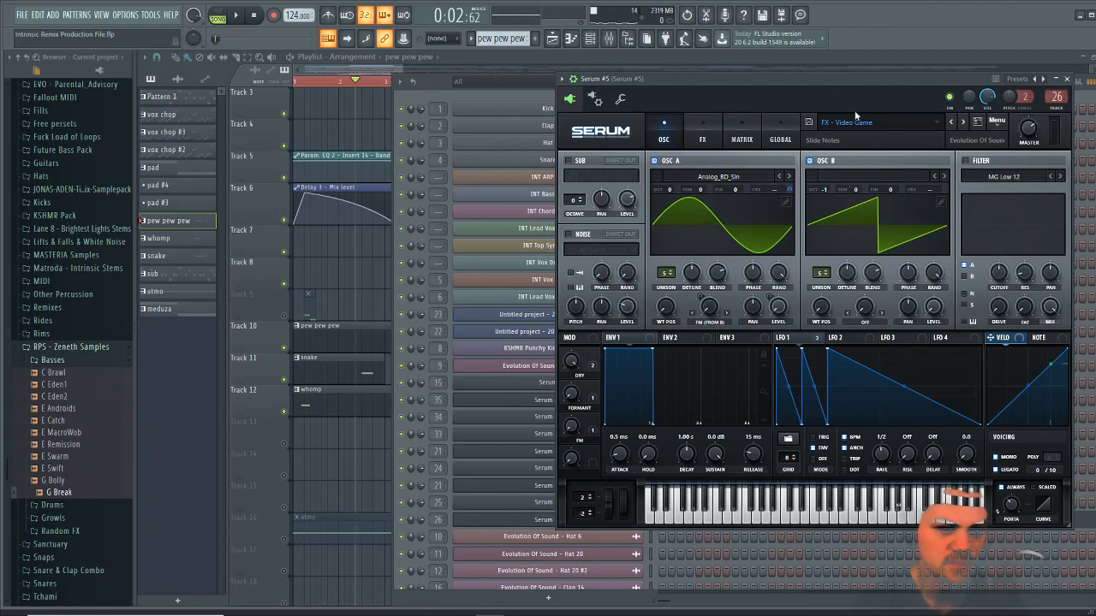
pyautogui.click(920, 117)
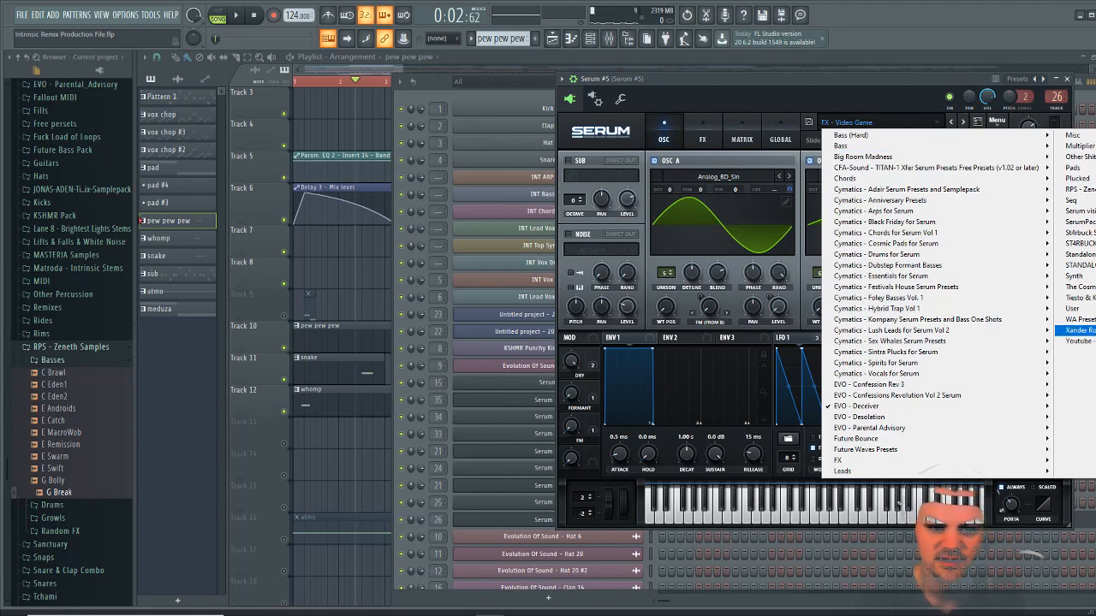
pyautogui.click(861, 71)
# Return to the playlist and play the arrangement from bar 3 to hear the pew pew pew sound in context
pyautogui.click(862, 71)
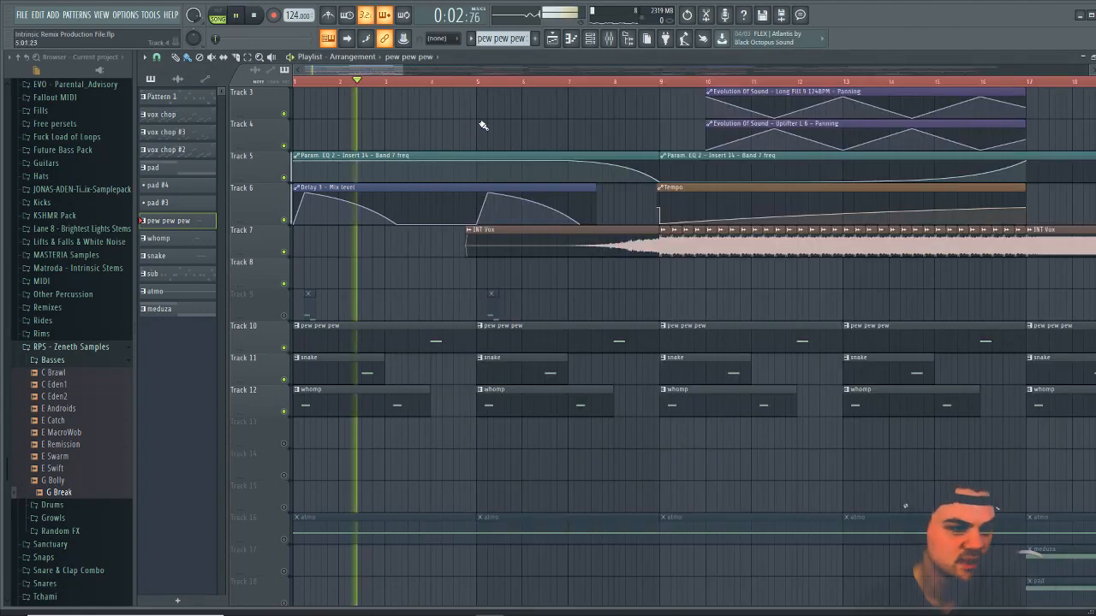
pyautogui.click(411, 82)
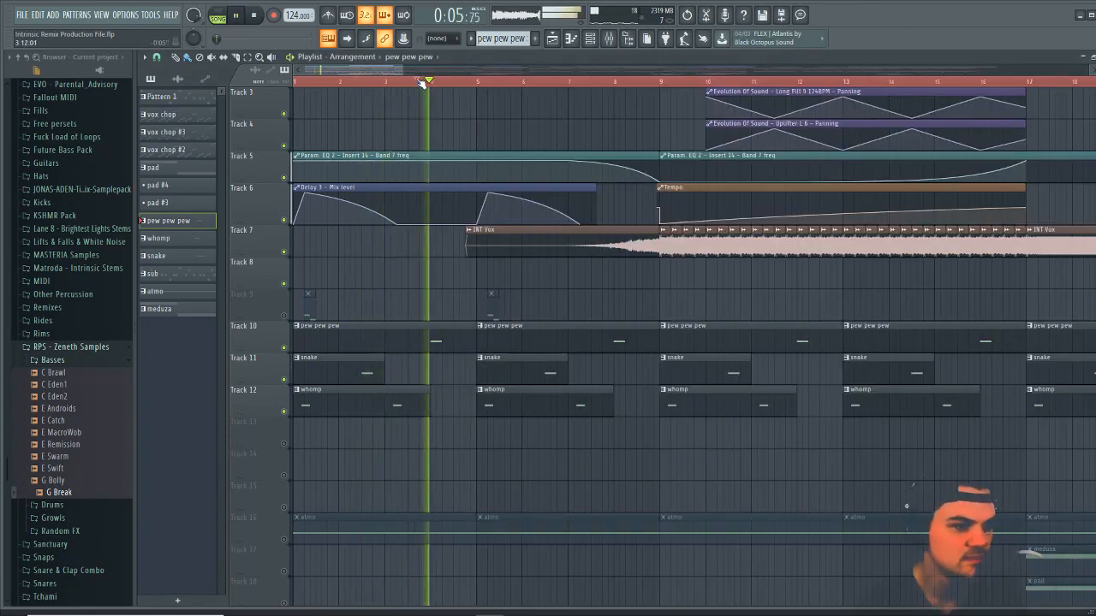
pyautogui.press('space')
# Survey the whole arrangement down to the uplifter and crash tracks, and play it from bar 9
pyautogui.scroll(-2, 461, 85)
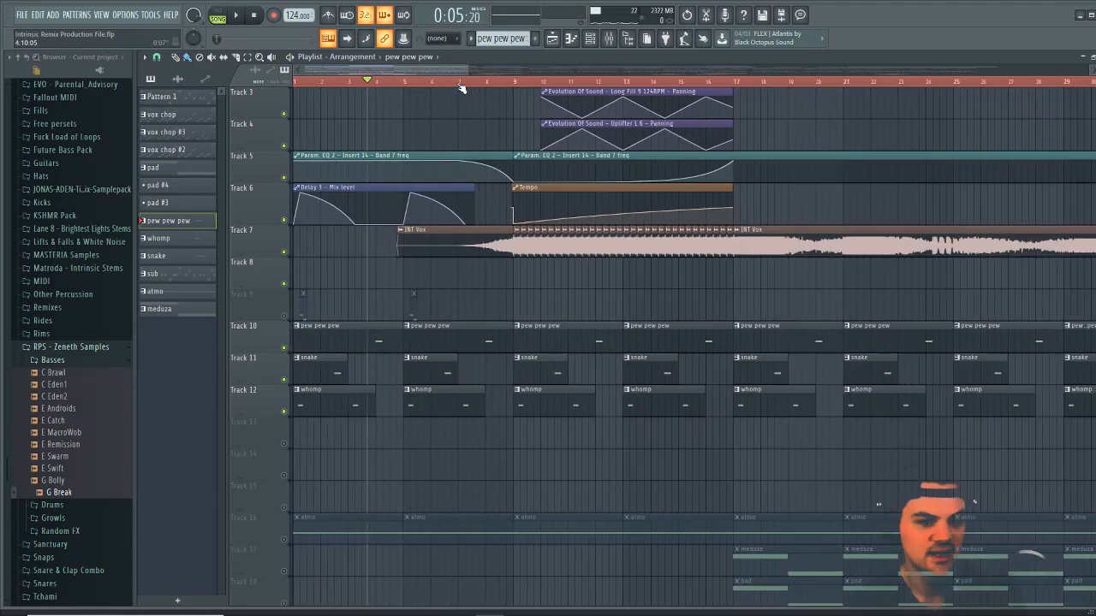
pyautogui.scroll(-2, 461, 89)
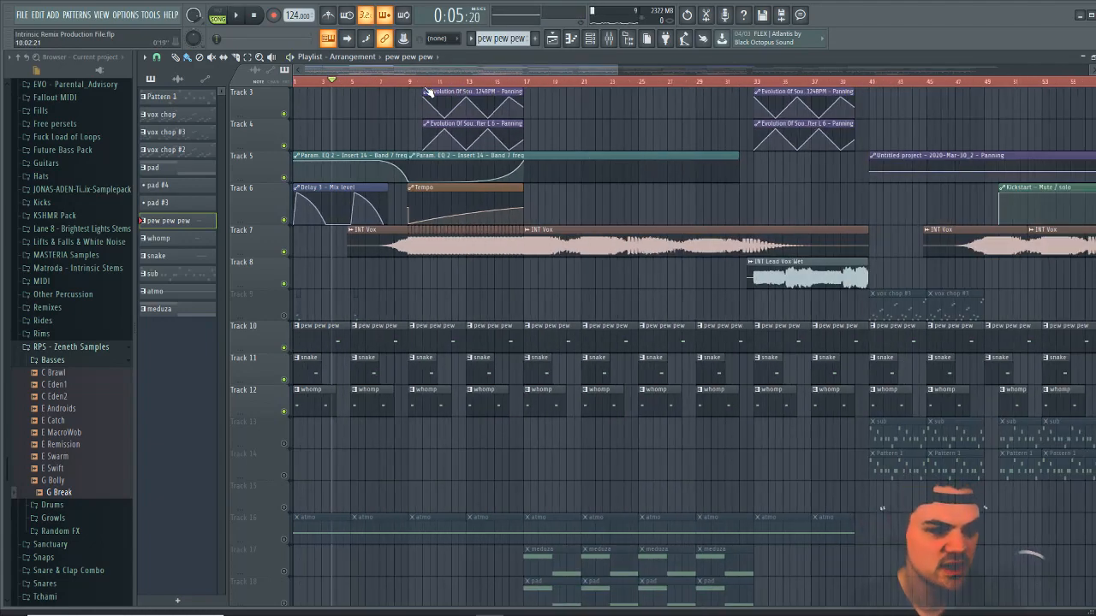
pyautogui.scroll(-1, 405, 86)
pyautogui.scroll(-5, 510, 331)
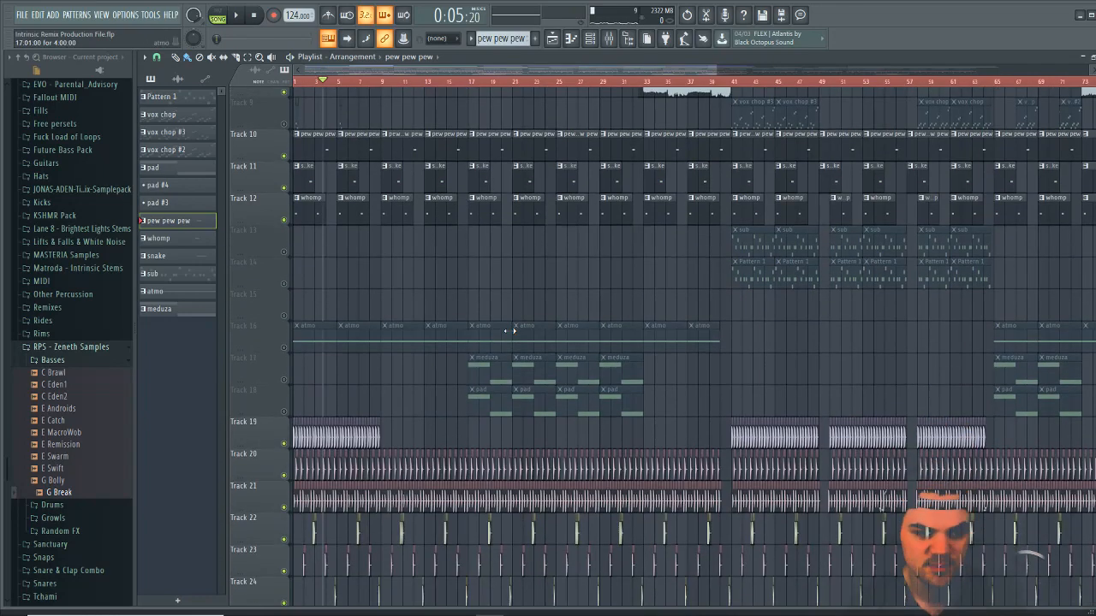
pyautogui.scroll(-5, 472, 409)
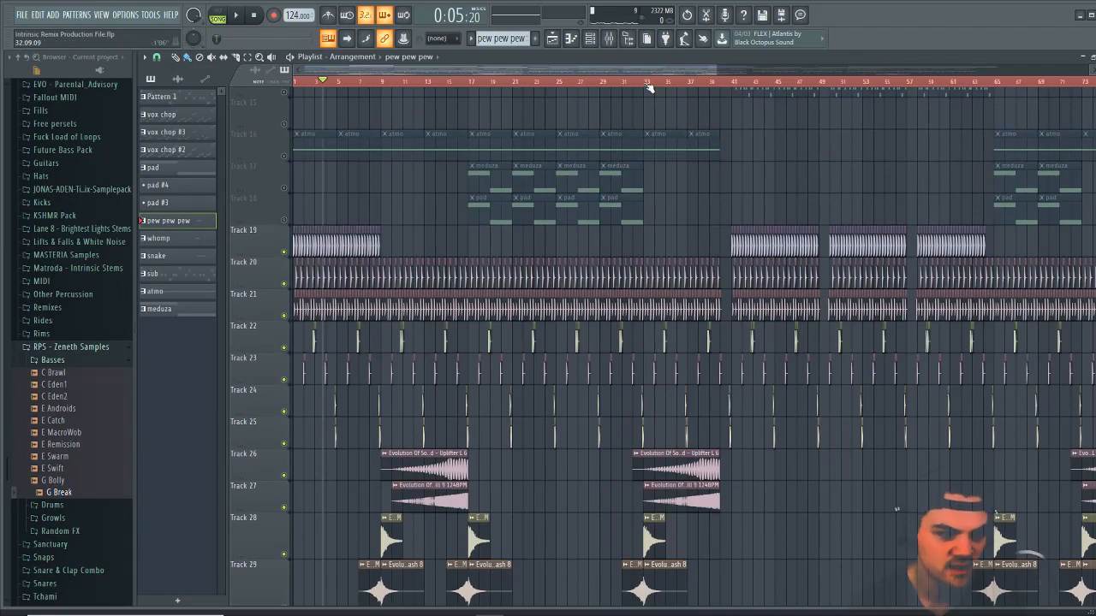
pyautogui.moveTo(691, 75); pyautogui.dragTo(363, 100)
pyautogui.click(383, 82)
pyautogui.press('space')
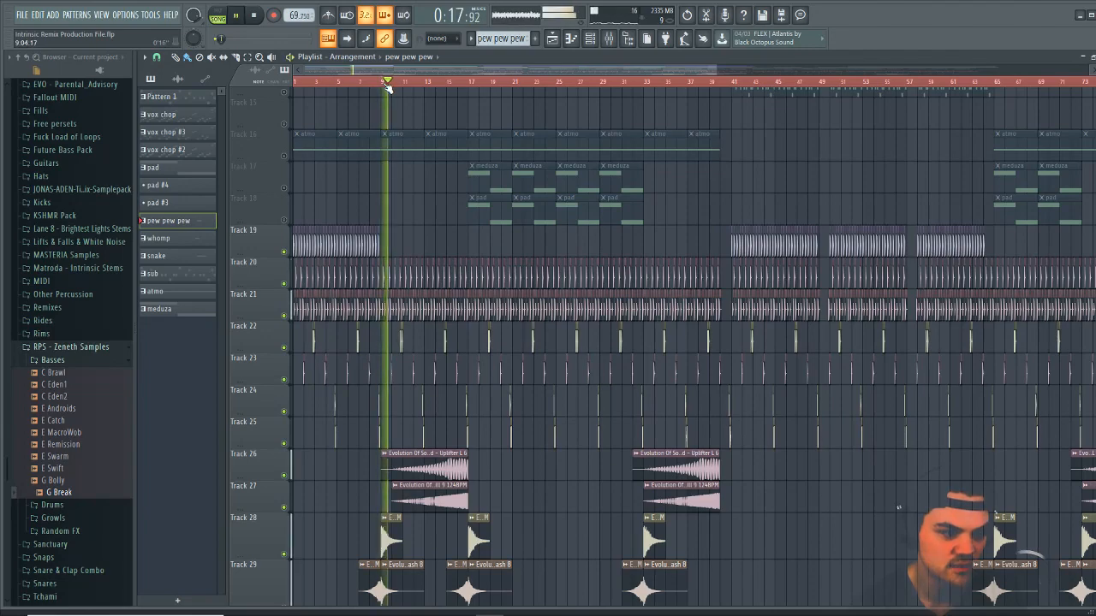
# Mute the INT Vox track (Track 7) and play the build-up from bar 9, skipping ahead to about bar 16
pyautogui.scroll(7, 440, 265)
pyautogui.press('space')
pyautogui.scroll(3, 446, 302)
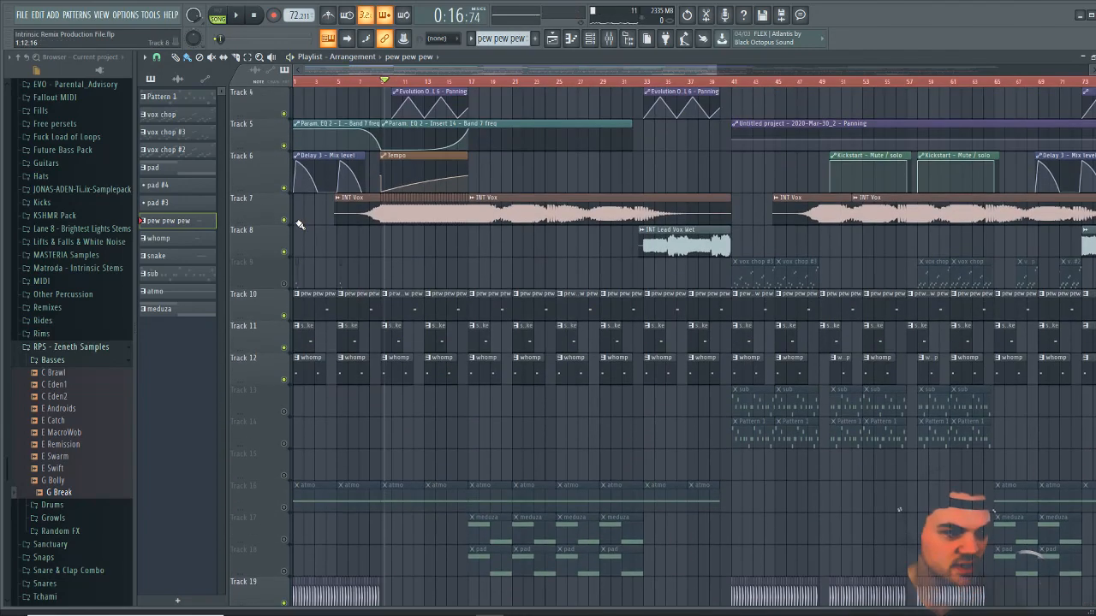
pyautogui.click(284, 222)
pyautogui.press('space')
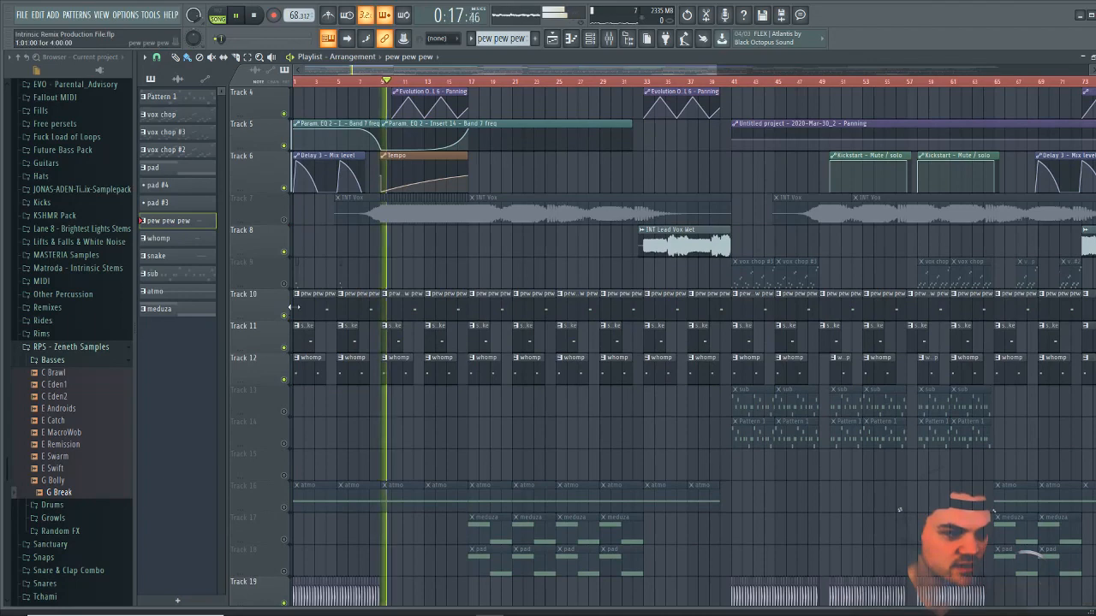
pyautogui.scroll(-5, 314, 301)
pyautogui.moveTo(520, 82); pyautogui.dragTo(460, 83)
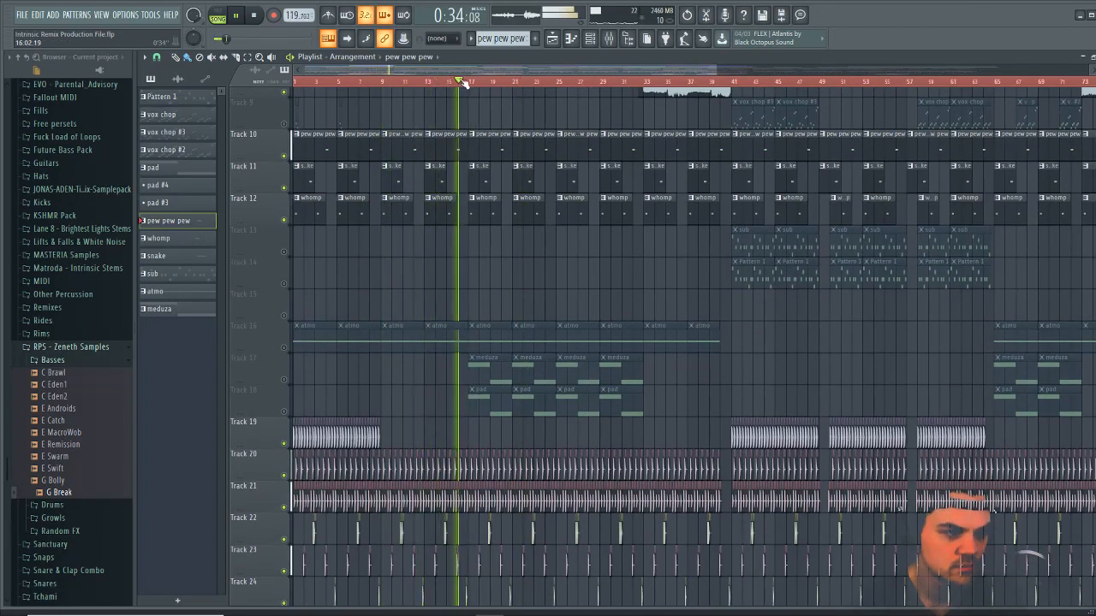
# Select bars 9 to 16 on the timeline and play that section while examining the Tempo automation clip
pyautogui.scroll(-8, 653, 301)
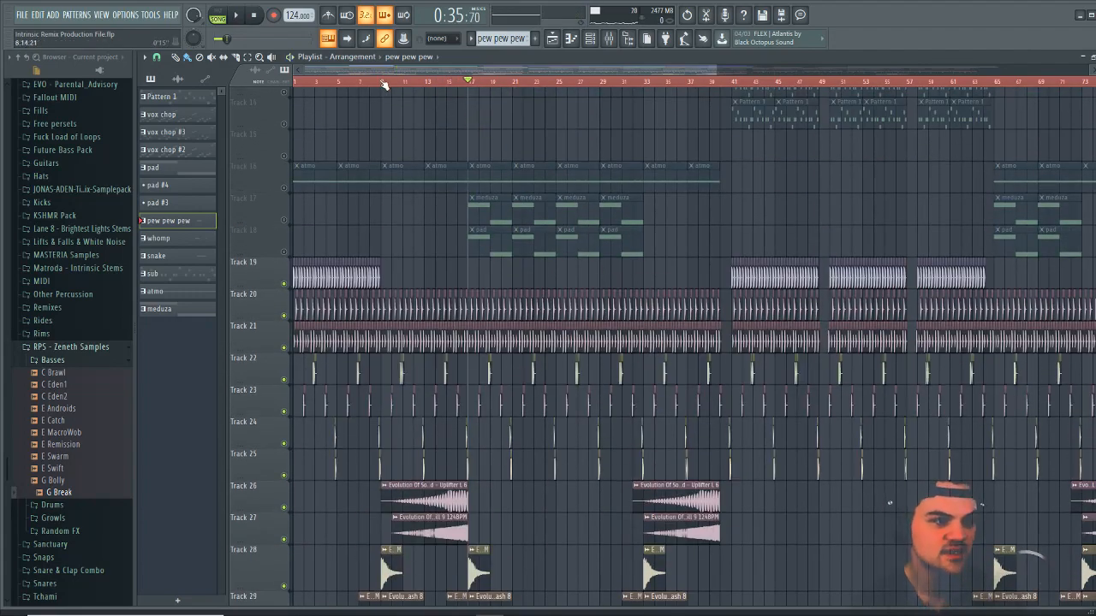
pyautogui.moveTo(383, 83); pyautogui.dragTo(467, 90)
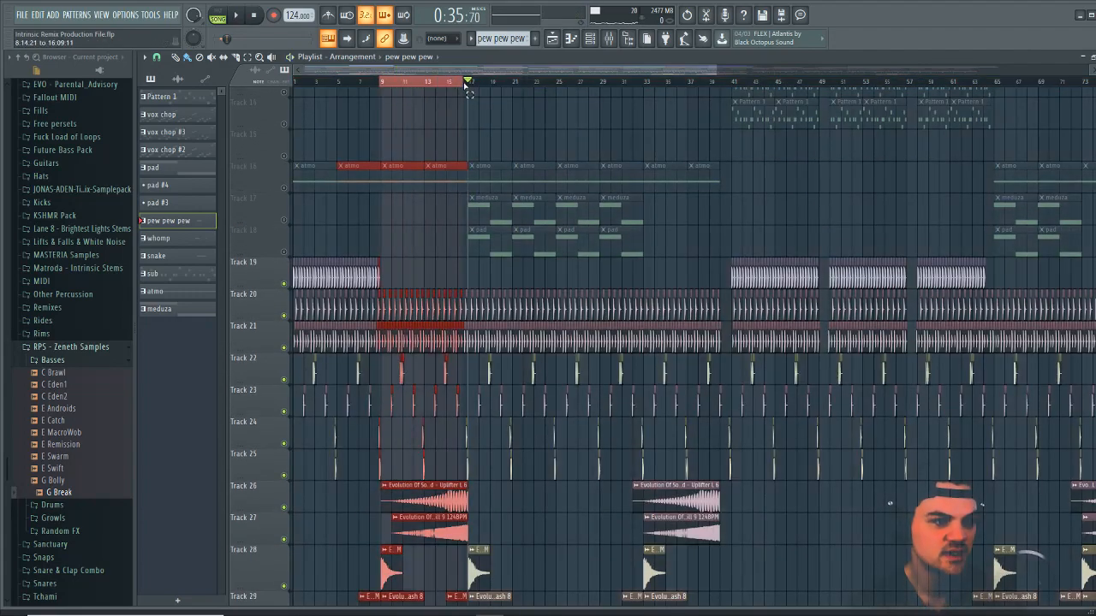
pyautogui.press('space')
pyautogui.scroll(8, 462, 240)
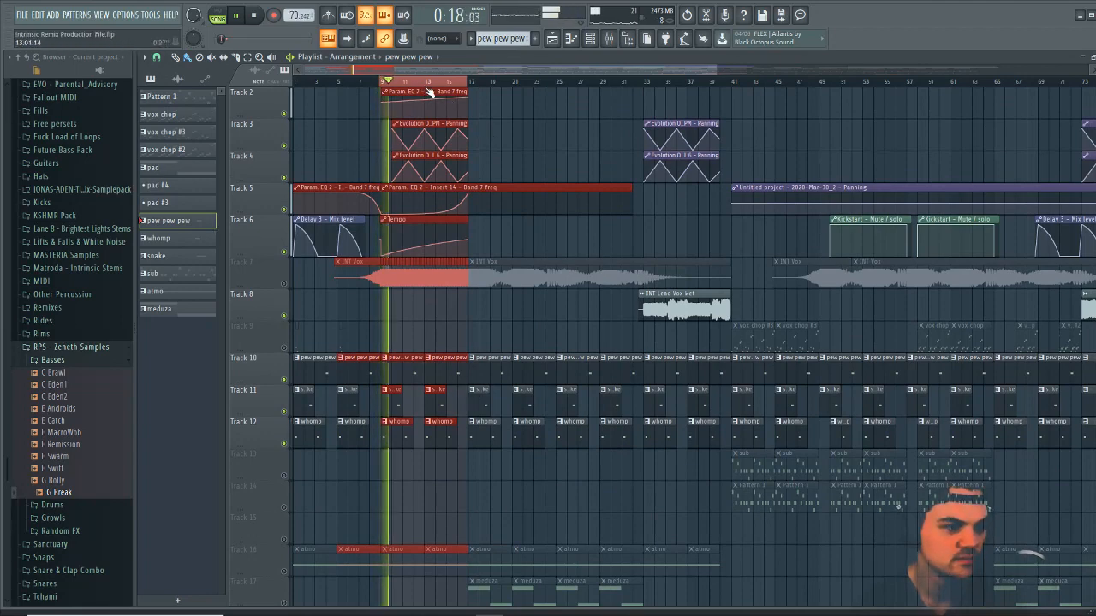
pyautogui.scroll(2, 425, 86)
pyautogui.scroll(2, 426, 86)
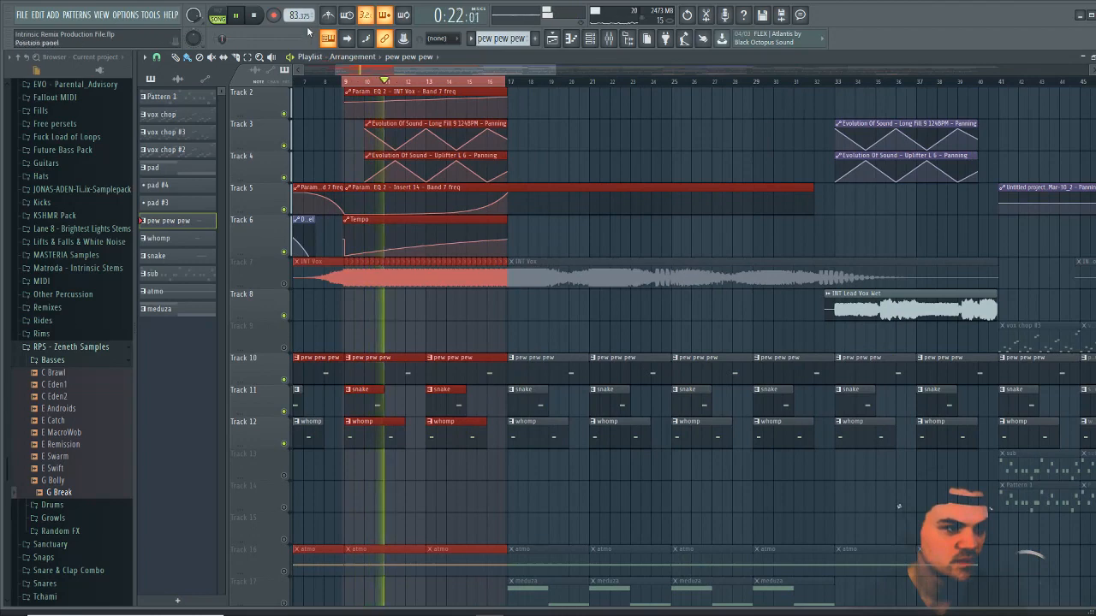
pyautogui.press('space')
# Move the playhead through bars 9 to 16 to examine the tempo ramp, clear the time selection and return to bar 13
pyautogui.moveTo(338, 82); pyautogui.dragTo(347, 83)
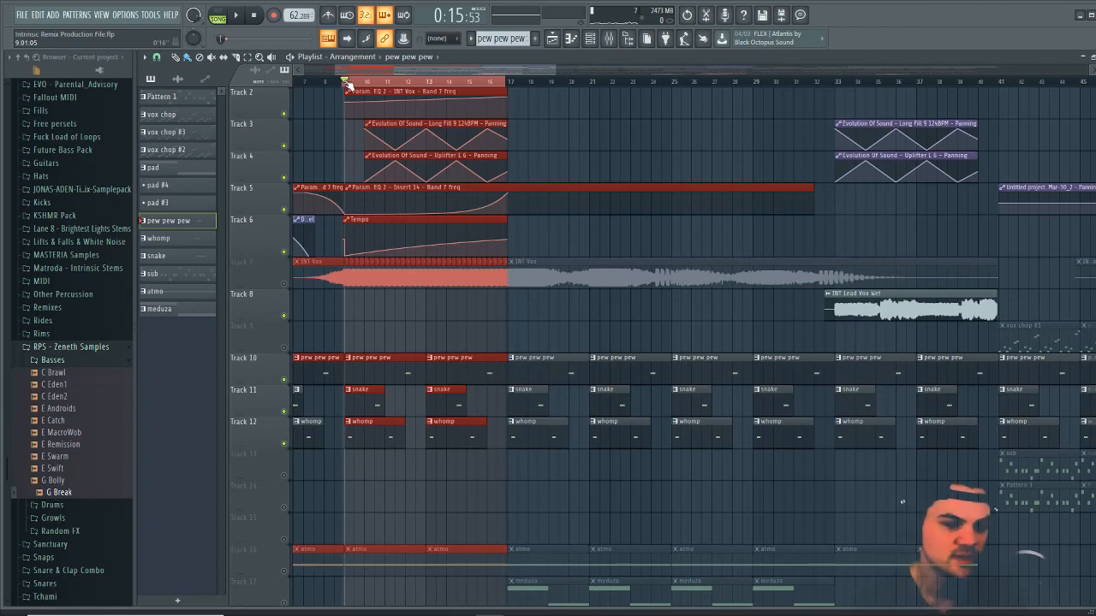
pyautogui.moveTo(347, 83); pyautogui.dragTo(607, 88)
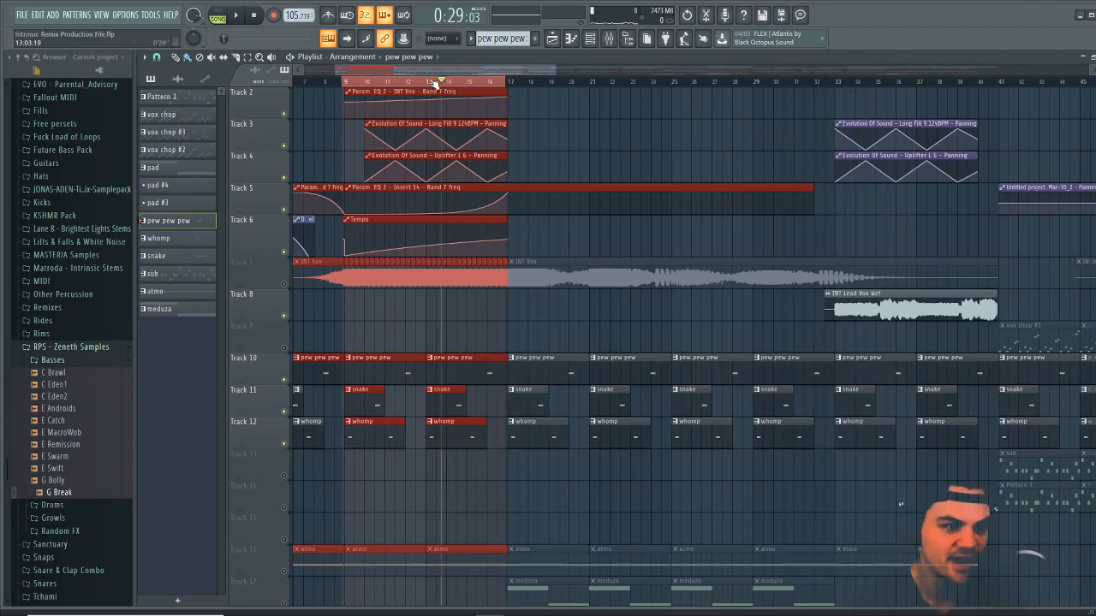
pyautogui.moveTo(437, 83); pyautogui.dragTo(478, 84)
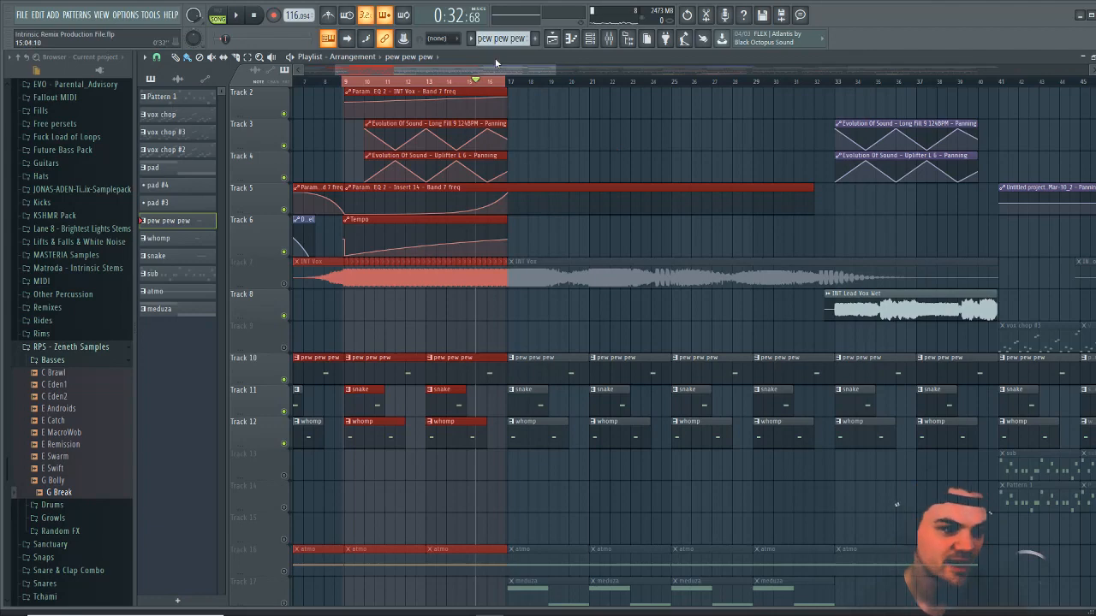
pyautogui.rightClick(451, 84)
pyautogui.click(425, 84)
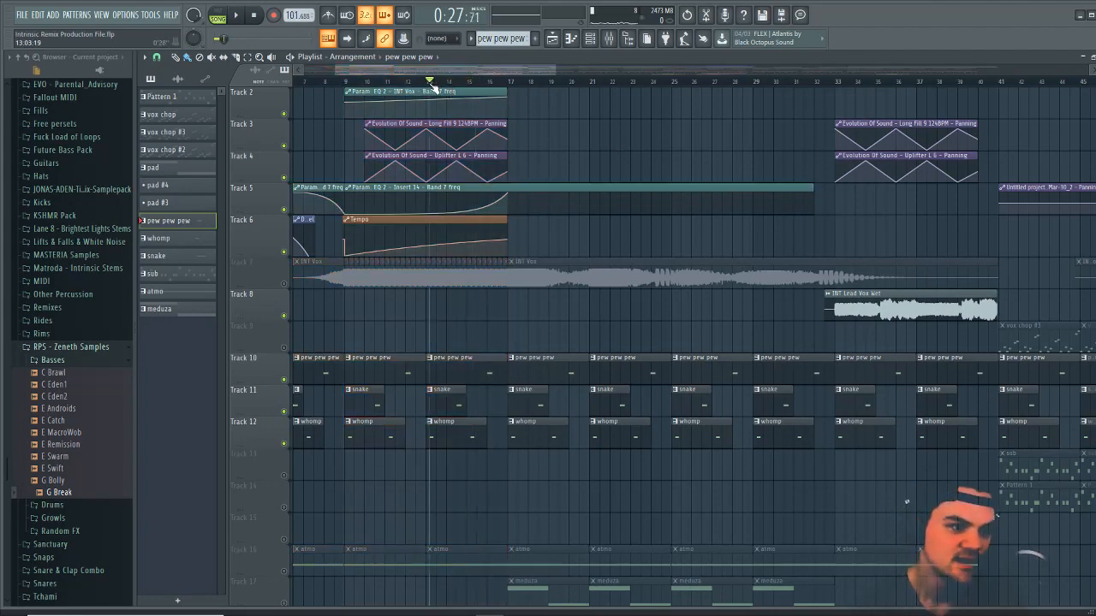
# Listen to the build-up from bar 13 while examining the tracks down to the crash and cymbal tracks, and stop playback around bar 17
pyautogui.scroll(-8, 554, 313)
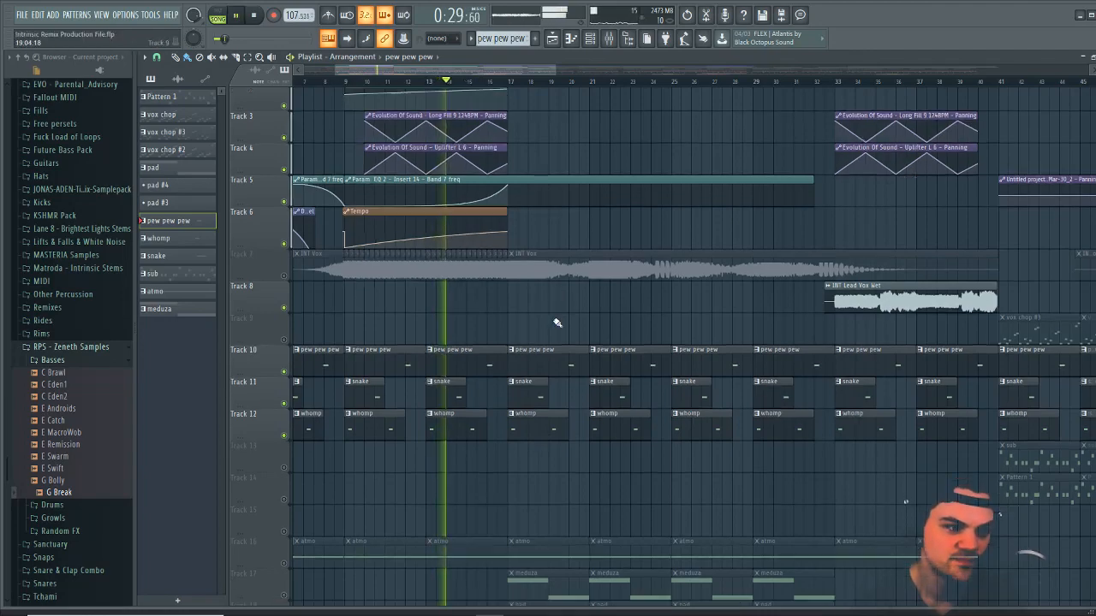
pyautogui.scroll(-4, 555, 313)
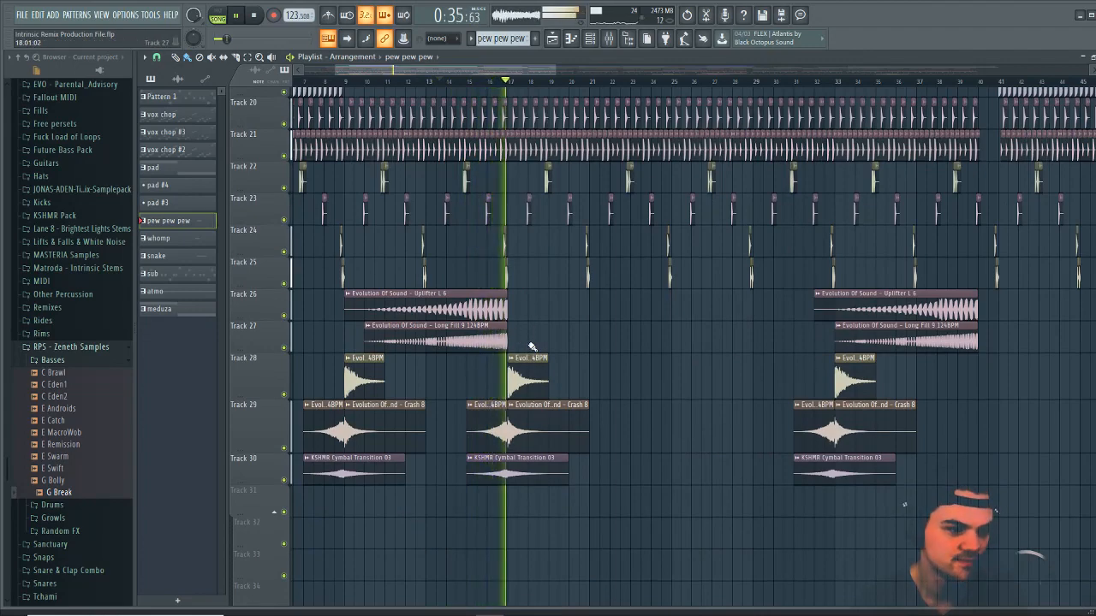
pyautogui.press('space')
pyautogui.scroll(12, 524, 360)
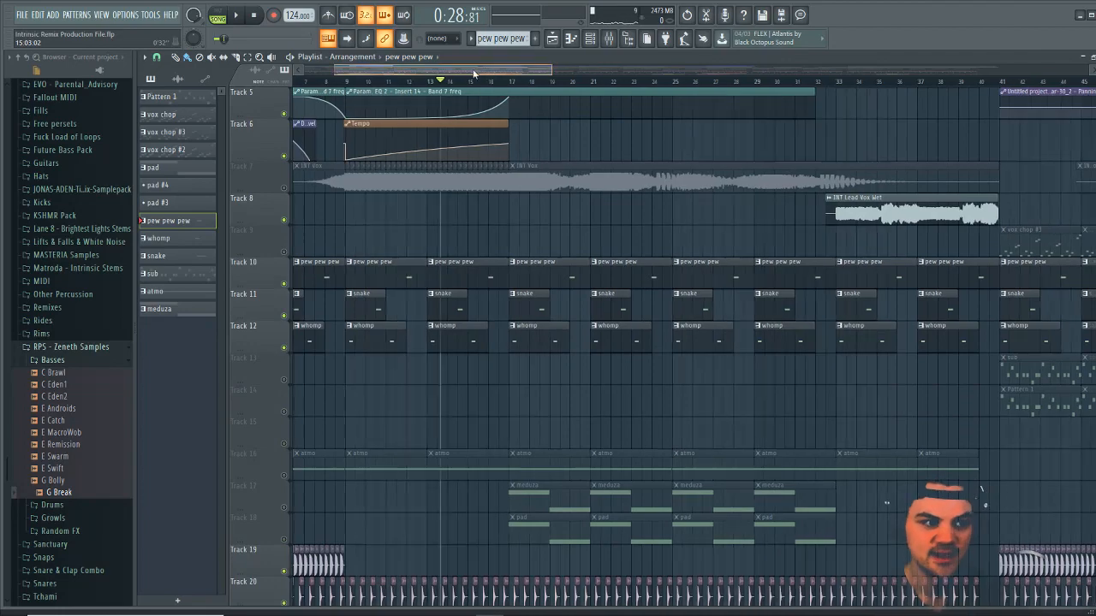
pyautogui.moveTo(476, 70); pyautogui.dragTo(440, 77)
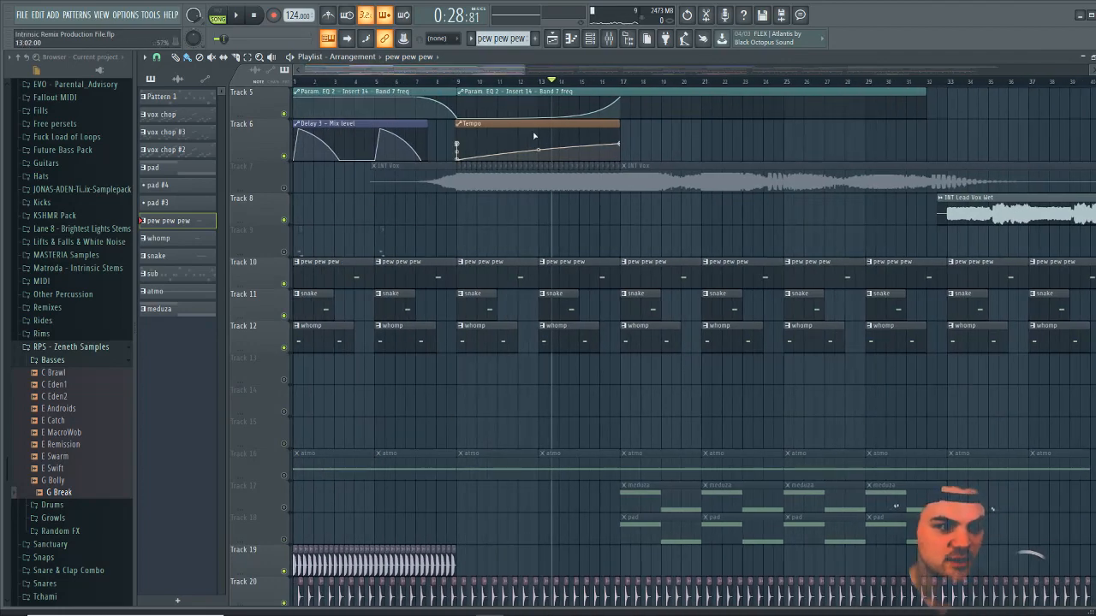
pyautogui.scroll(-5, 557, 257)
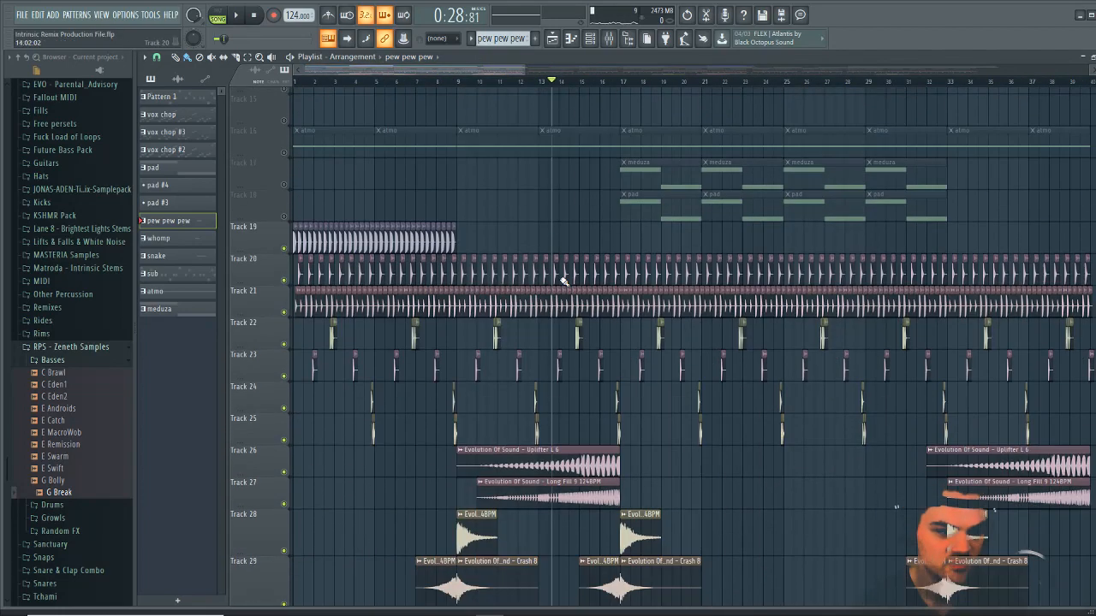
# Open the channel rack and look through its whole channel list, from the Kick down to the Tempo channel
pyautogui.click(591, 39)
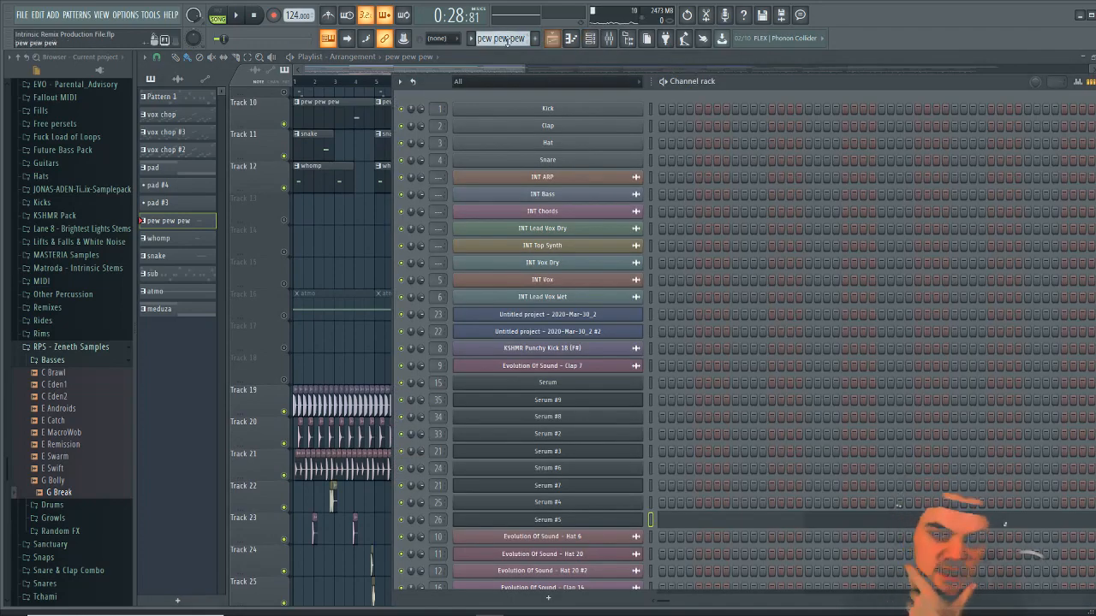
pyautogui.scroll(-6, 672, 293)
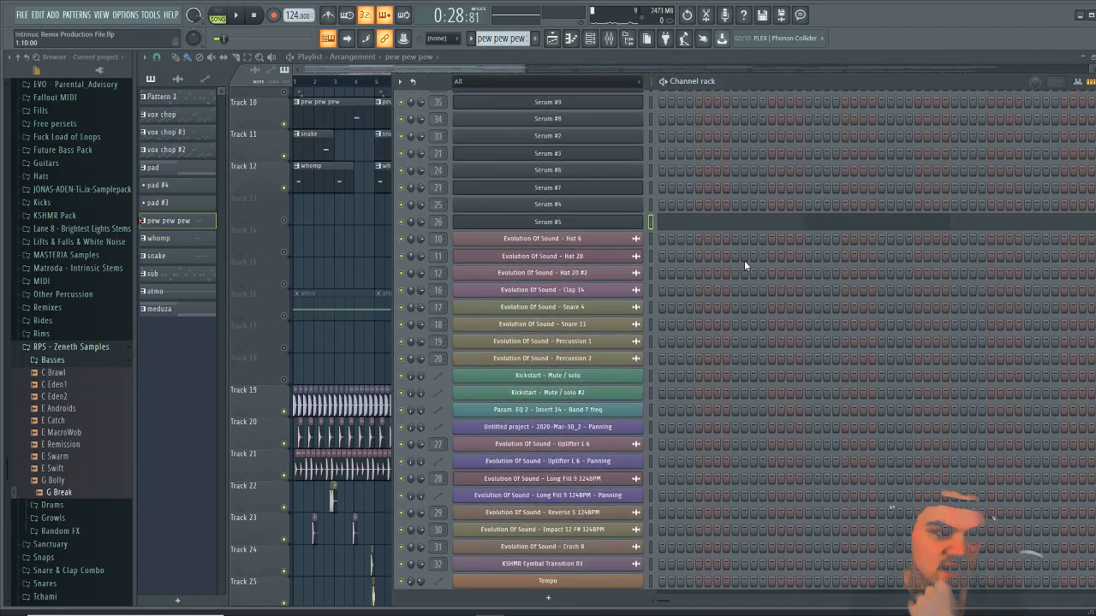
pyautogui.scroll(6, 745, 263)
pyautogui.scroll(-5, 747, 242)
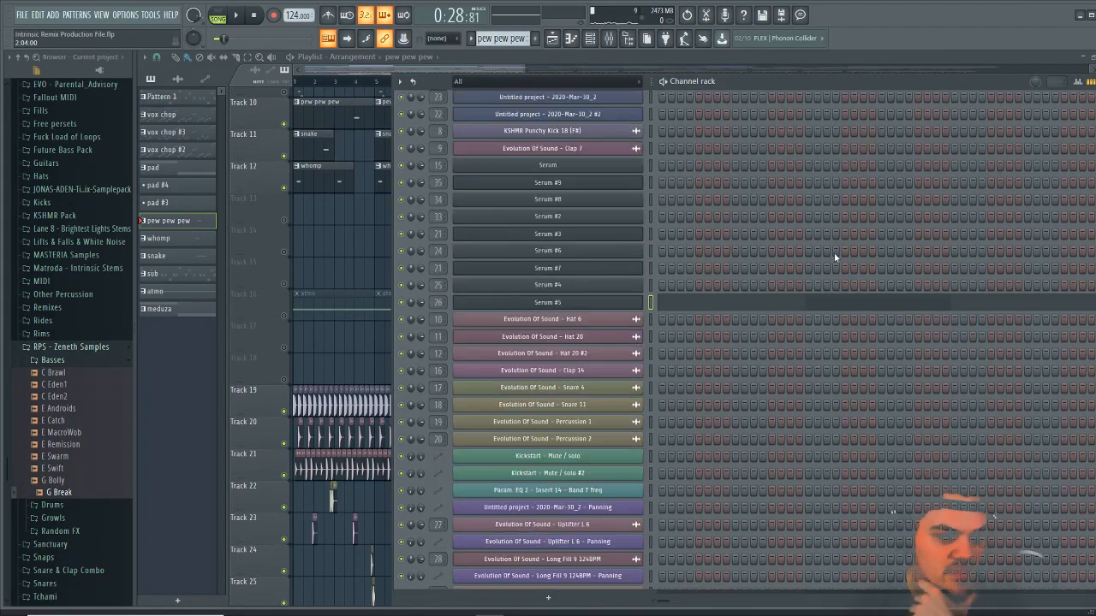
pyautogui.scroll(4, 797, 248)
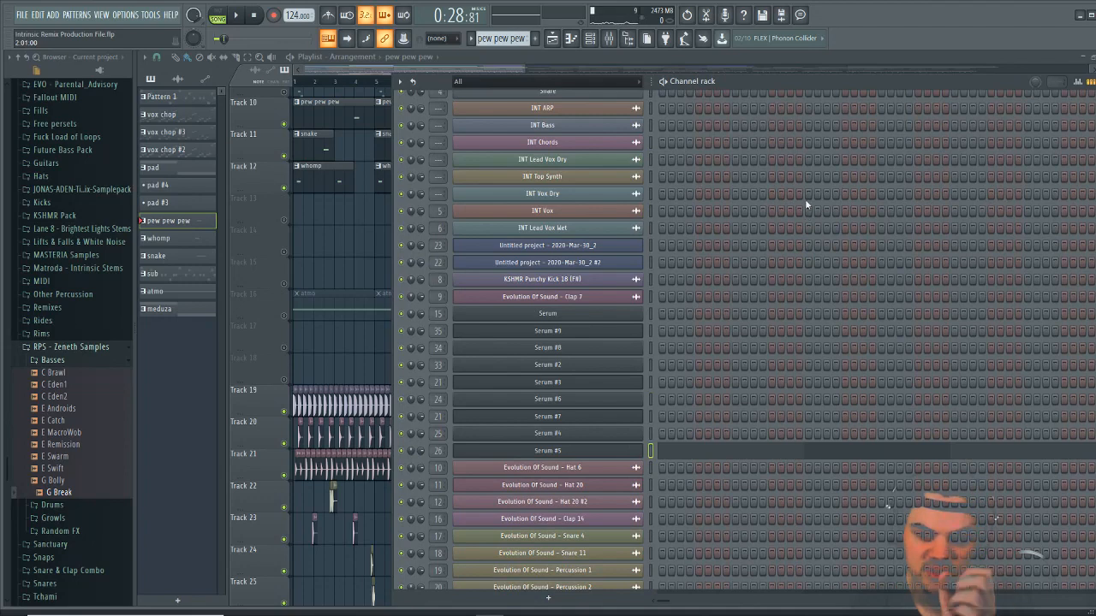
pyautogui.scroll(1, 747, 191)
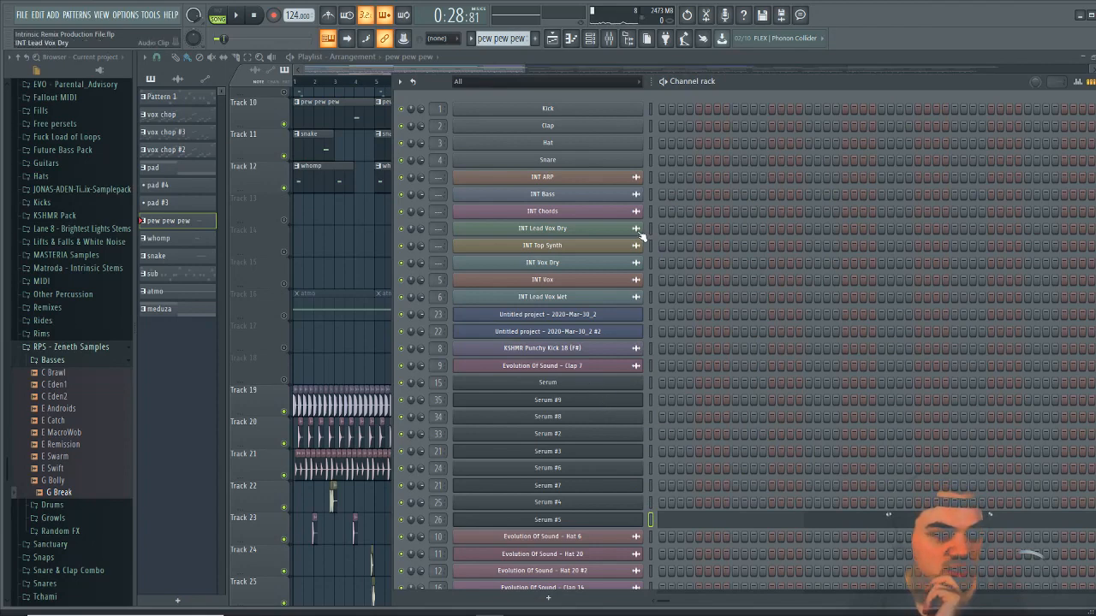
# Inspect the sample settings of the Hat 6 and Hat 20 #2 channels, including the time-stretching mode, and return to the playlist
pyautogui.scroll(-4, 801, 410)
pyautogui.click(561, 280)
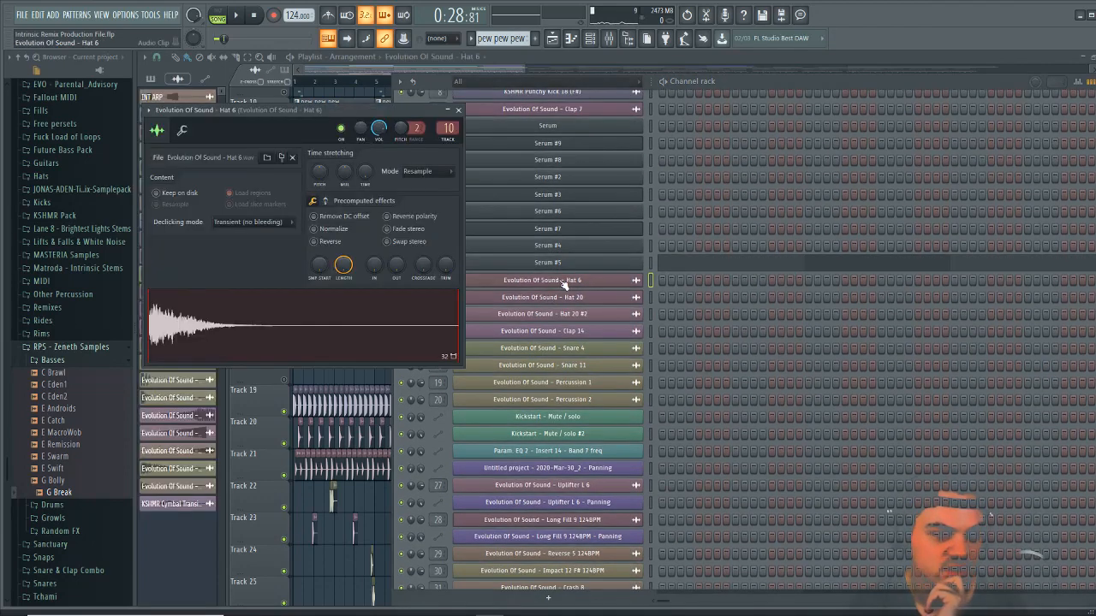
pyautogui.click(552, 315)
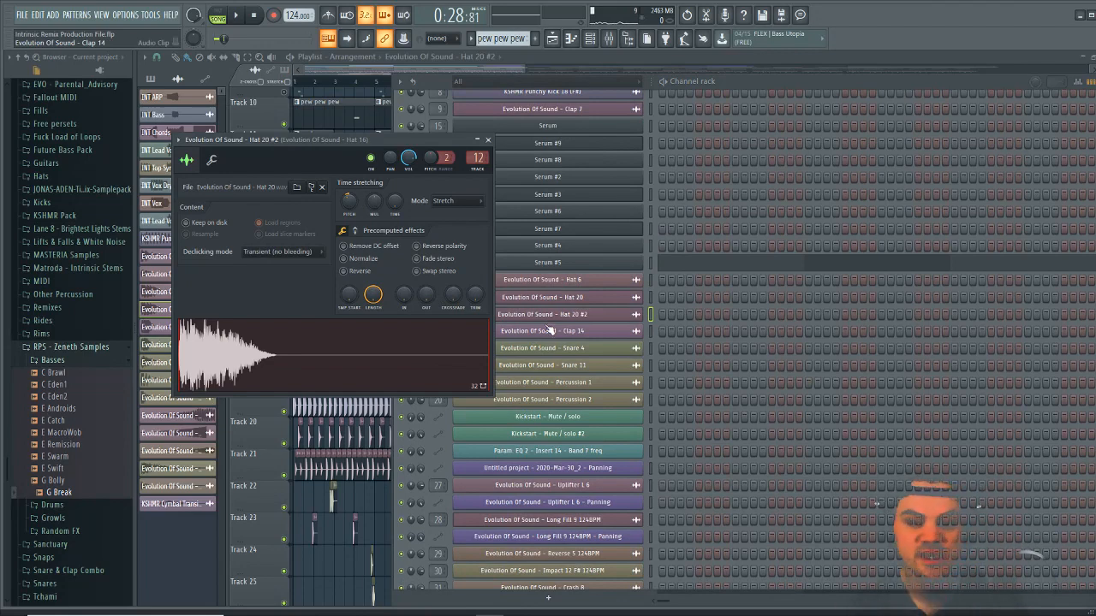
pyautogui.click(458, 203)
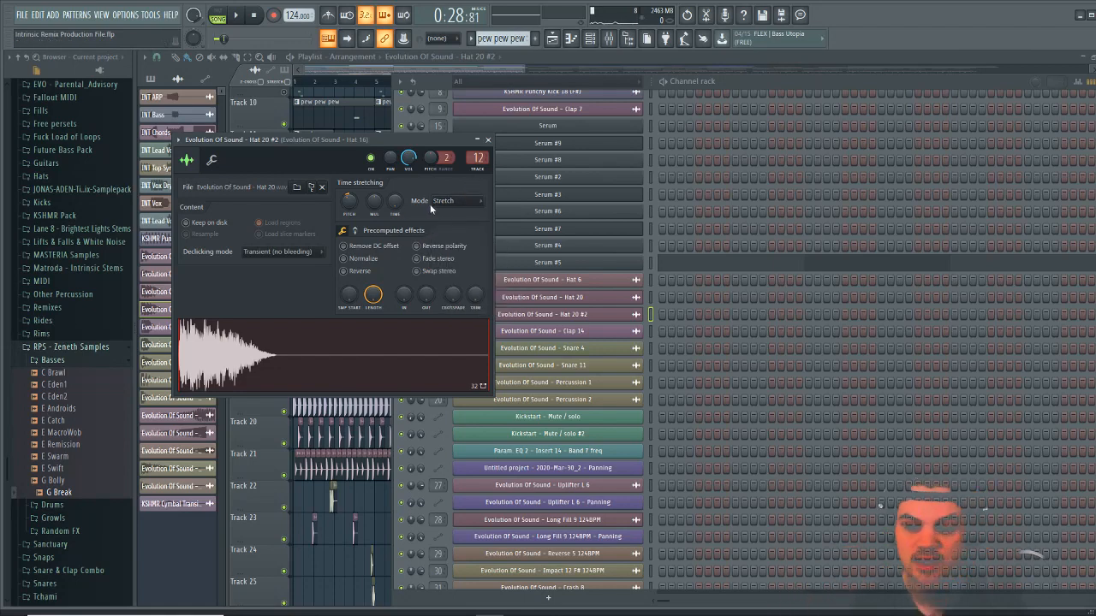
pyautogui.click(693, 57)
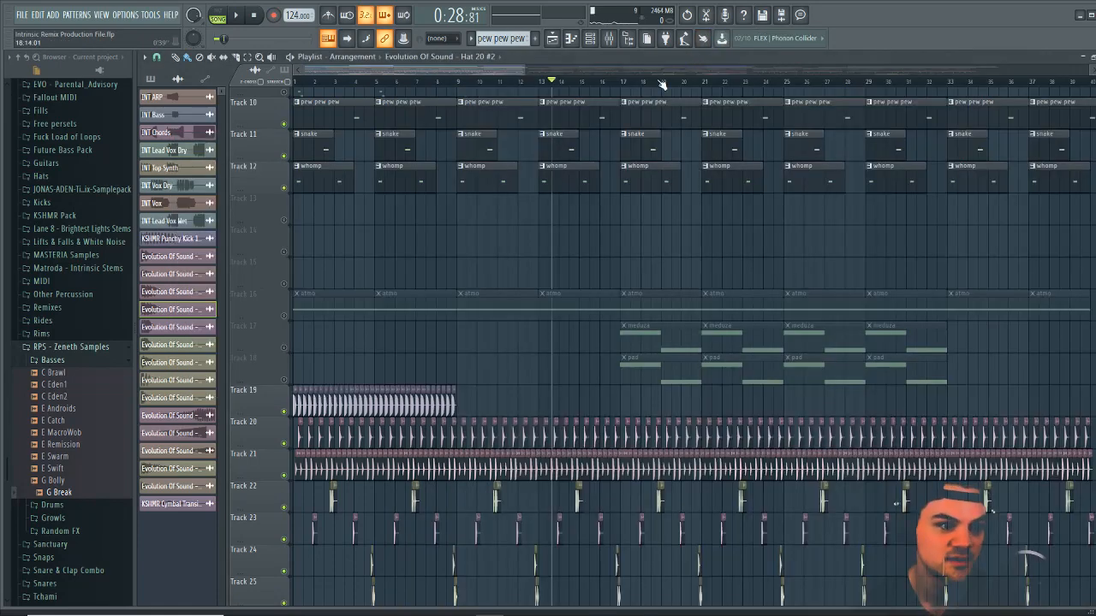
# Survey the drum, uplifter, impact and crash tracks across a wider stretch of the arrangement
pyautogui.keyDown('ctrl'); pyautogui.scroll(-2, 715, 437); pyautogui.keyUp('ctrl')
pyautogui.scroll(-1, 716, 437)
pyautogui.scroll(-4, 715, 436)
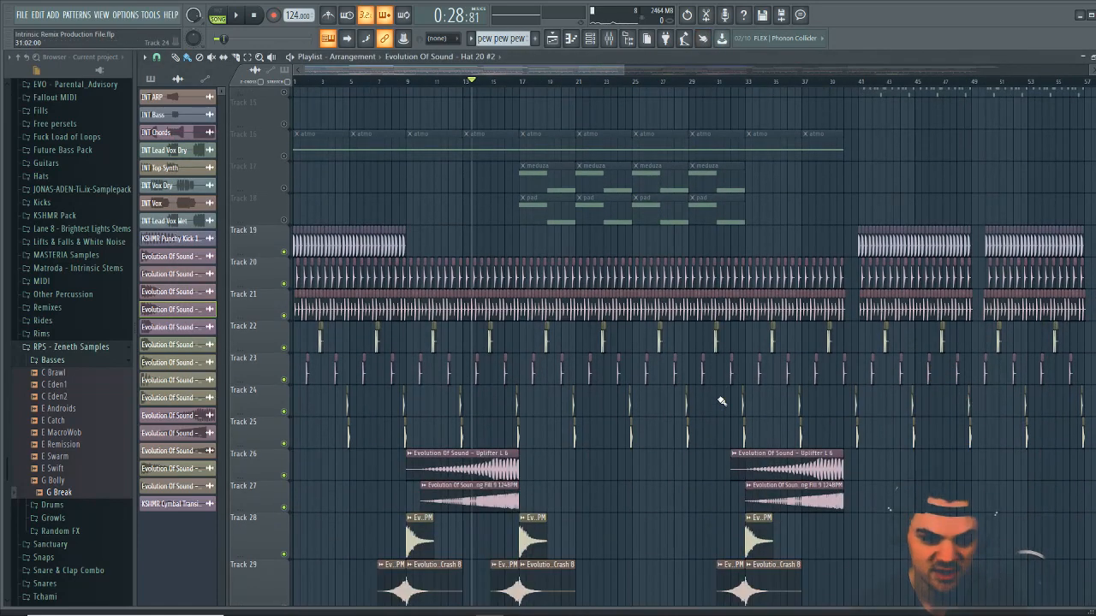
pyautogui.scroll(7, 556, 441)
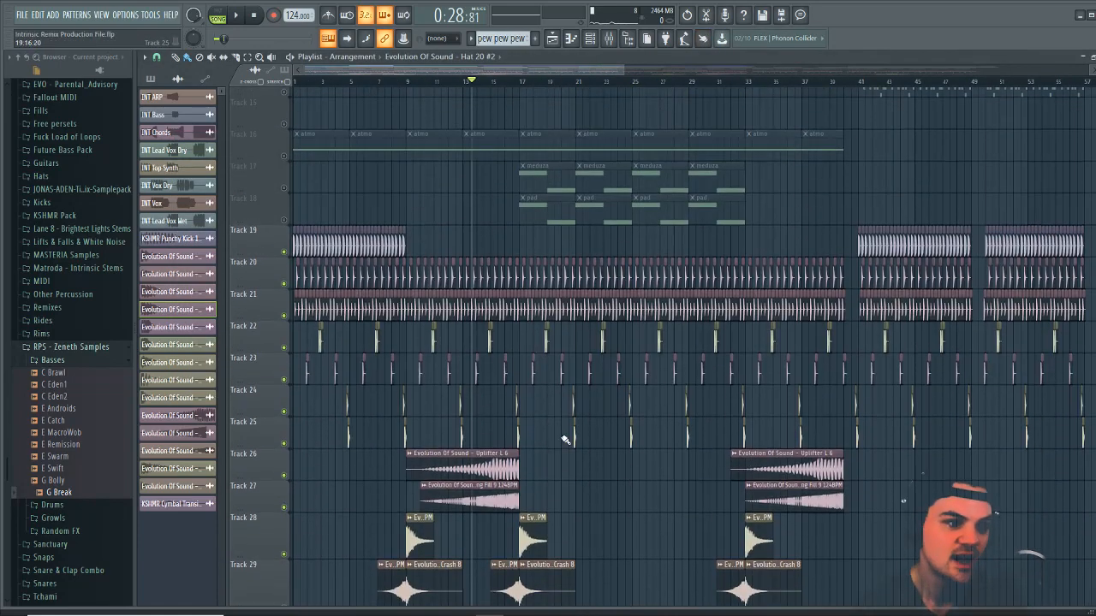
pyautogui.scroll(-5, 557, 441)
pyautogui.scroll(-5, 499, 444)
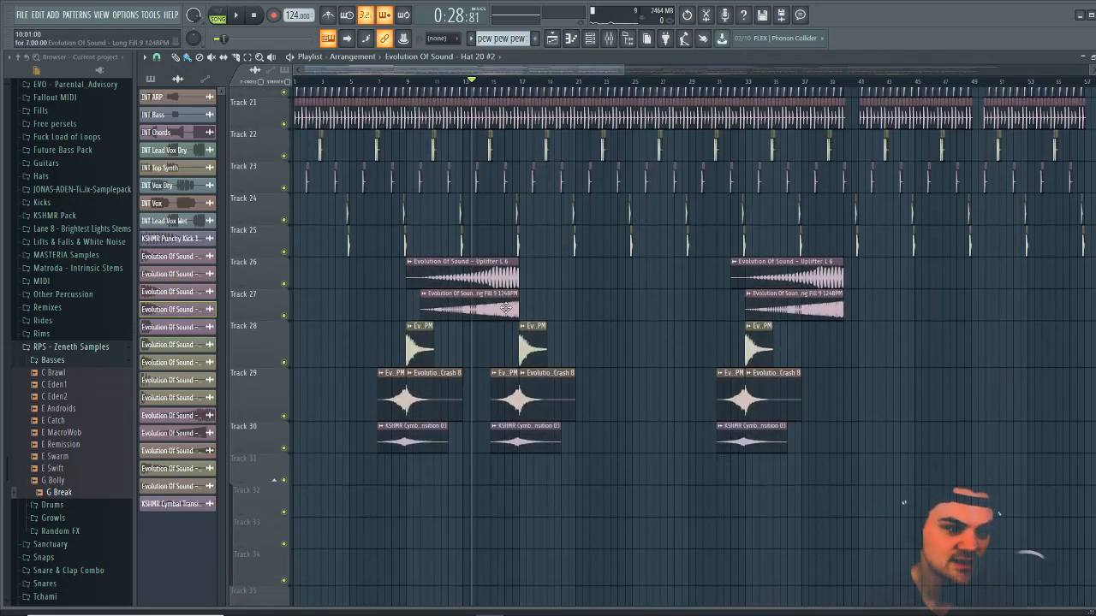
pyautogui.scroll(3, 500, 443)
# Set the playlist snap to Line and select bars 33 to 40 on the timeline
pyautogui.click(407, 82)
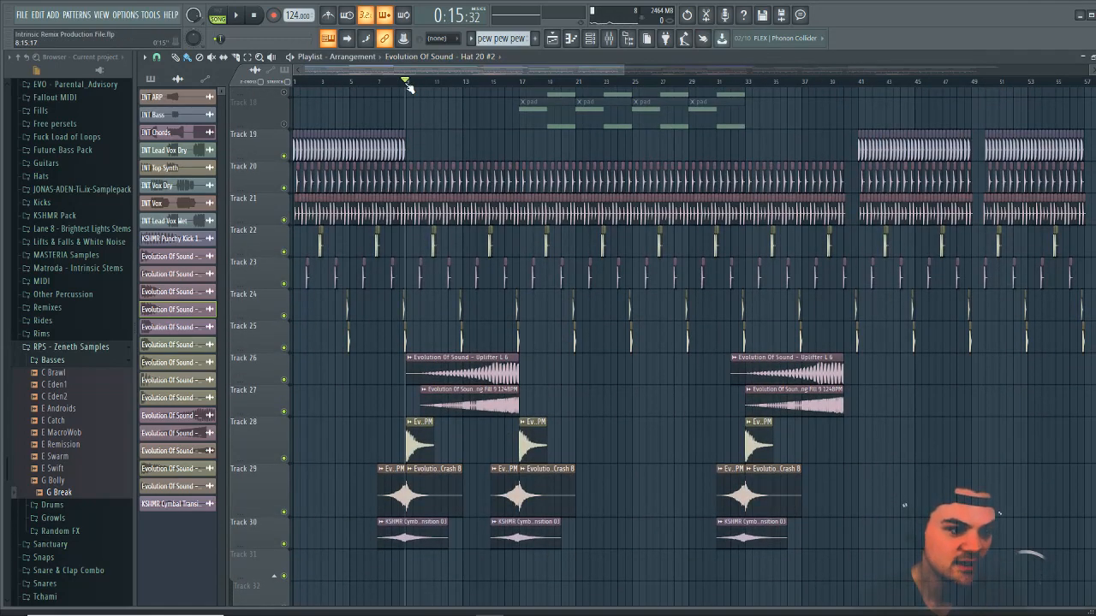
pyautogui.click(156, 57)
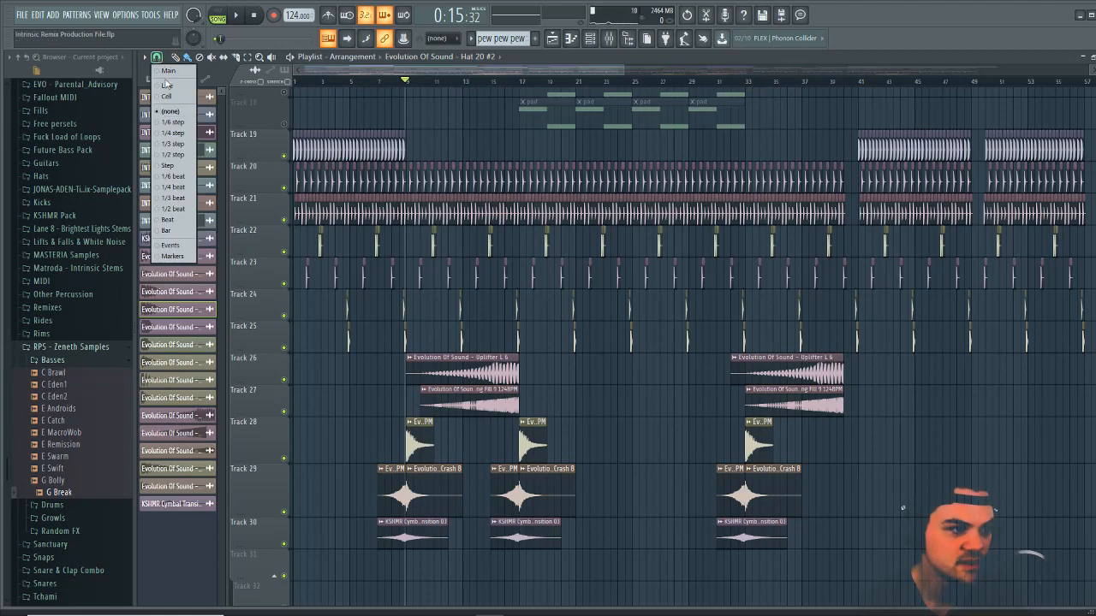
pyautogui.click(167, 85)
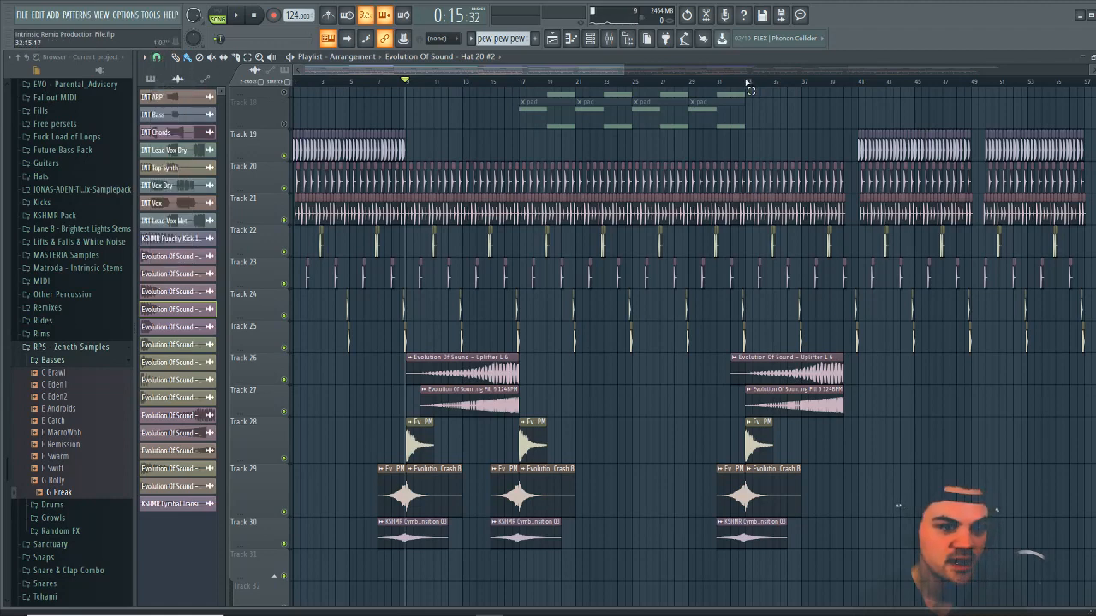
pyautogui.moveTo(749, 86); pyautogui.dragTo(858, 84)
# Solo the Uplifter track (Track 26), and also enable effect Tracks 27 to 30 and automation Tracks 1 to 6
pyautogui.keyDown('ctrl'); pyautogui.click(284, 379); pyautogui.keyUp('ctrl')
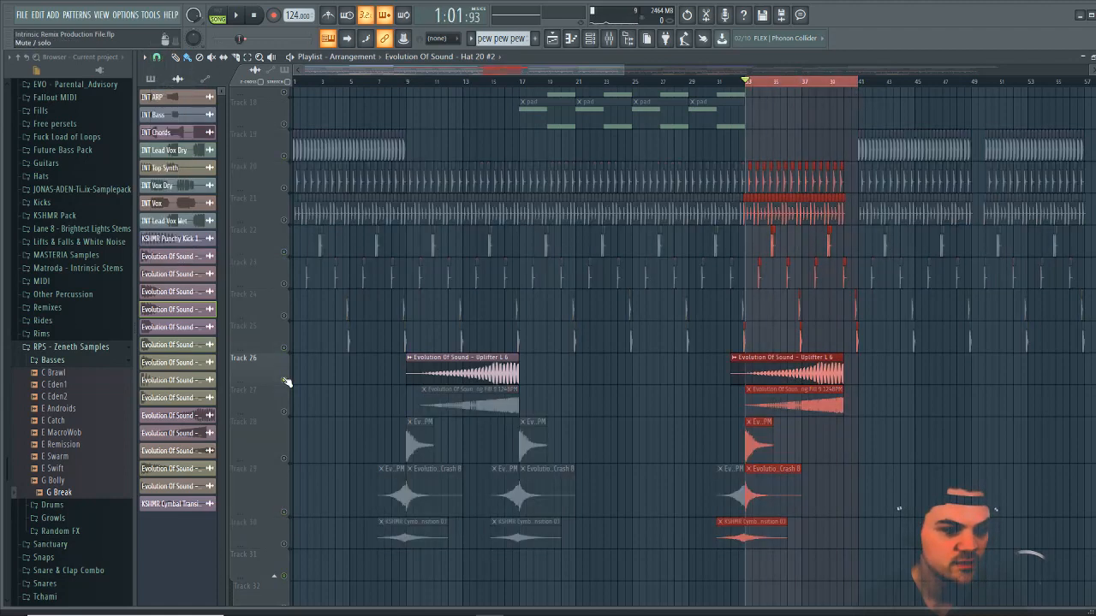
pyautogui.moveTo(285, 416)
pyautogui.mouseDown()
pyautogui.moveTo(283, 518)
pyautogui.moveTo(268, 534)
pyautogui.mouseUp()
pyautogui.scroll(8, 268, 533)
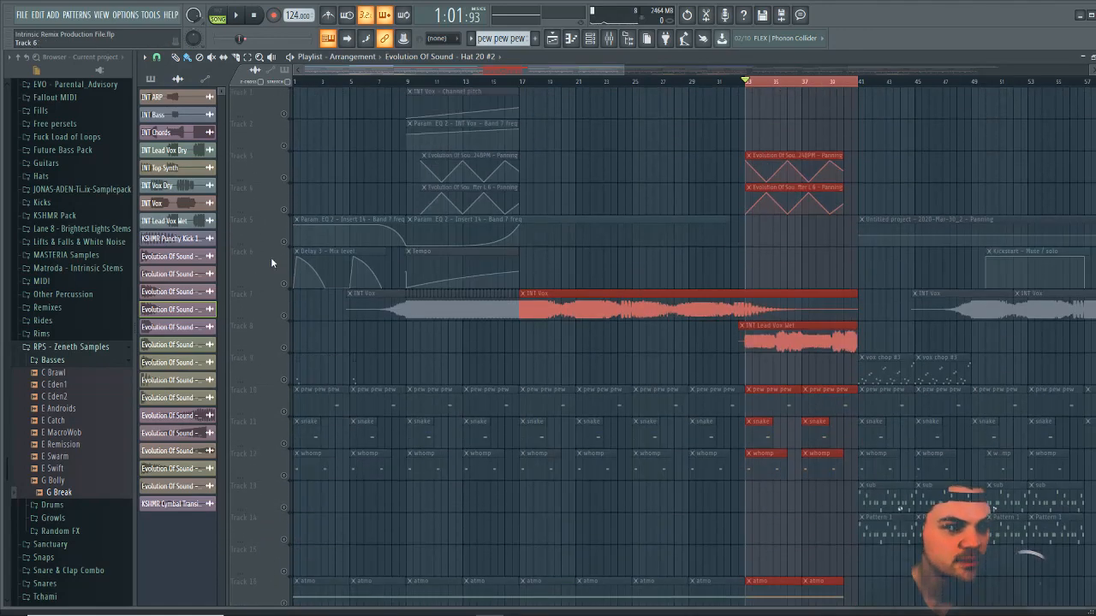
pyautogui.moveTo(285, 121); pyautogui.dragTo(282, 276)
# Play the soloed transition effects through bars 33 to 40 while examining their panning automation, and stop playback
pyautogui.press('space')
pyautogui.scroll(-5, 869, 304)
pyautogui.scroll(4, 861, 292)
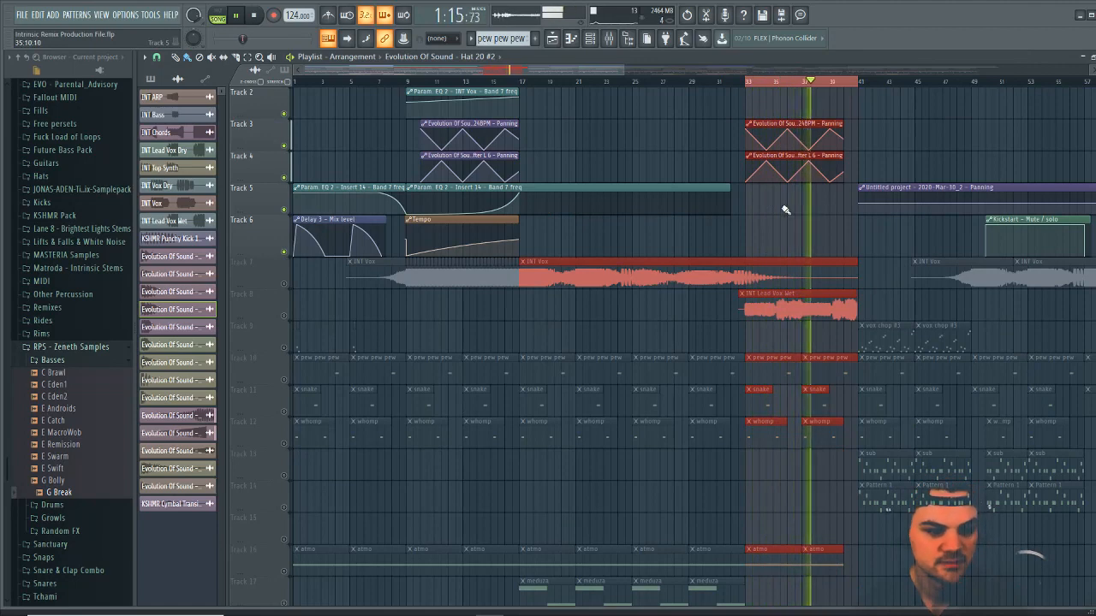
pyautogui.scroll(-1, 685, 307)
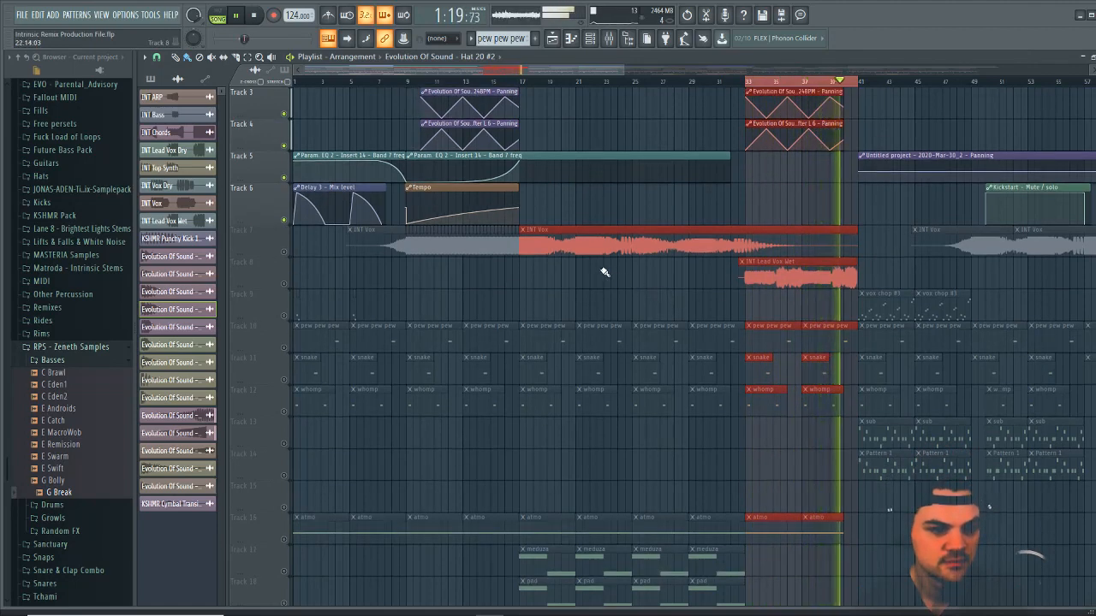
pyautogui.press('space')
# Examine the full track list, comparing the automation clips with the uplifter, impact, crash and cymbal tracks
pyautogui.scroll(-6, 603, 272)
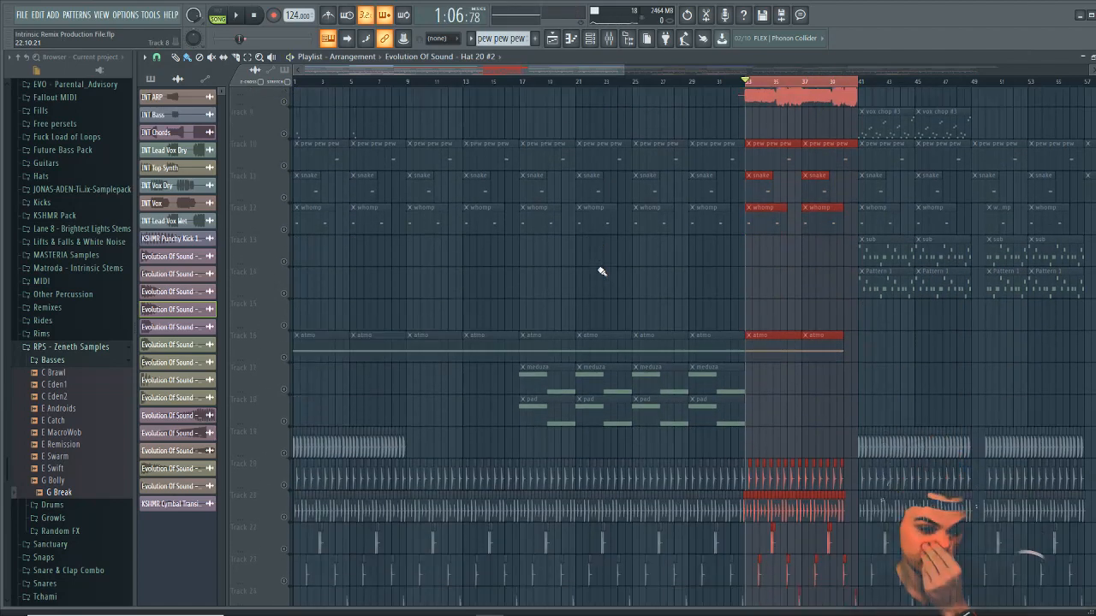
pyautogui.scroll(-10, 599, 274)
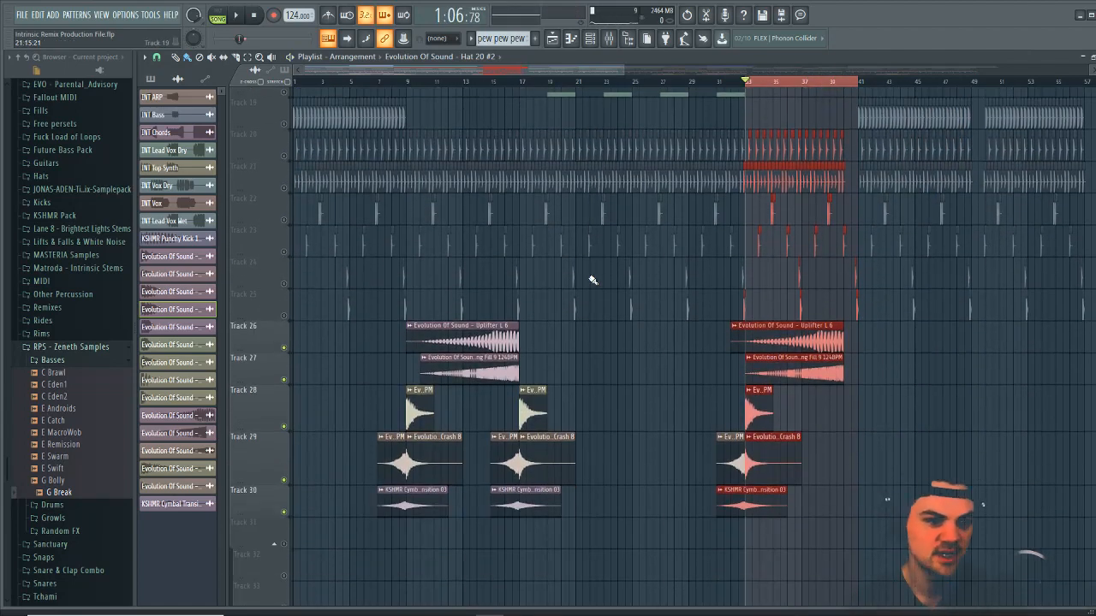
pyautogui.scroll(14, 450, 391)
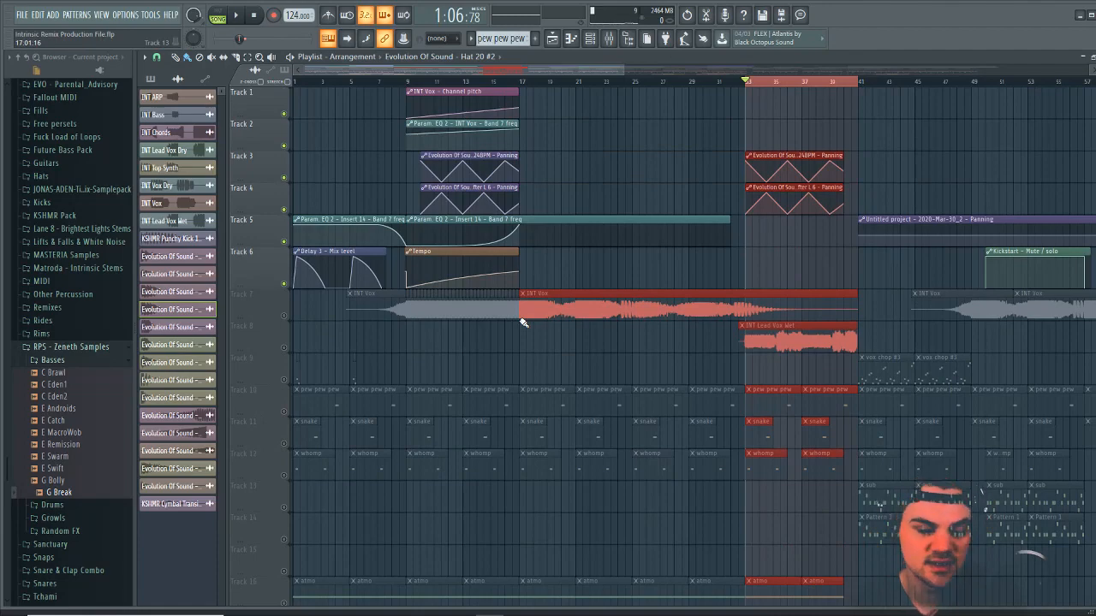
pyautogui.scroll(-6, 565, 343)
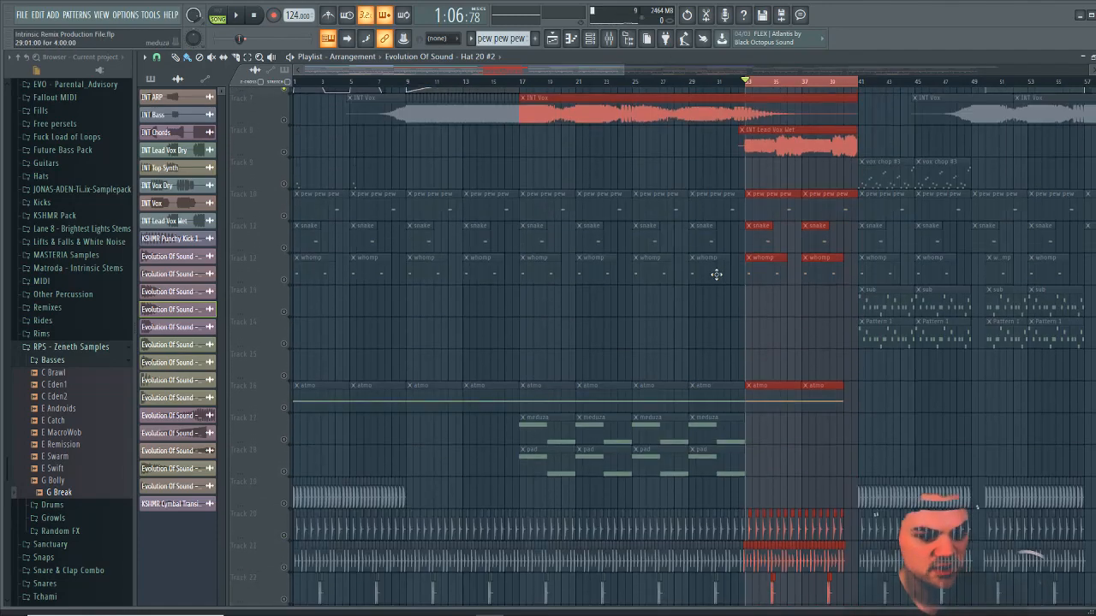
pyautogui.scroll(6, 753, 248)
pyautogui.scroll(-13, 677, 239)
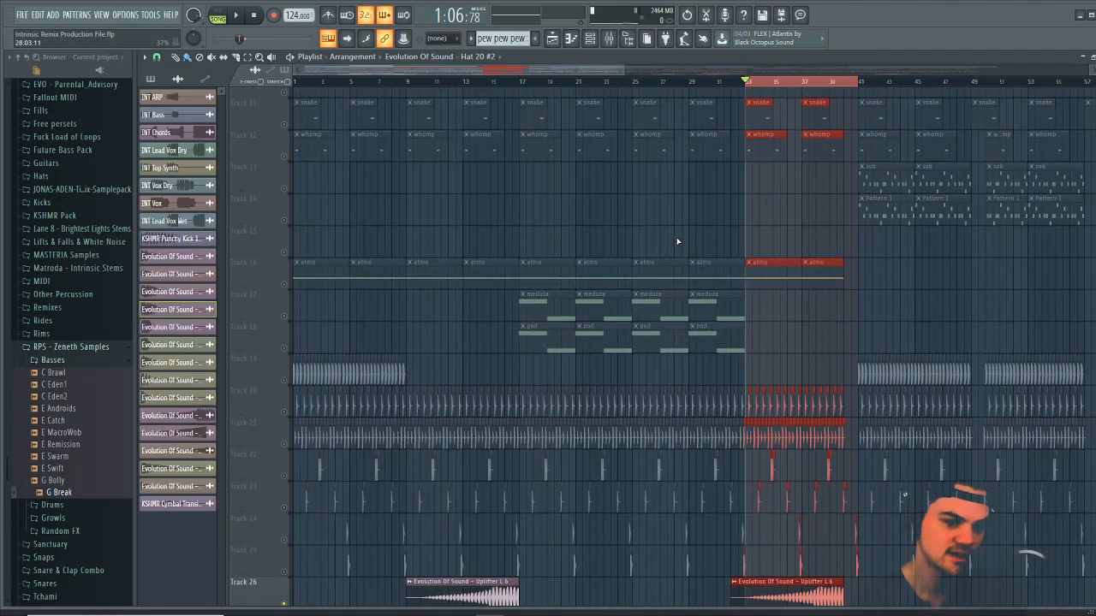
pyautogui.scroll(-4, 590, 224)
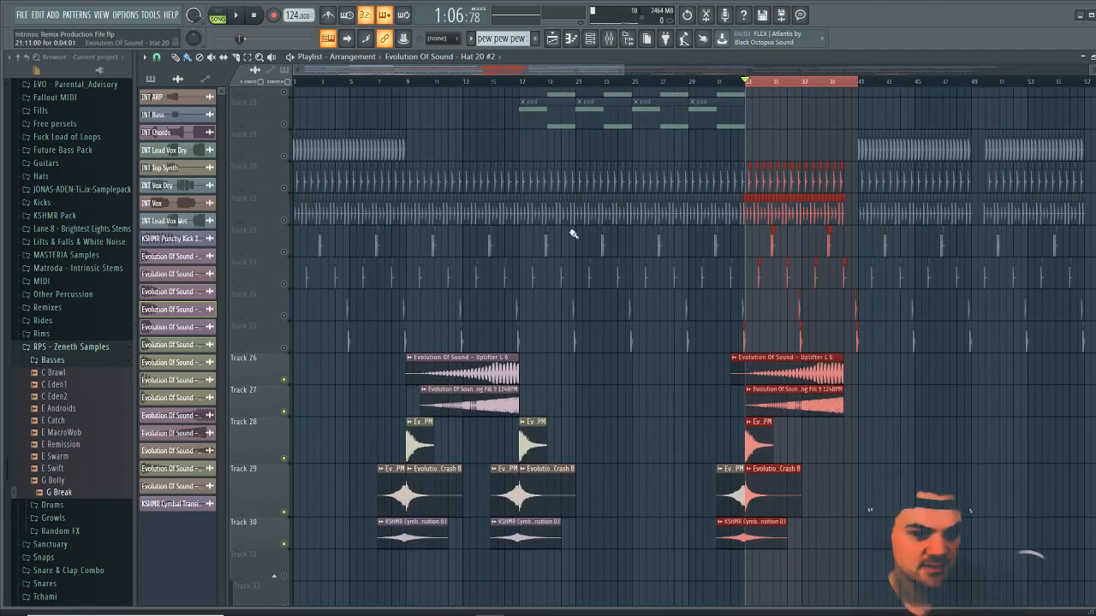
pyautogui.scroll(4, 574, 234)
pyautogui.scroll(3, 514, 370)
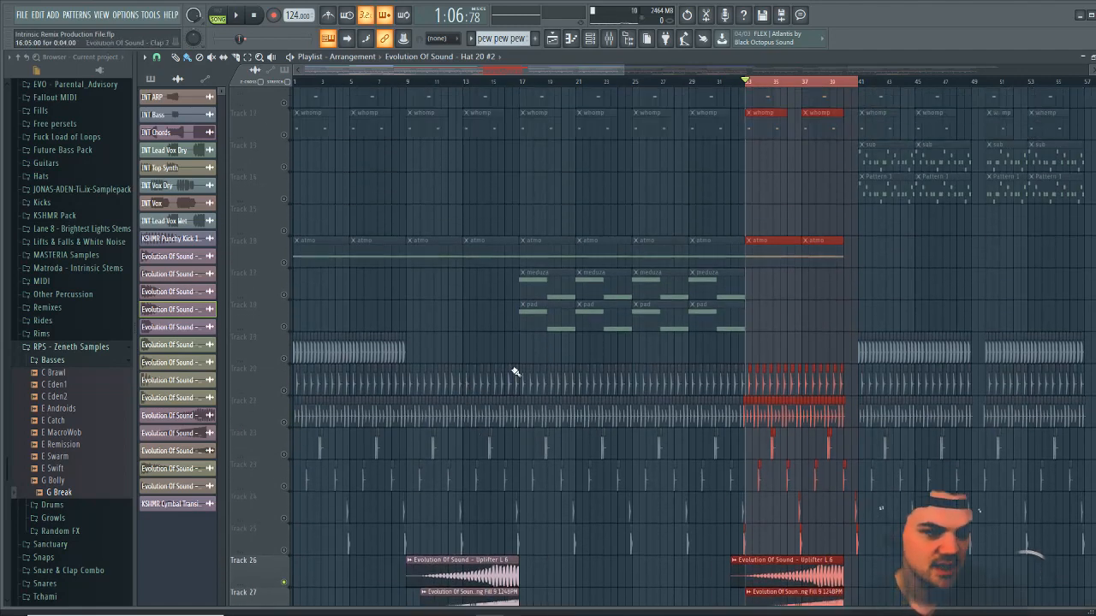
# Clear the time selection and select bars 41 to 48 on the timeline, where the sub and vox chop patterns start
pyautogui.click(514, 82)
pyautogui.moveTo(518, 71); pyautogui.dragTo(605, 71)
pyautogui.scroll(4, 699, 351)
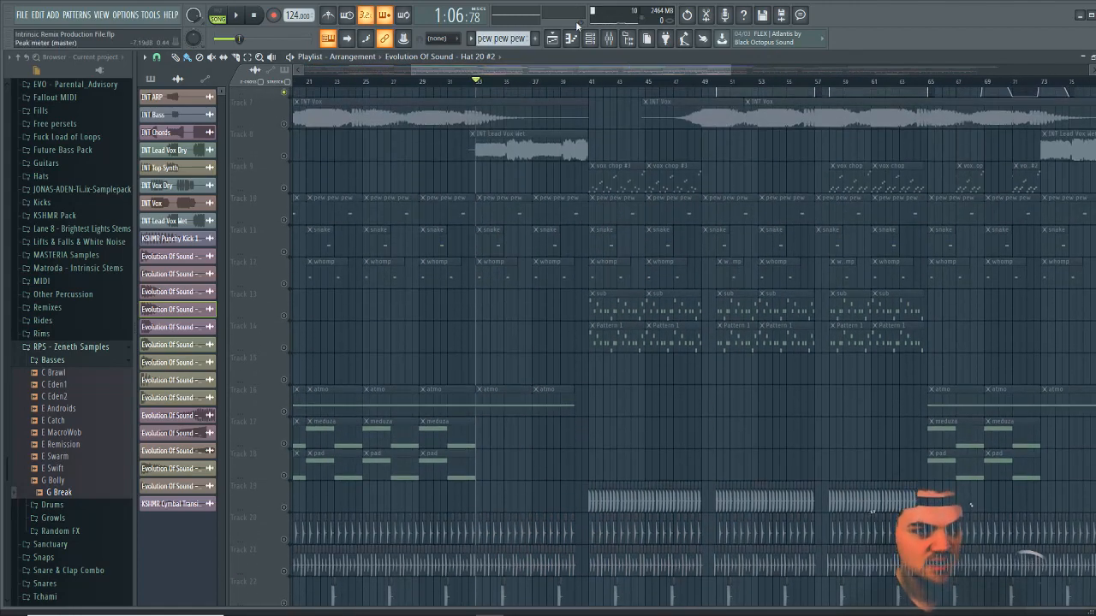
pyautogui.moveTo(593, 87); pyautogui.dragTo(702, 86)
# Enable the muted percussion Tracks 20 to 25 beneath the selected drop section
pyautogui.scroll(4, 630, 236)
pyautogui.scroll(-6, 631, 235)
pyautogui.scroll(-10, 630, 235)
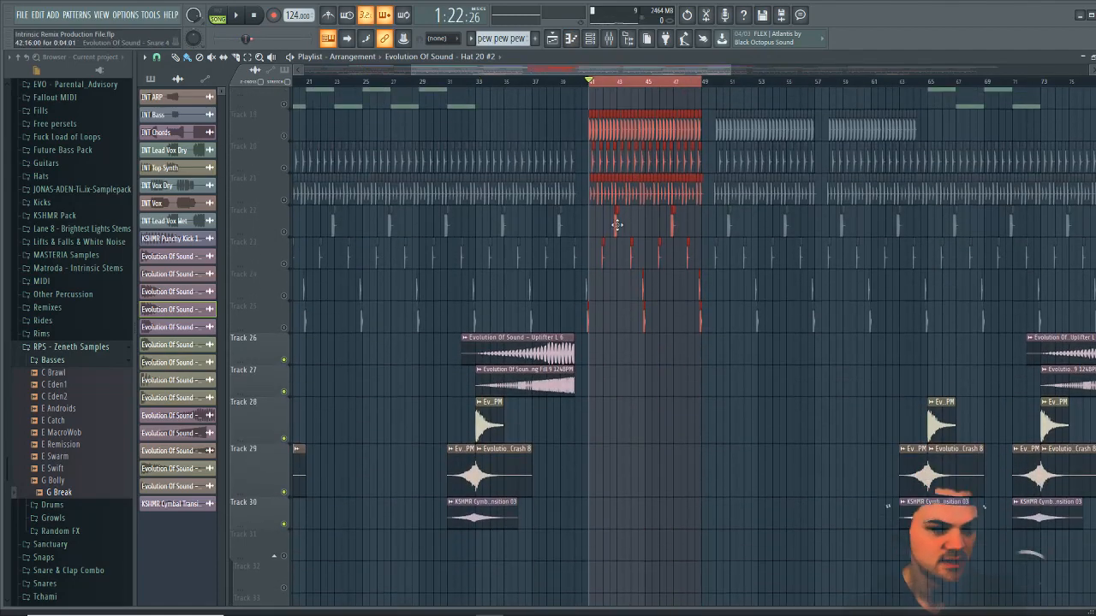
pyautogui.click(285, 315)
pyautogui.click(285, 283)
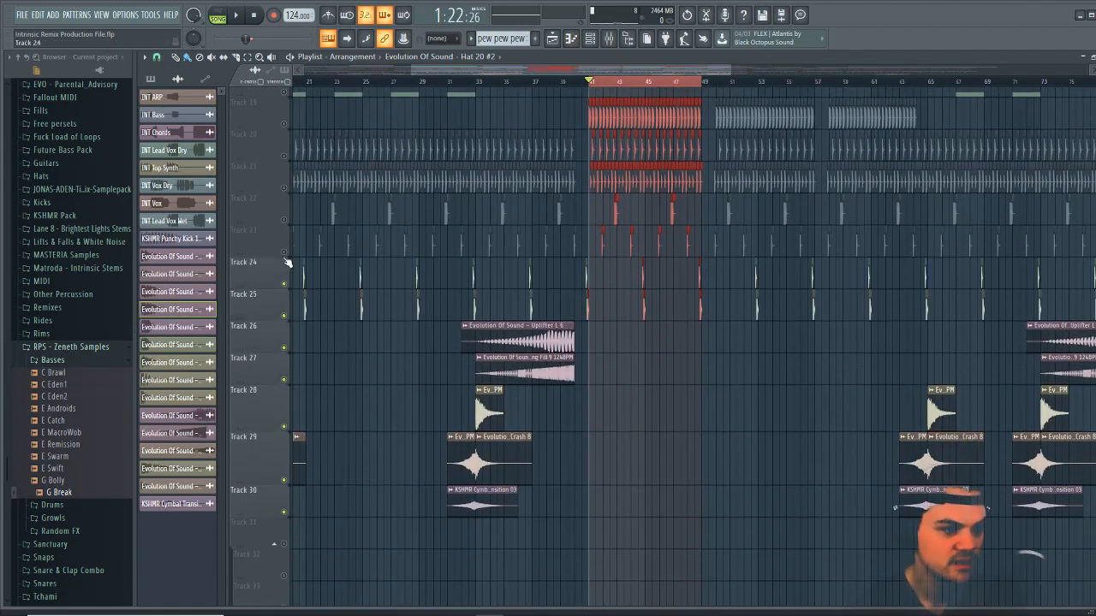
pyautogui.click(285, 252)
pyautogui.click(286, 220)
pyautogui.click(285, 188)
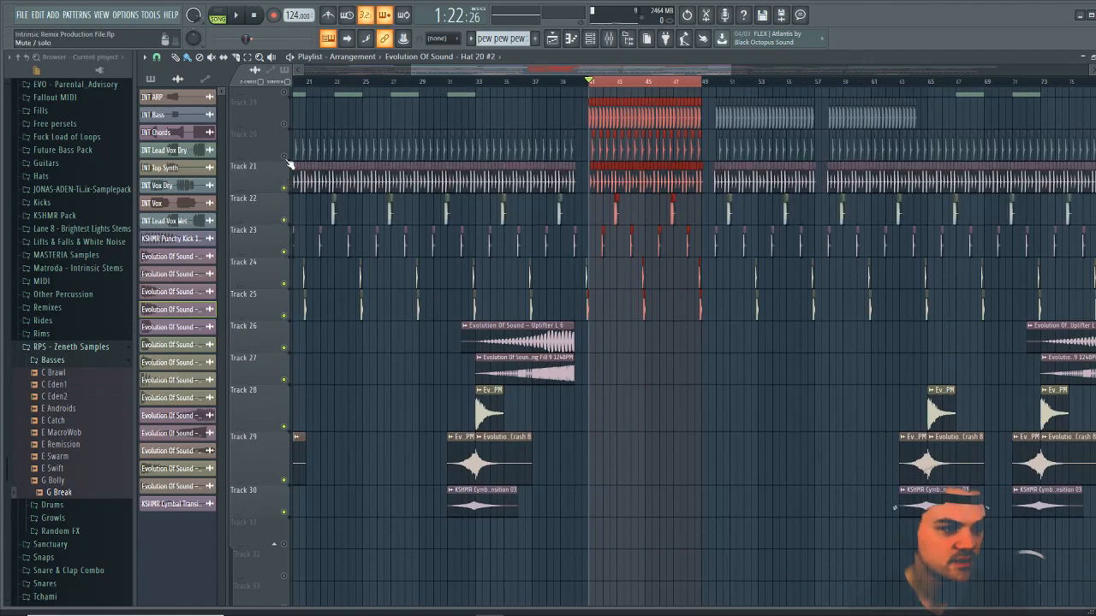
pyautogui.click(286, 156)
# Enable Track 13 with the sub pattern, Track 14 with Pattern 1, and the empty Track 15
pyautogui.scroll(10, 285, 190)
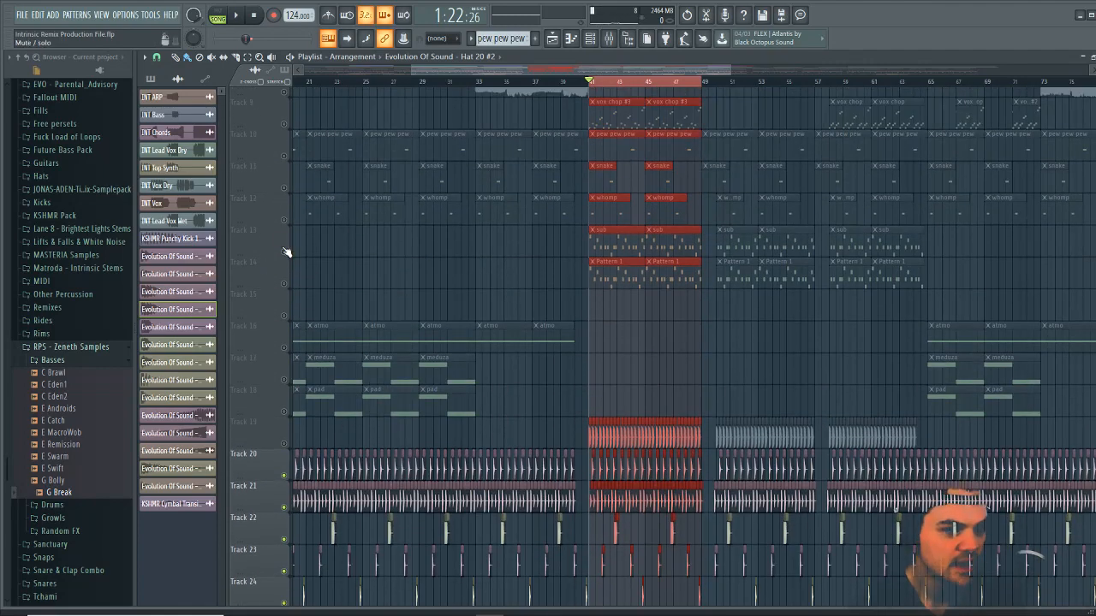
pyautogui.click(285, 251)
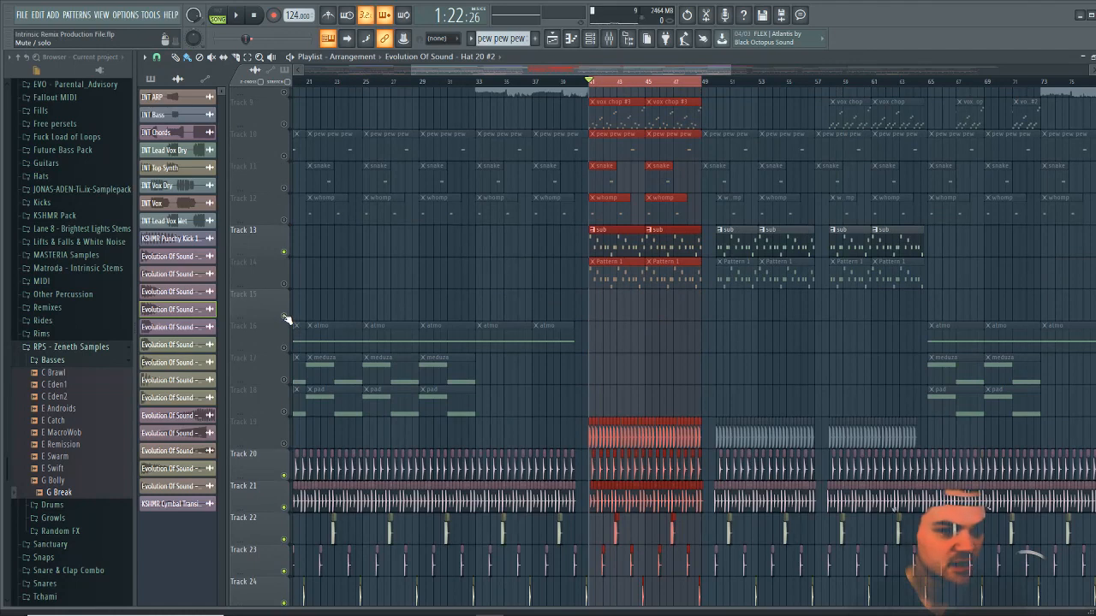
pyautogui.click(284, 283)
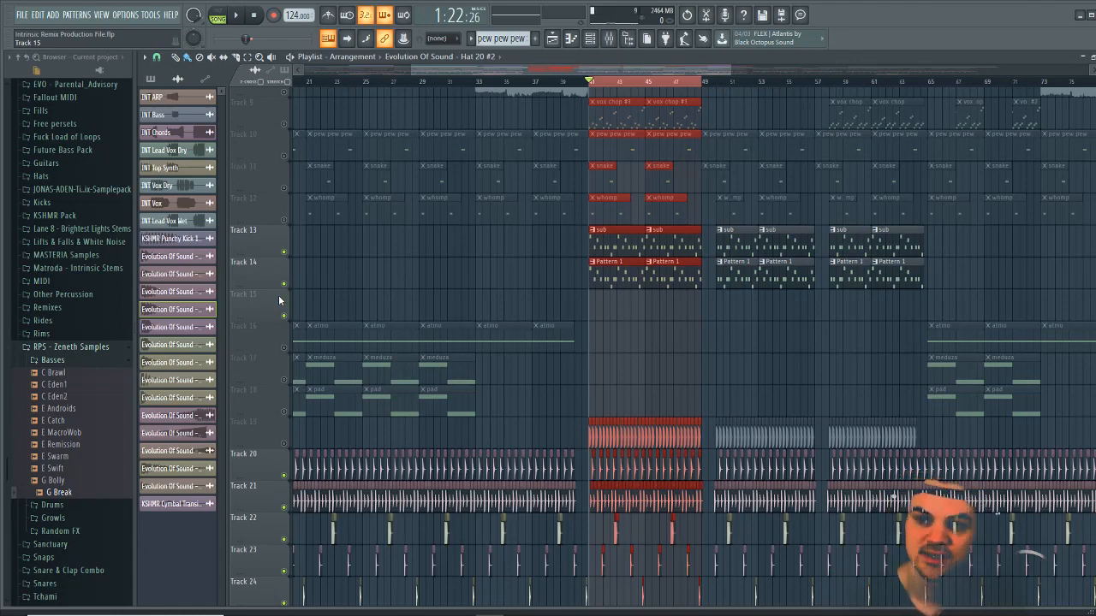
# Play the drop from bar 41, enable Track 19 during playback, and stop after comparing the layers
pyautogui.press('space')
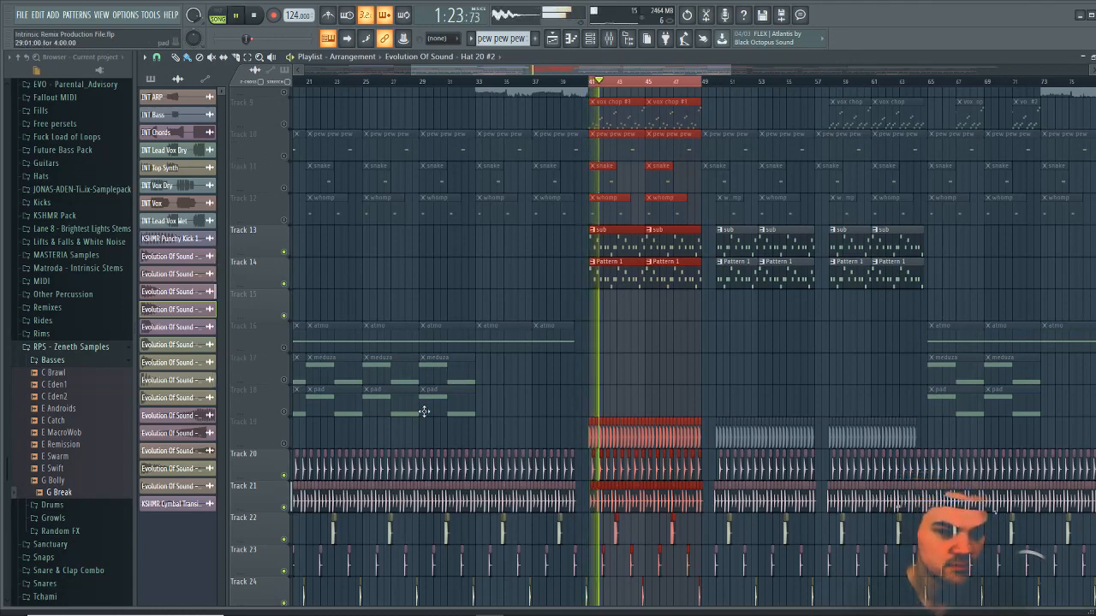
pyautogui.click(285, 442)
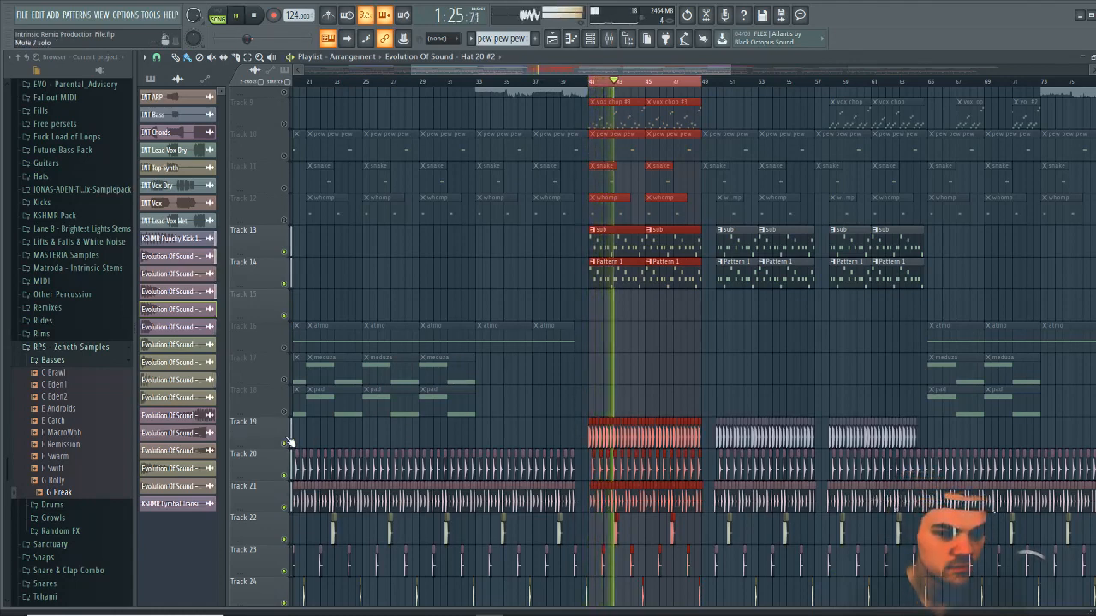
pyautogui.scroll(2, 645, 88)
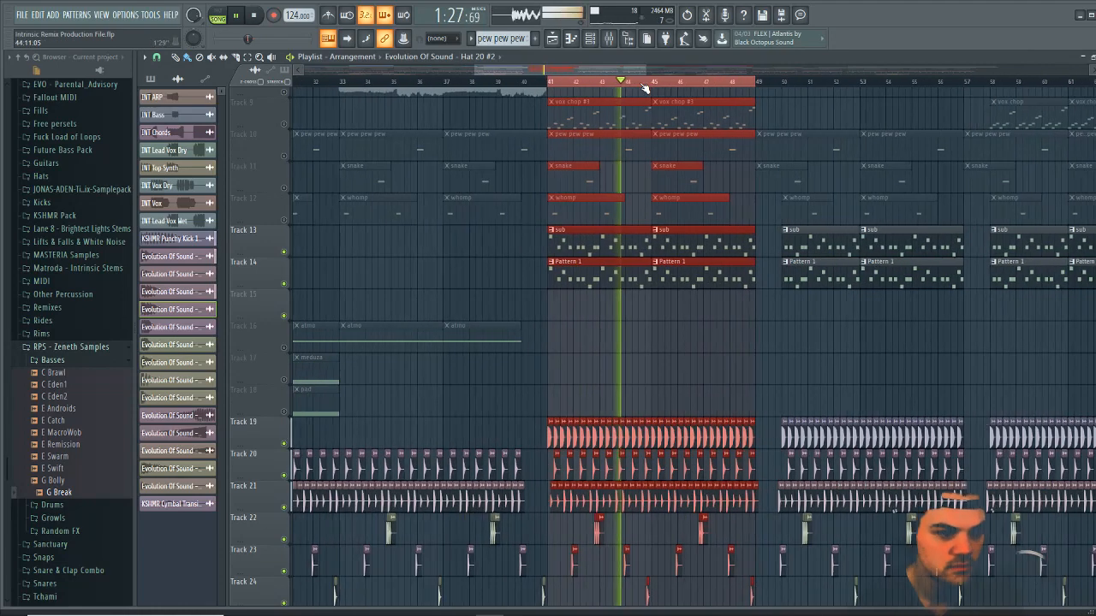
pyautogui.scroll(2, 645, 88)
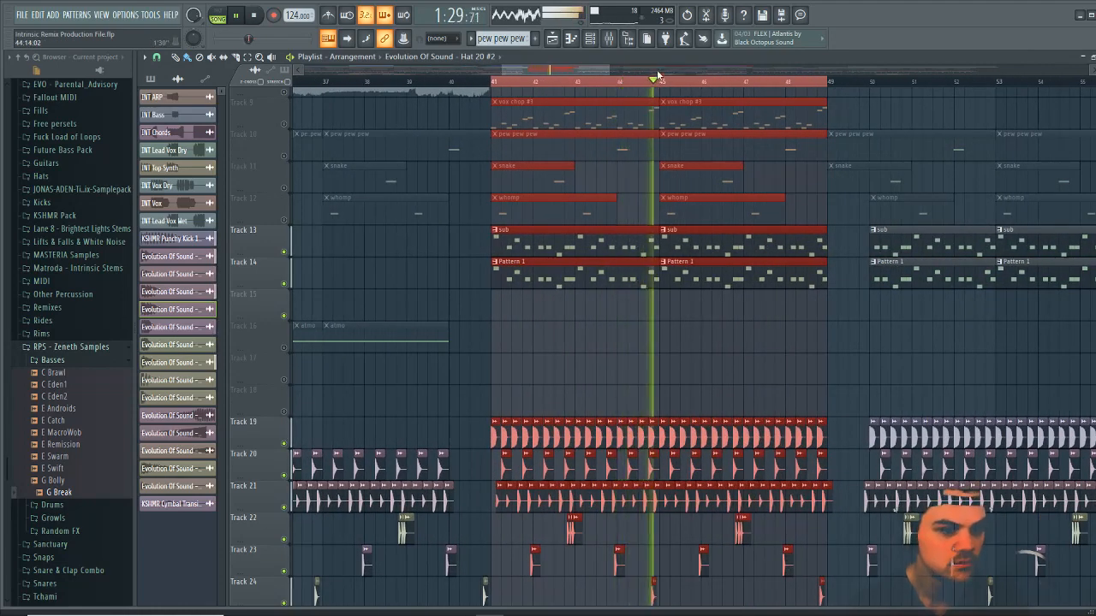
pyautogui.press('space')
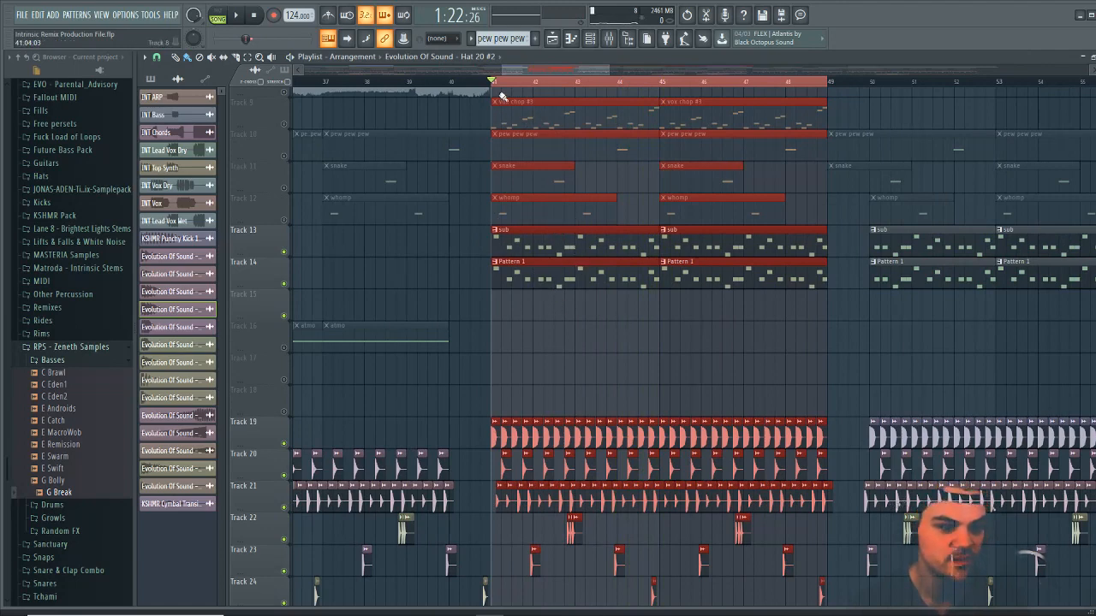
# Mute Track 19, play the drop without it, and stop playback
pyautogui.click(286, 445)
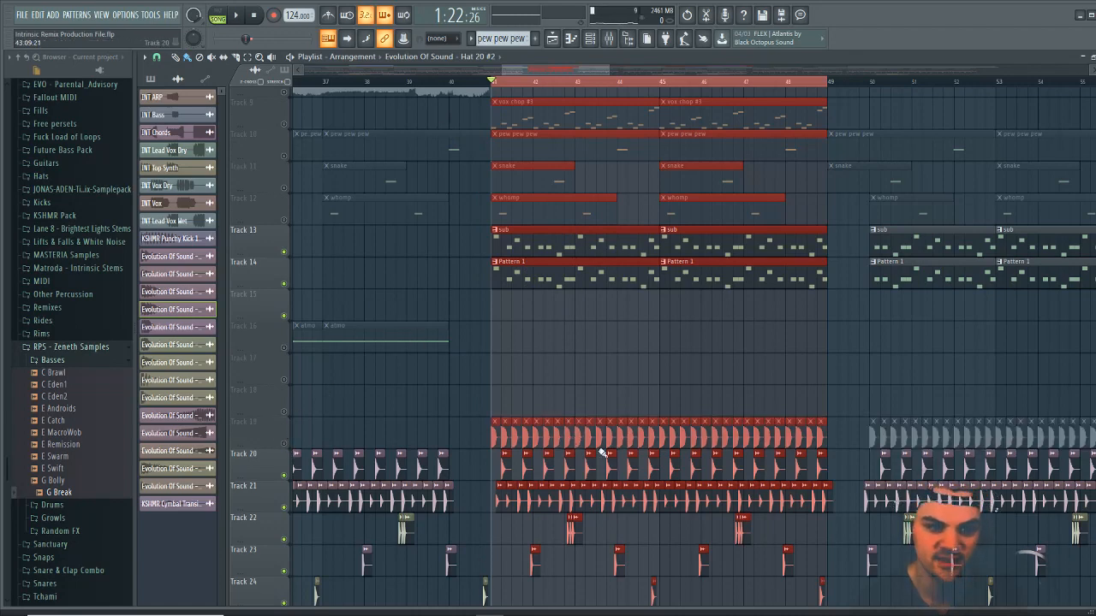
pyautogui.press('space')
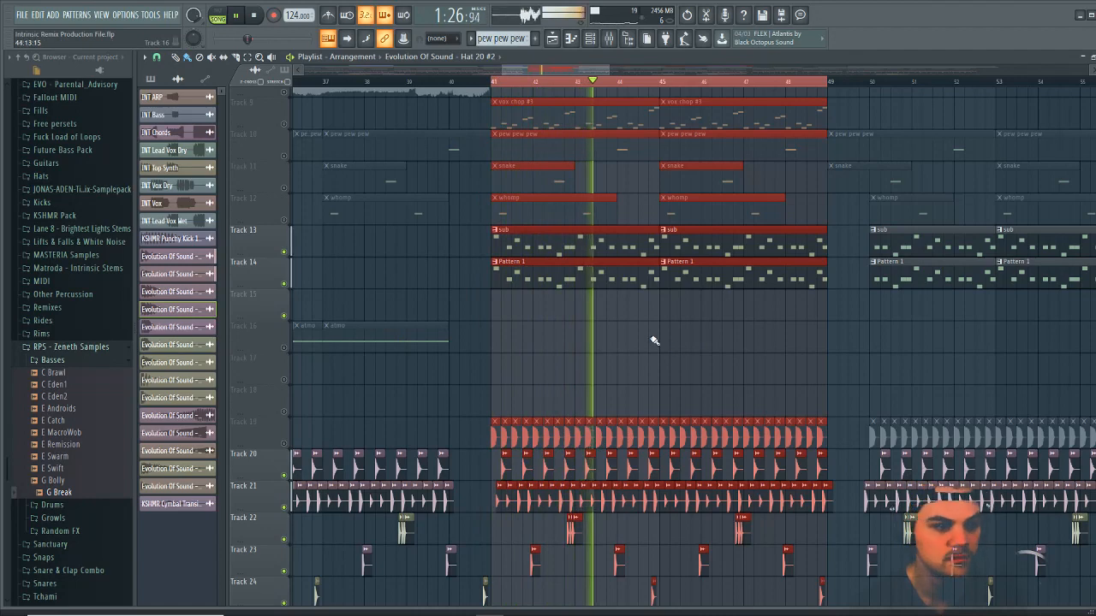
pyautogui.press('space')
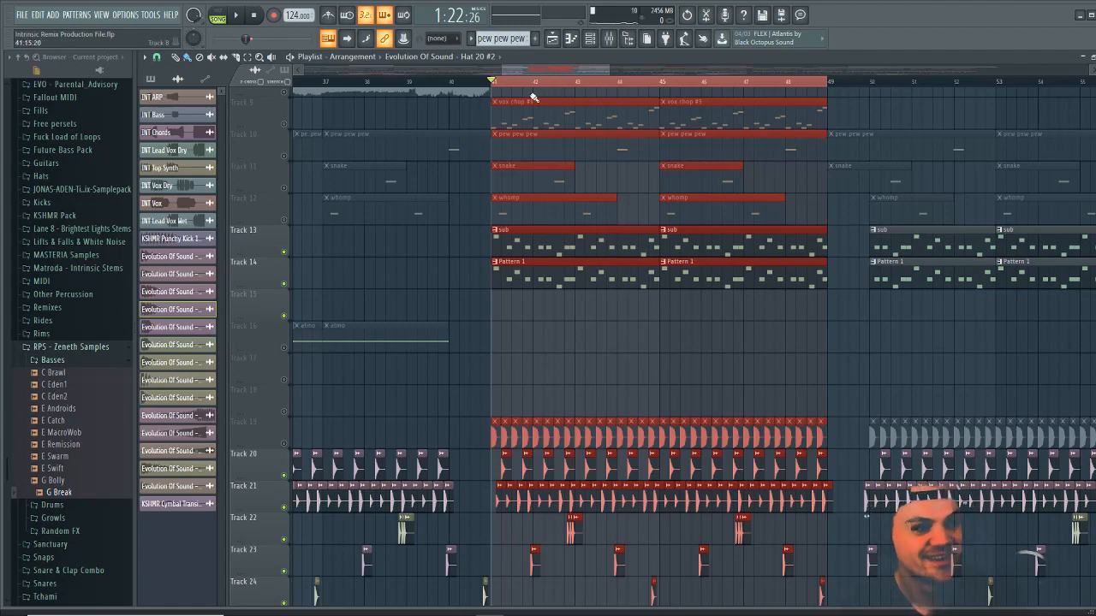
# Show the channel rack, make Pattern 1 the active pattern, and move the rack aside to uncover the playlist
pyautogui.click(590, 43)
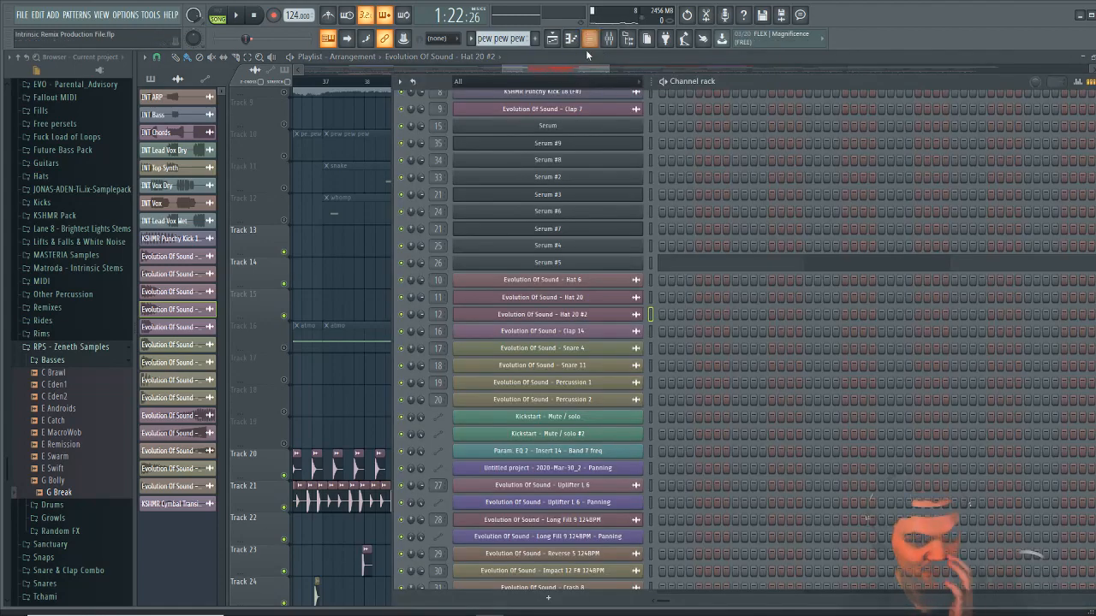
pyautogui.moveTo(766, 82); pyautogui.dragTo(716, 100)
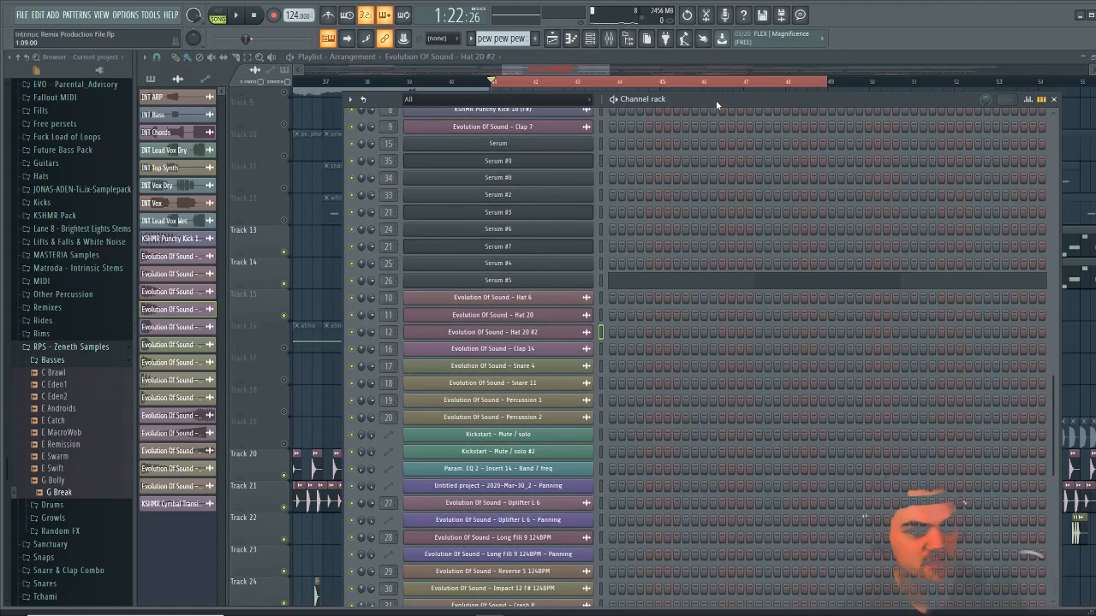
pyautogui.click(470, 38)
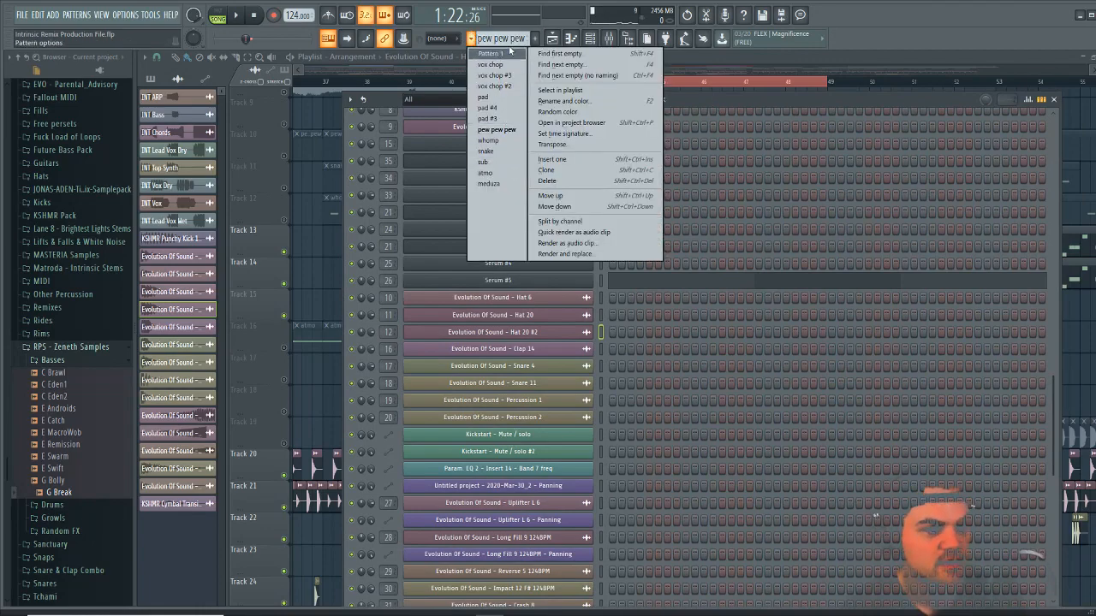
pyautogui.click(510, 53)
pyautogui.moveTo(708, 100); pyautogui.dragTo(983, 138)
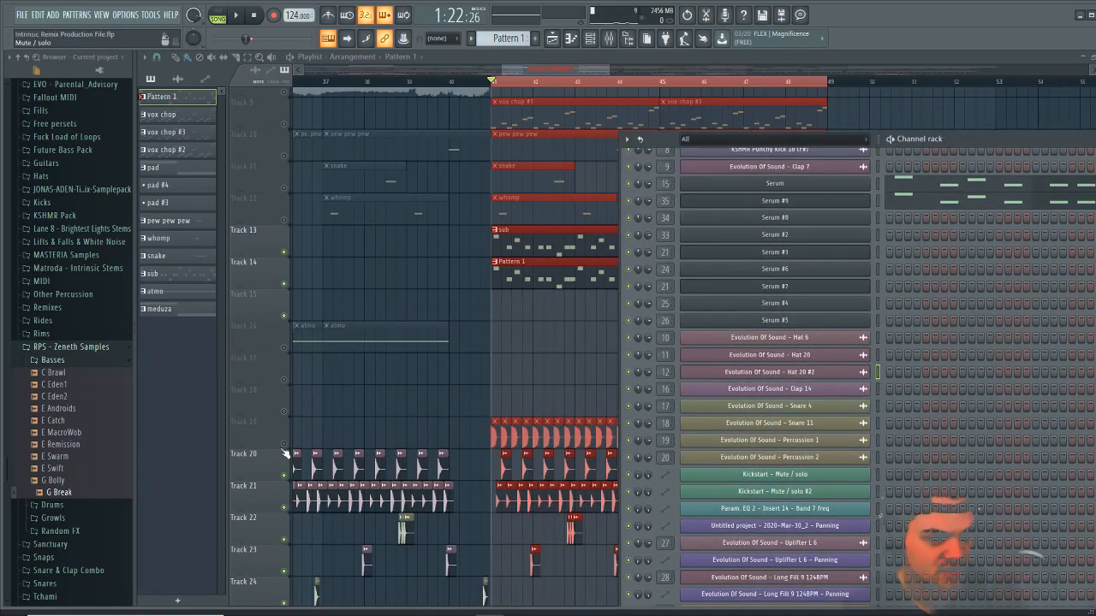
# Hide the channel rack, keep Track 19 enabled, and briefly play the drop from bar 41
pyautogui.press('F6')
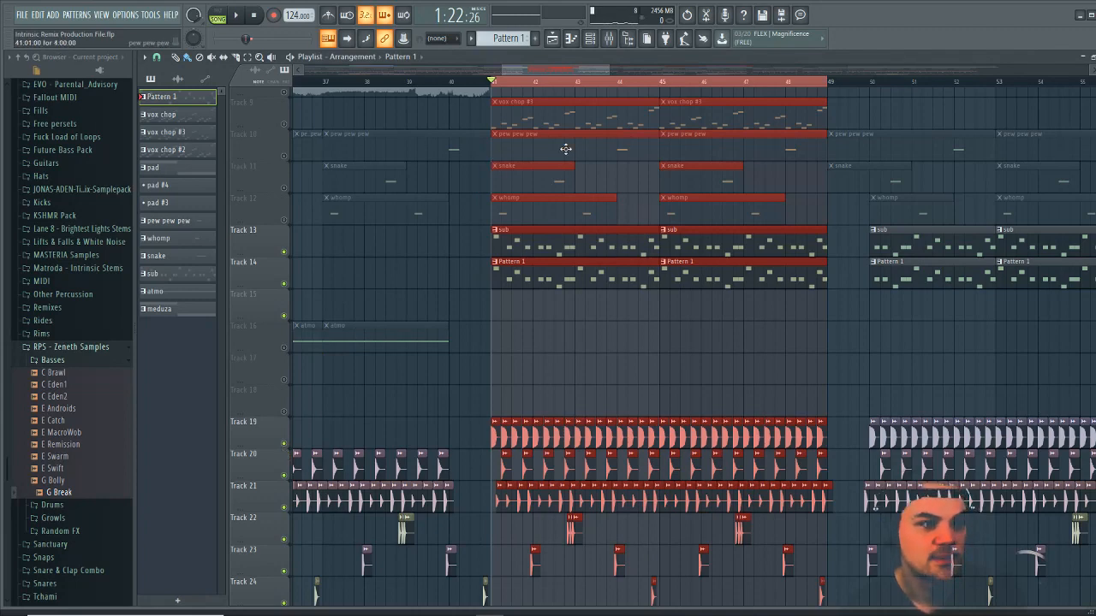
pyautogui.press('space')
pyautogui.press('space')
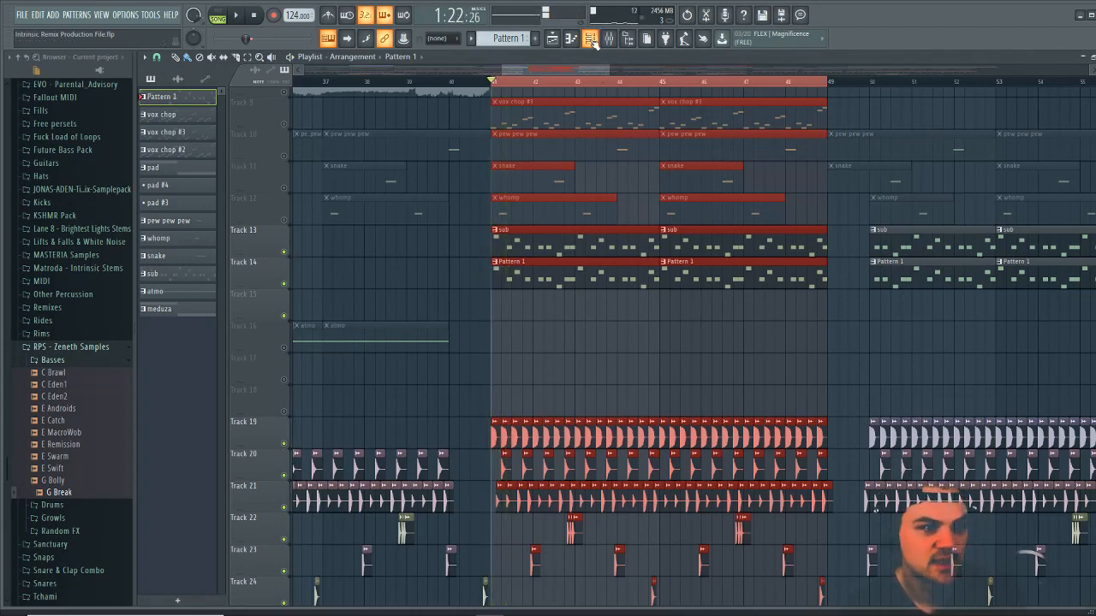
# Open Pattern 1's Serum notes in the piano roll and widen the editor across the playlist
pyautogui.click(591, 38)
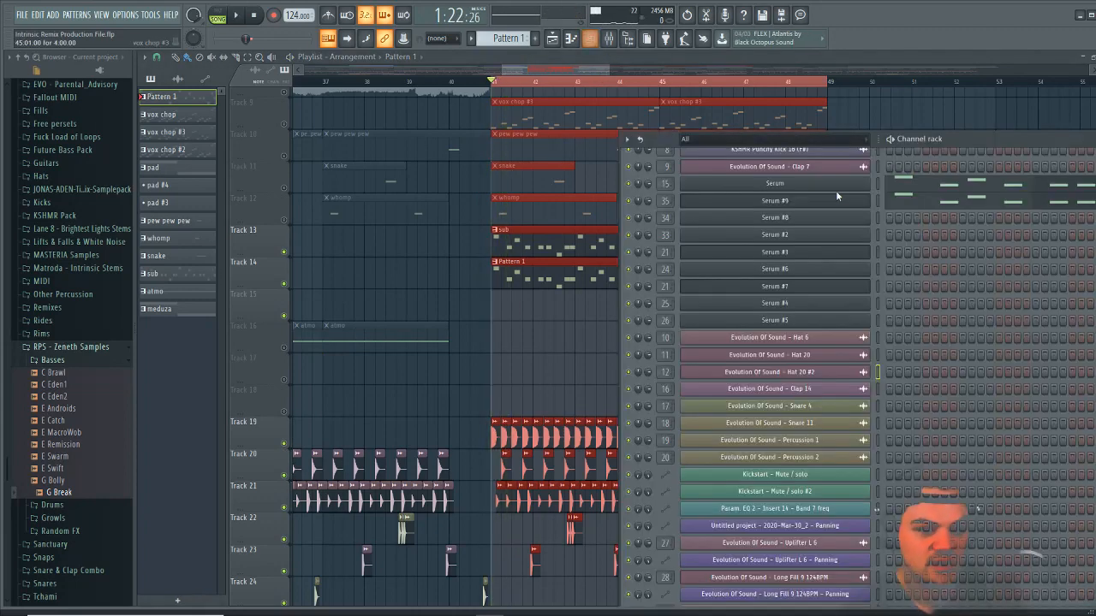
pyautogui.click(904, 185)
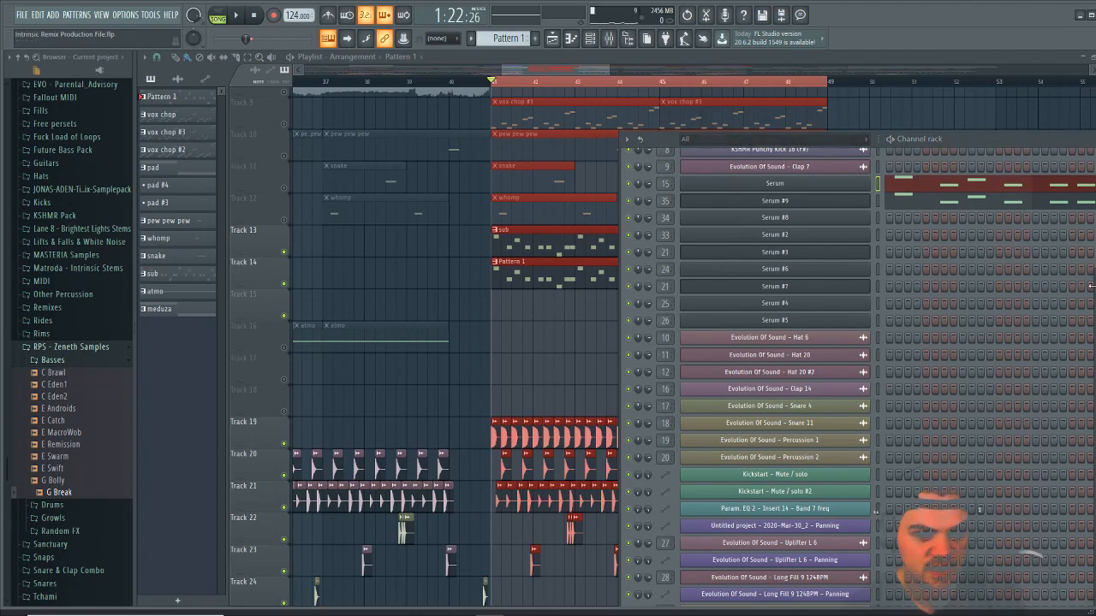
pyautogui.moveTo(1091, 286); pyautogui.dragTo(361, 286)
pyautogui.scroll(5, 449, 256)
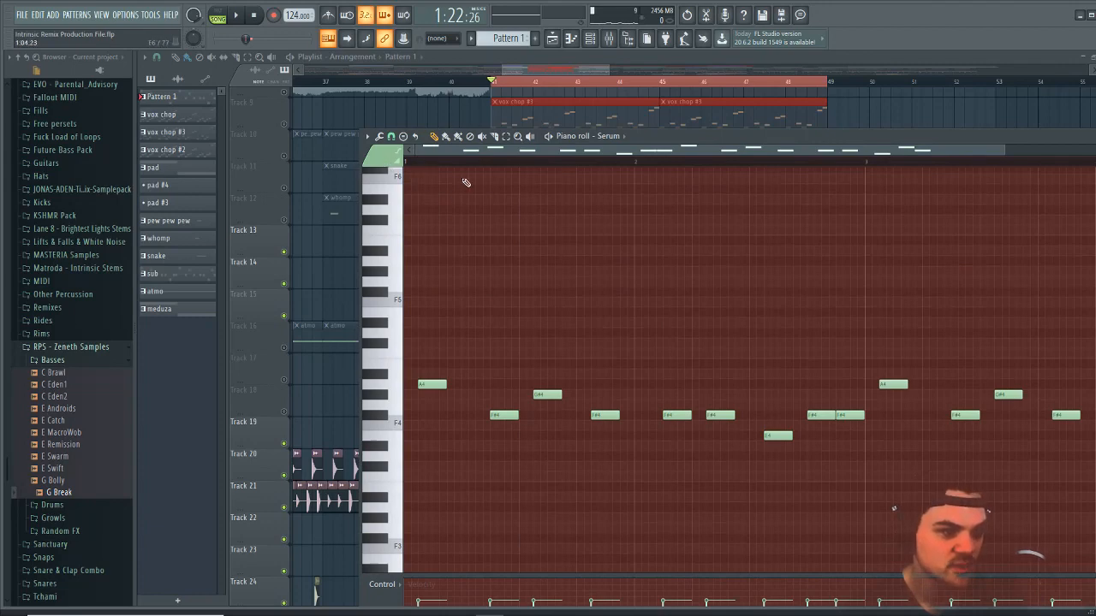
# Select the off-beat A4, G#4, two F#4 and E4 notes in bars 1 and 2 and move them one step earlier
pyautogui.click(425, 384)
pyautogui.keyDown('ctrl'); pyautogui.keyDown('shift'); pyautogui.click(426, 384); pyautogui.keyUp('shift'); pyautogui.keyUp('ctrl')
pyautogui.keyDown('ctrl'); pyautogui.keyDown('shift'); pyautogui.click(541, 394); pyautogui.keyUp('shift'); pyautogui.keyUp('ctrl')
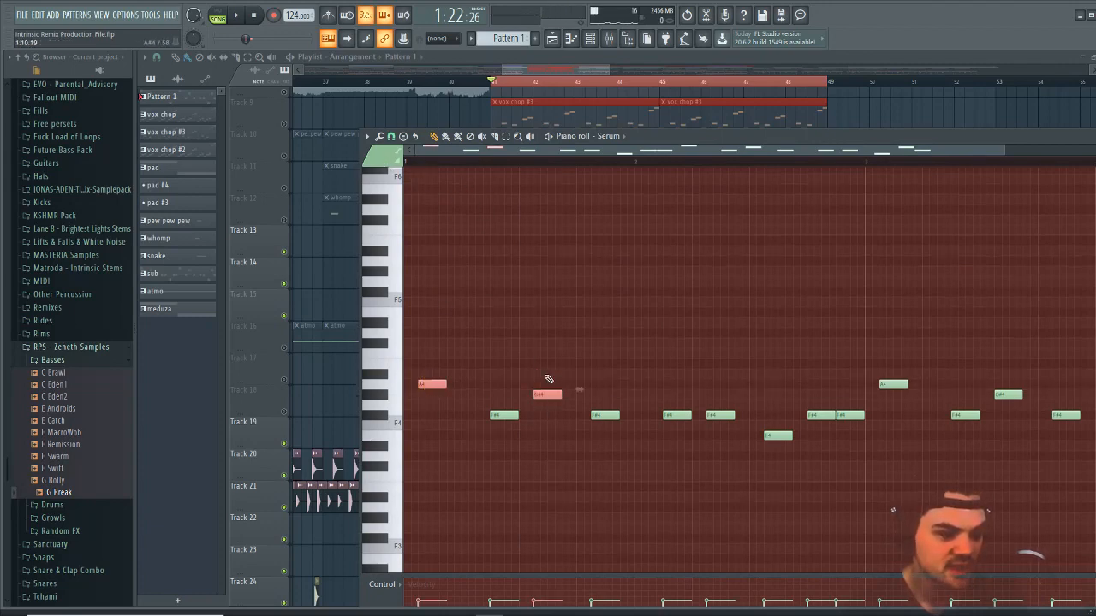
pyautogui.keyDown('ctrl'); pyautogui.keyDown('shift'); pyautogui.click(605, 415); pyautogui.keyUp('shift'); pyautogui.keyUp('ctrl')
pyautogui.keyDown('ctrl'); pyautogui.keyDown('shift'); pyautogui.click(720, 416); pyautogui.keyUp('shift'); pyautogui.keyUp('ctrl')
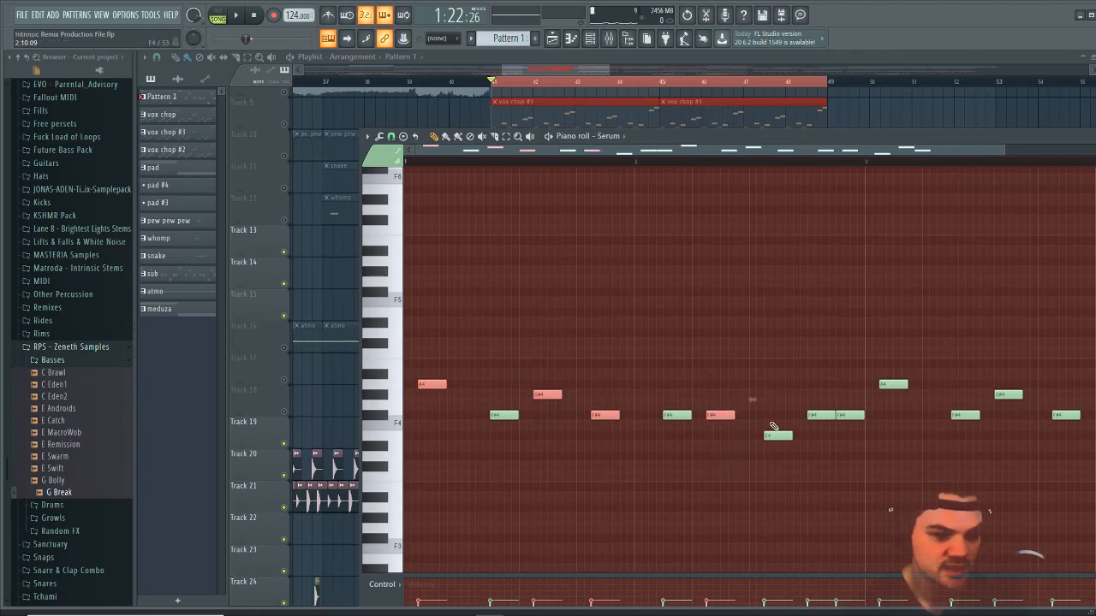
pyautogui.keyDown('ctrl'); pyautogui.keyDown('shift'); pyautogui.click(775, 436); pyautogui.keyUp('shift'); pyautogui.keyUp('ctrl')
pyautogui.moveTo(715, 415); pyautogui.dragTo(700, 416)
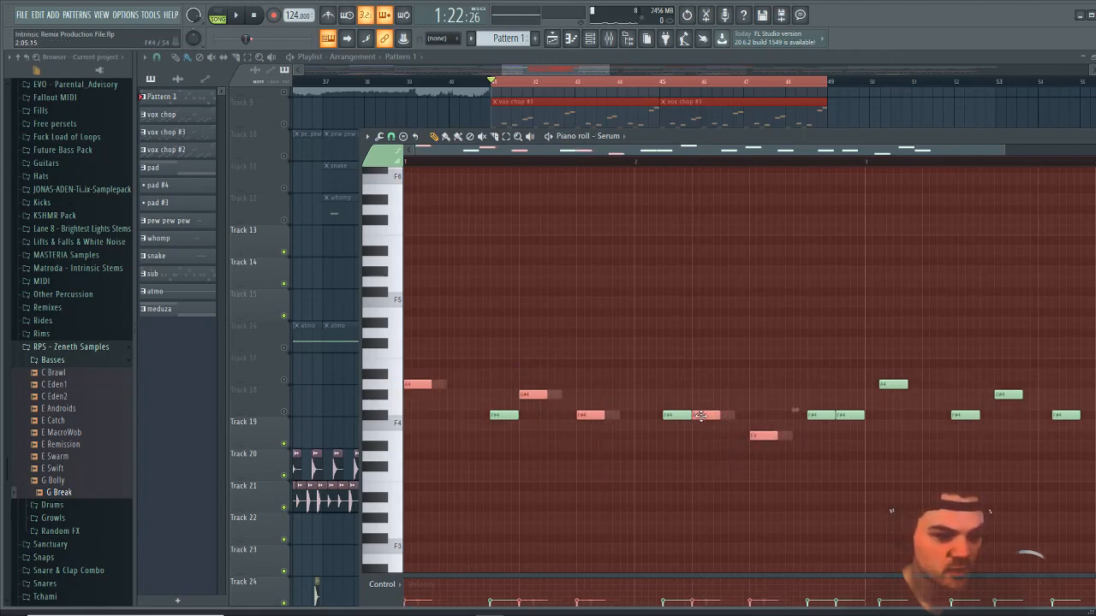
# Play the drop with the shifted Serum notes, restart it with the channel rack shown, and reopen the Serum piano roll
pyautogui.press('space')
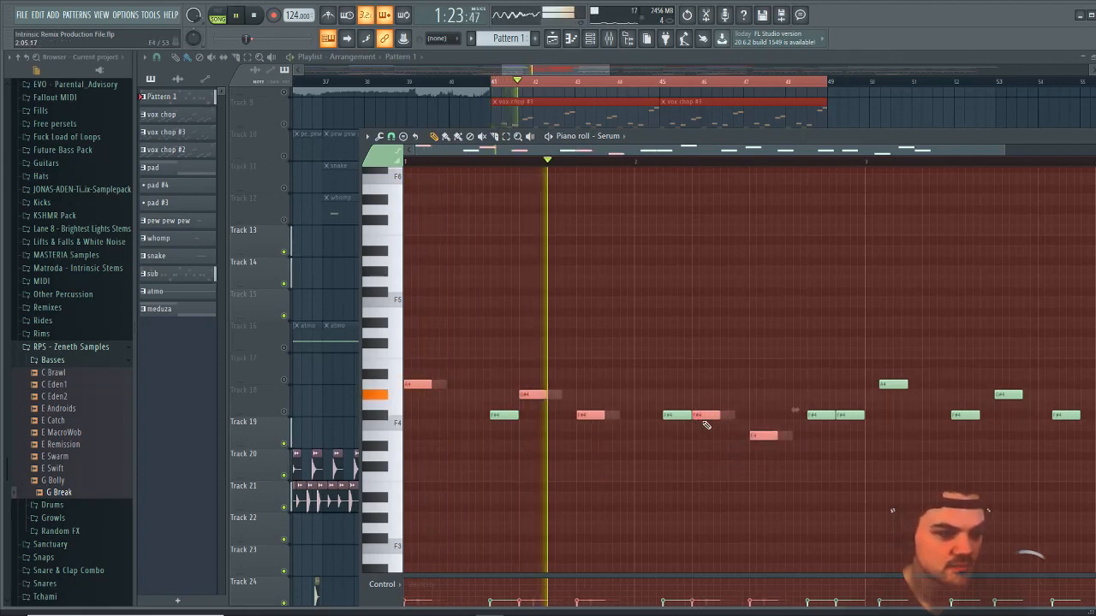
pyautogui.press('space')
pyautogui.click(590, 38)
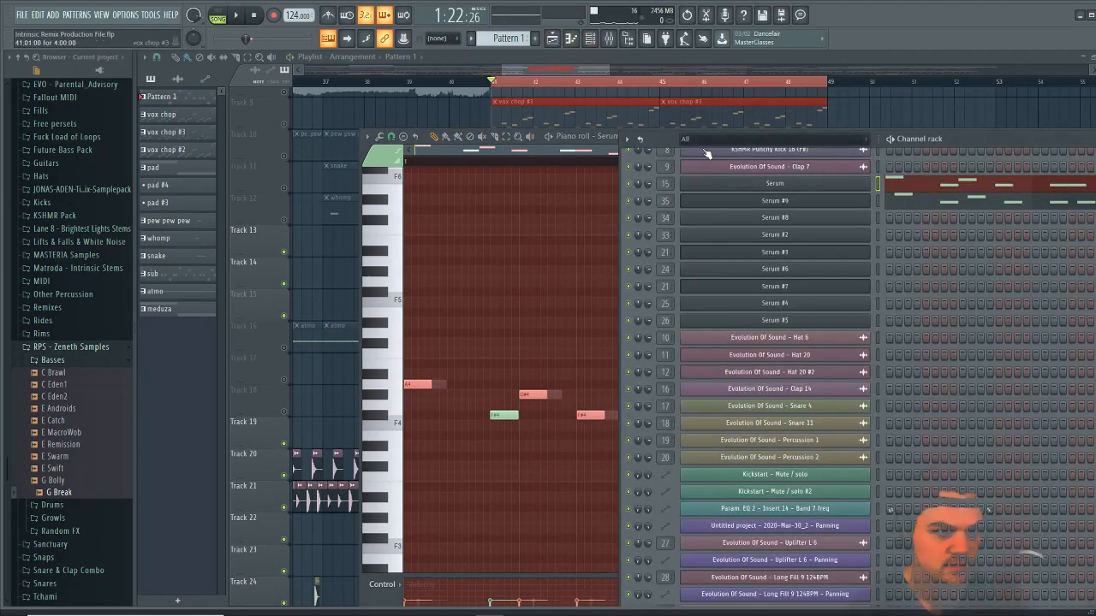
pyautogui.press('space')
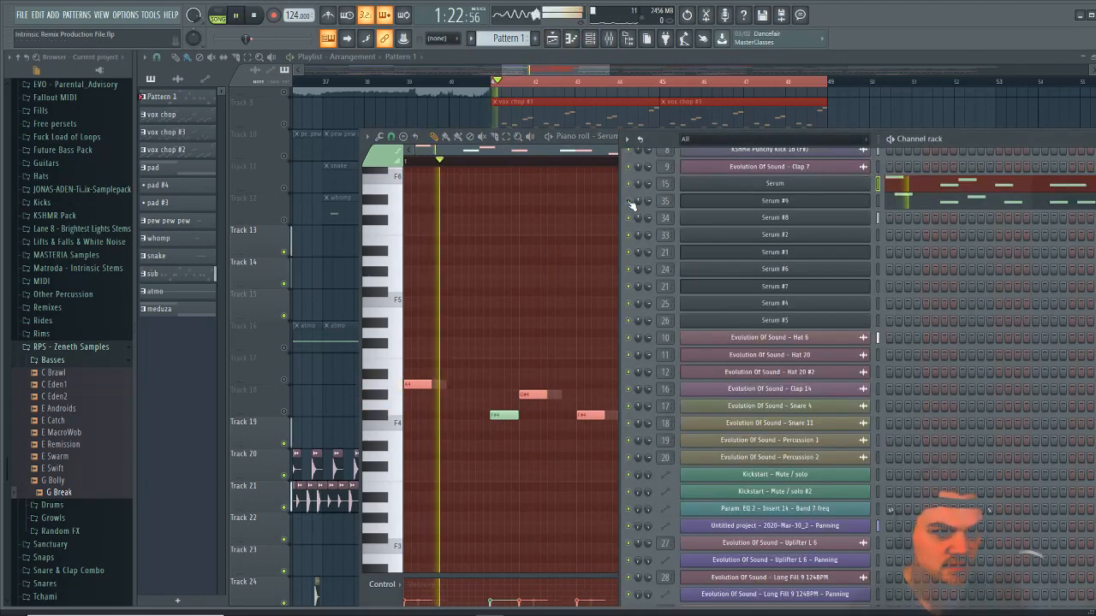
pyautogui.click(946, 190)
pyautogui.click(946, 191)
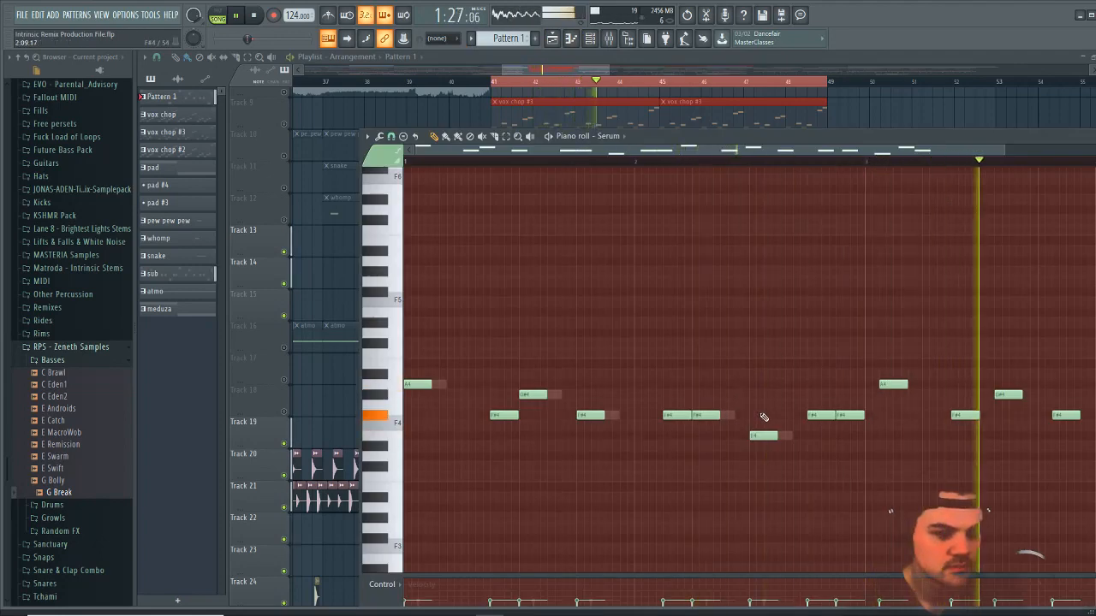
# Mark the shifted E4 and first-bar F#4 notes, stop playback, select piano roll bars 1 and 2, and play again
pyautogui.moveTo(764, 416); pyautogui.dragTo(773, 452)
pyautogui.moveTo(610, 381); pyautogui.dragTo(598, 469)
pyautogui.press('space')
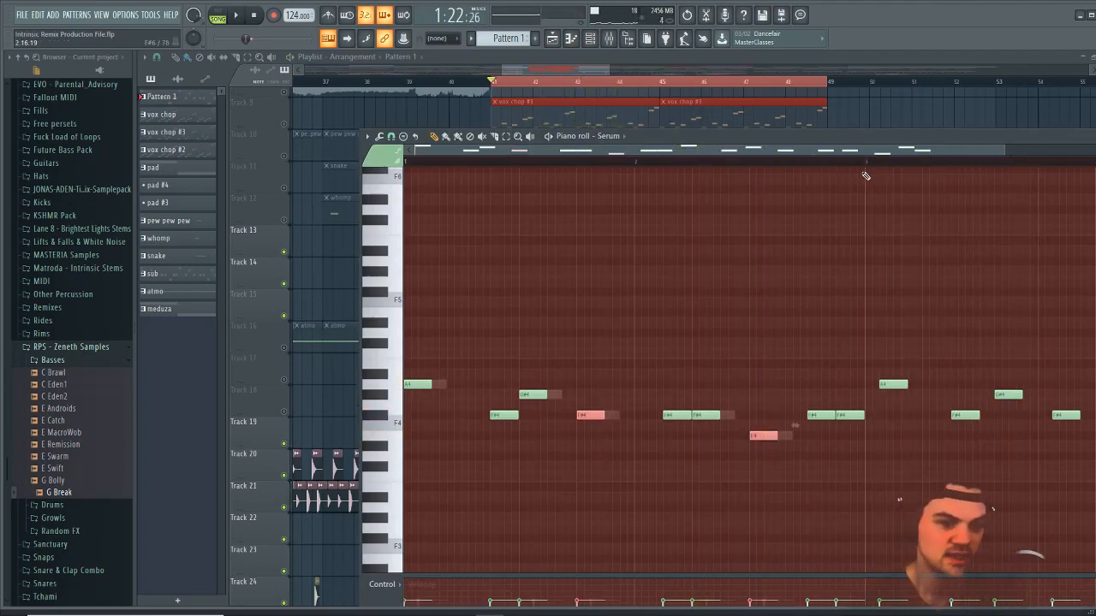
pyautogui.moveTo(869, 159); pyautogui.dragTo(370, 175)
pyautogui.press('space')
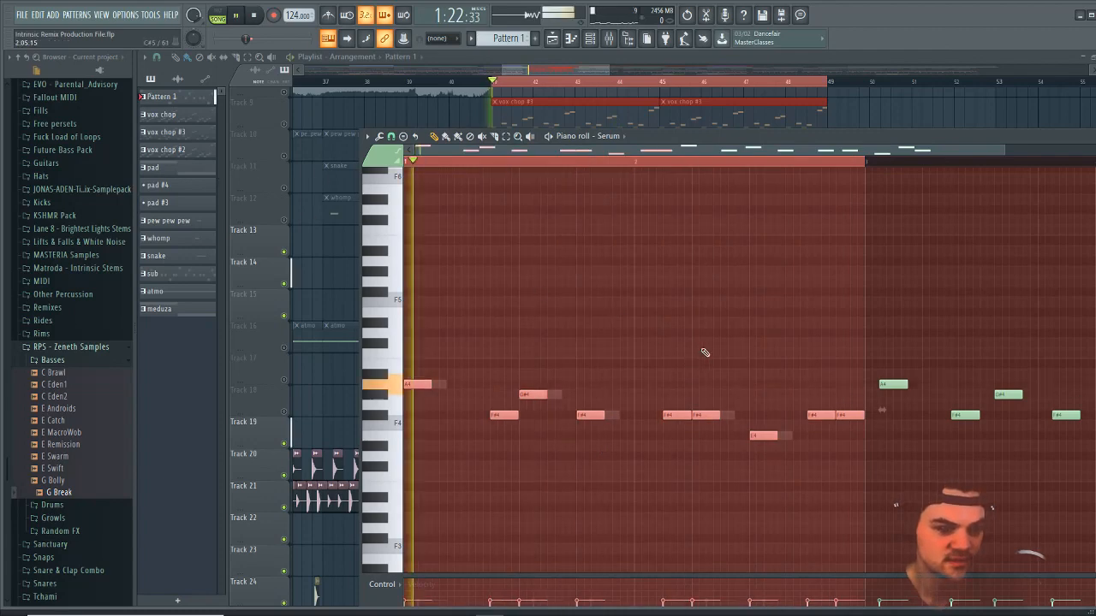
# Select the shifted F#4, E4, G#4 and A4 notes in bars 1 and 2 during playback, and stop
pyautogui.moveTo(597, 415); pyautogui.dragTo(590, 454)
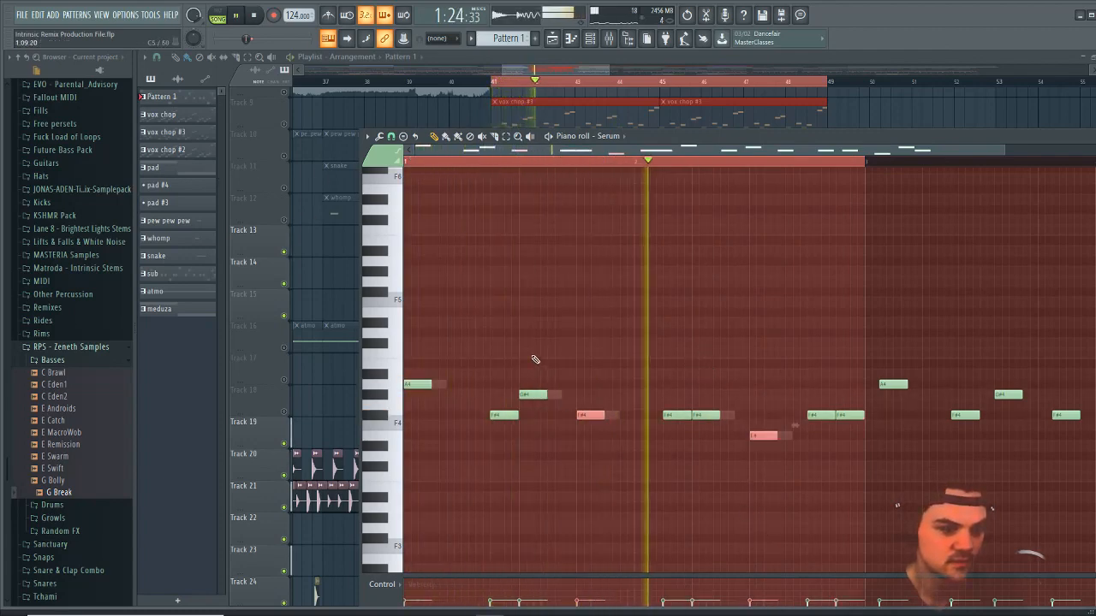
pyautogui.moveTo(536, 361); pyautogui.dragTo(526, 445)
pyautogui.moveTo(434, 359); pyautogui.dragTo(407, 466)
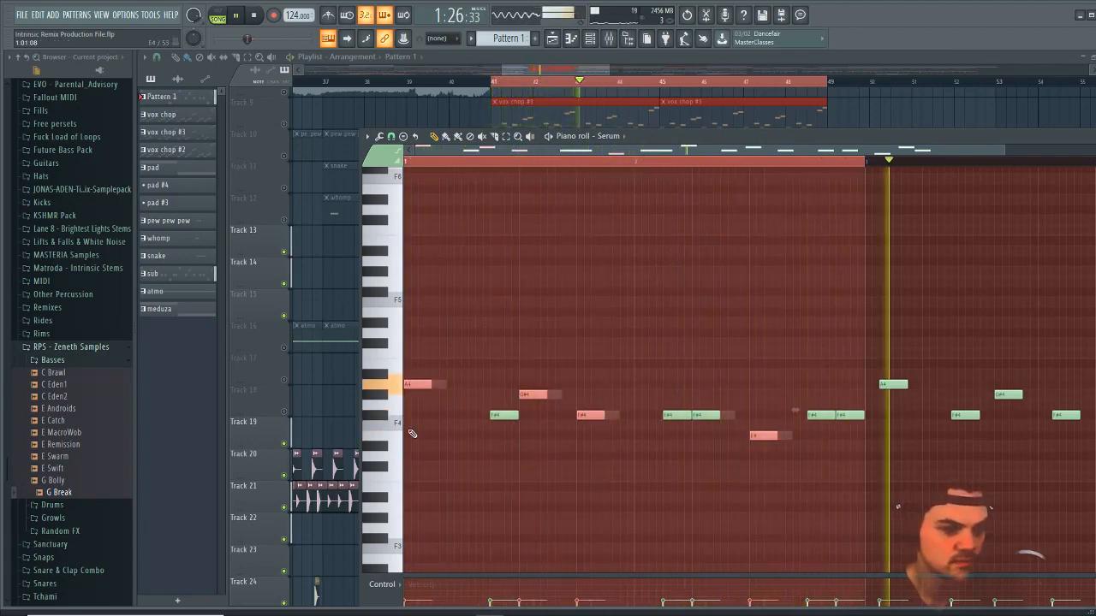
pyautogui.press('space')
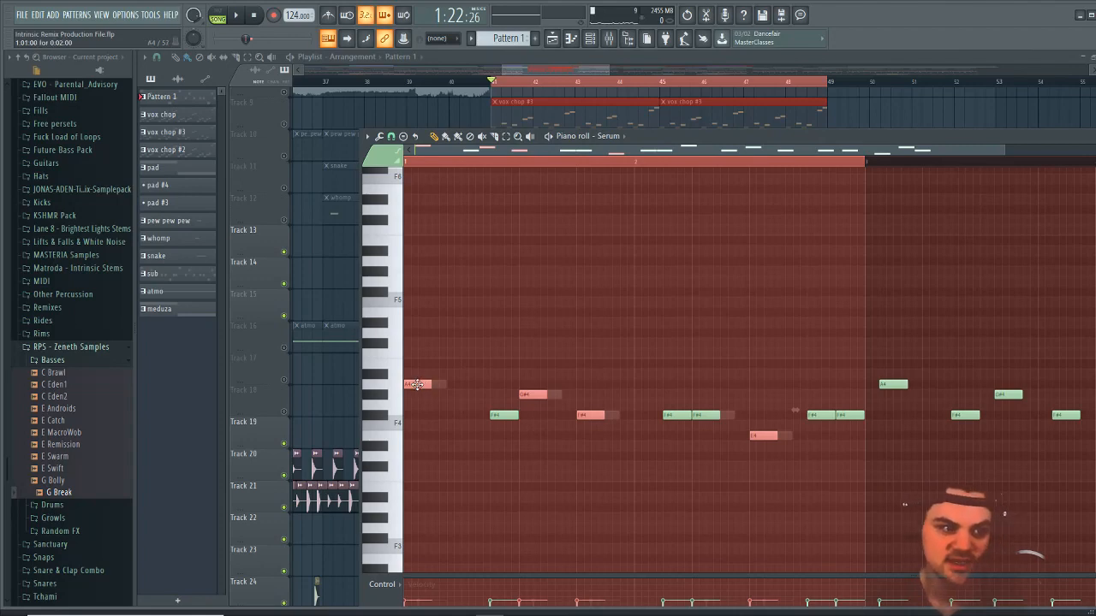
# Move the selected A4, G#4, F#4 and E4 notes in bars 1 and 2 one step later, playing the drop before and after
pyautogui.press('space')
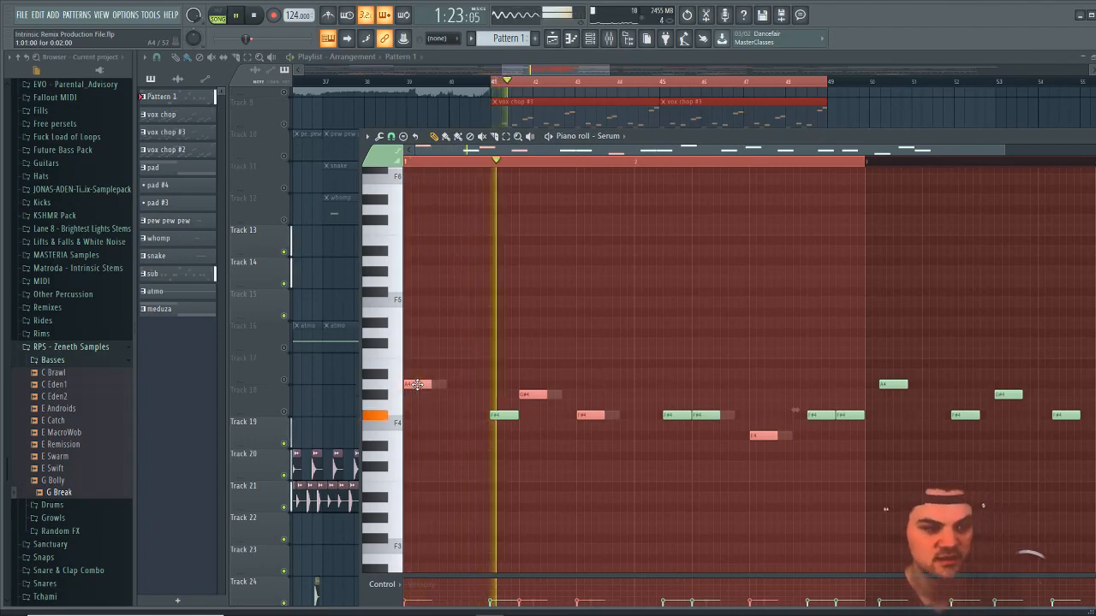
pyautogui.press('space')
pyautogui.moveTo(414, 385); pyautogui.dragTo(429, 385)
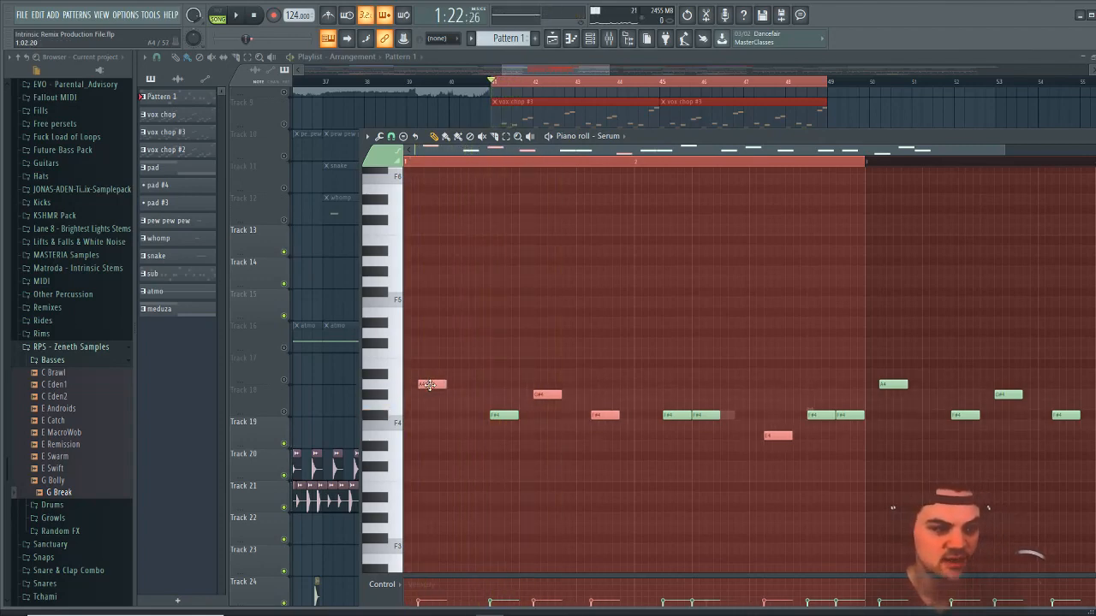
pyautogui.press('space')
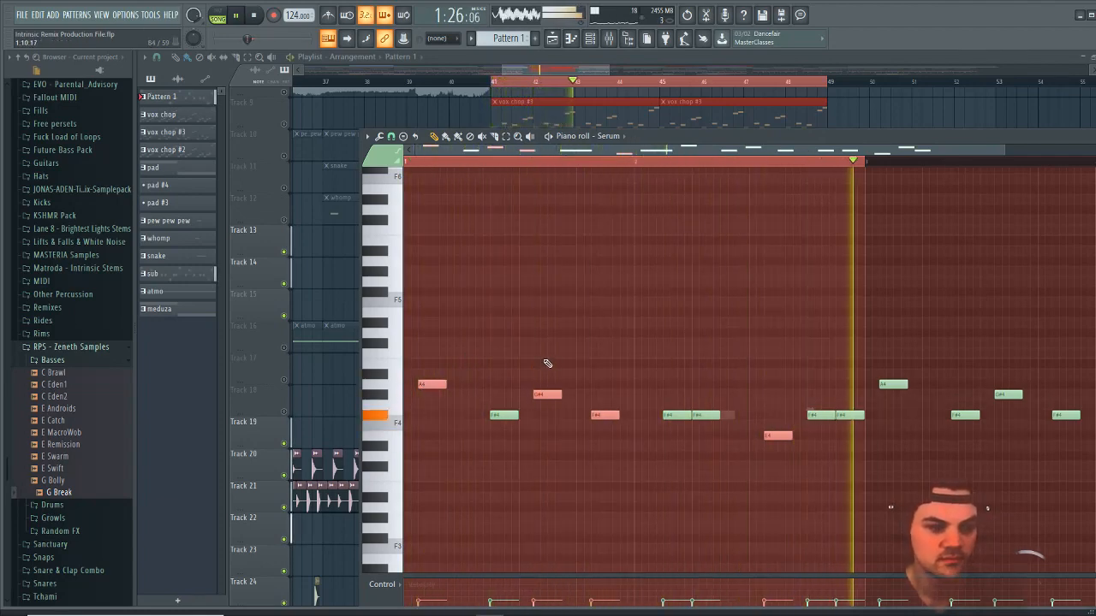
pyautogui.press('space')
# Move the second F#4 note of bar 2 one step later and play the drop with the corrected off-beat rhythm
pyautogui.moveTo(694, 415); pyautogui.dragTo(709, 416)
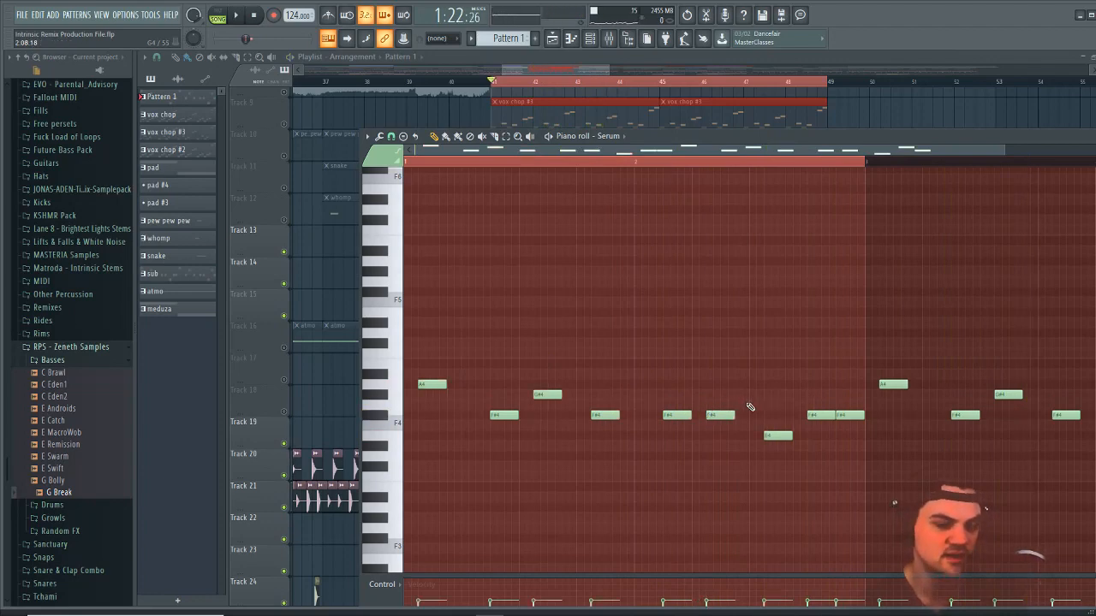
pyautogui.press('space')
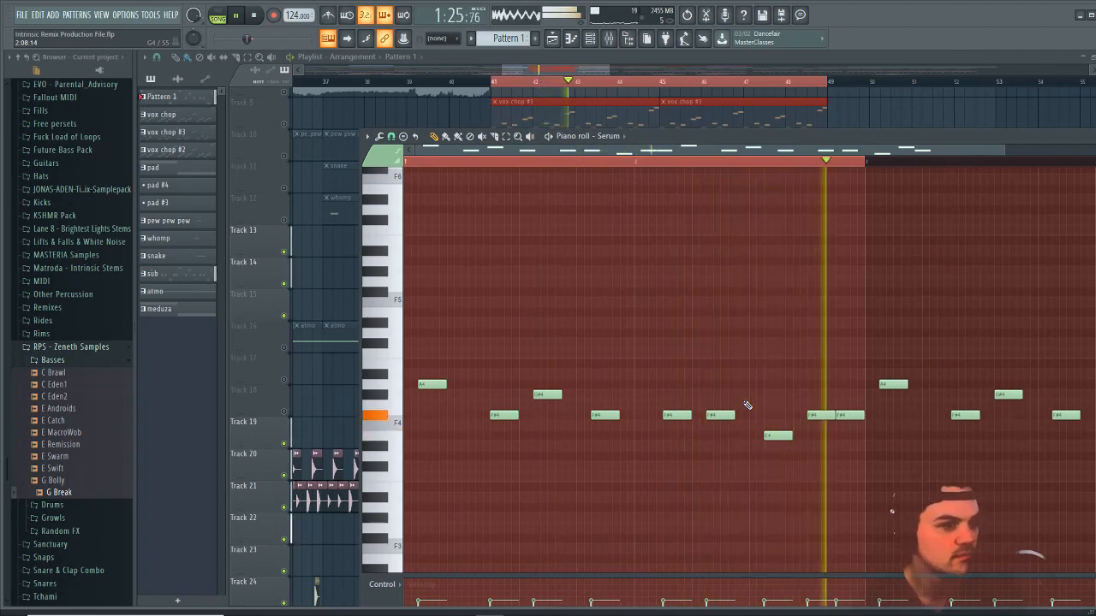
pyautogui.press('space')
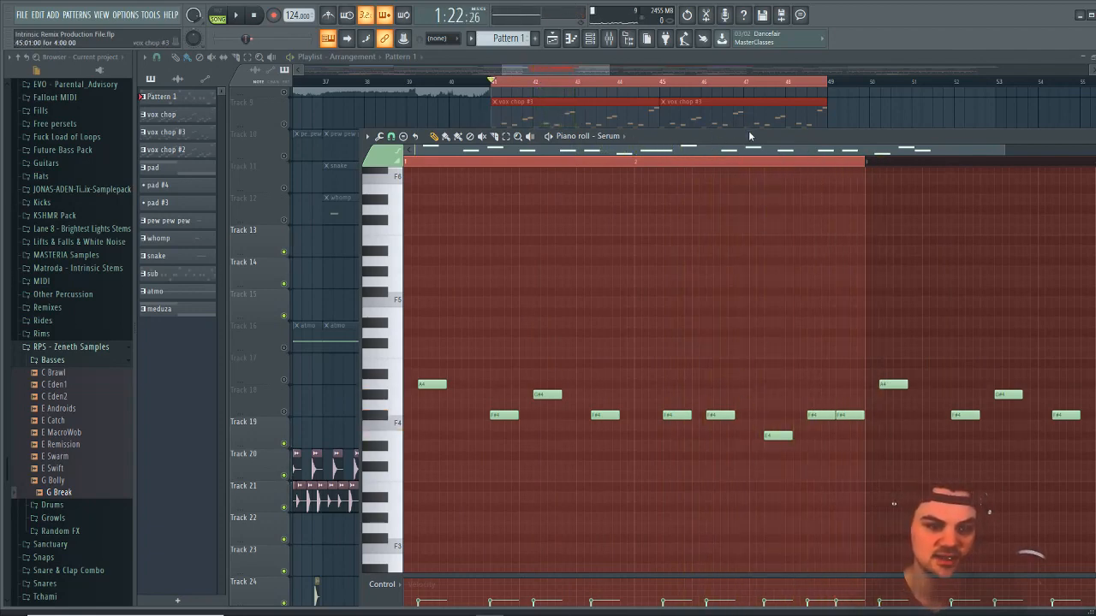
# Close the piano roll and unmute the whomp, snake and pew pew pew tracks, Tracks 12, 11 and 10, in the playlist
pyautogui.press('F7')
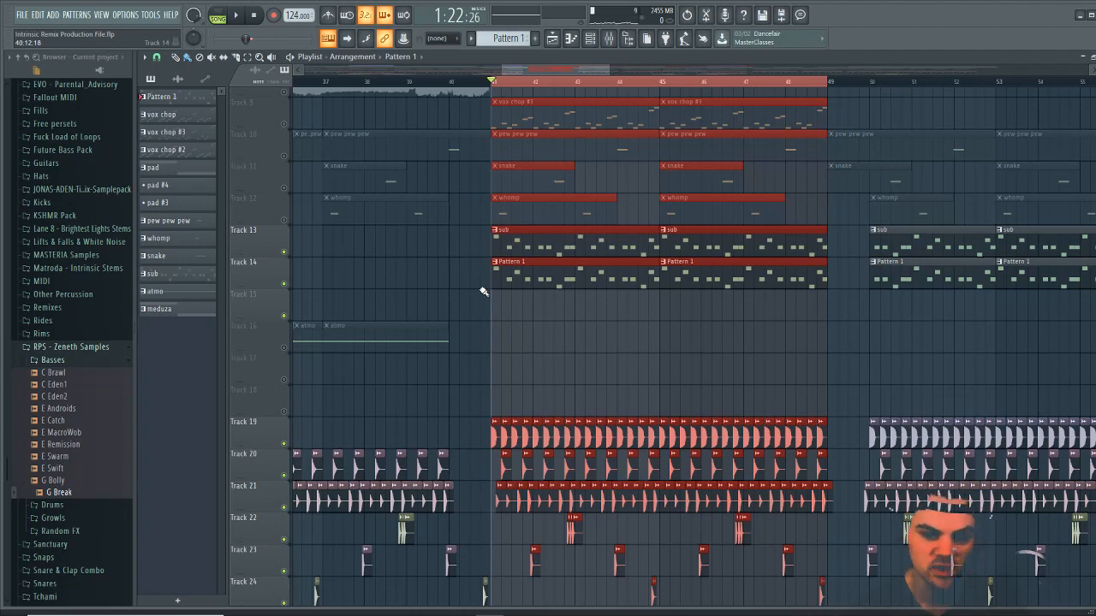
pyautogui.scroll(1, 477, 293)
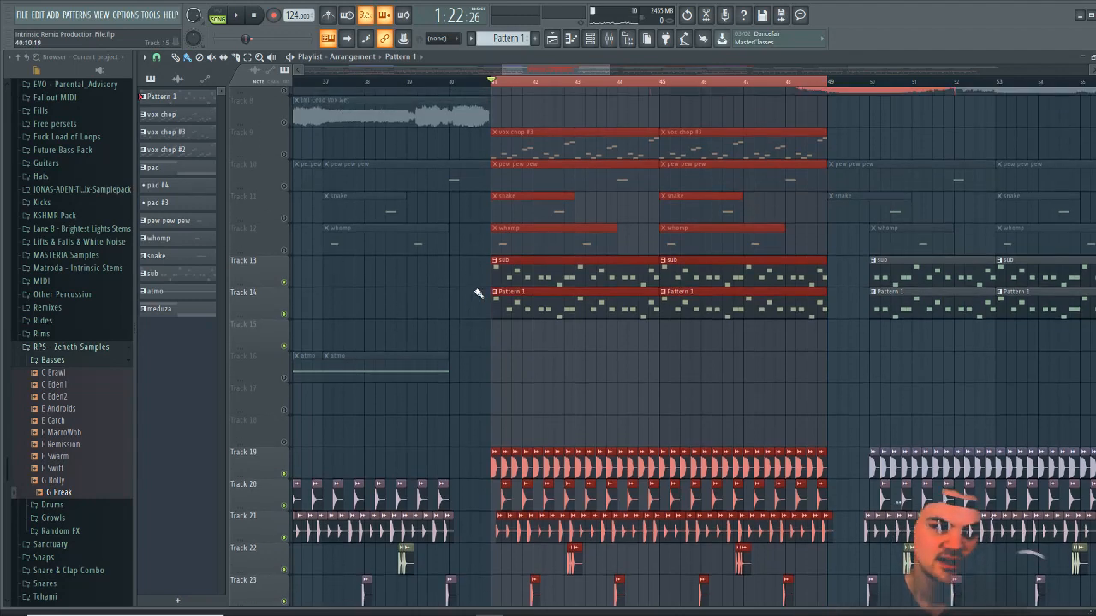
pyautogui.scroll(-3, 478, 293)
pyautogui.scroll(3, 479, 296)
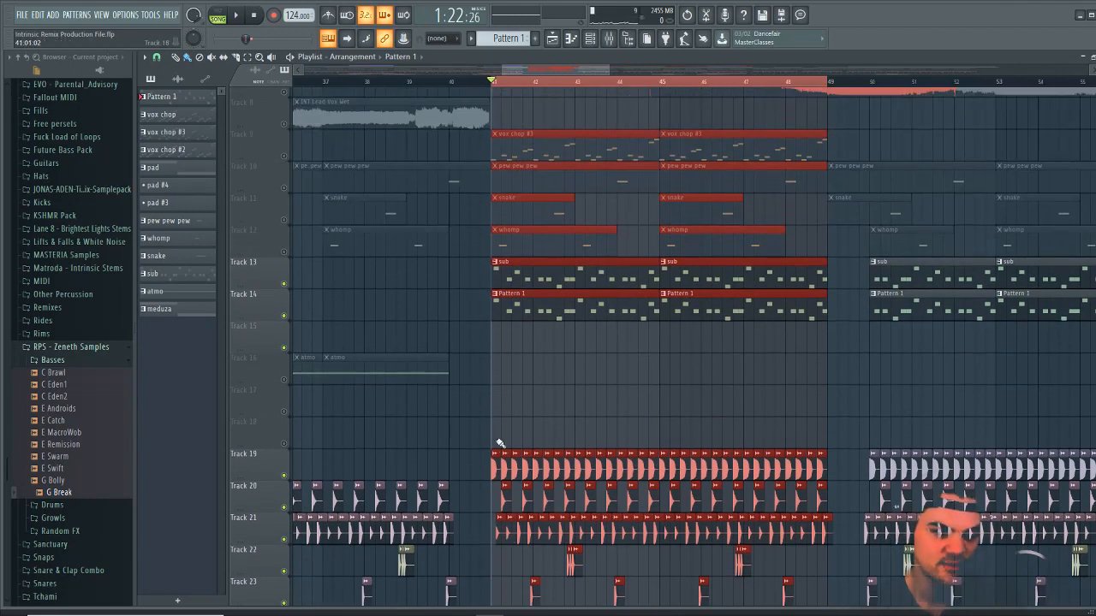
pyautogui.scroll(3, 619, 369)
pyautogui.scroll(2, 619, 369)
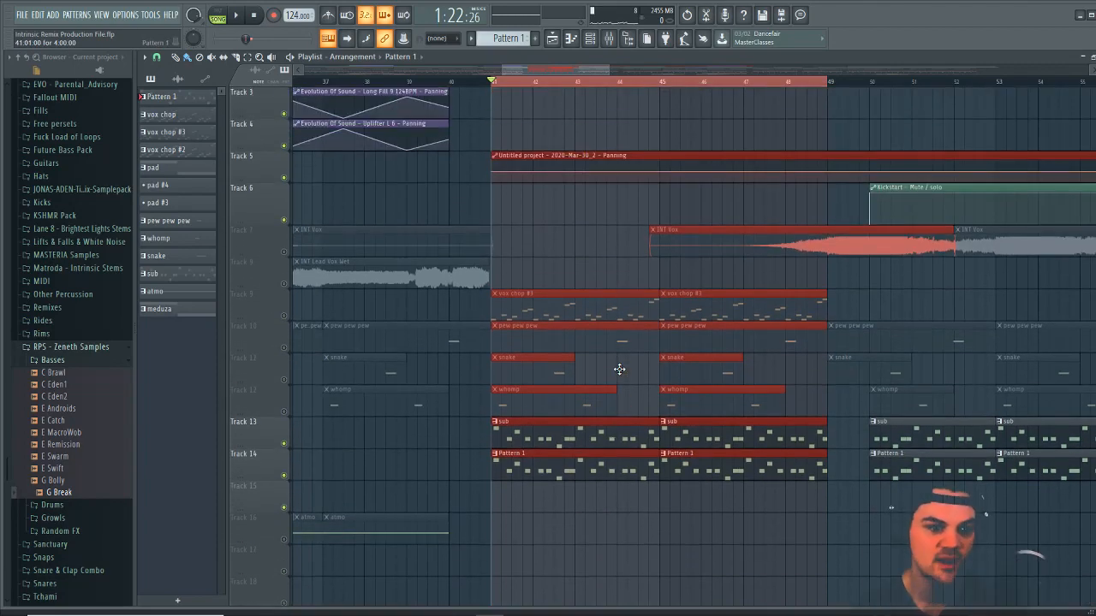
pyautogui.scroll(-2, 614, 370)
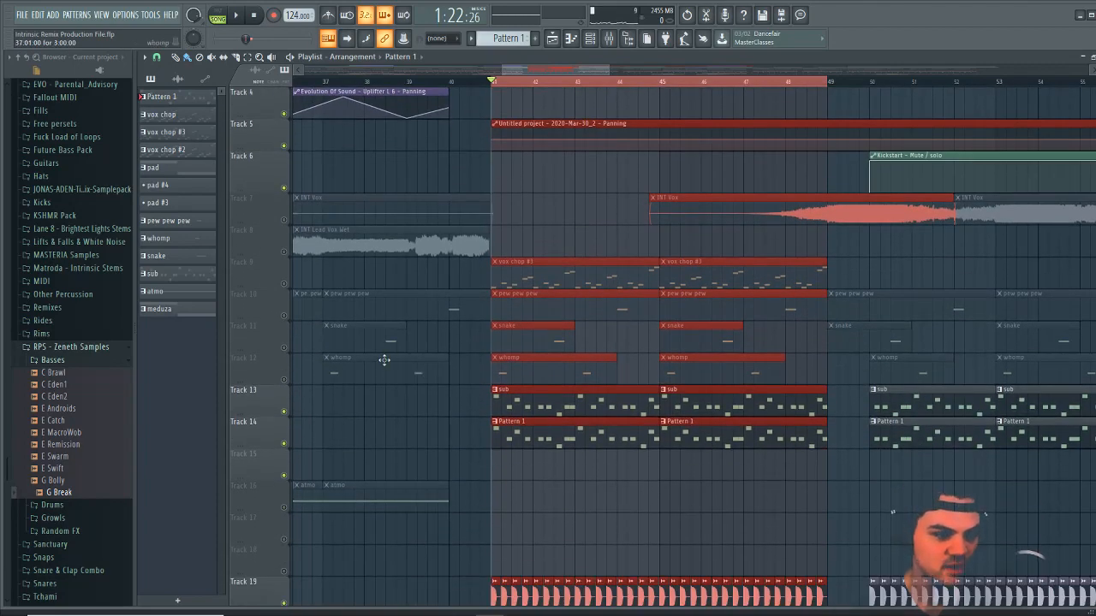
pyautogui.scroll(-3, 380, 399)
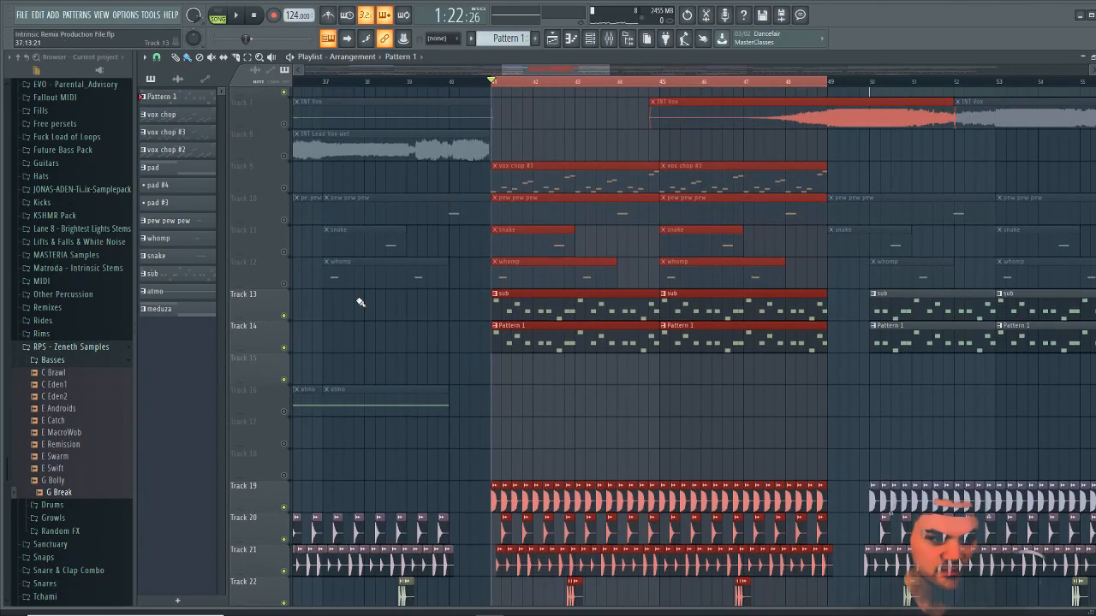
pyautogui.click(282, 282)
pyautogui.click(283, 251)
pyautogui.click(283, 219)
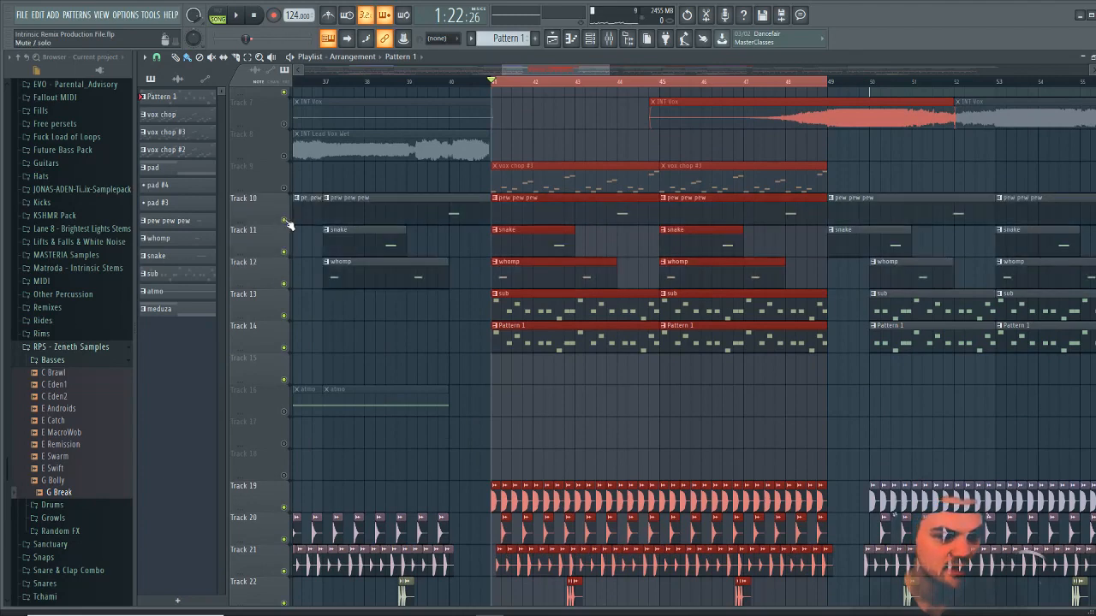
# Play the drop from bar 41 with the pew pew pew, snake and whomp layers, and replay its opening in close view
pyautogui.press('space')
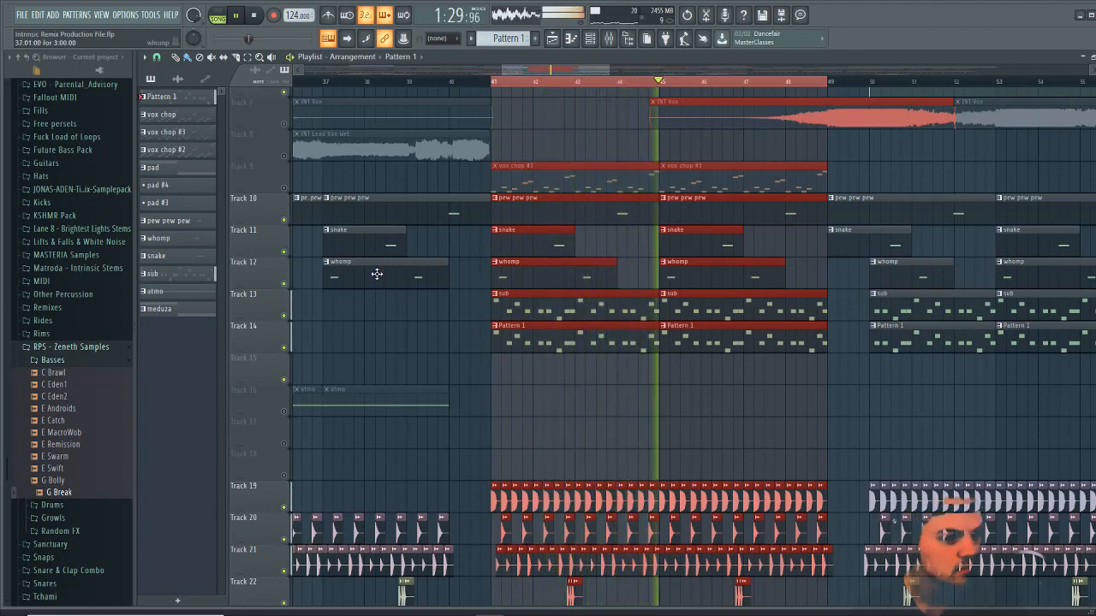
pyautogui.press('space')
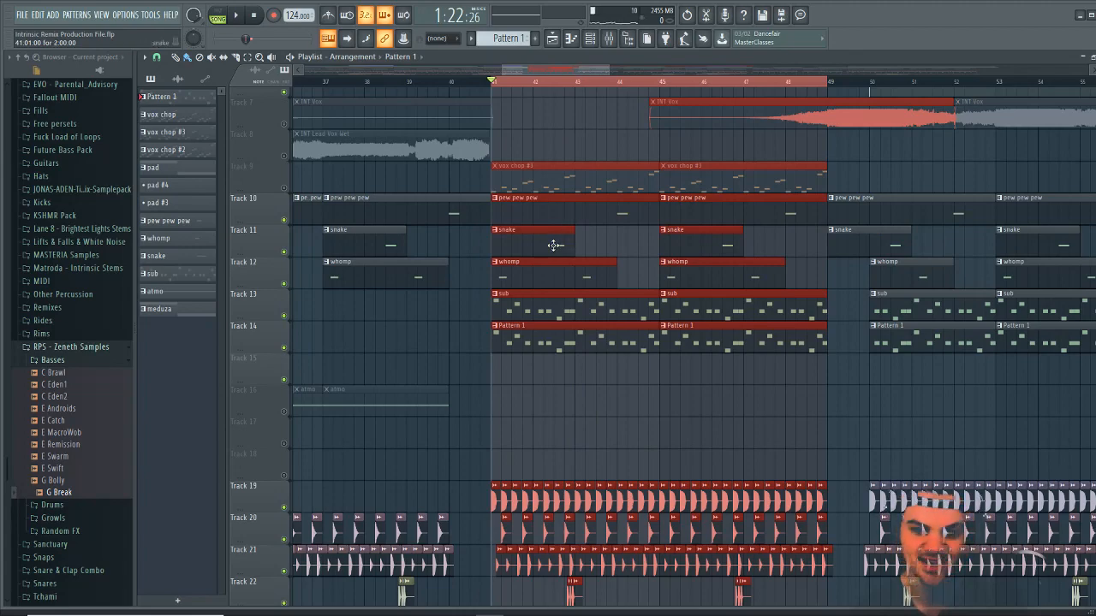
pyautogui.scroll(-4, 575, 371)
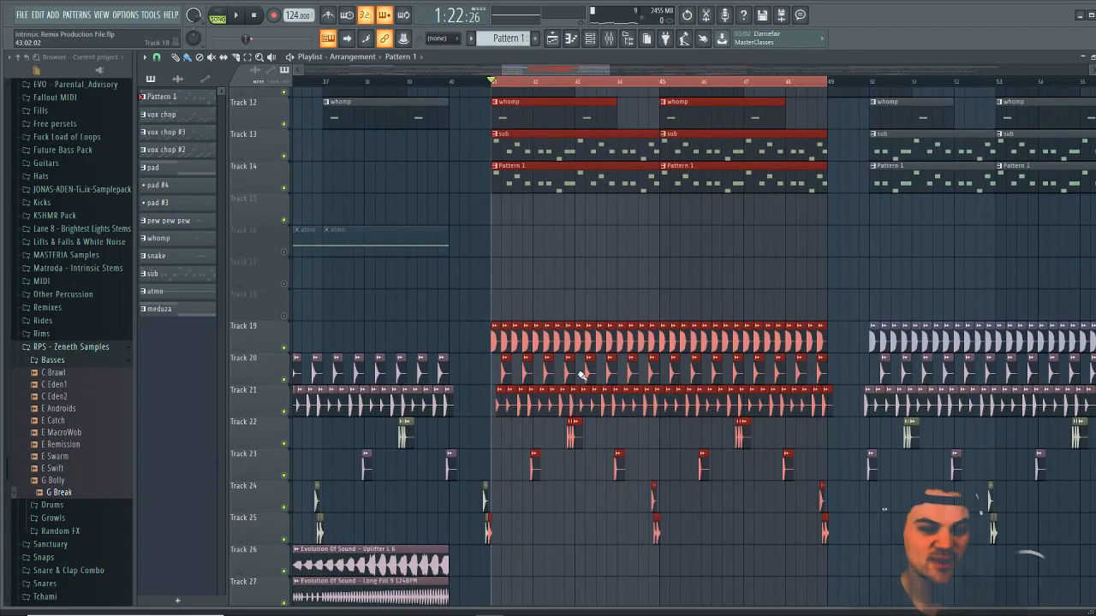
pyautogui.scroll(6, 583, 376)
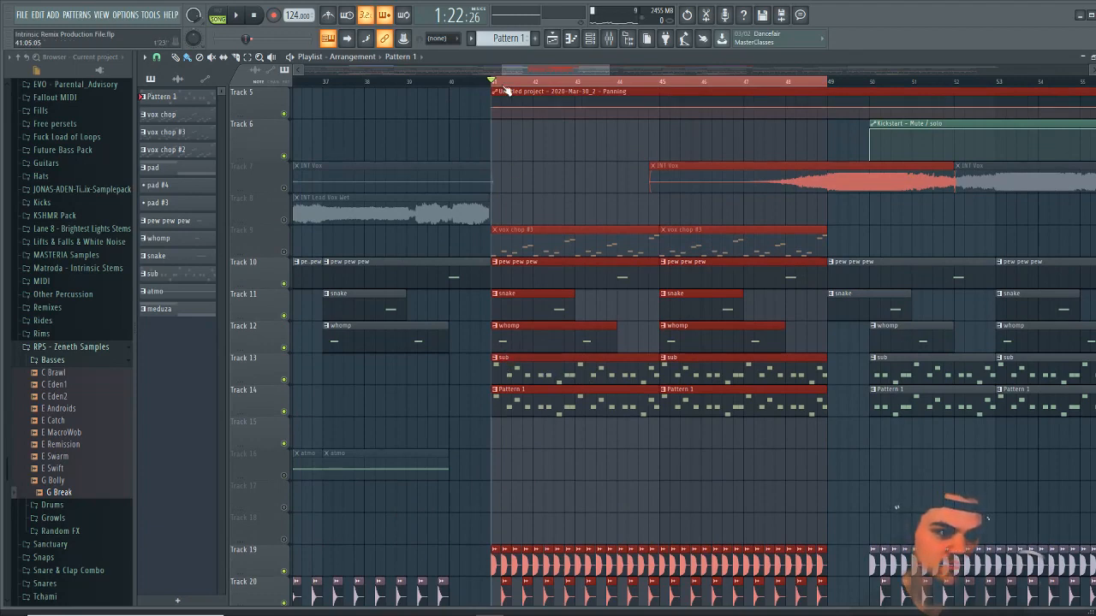
pyautogui.scroll(4, 505, 360)
pyautogui.press('space')
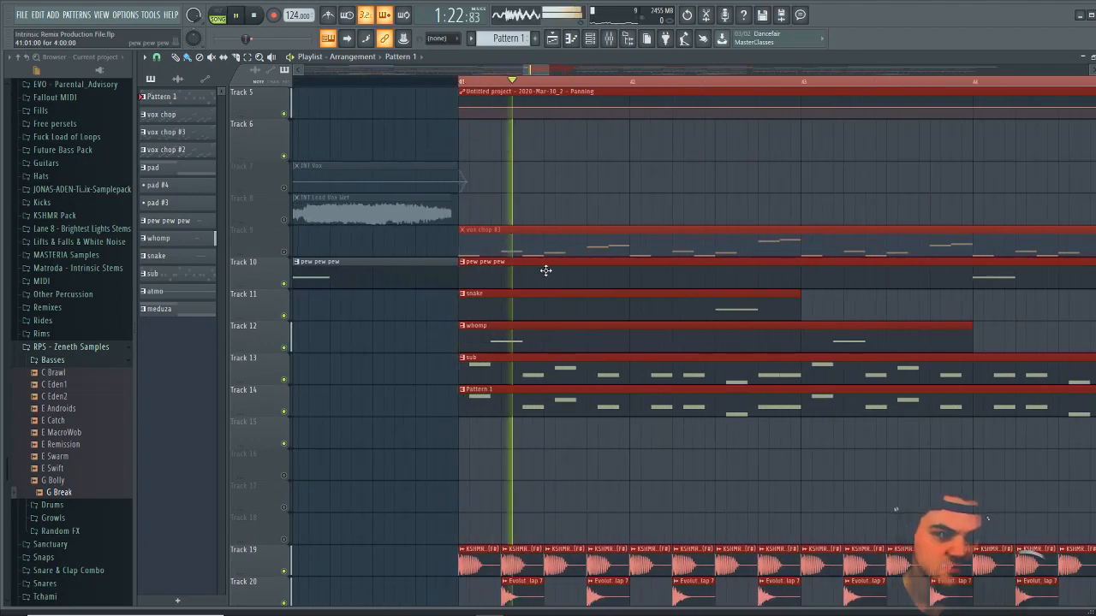
pyautogui.press('space')
pyautogui.scroll(-8, 678, 90)
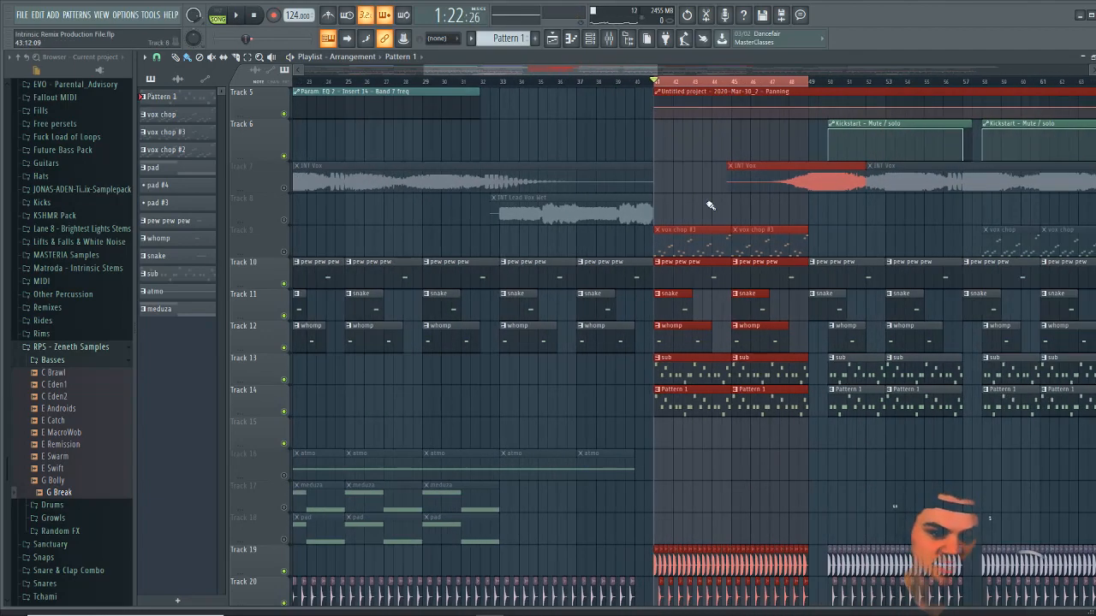
# Open the Serum instrument used for Pattern 1 and examine its effects and oscillator settings
pyautogui.click(590, 37)
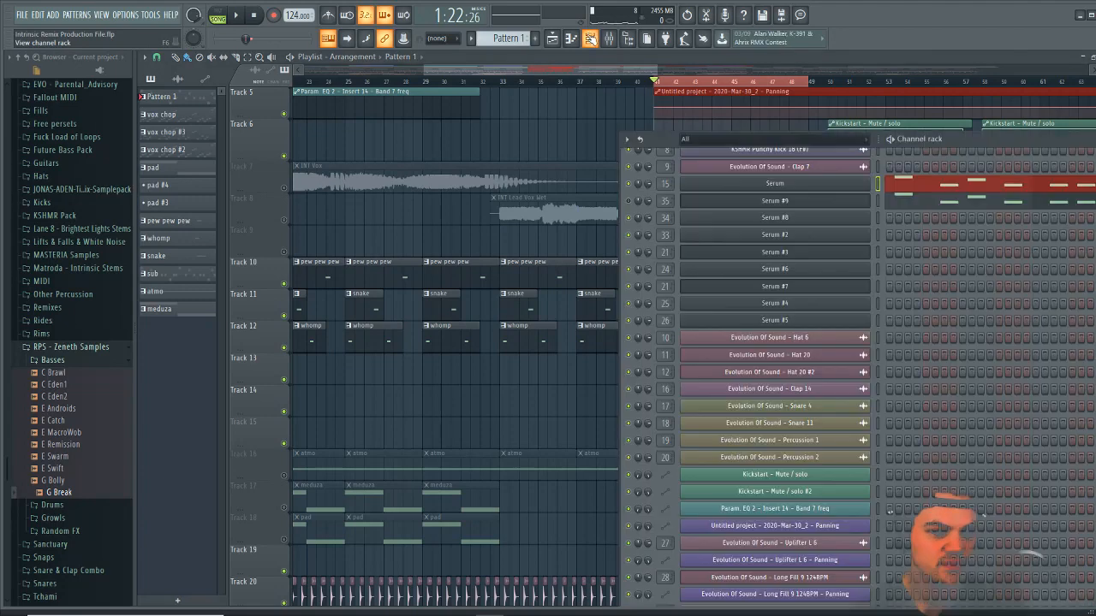
pyautogui.click(820, 189)
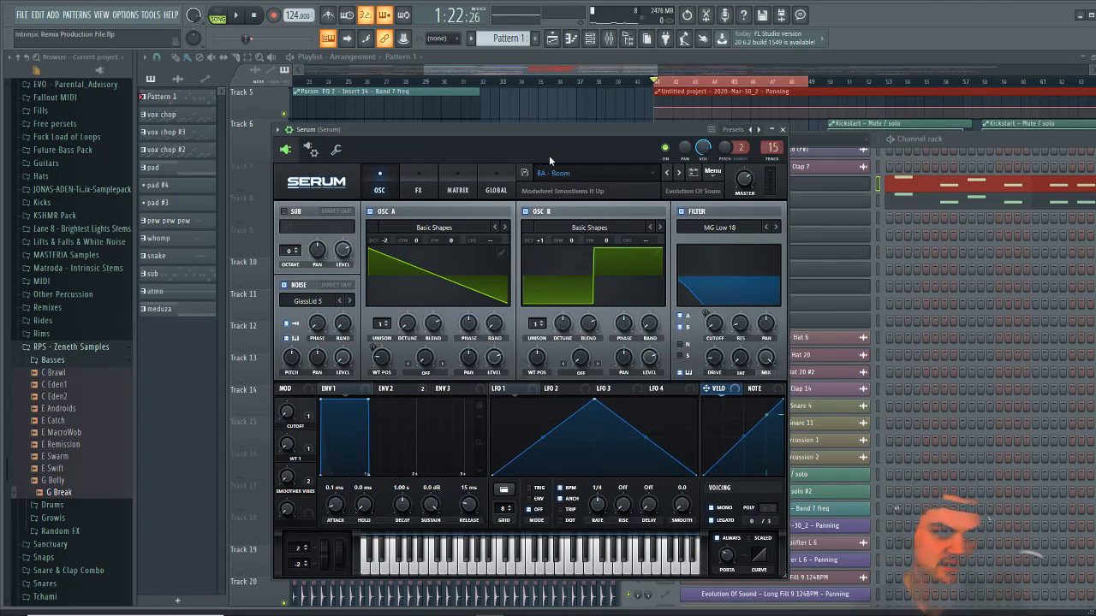
pyautogui.click(414, 189)
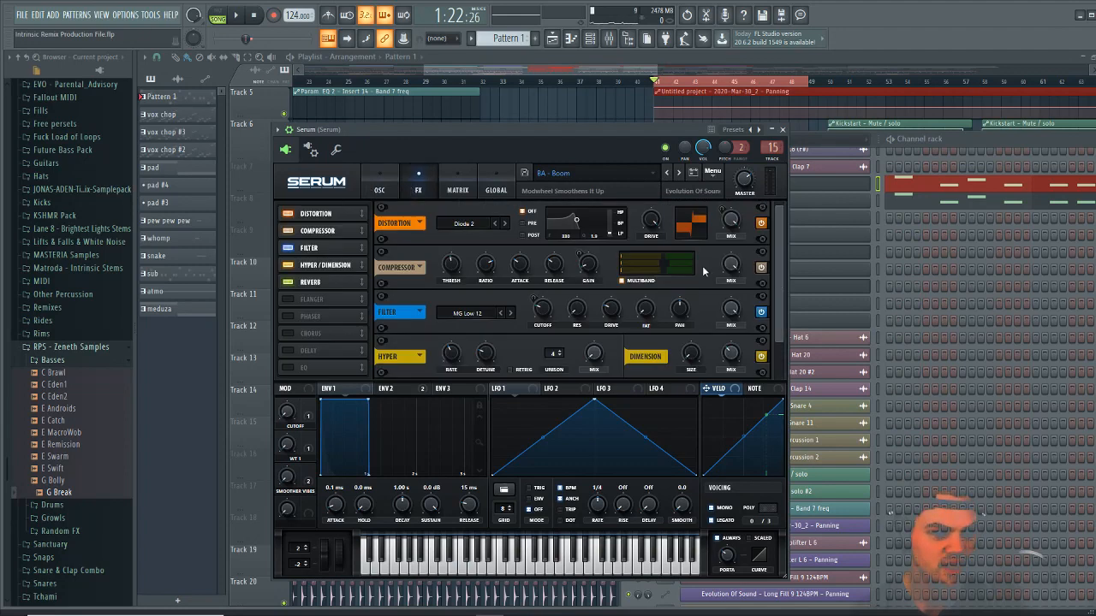
pyautogui.click(380, 180)
# Play Pattern 1 on its own beside the channel rack, and bring up Serum's effects page again
pyautogui.click(990, 143)
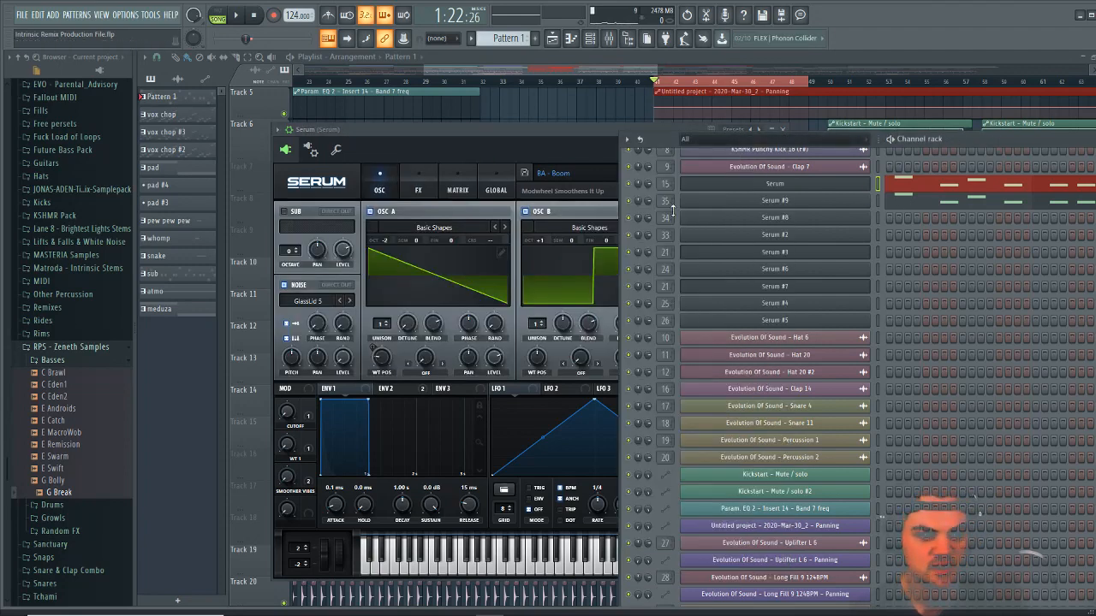
pyautogui.press('space')
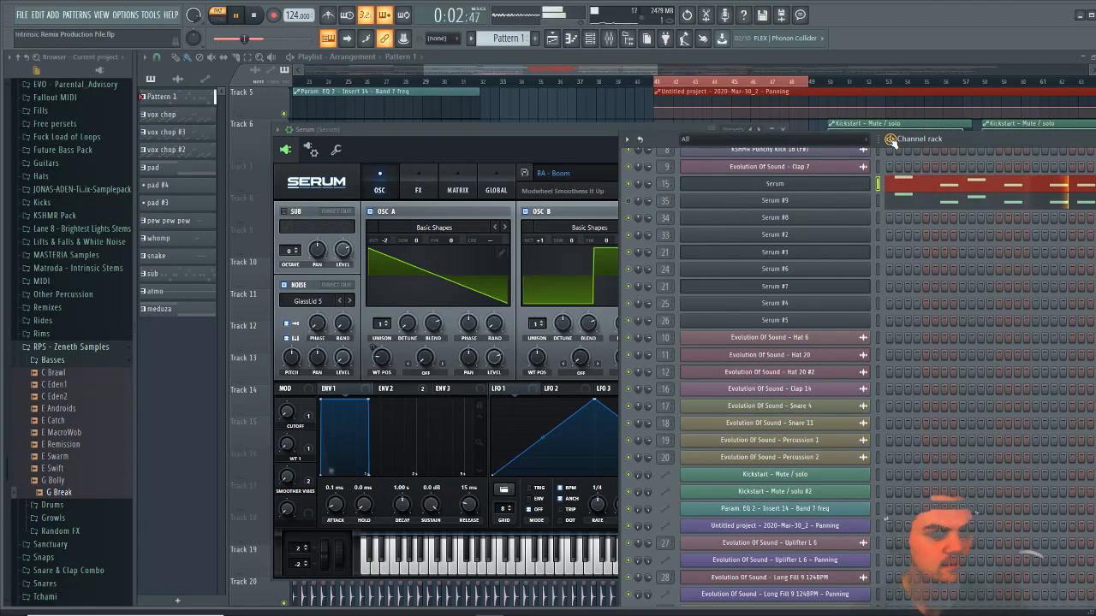
pyautogui.click(580, 145)
pyautogui.click(413, 183)
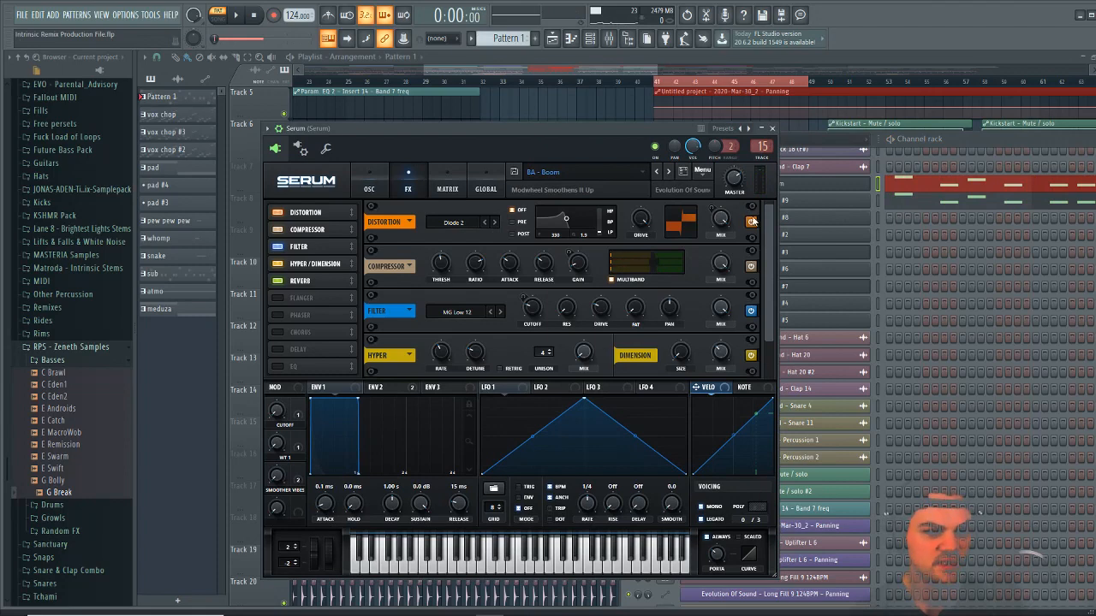
# Try other Serum distortion modes, stepping through Downsample and Rectify to Tube, and play Pattern 1 to compare the sound
pyautogui.click(494, 224)
pyautogui.click(494, 224)
pyautogui.click(494, 223)
pyautogui.click(494, 224)
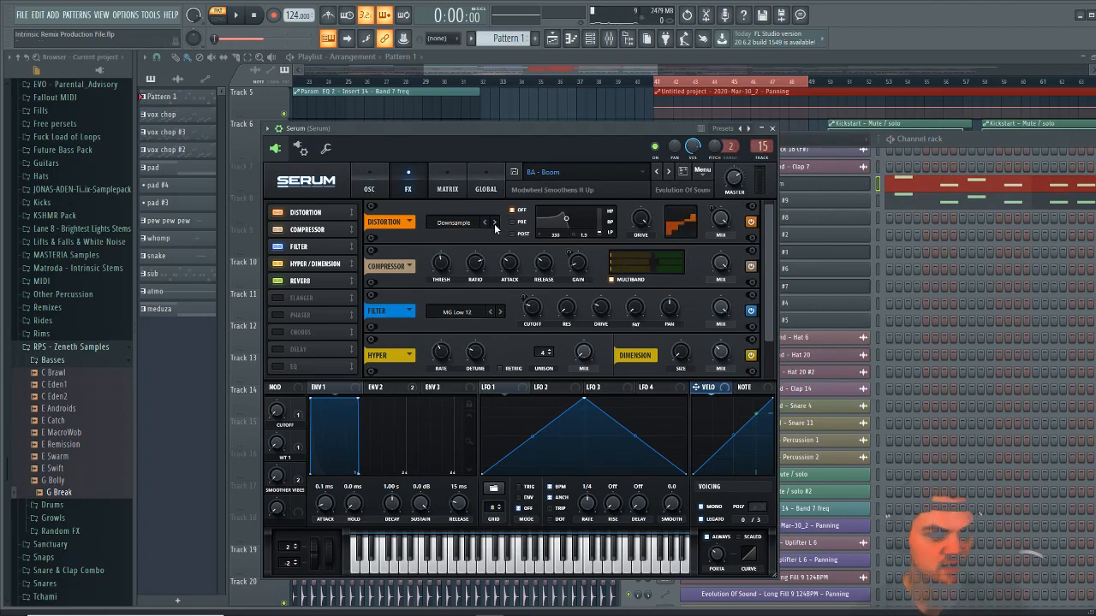
pyautogui.click(494, 224)
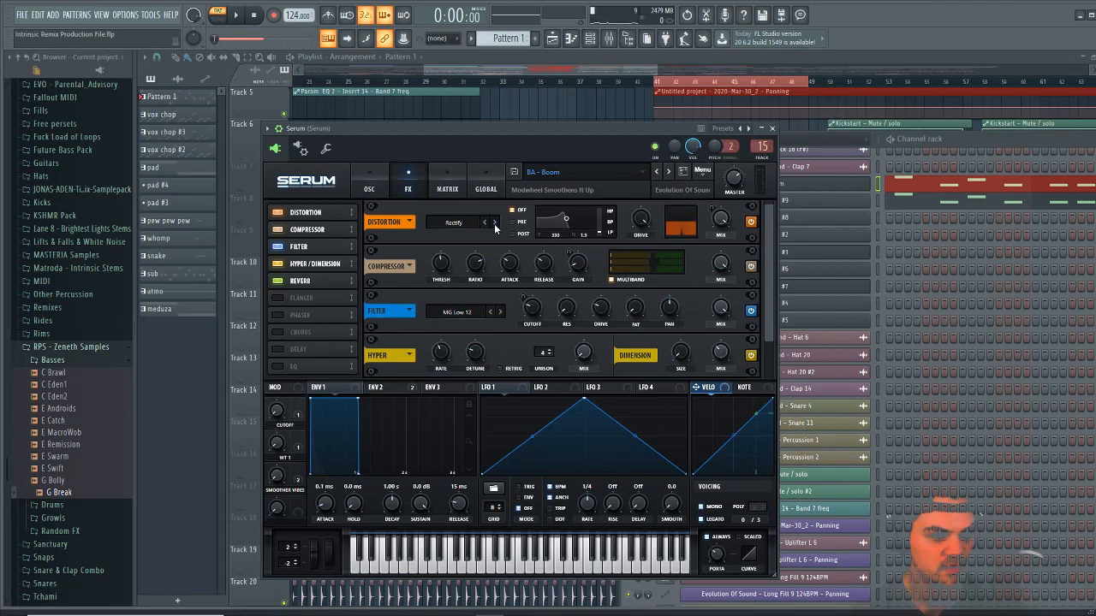
pyautogui.click(494, 223)
pyautogui.click(494, 224)
pyautogui.press('space')
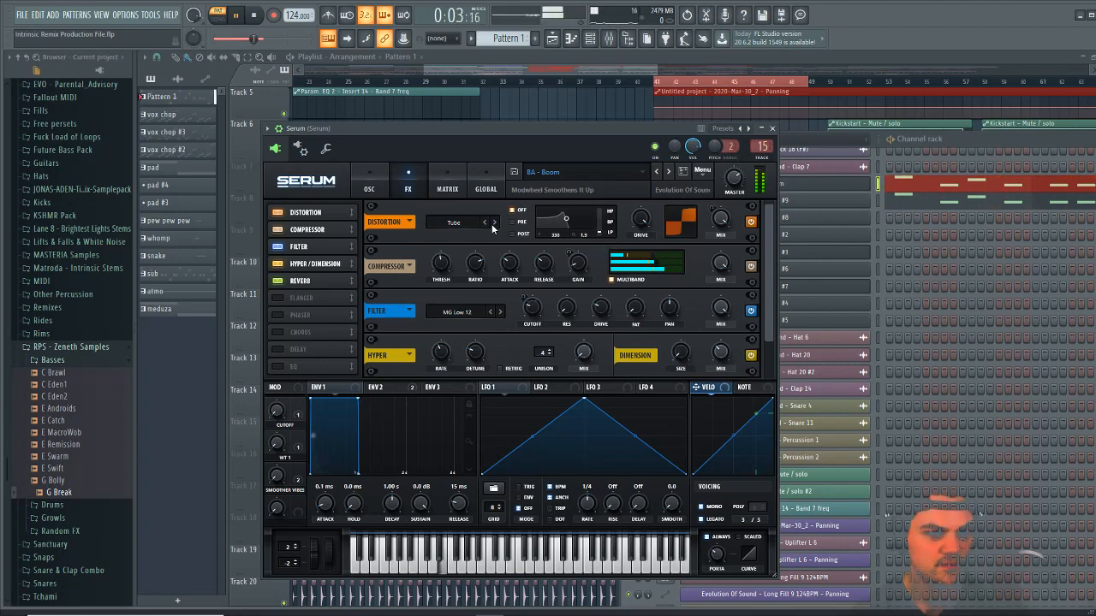
pyautogui.press('space')
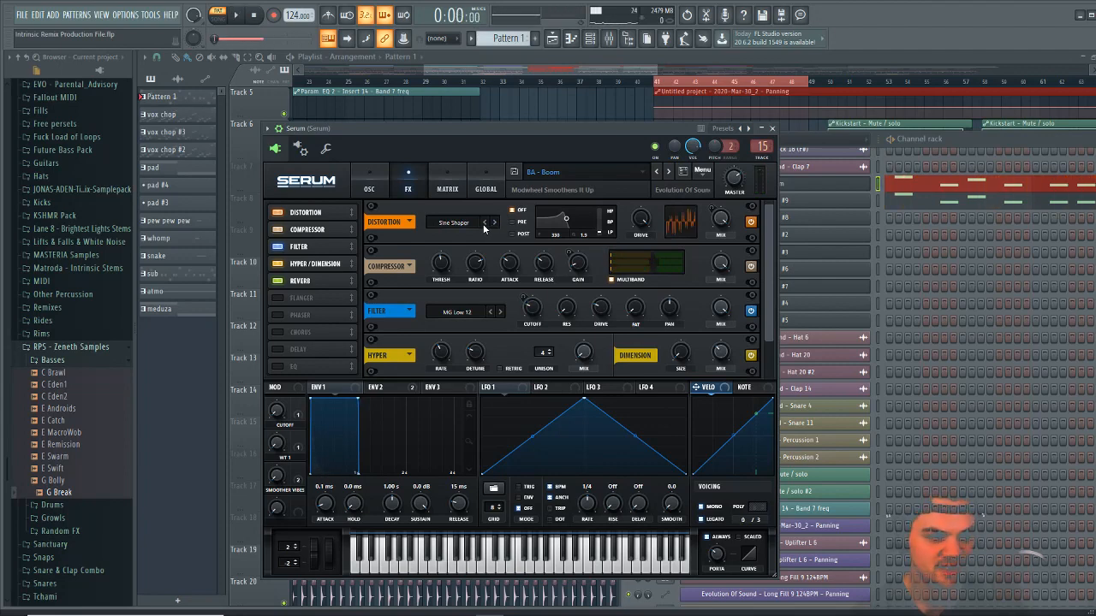
# Try the Rectify and Asym distortion modes while playing Pattern 1, and step on to Zero-Square
pyautogui.click(485, 223)
pyautogui.click(484, 223)
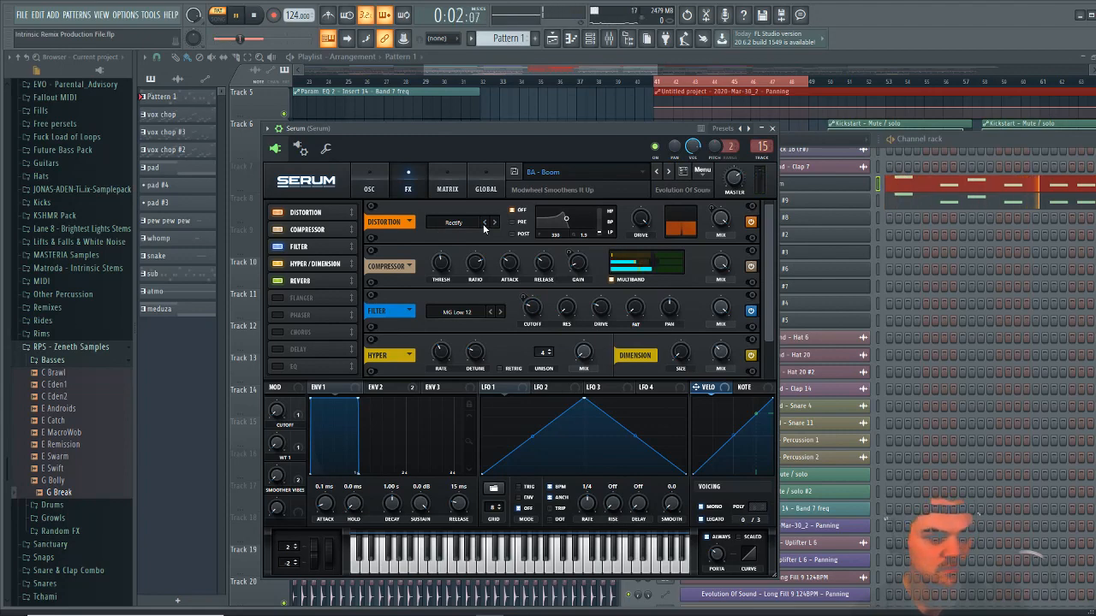
pyautogui.press('space')
pyautogui.click(485, 222)
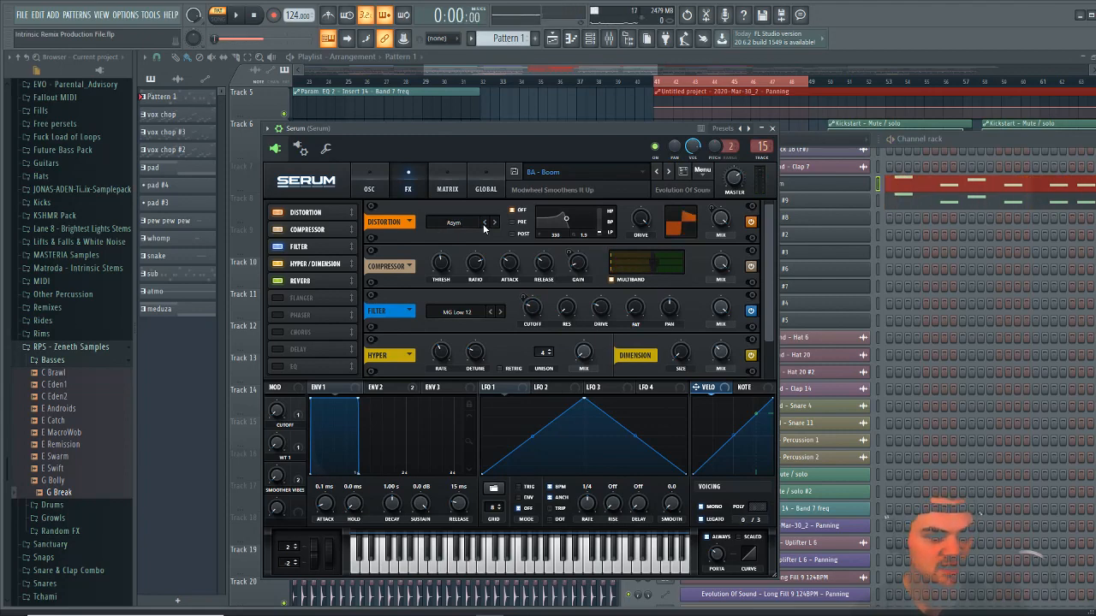
pyautogui.press('space')
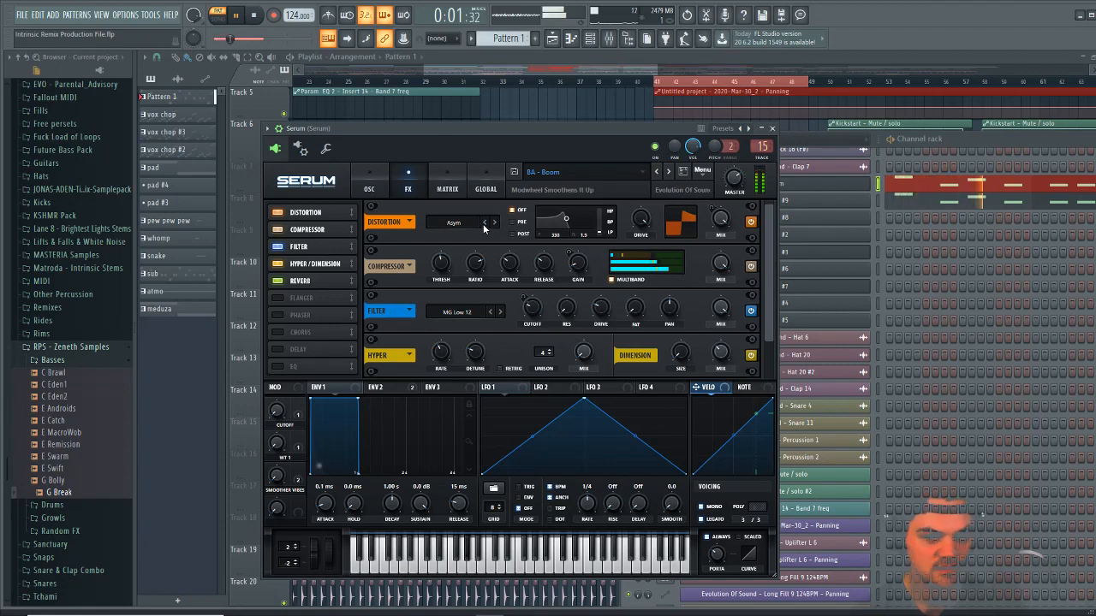
pyautogui.click(484, 223)
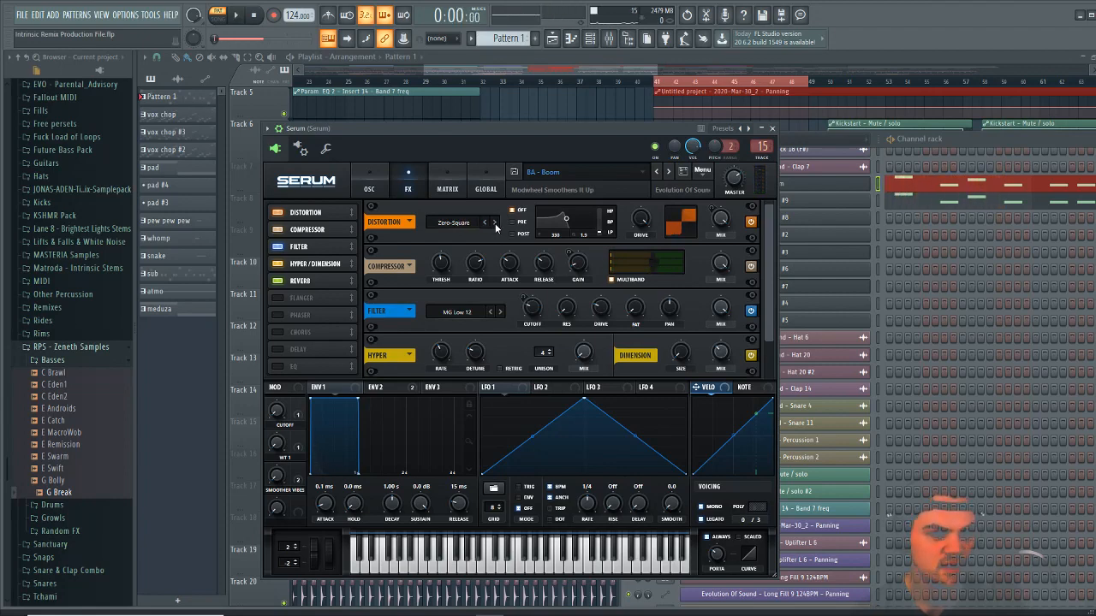
# Turn down Serum's distortion mix, play Pattern 1 in Downsample mode, and settle on Diode 2 with the drive at 17%
pyautogui.click(495, 223)
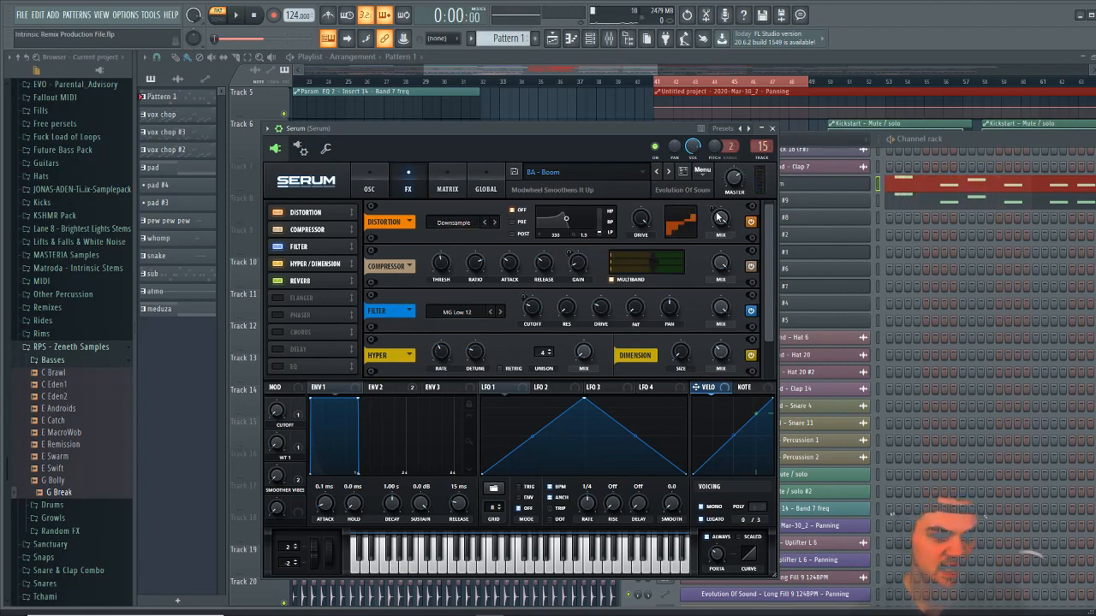
pyautogui.moveTo(719, 219); pyautogui.dragTo(725, 282)
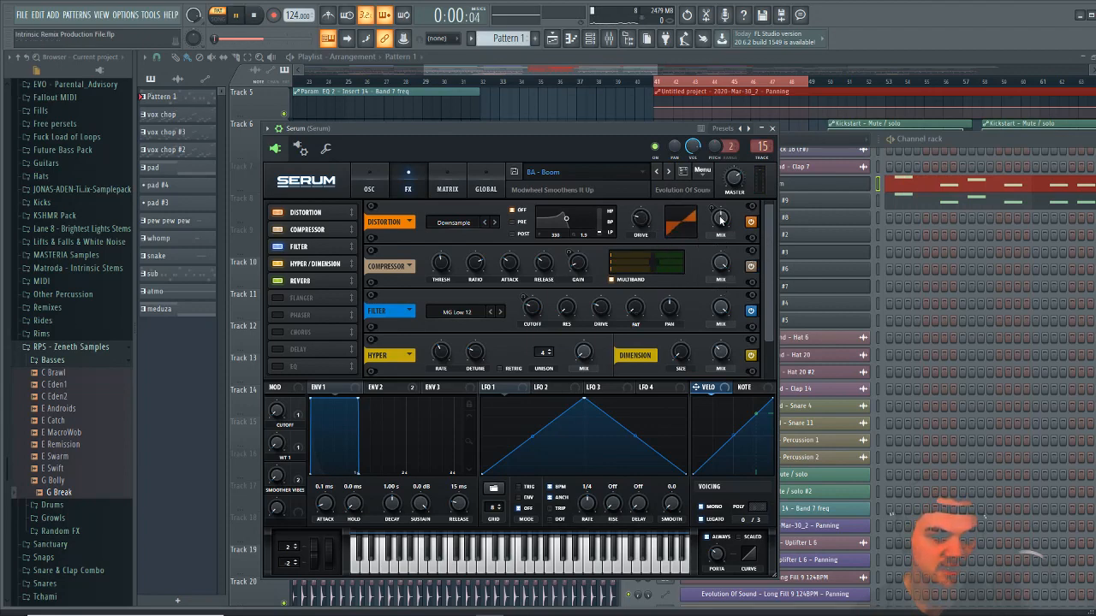
pyautogui.press('space')
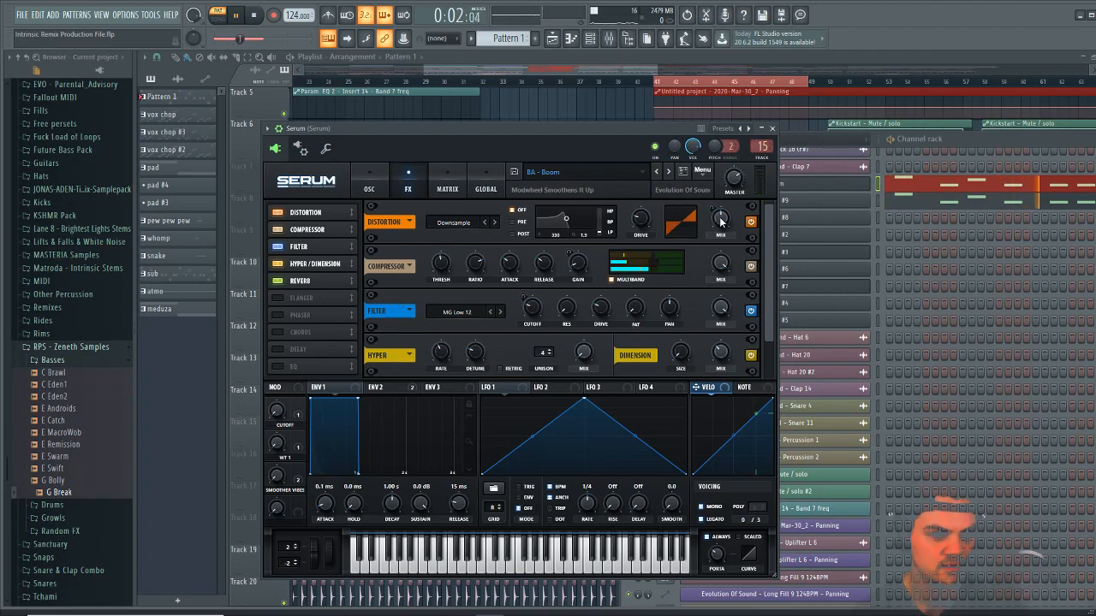
pyautogui.scroll(-3, 719, 219)
pyautogui.scroll(-3, 721, 219)
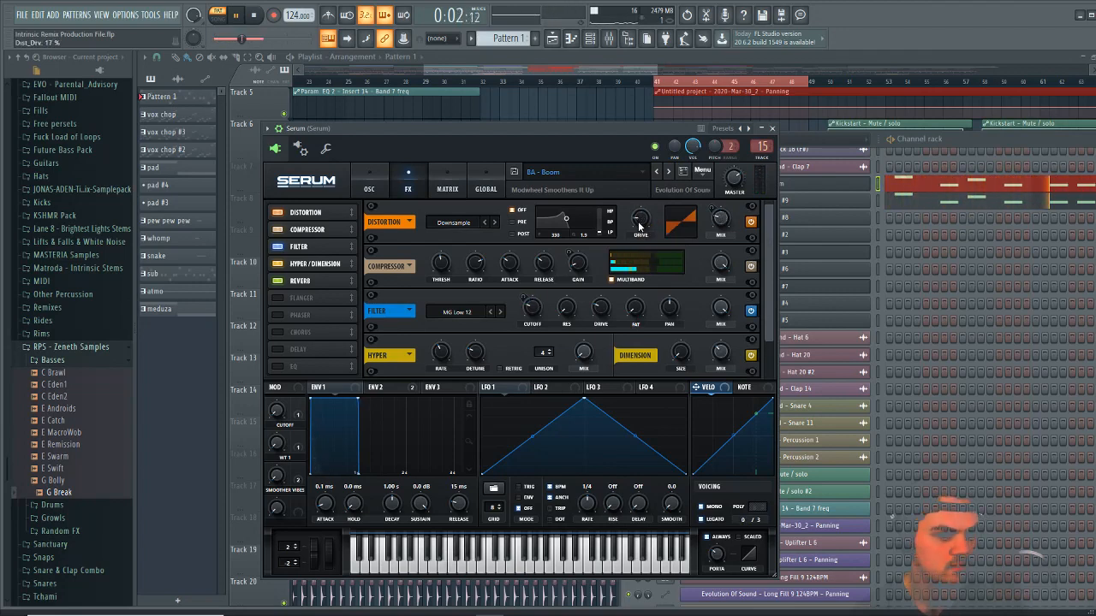
pyautogui.press('space')
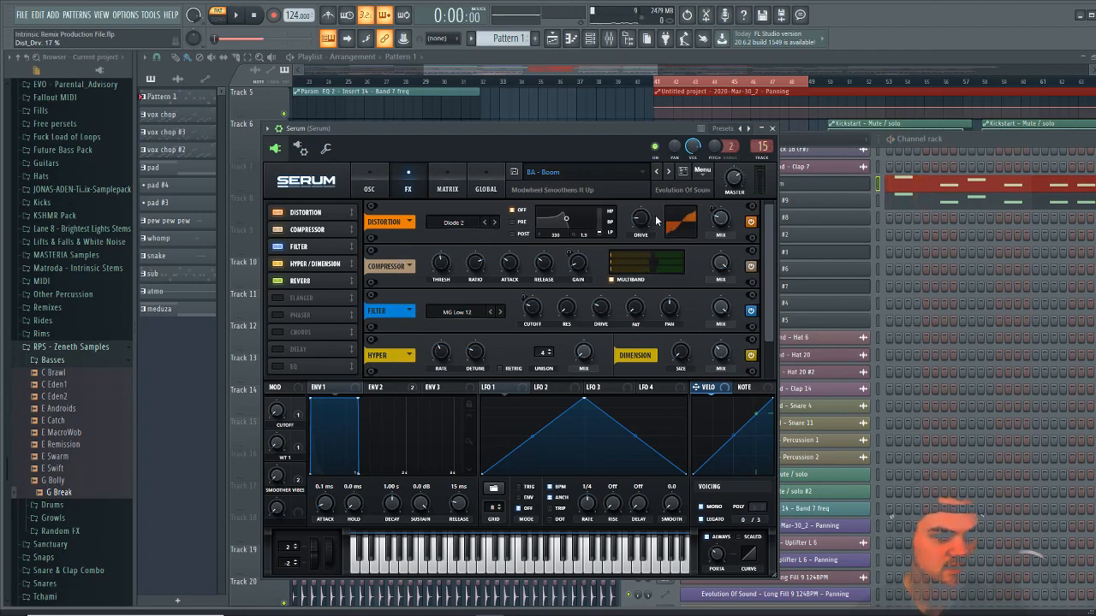
# Audition Pattern 1 and open the Serum #9 synth from the channel list to view its PL - Tarzan preset
pyautogui.press('space')
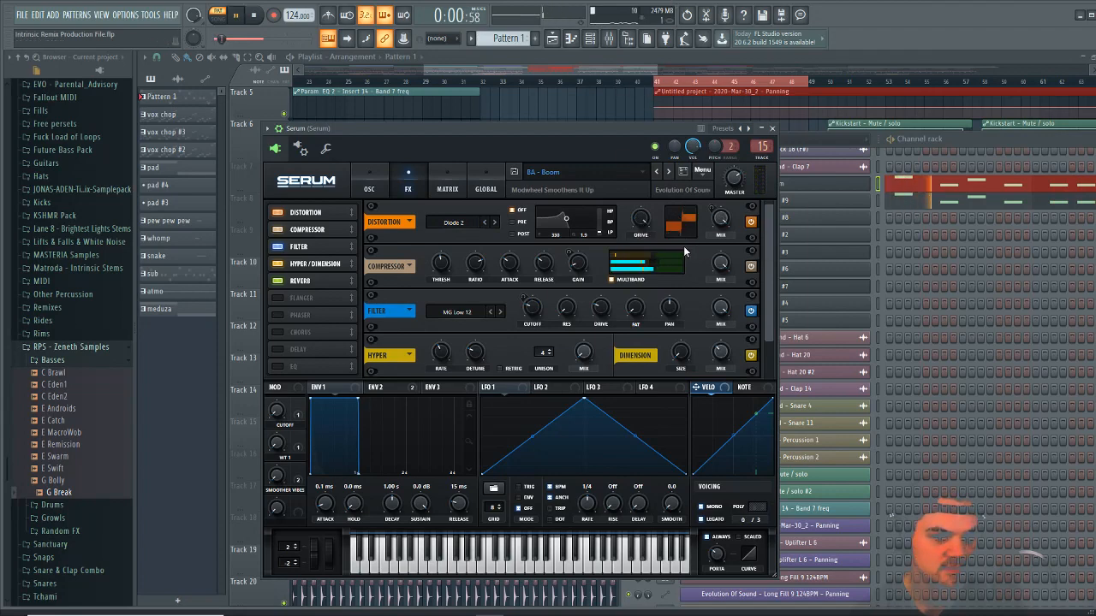
pyautogui.press('space')
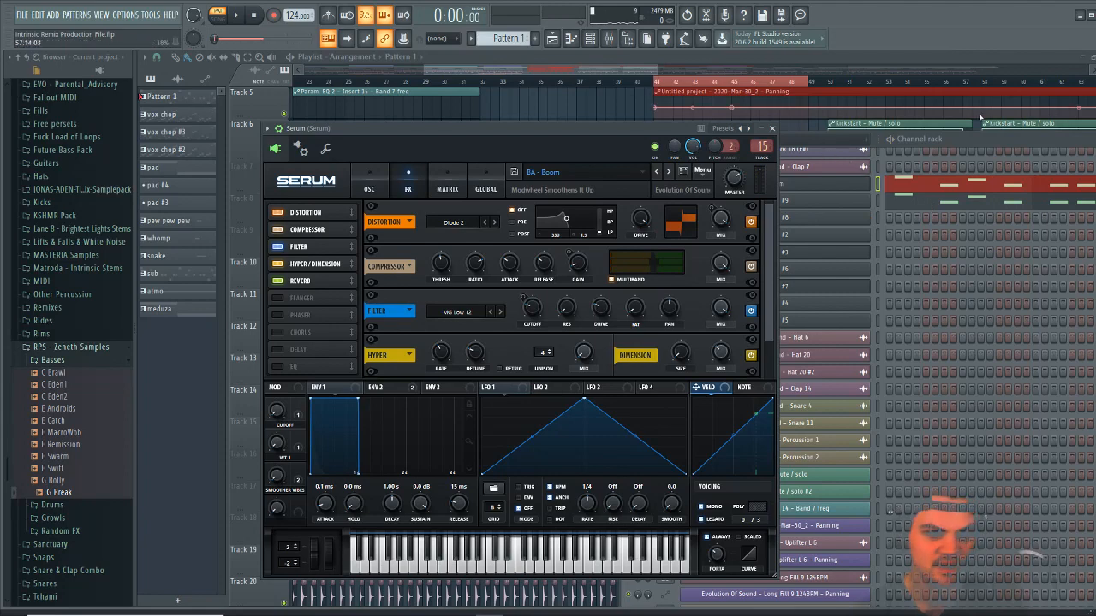
pyautogui.click(978, 140)
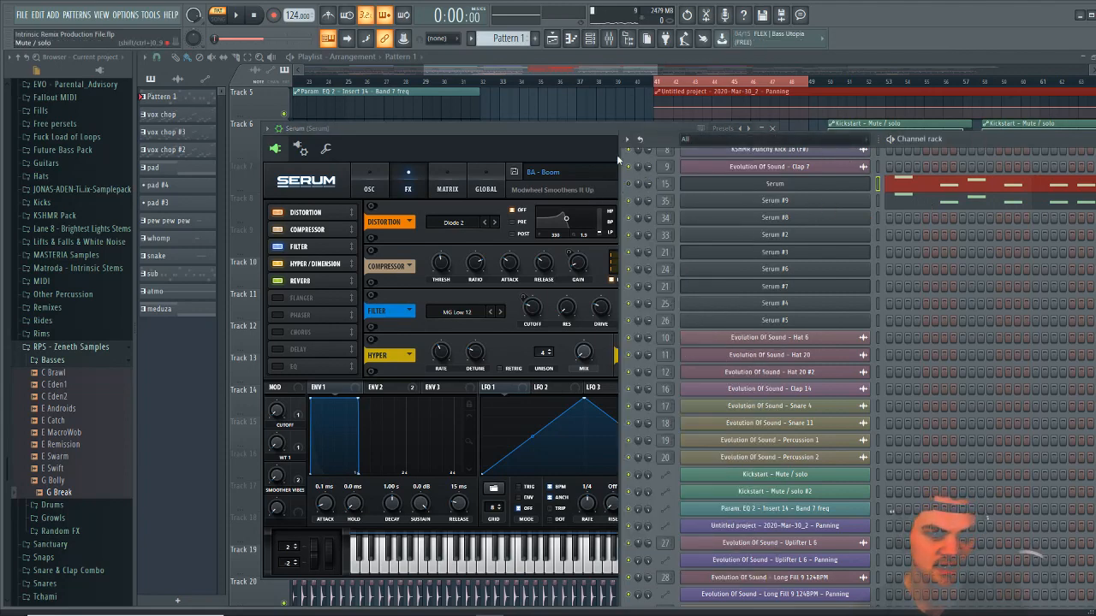
pyautogui.press('space')
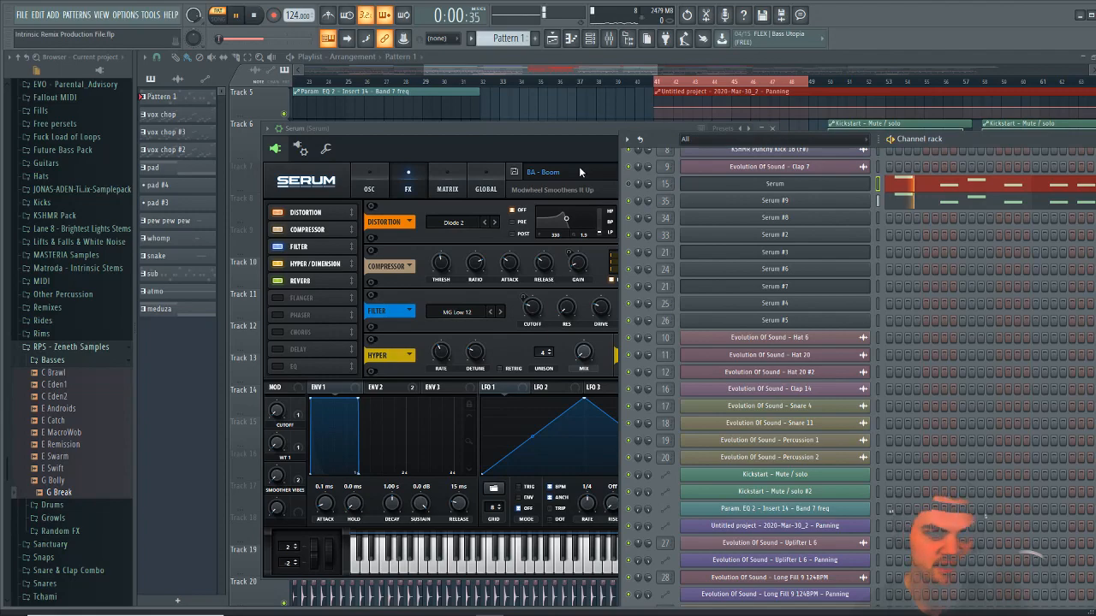
pyautogui.click(733, 206)
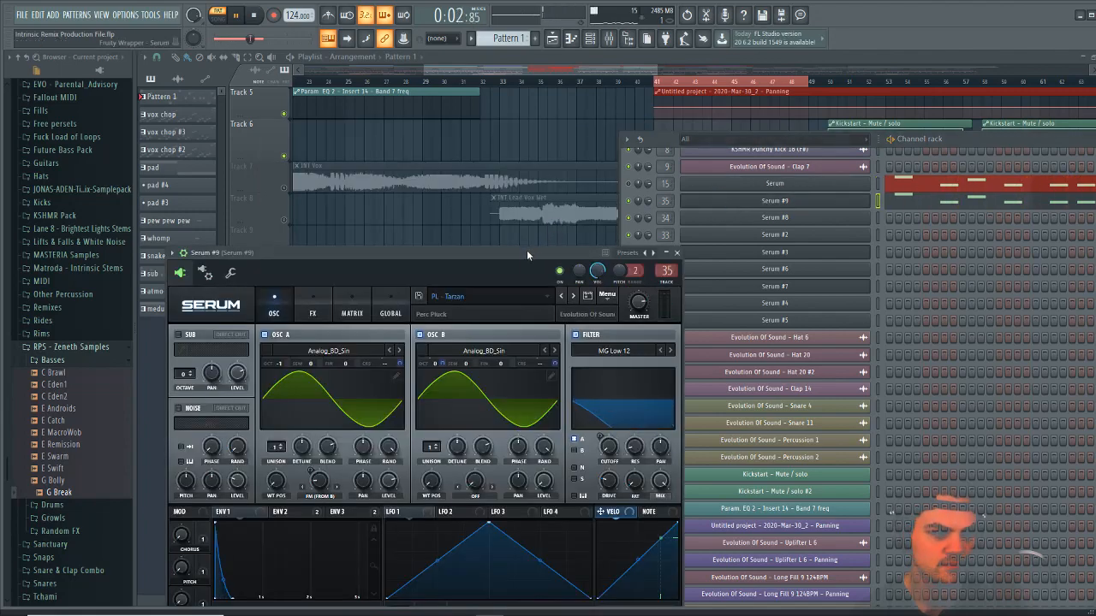
pyautogui.moveTo(526, 251); pyautogui.dragTo(511, 137)
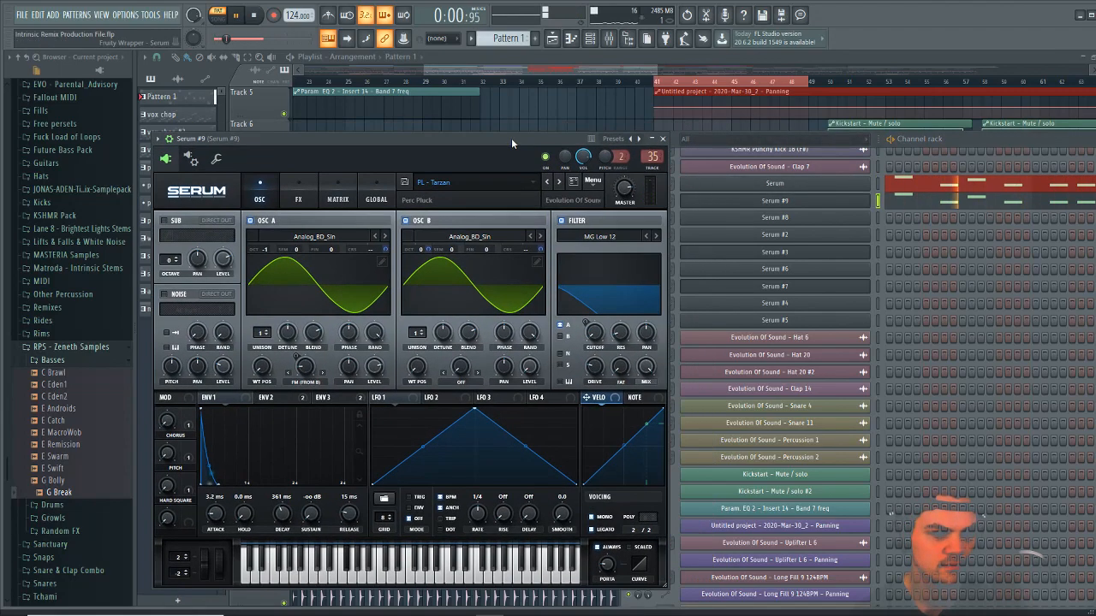
# Listen to the Serum and Serum #9 channels in Pattern 1, stop playback and return to the playlist
pyautogui.click(969, 147)
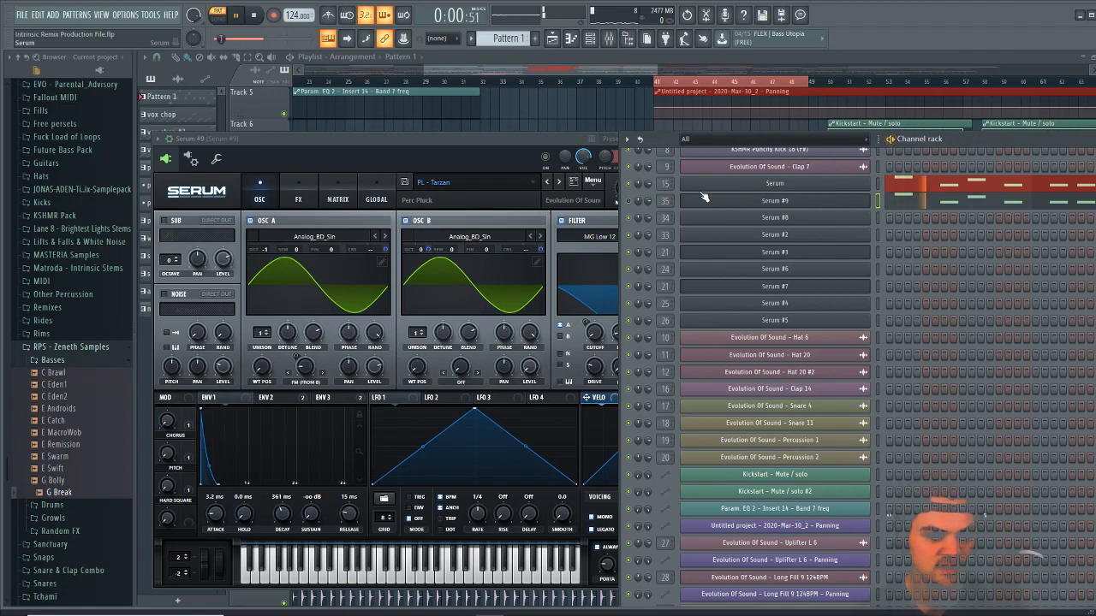
pyautogui.press('space')
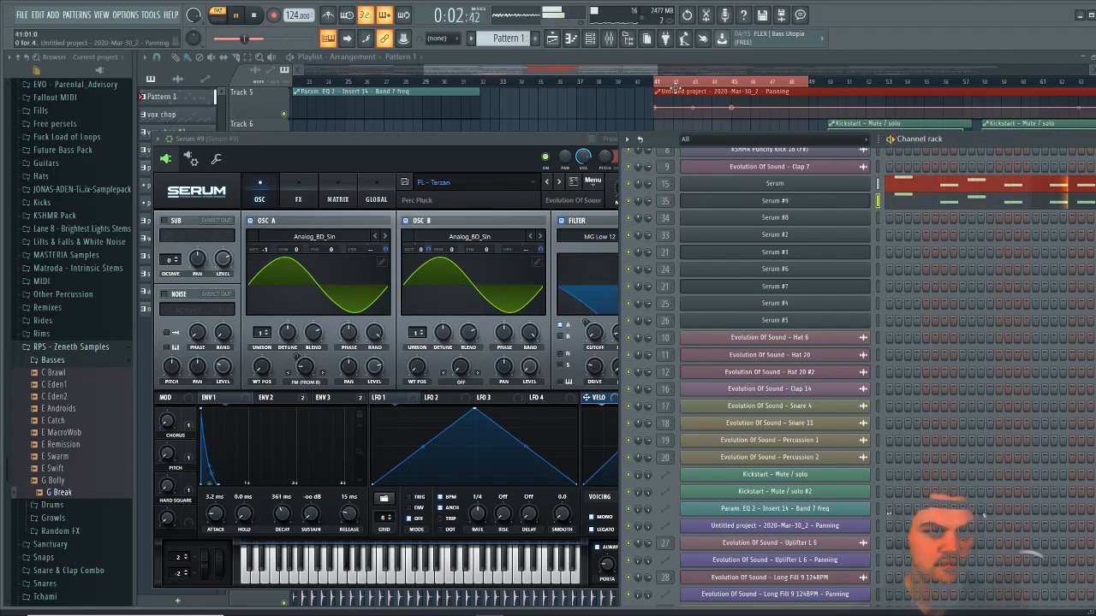
pyautogui.click(638, 58)
pyautogui.press('space')
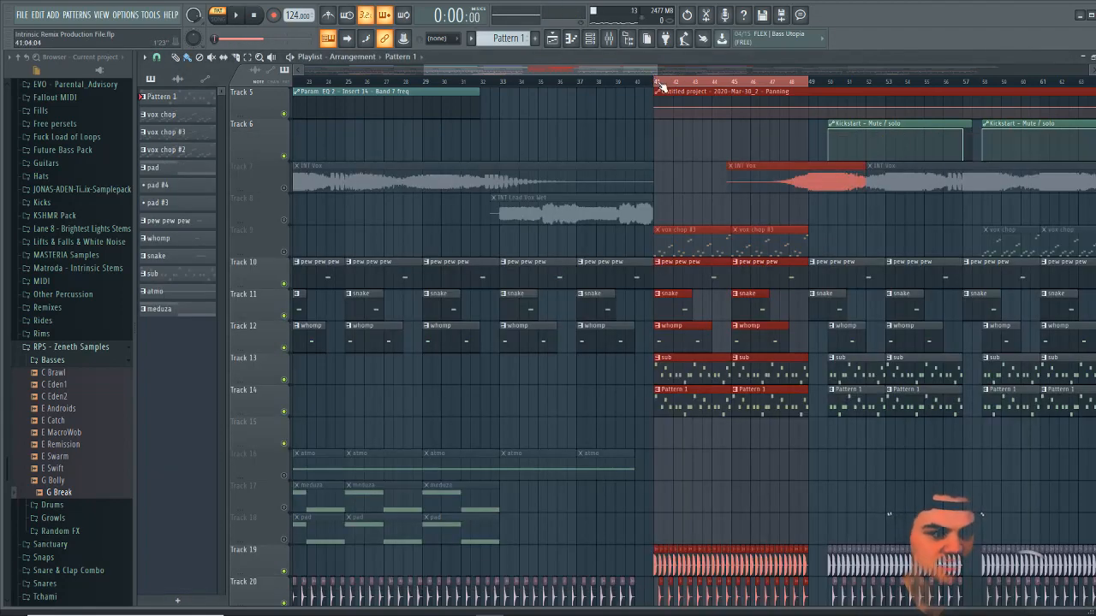
# Play the song from bar 41 with only Track 13 (sub) and Track 14 (Pattern 1) unmuted
pyautogui.press('space')
pyautogui.rightClick(283, 379)
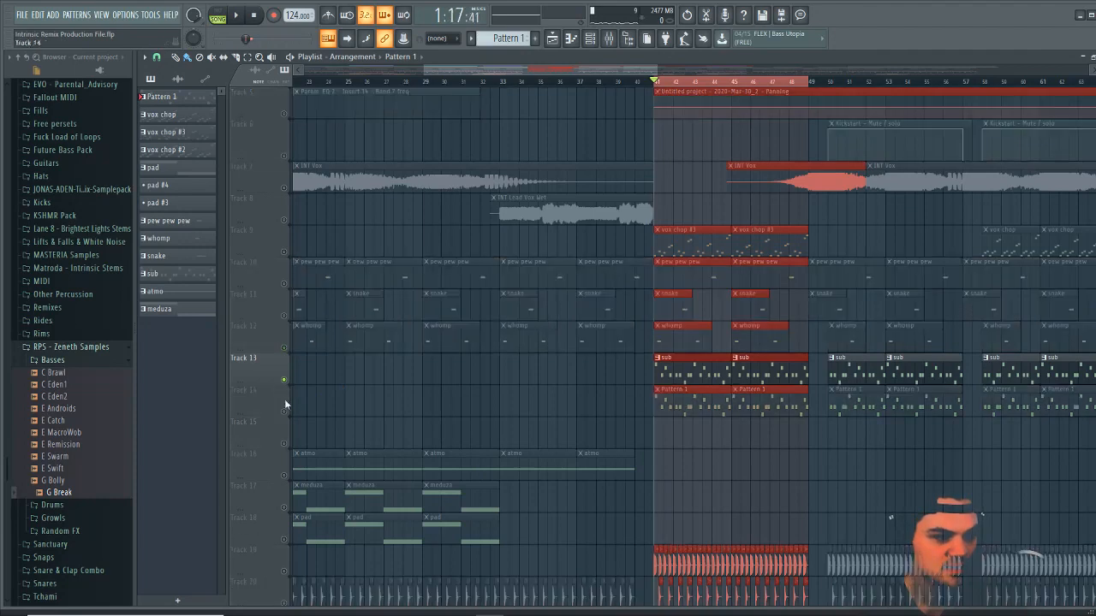
pyautogui.click(284, 412)
pyautogui.press('space')
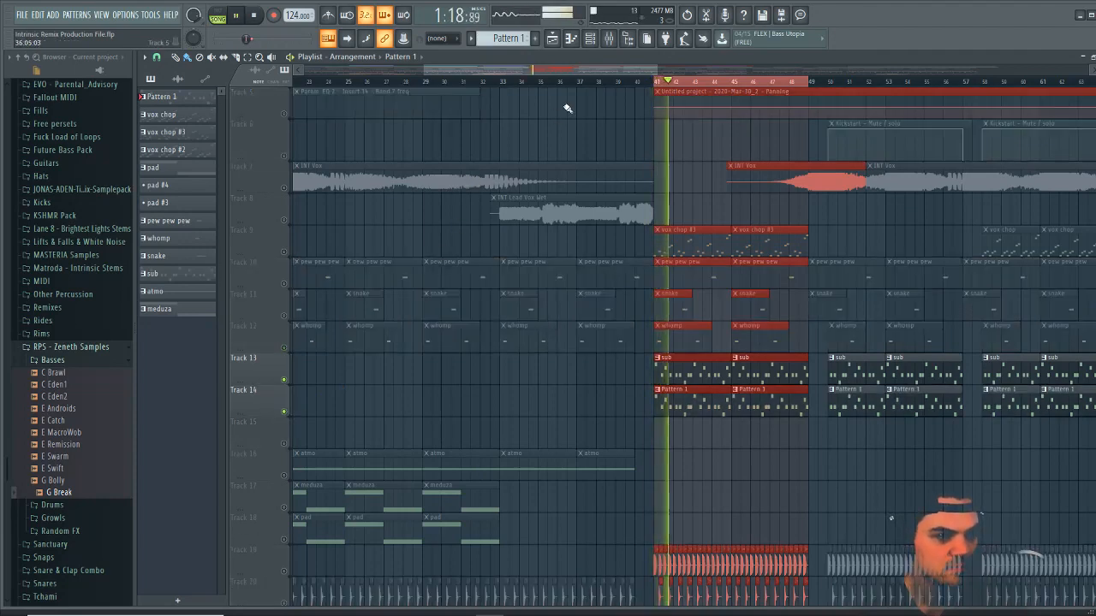
# Switch to the sub pattern, stop playback and open the Serum #8 synth that plays it
pyautogui.click(470, 39)
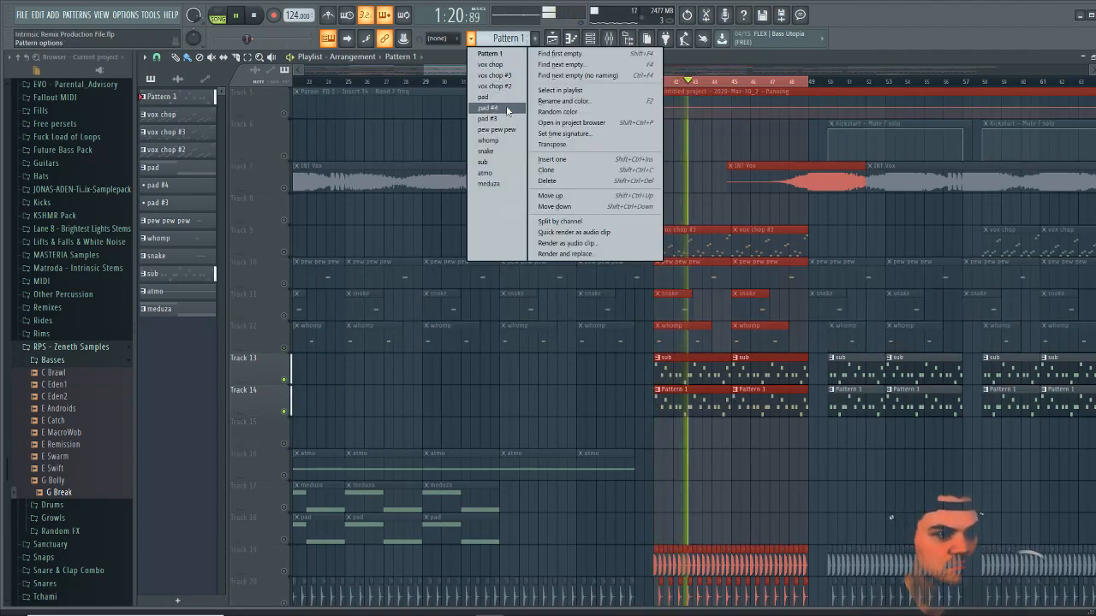
pyautogui.click(484, 162)
pyautogui.click(590, 38)
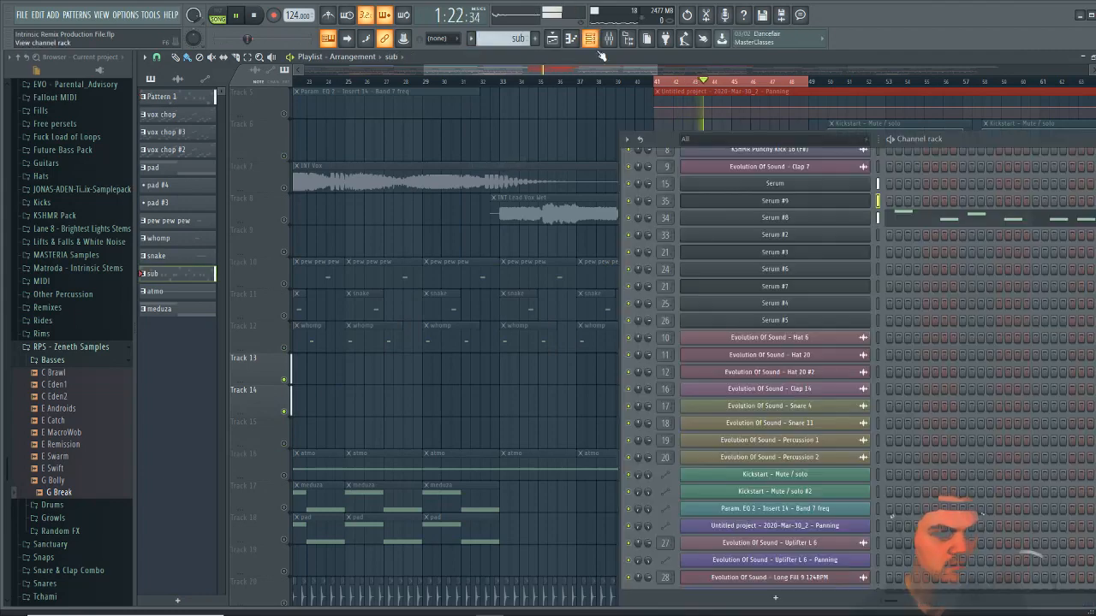
pyautogui.press('space')
pyautogui.click(827, 219)
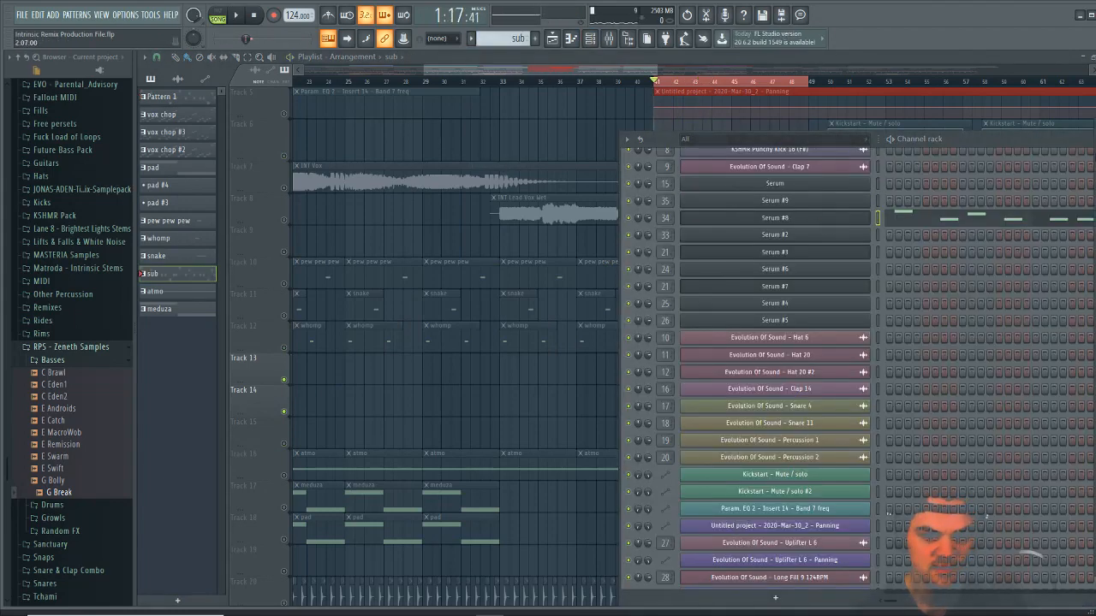
pyautogui.moveTo(749, 128); pyautogui.dragTo(428, 102)
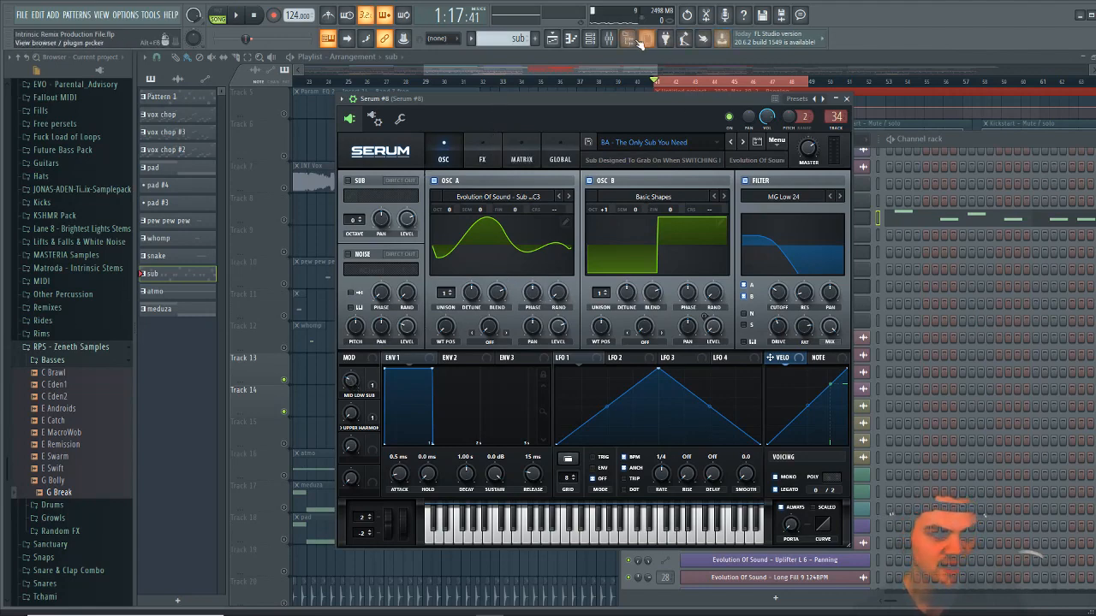
# Examine the effects of the Serum #8 mixer track and follow its routing to Insert 4
pyautogui.click(611, 41)
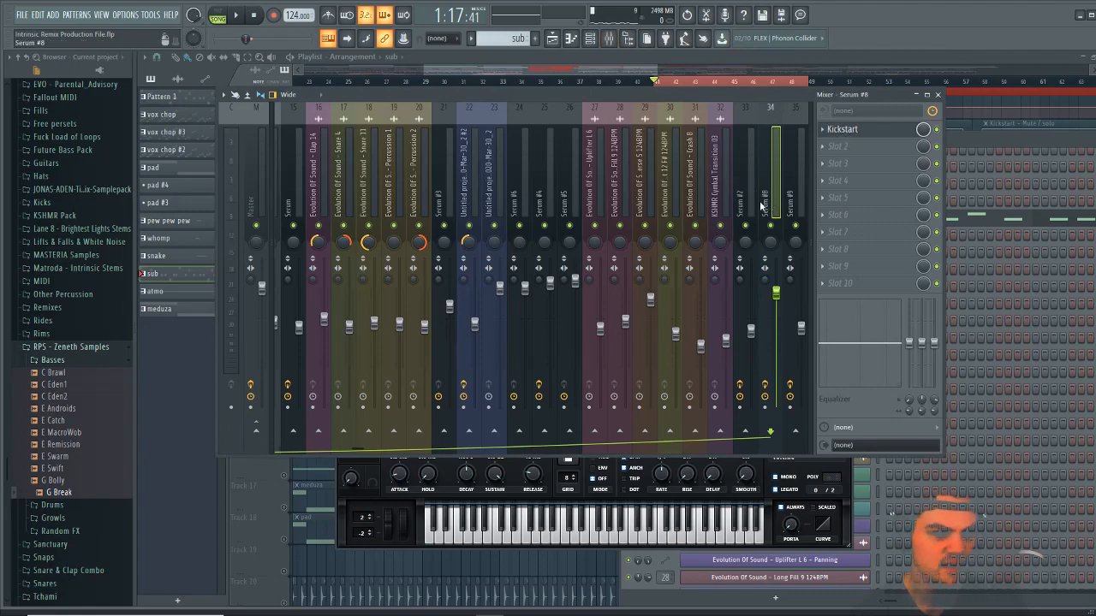
pyautogui.moveTo(673, 211); pyautogui.dragTo(797, 212)
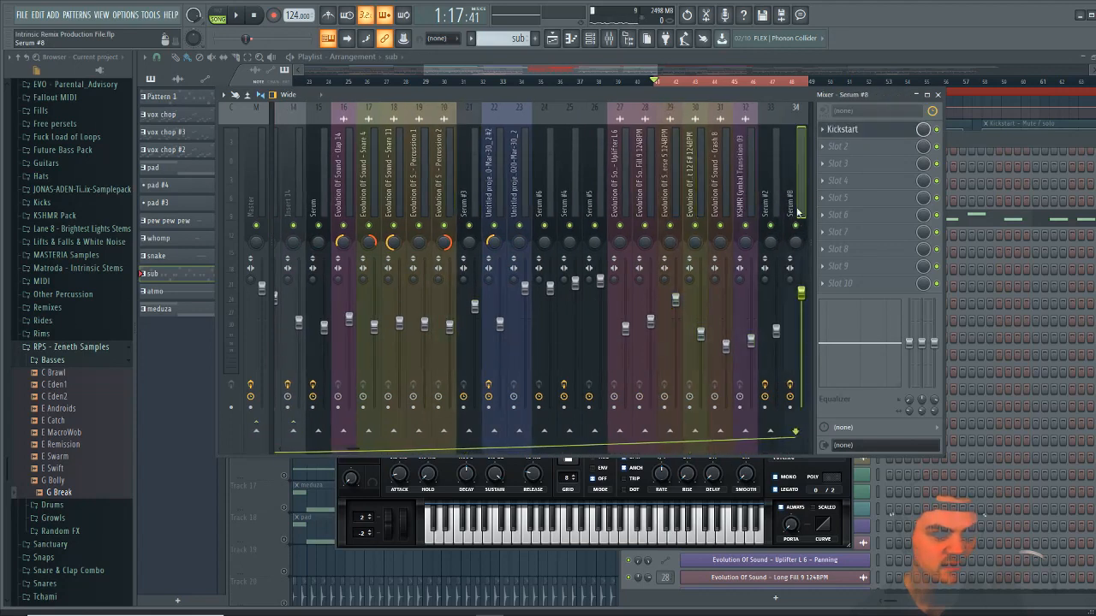
pyautogui.moveTo(359, 451); pyautogui.dragTo(263, 449)
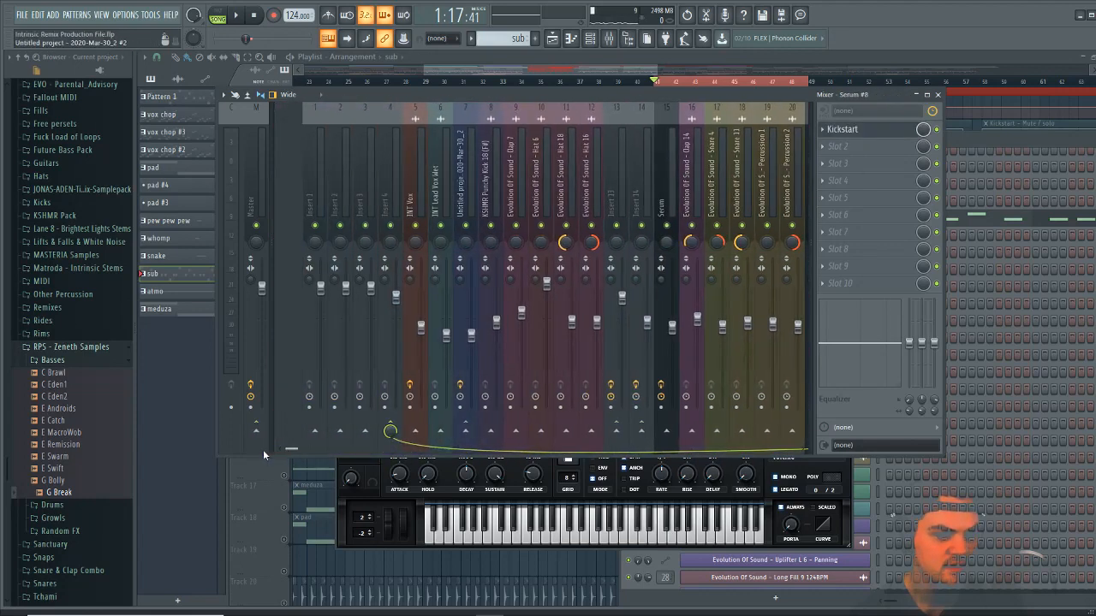
pyautogui.click(371, 214)
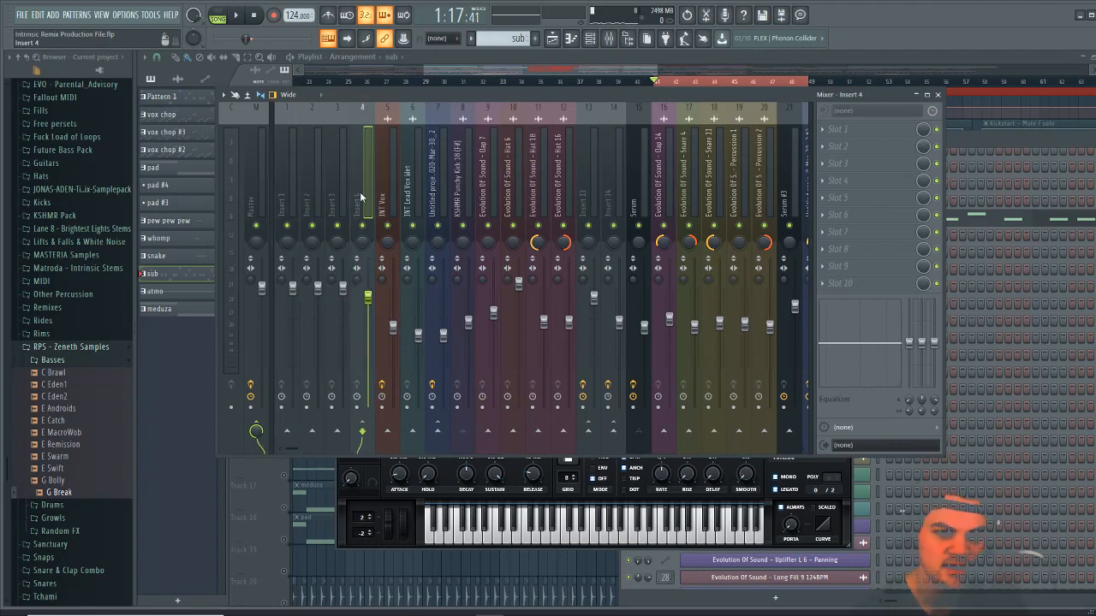
# Switch back to Pattern 1 and show the Serum channel's mixer track 15
pyautogui.click(1008, 147)
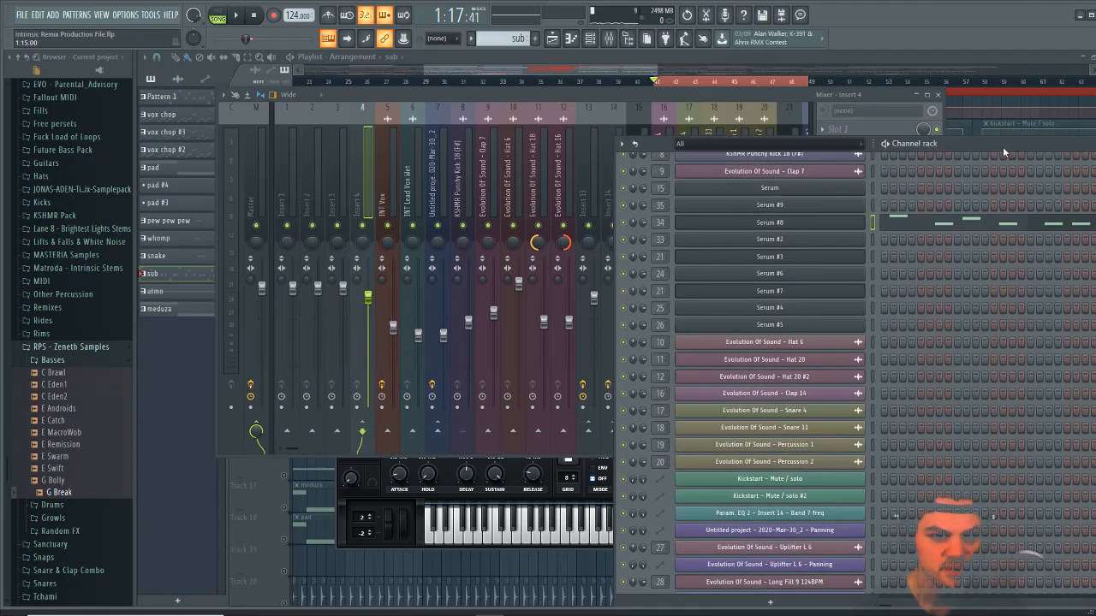
pyautogui.moveTo(1002, 146); pyautogui.dragTo(739, 122)
pyautogui.click(479, 38)
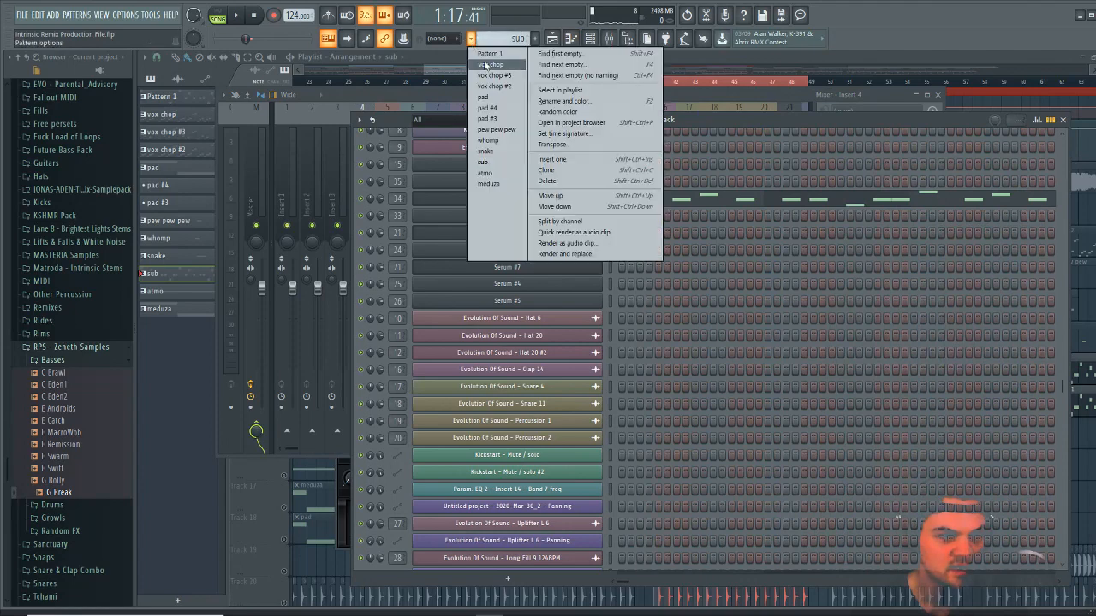
pyautogui.click(491, 53)
pyautogui.click(572, 165)
pyautogui.press('F9')
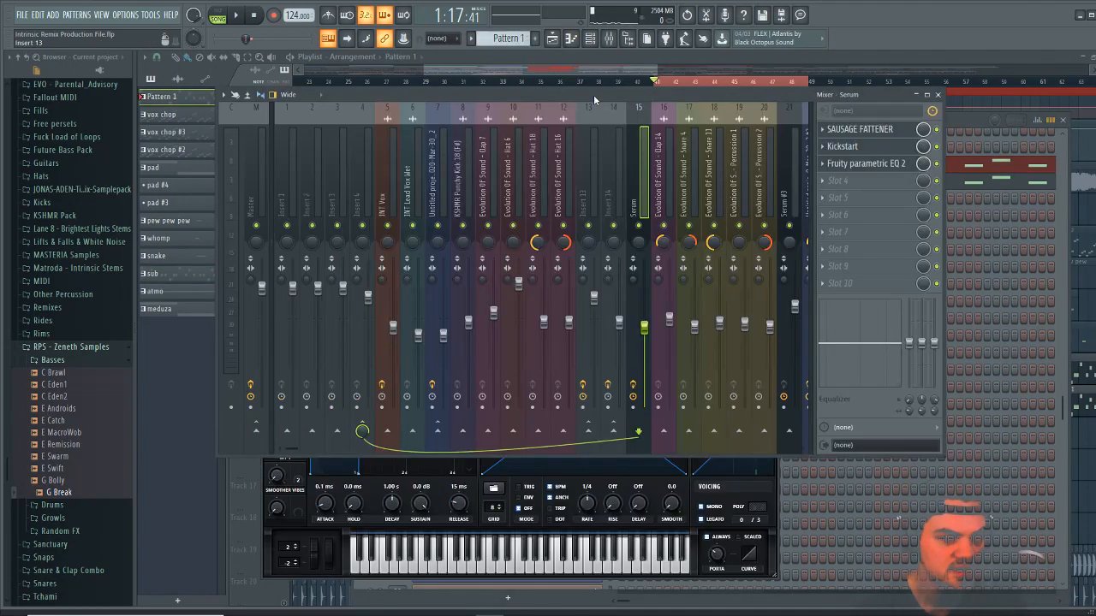
# Play Pattern 1 while examining Sausage Fattener, Kickstart and Fruity parametric EQ 2 on the Serum mixer track
pyautogui.press('space')
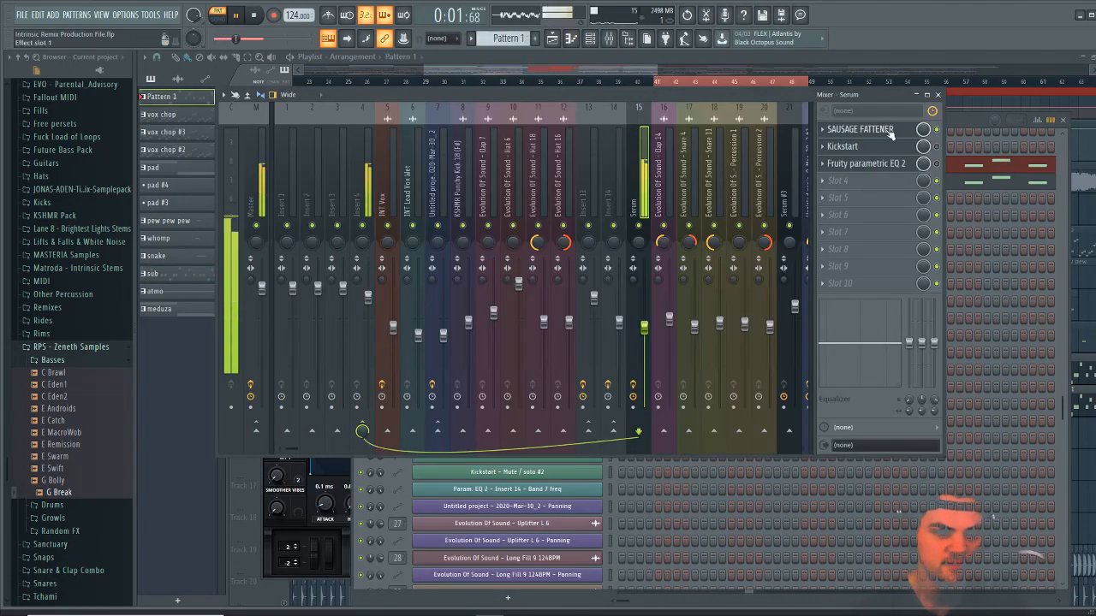
pyautogui.click(908, 129)
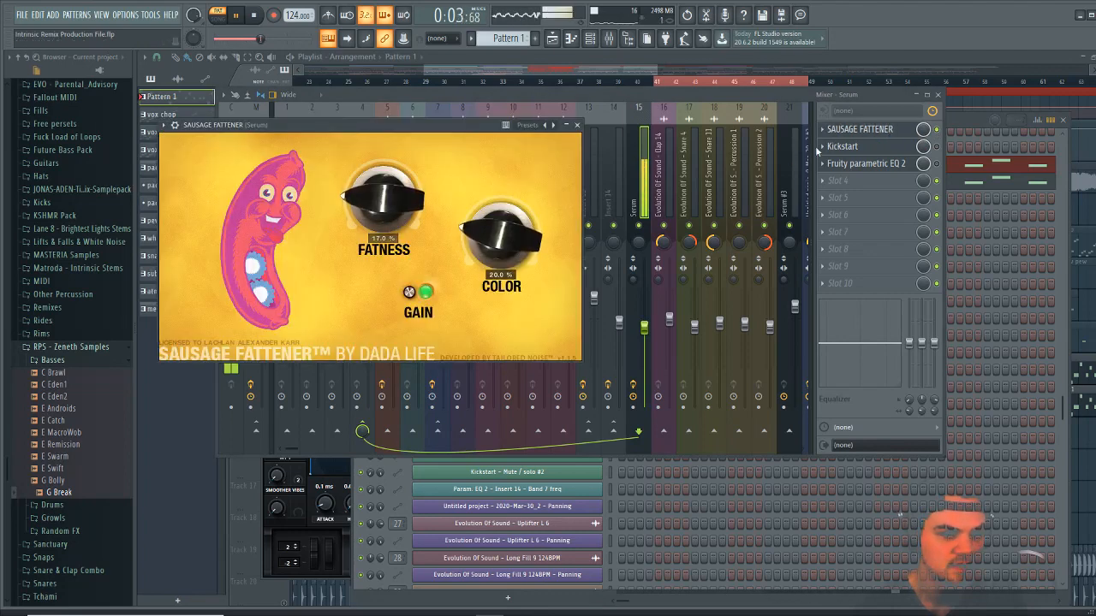
pyautogui.click(824, 148)
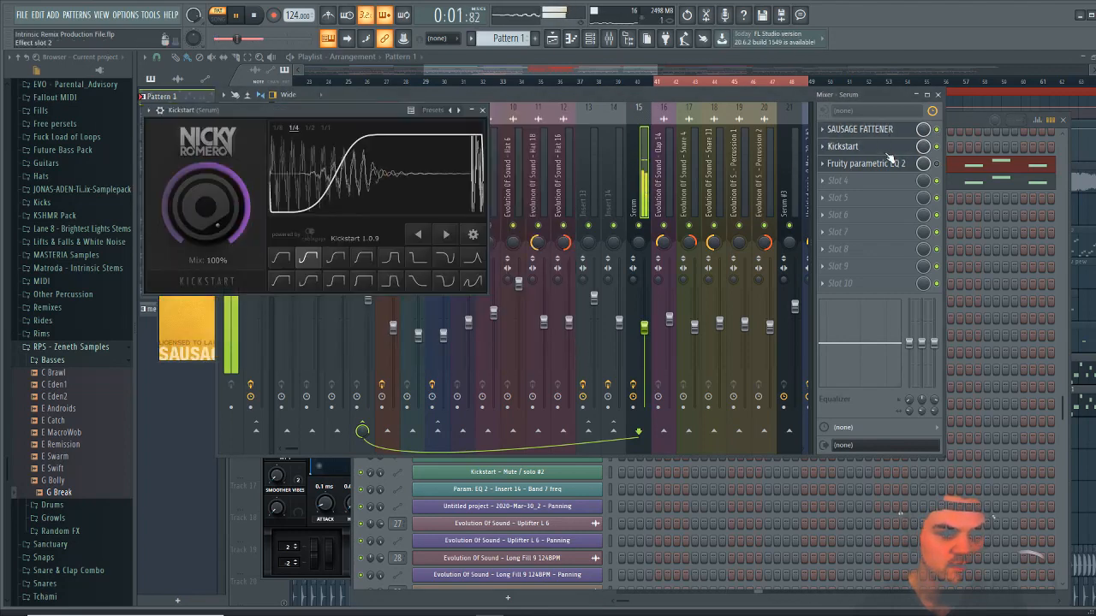
pyautogui.click(938, 171)
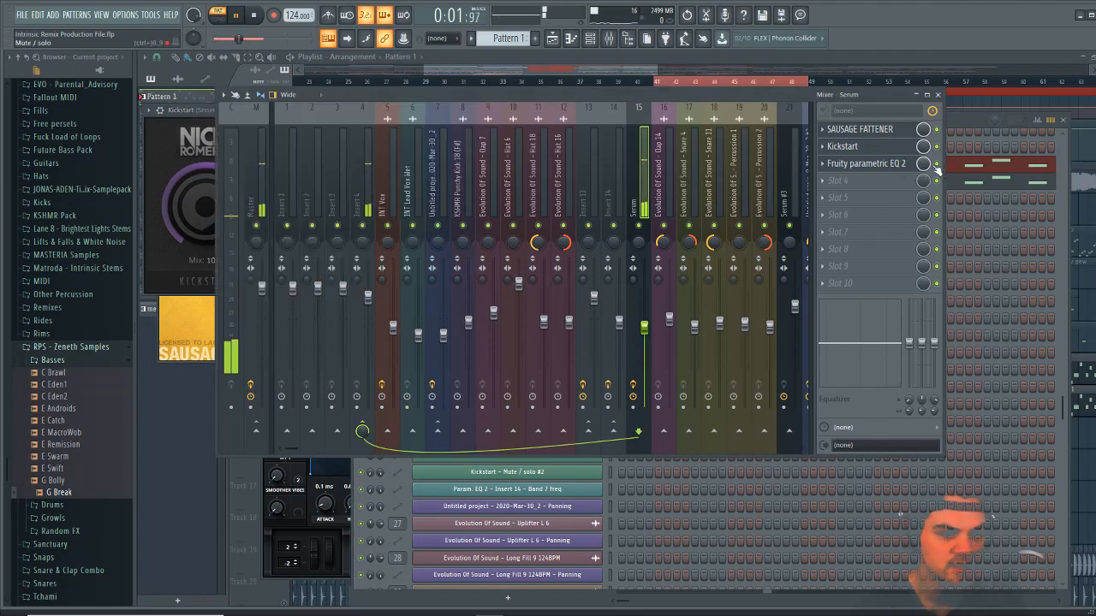
pyautogui.click(865, 163)
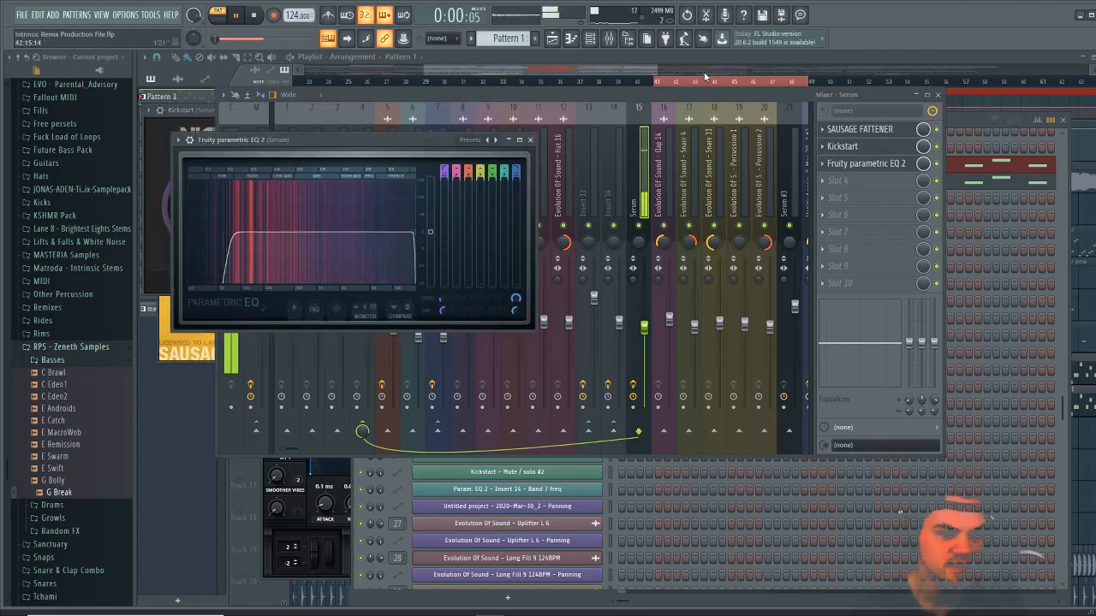
pyautogui.click(856, 95)
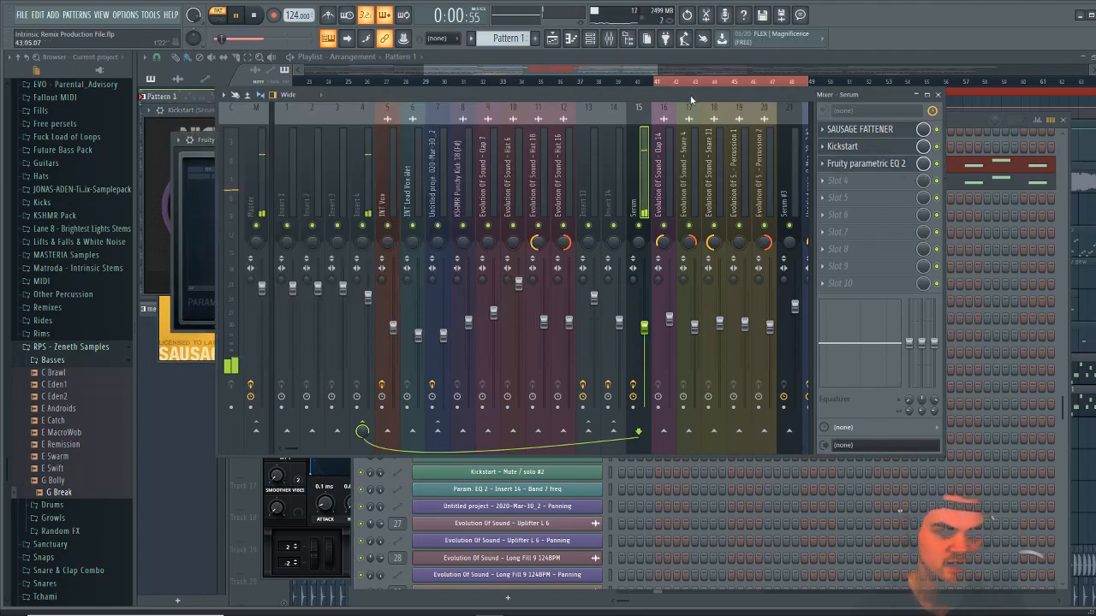
# Examine the Fruity parametric EQ 2 and Kickstart effects on the Serum #9 mixer track
pyautogui.click(965, 123)
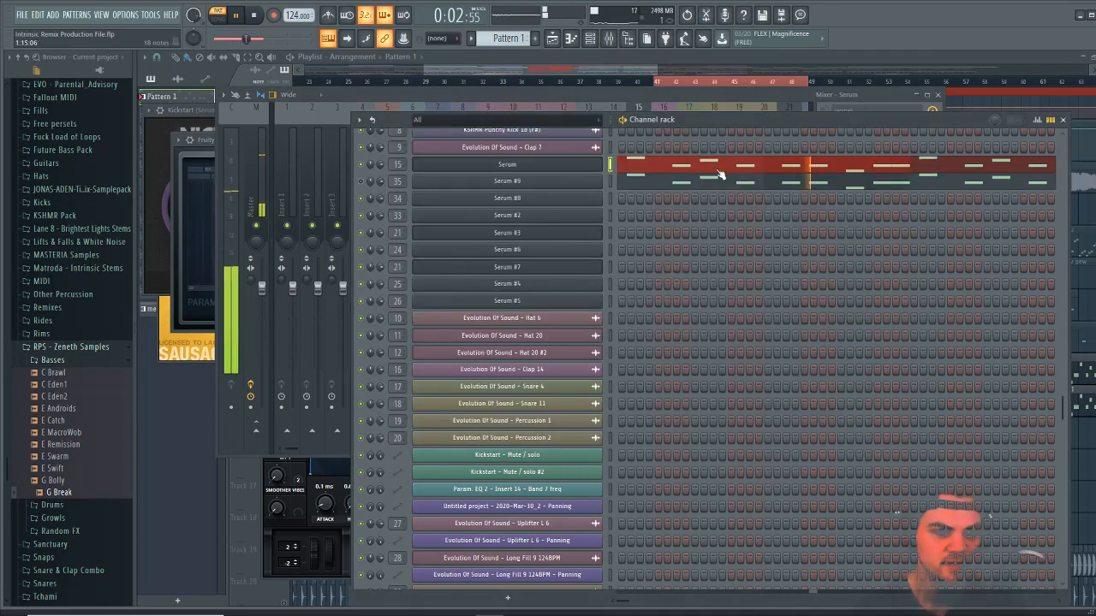
pyautogui.click(454, 97)
pyautogui.moveTo(294, 448); pyautogui.dragTo(389, 442)
pyautogui.click(630, 167)
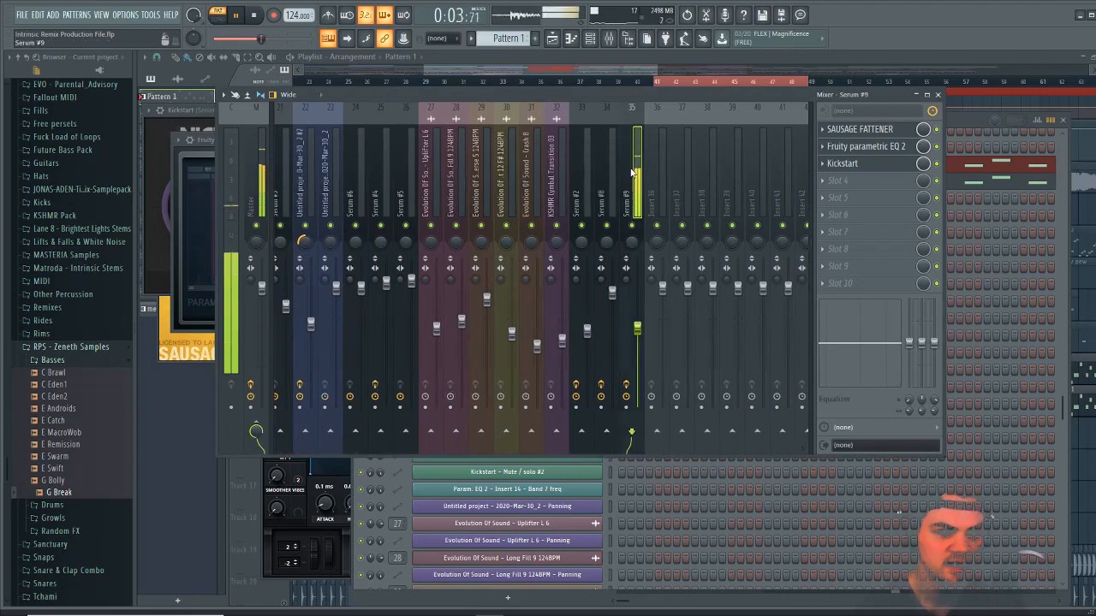
pyautogui.click(874, 147)
pyautogui.click(874, 146)
pyautogui.click(848, 164)
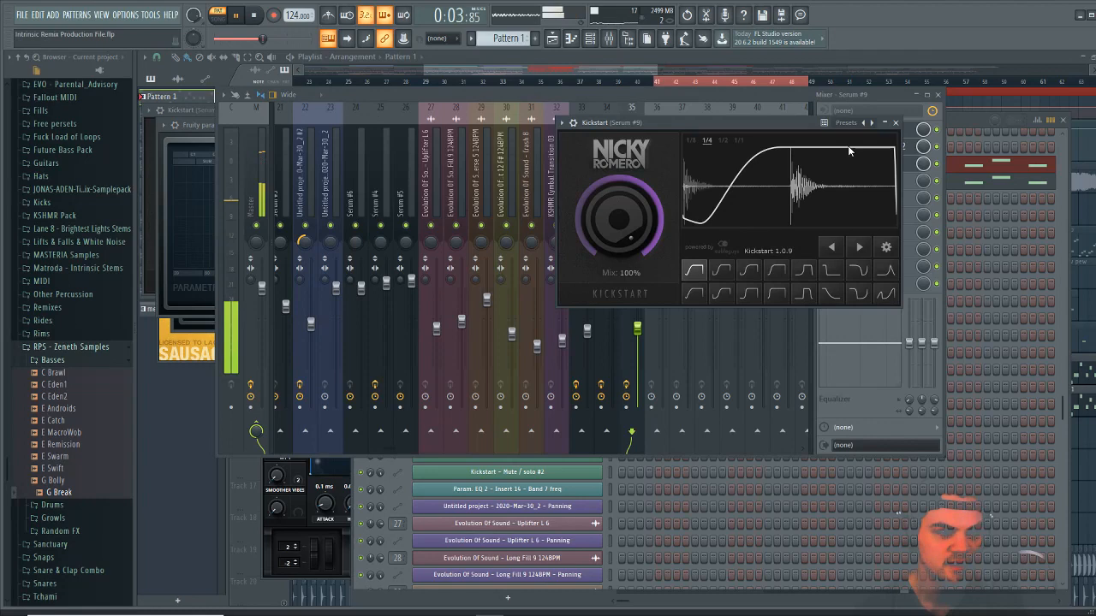
# Inspect the Insert 4 mixer track that receives the bass sounds and stop playback
pyautogui.click(730, 105)
pyautogui.moveTo(452, 446); pyautogui.dragTo(297, 463)
pyautogui.click(362, 214)
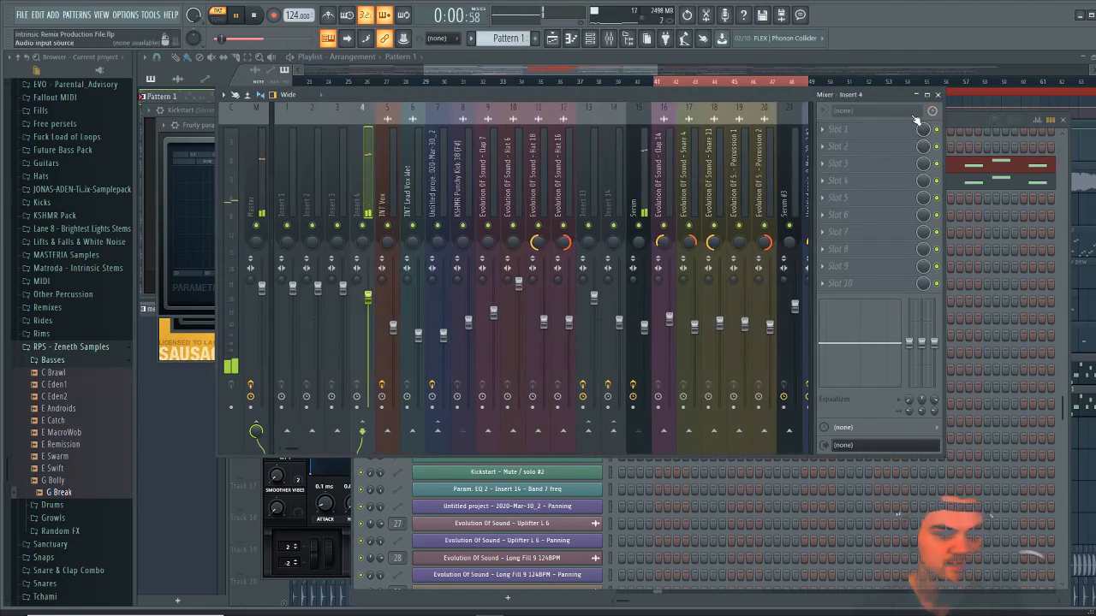
pyautogui.press('space')
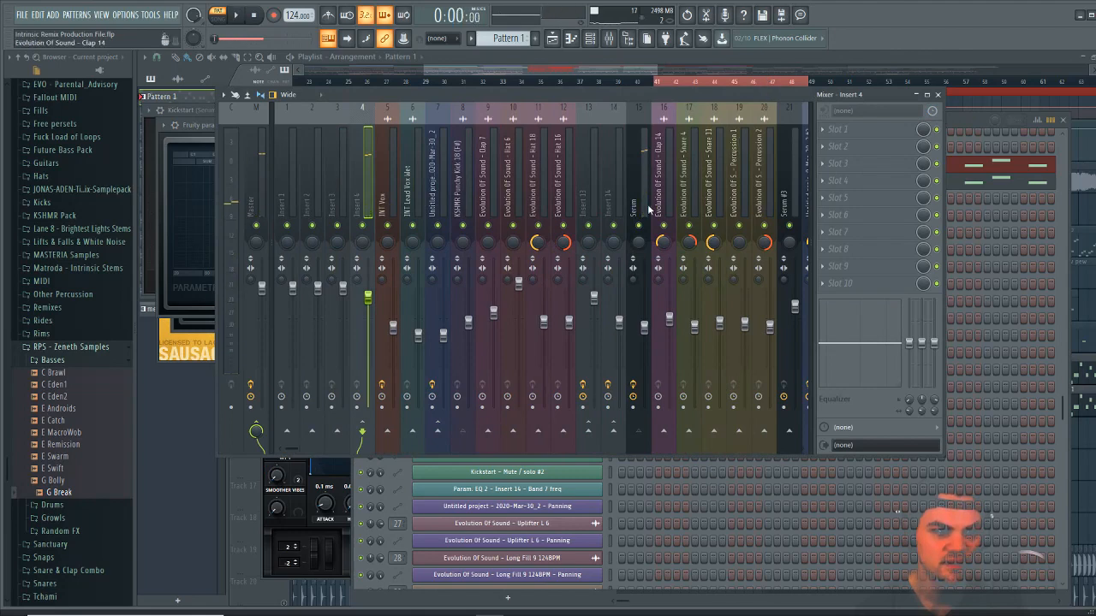
# Reopen Kickstart on the Serum mixer track to examine its sidechain curve
pyautogui.click(644, 209)
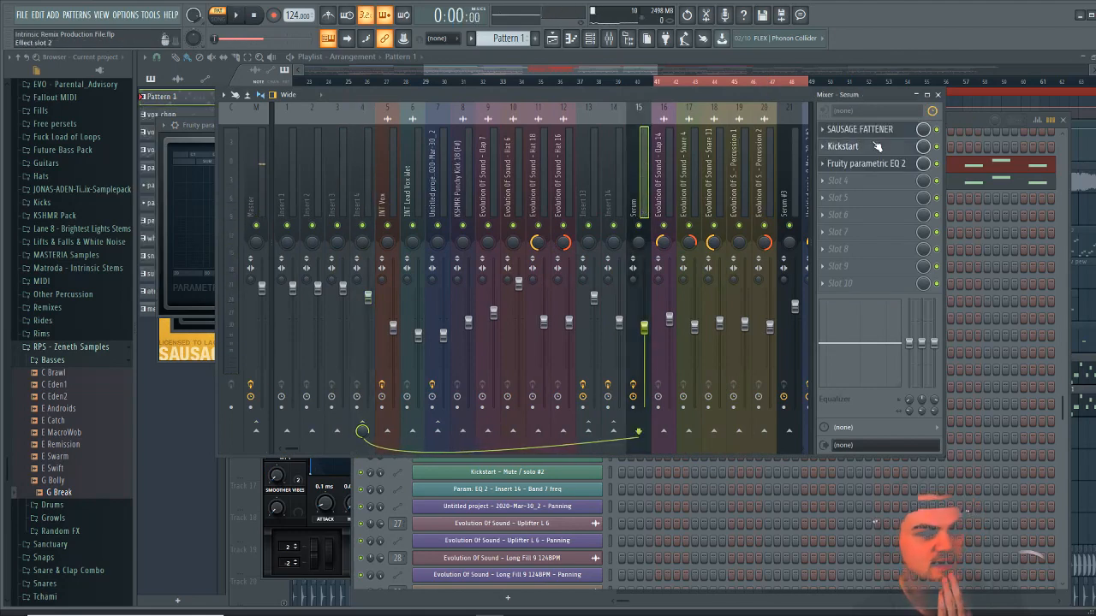
pyautogui.click(873, 146)
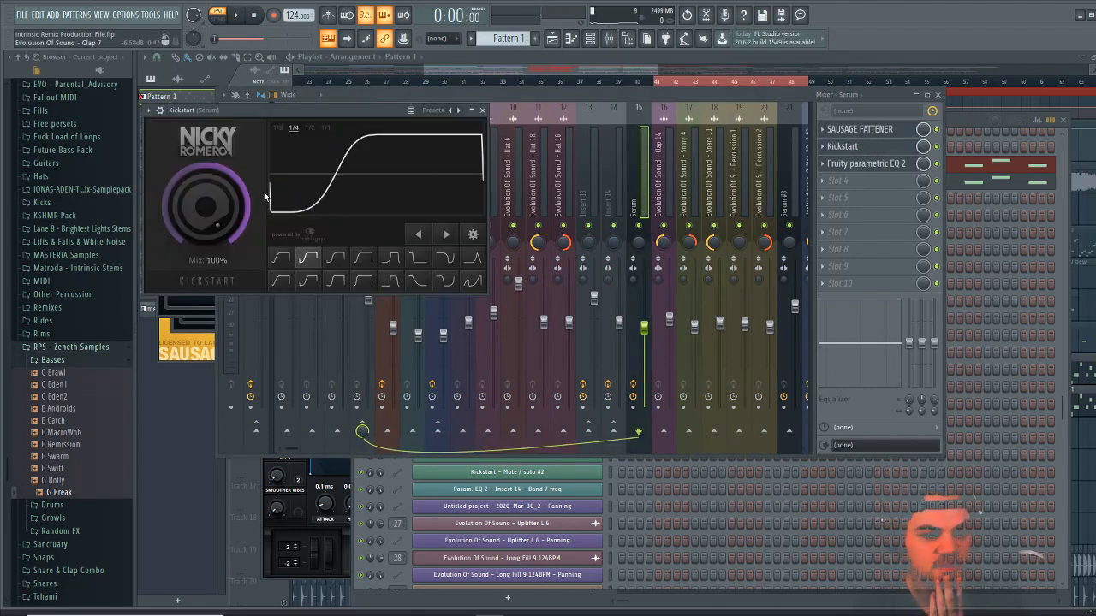
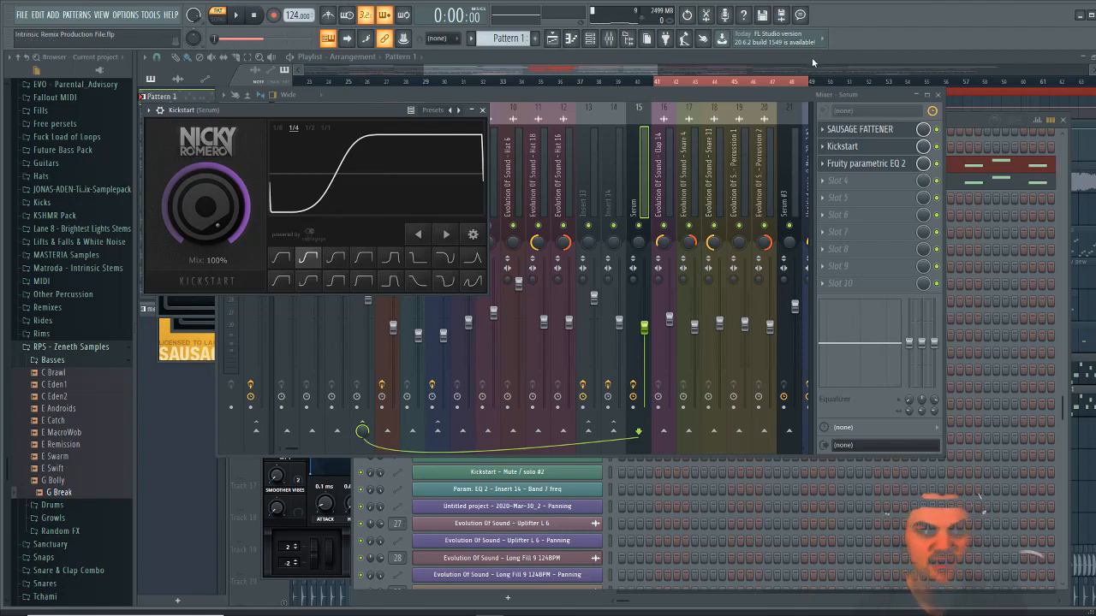
# Return to the playlist, solo Track 9 and look through the arrangement's tracks
pyautogui.click(959, 119)
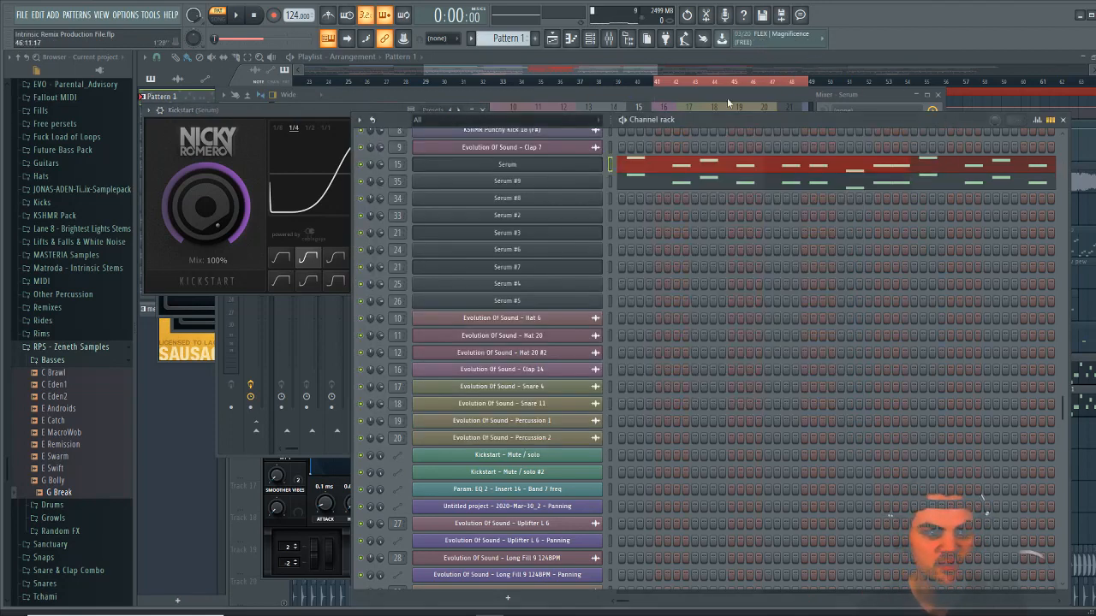
pyautogui.moveTo(557, 74); pyautogui.dragTo(582, 72)
pyautogui.rightClick(279, 227)
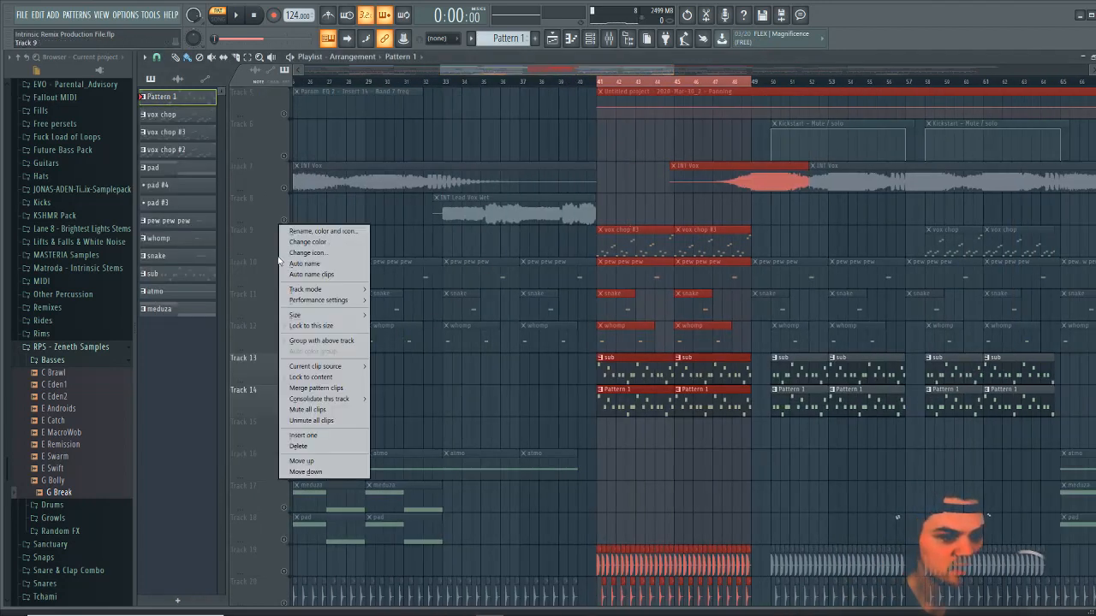
pyautogui.click(258, 246)
pyautogui.scroll(1, 582, 458)
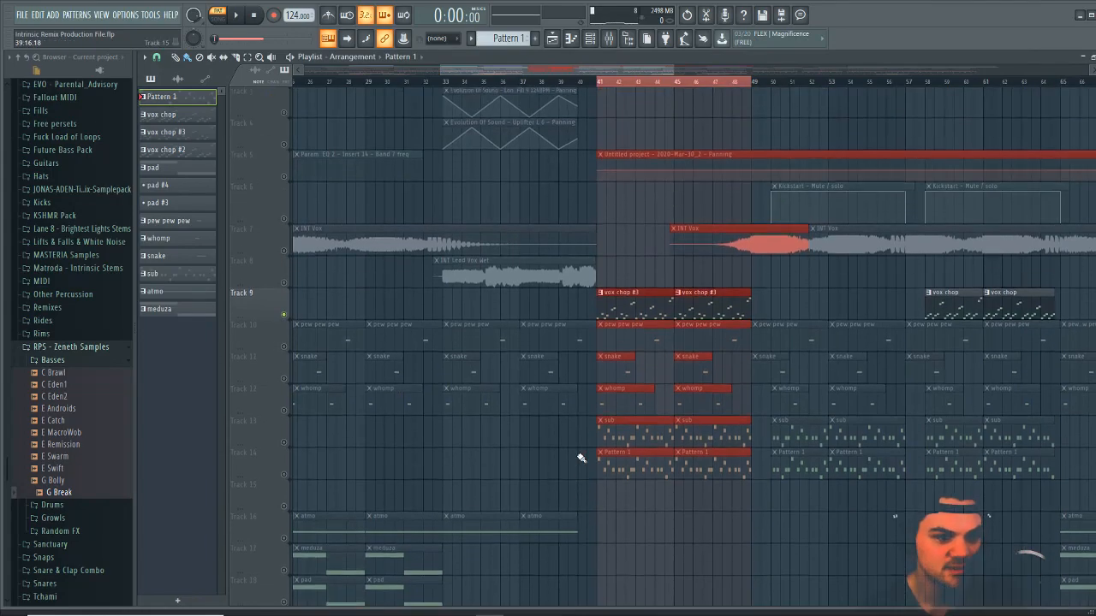
pyautogui.scroll(-8, 585, 460)
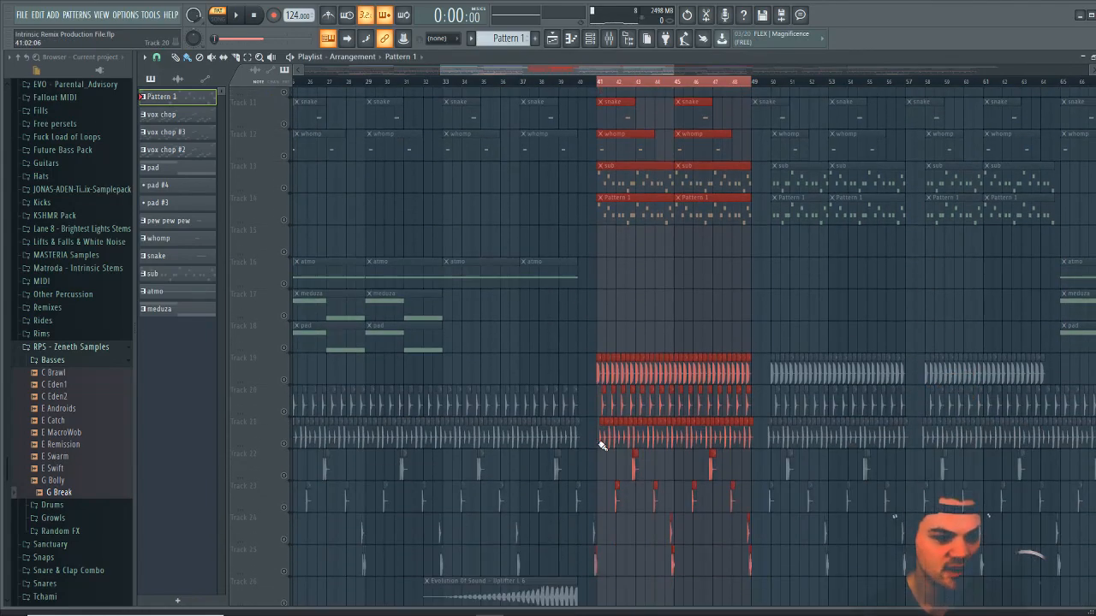
pyautogui.scroll(-5, 603, 446)
pyautogui.scroll(17, 608, 438)
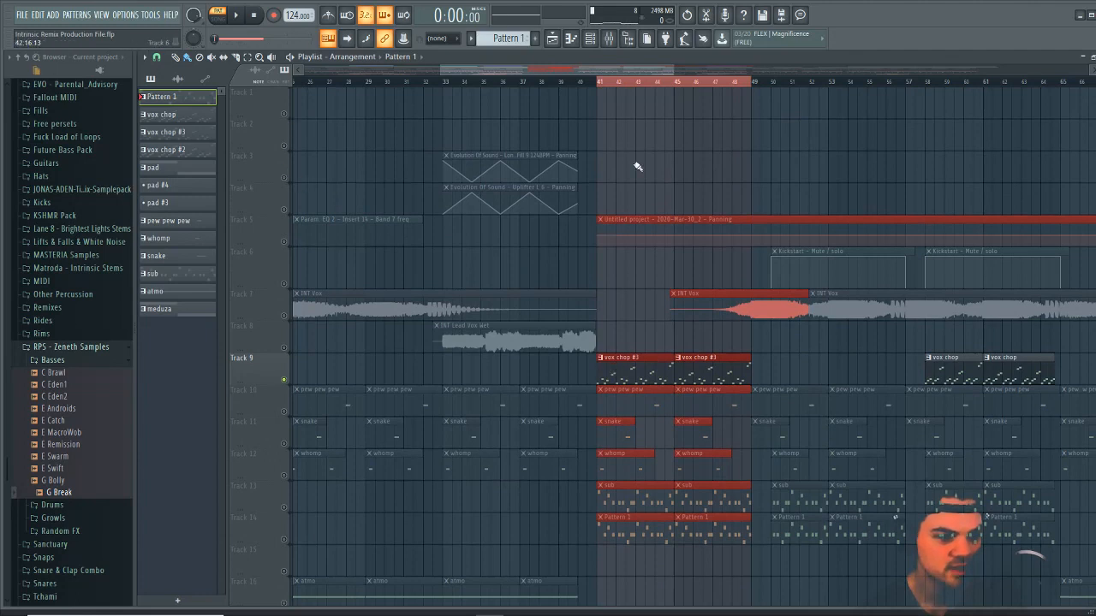
# Solo Track 8, play it from bar 33 and inspect the INT Lead Vox Wet mixer track for effects
pyautogui.click(283, 339)
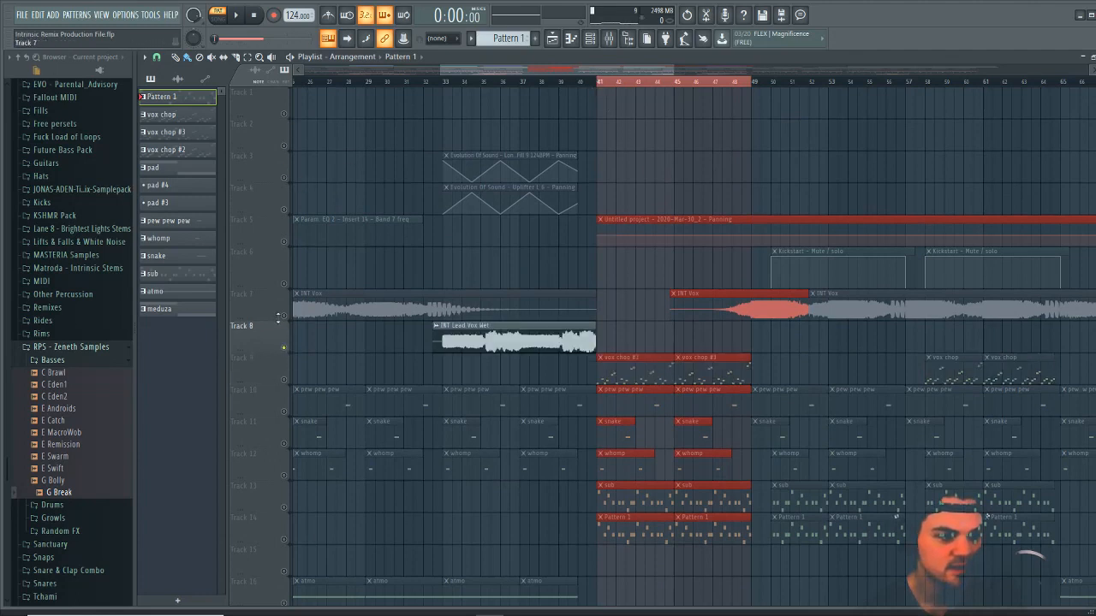
pyautogui.click(448, 82)
pyautogui.press('space')
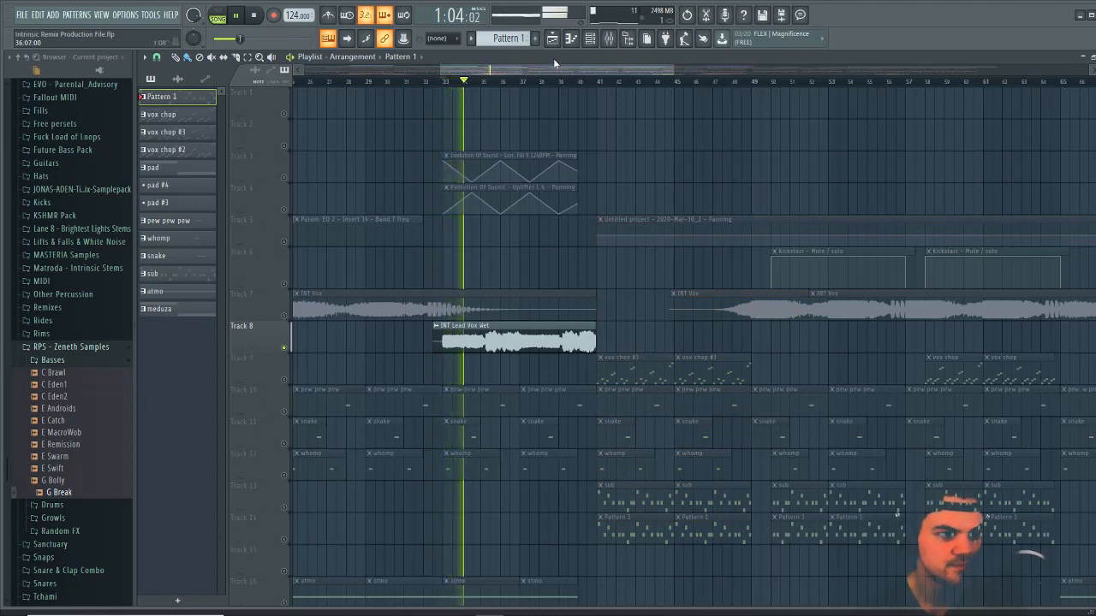
pyautogui.press('F9')
pyautogui.click(404, 240)
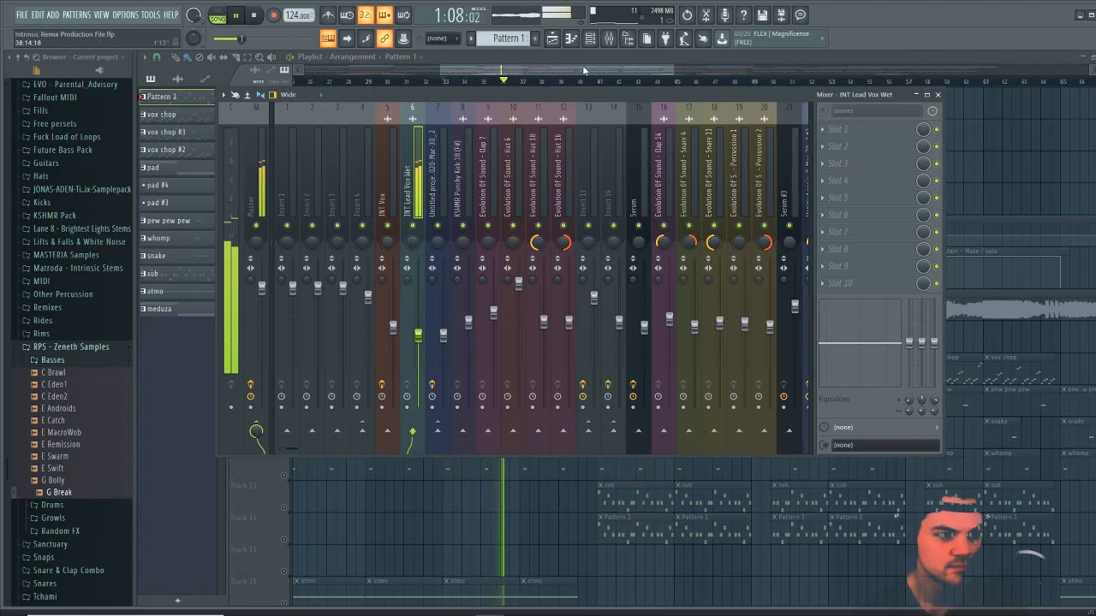
pyautogui.press('space')
pyautogui.press('F9')
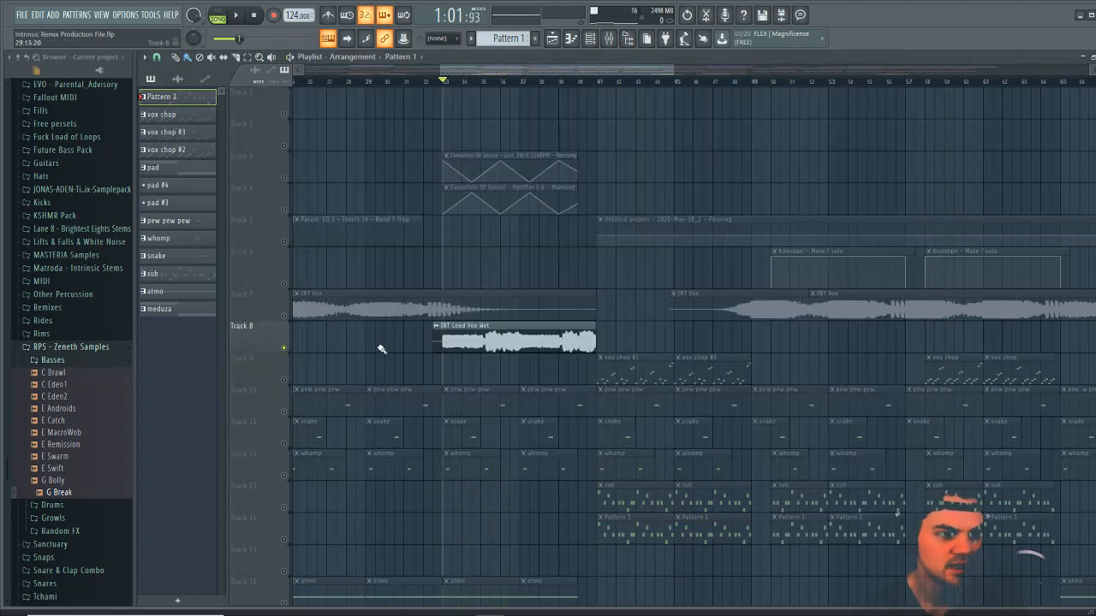
# Solo Track 7 and play the INT Vox clip from bar 17
pyautogui.click(285, 315)
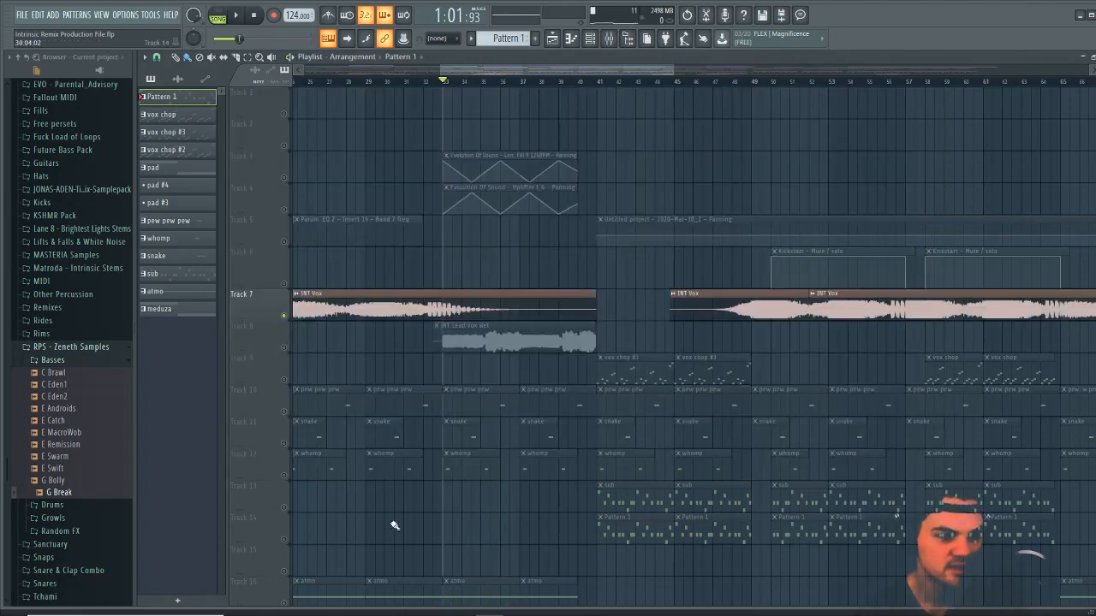
pyautogui.moveTo(473, 71); pyautogui.dragTo(415, 72)
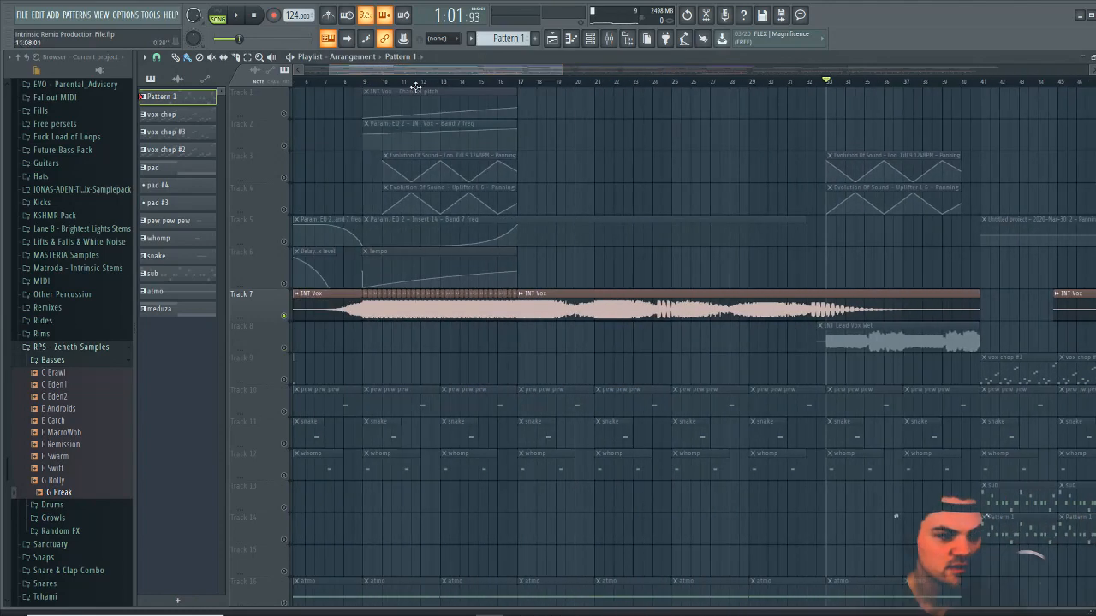
pyautogui.click(519, 83)
pyautogui.press('space')
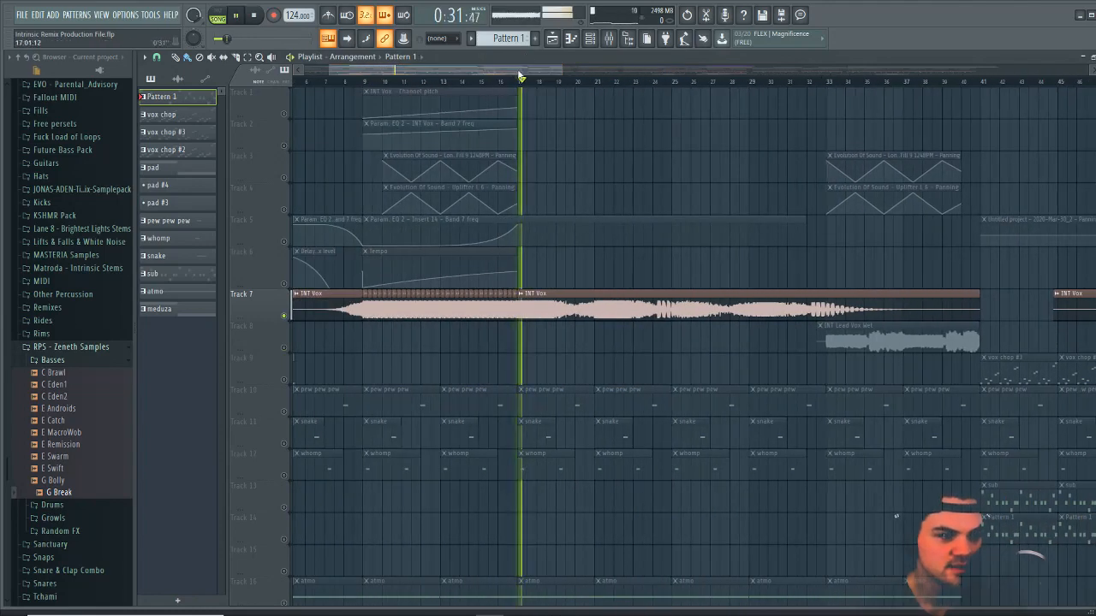
# Examine Fruity parametric EQ 2 and Kickstart on the INT Vox mixer track, then return to the playlist
pyautogui.click(609, 37)
pyautogui.press('Left')
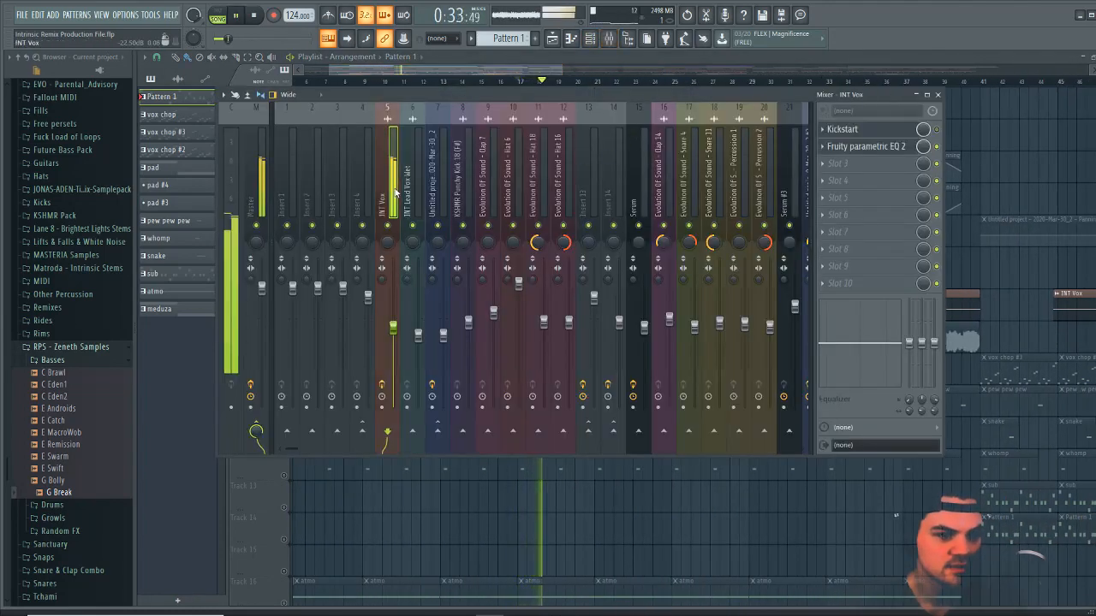
pyautogui.click(867, 146)
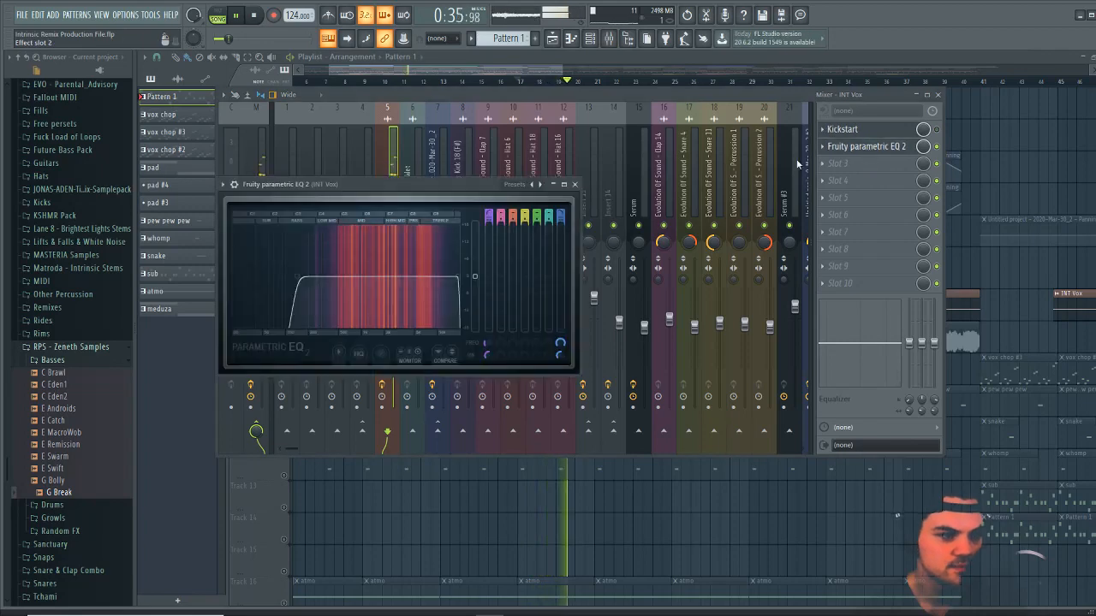
pyautogui.click(843, 129)
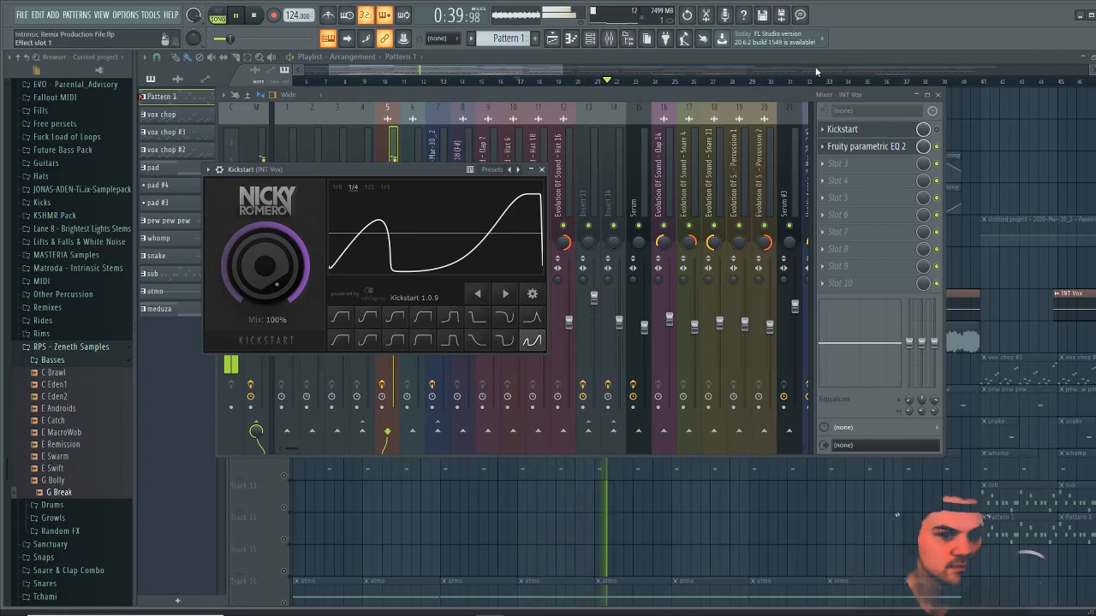
pyautogui.click(782, 62)
pyautogui.click(585, 65)
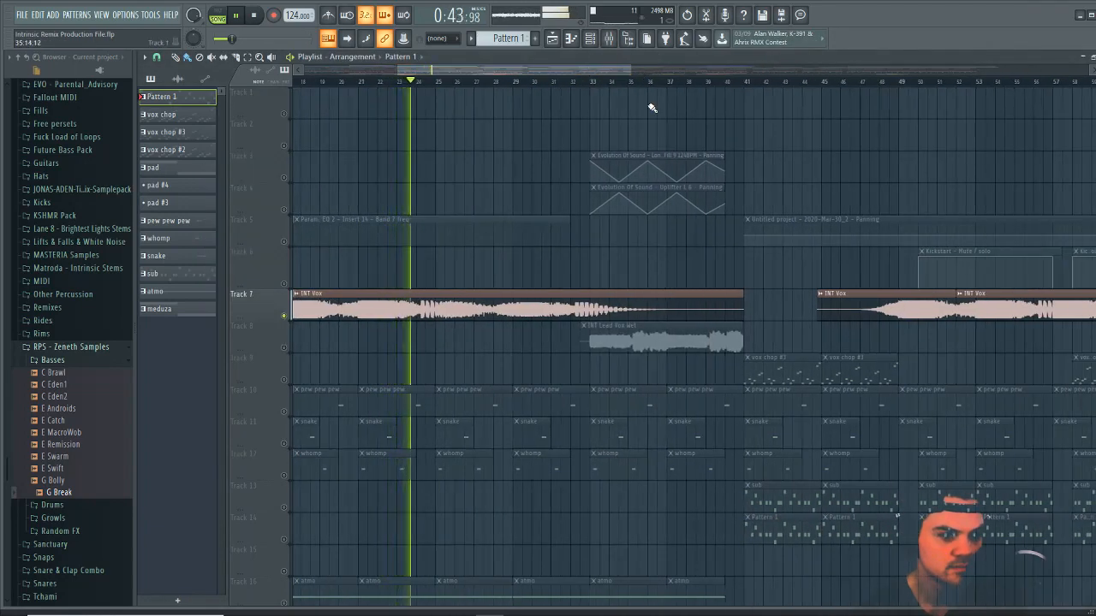
# Unmute playlist Tracks 1 to 6 and Track 8 alongside the INT Vox track, and stop playback
pyautogui.click(283, 242)
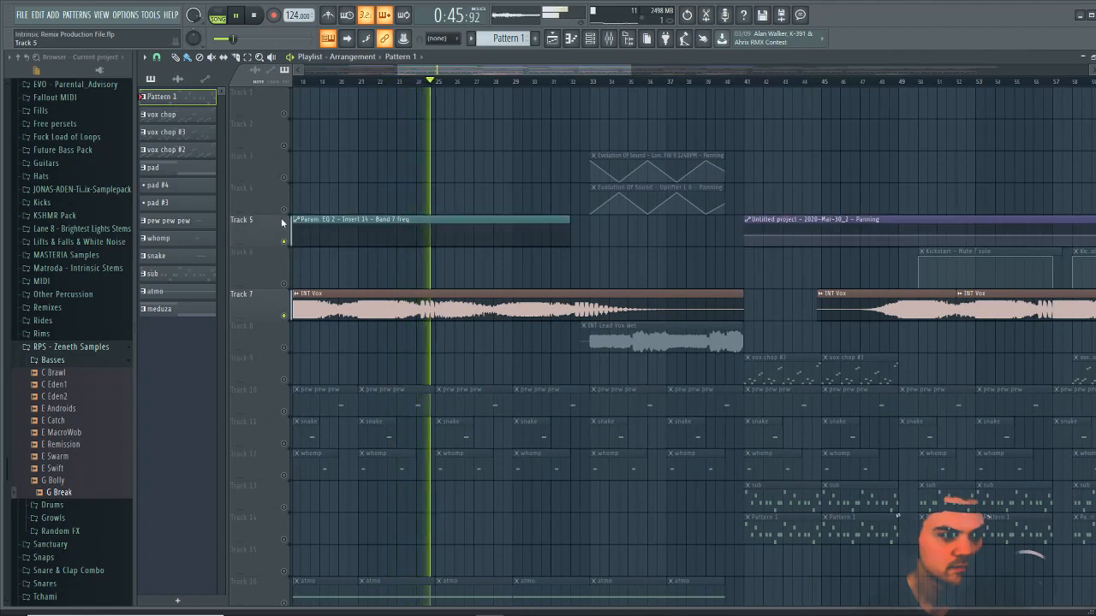
pyautogui.click(283, 209)
pyautogui.click(284, 177)
pyautogui.click(284, 146)
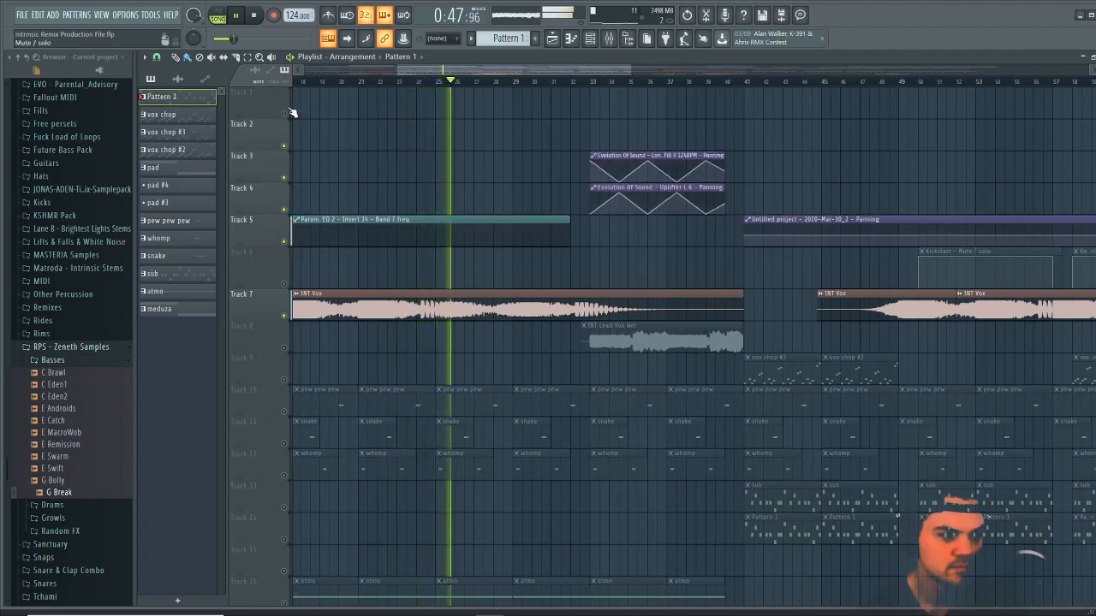
pyautogui.click(284, 114)
pyautogui.press('space')
pyautogui.click(283, 284)
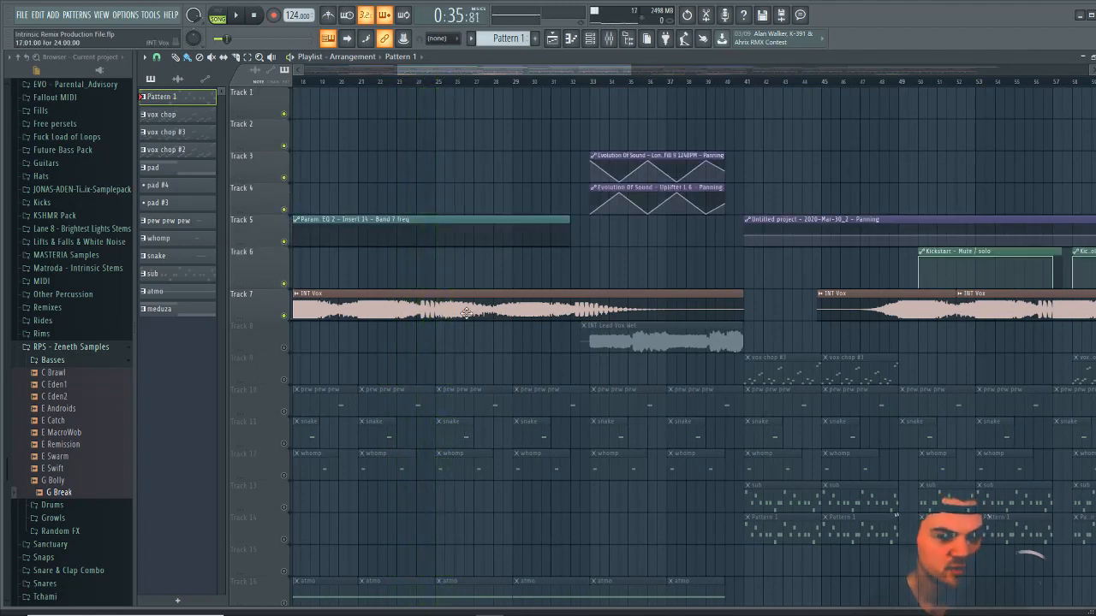
pyautogui.click(284, 349)
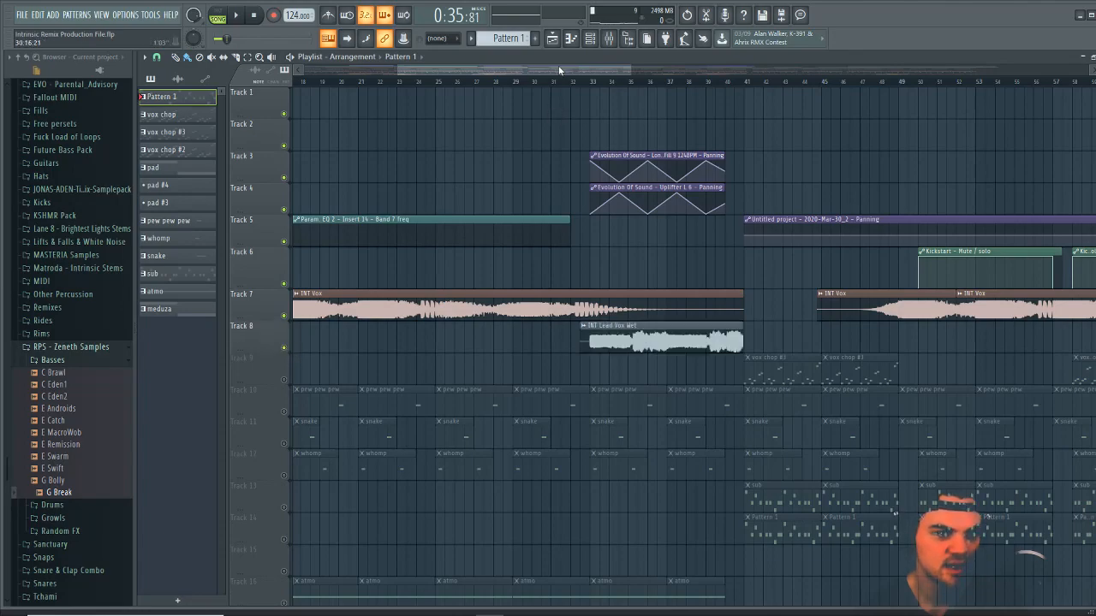
# Play the vocals from bar 49 while examining the automated Kickstart on the INT Vox mixer track
pyautogui.moveTo(559, 69); pyautogui.dragTo(647, 84)
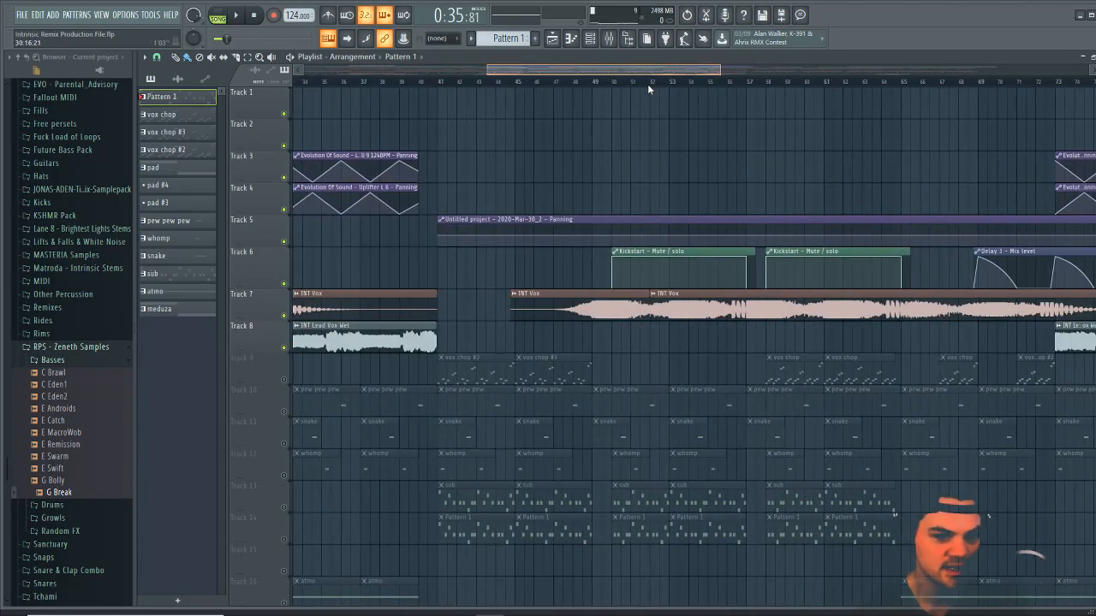
pyautogui.click(590, 81)
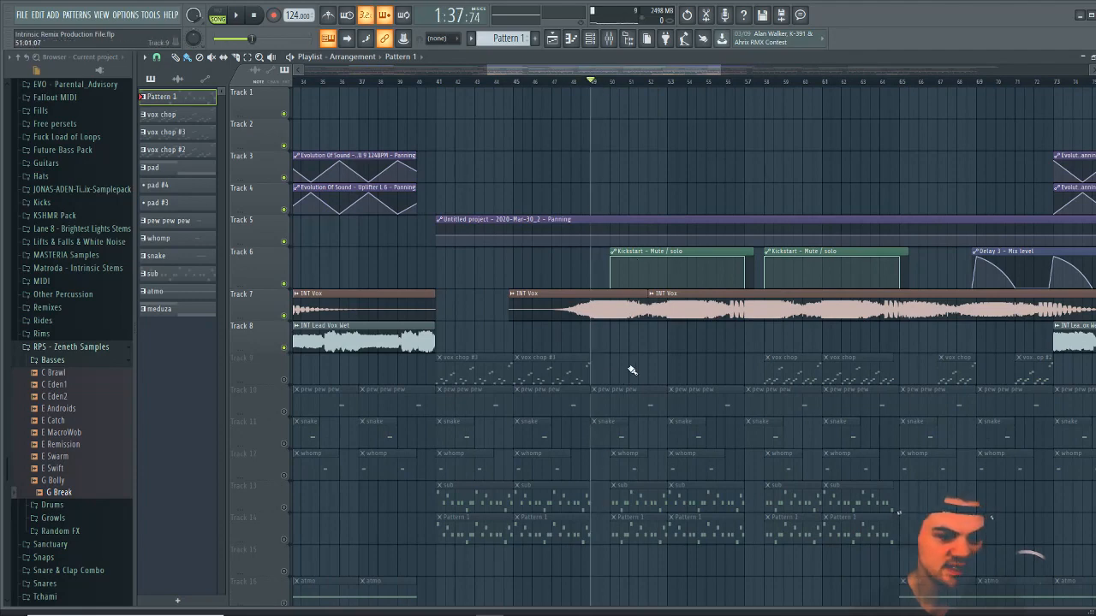
pyautogui.press('space')
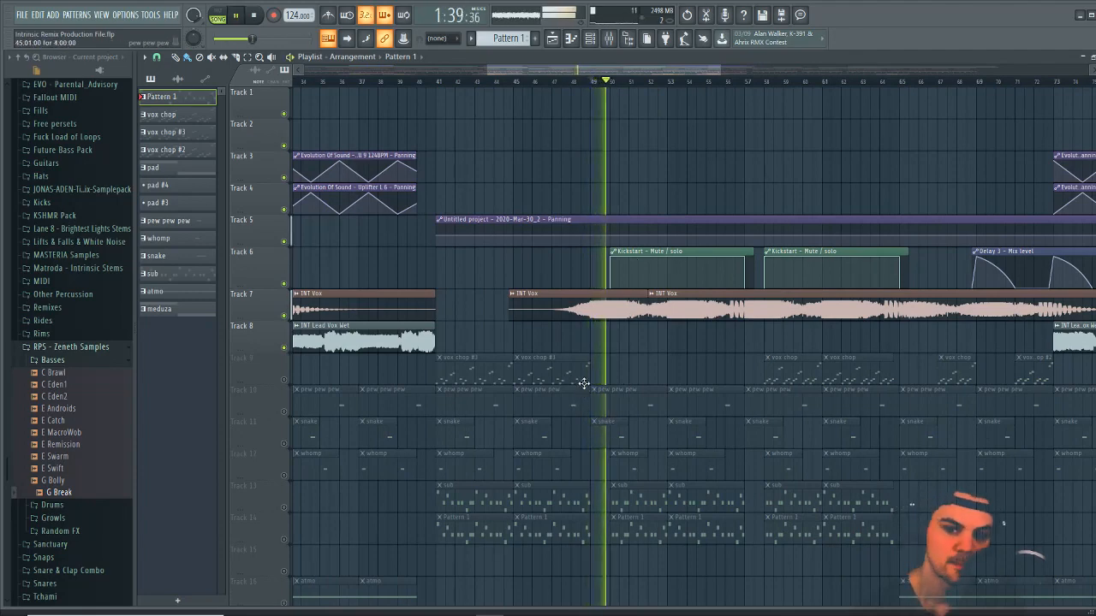
pyautogui.click(610, 40)
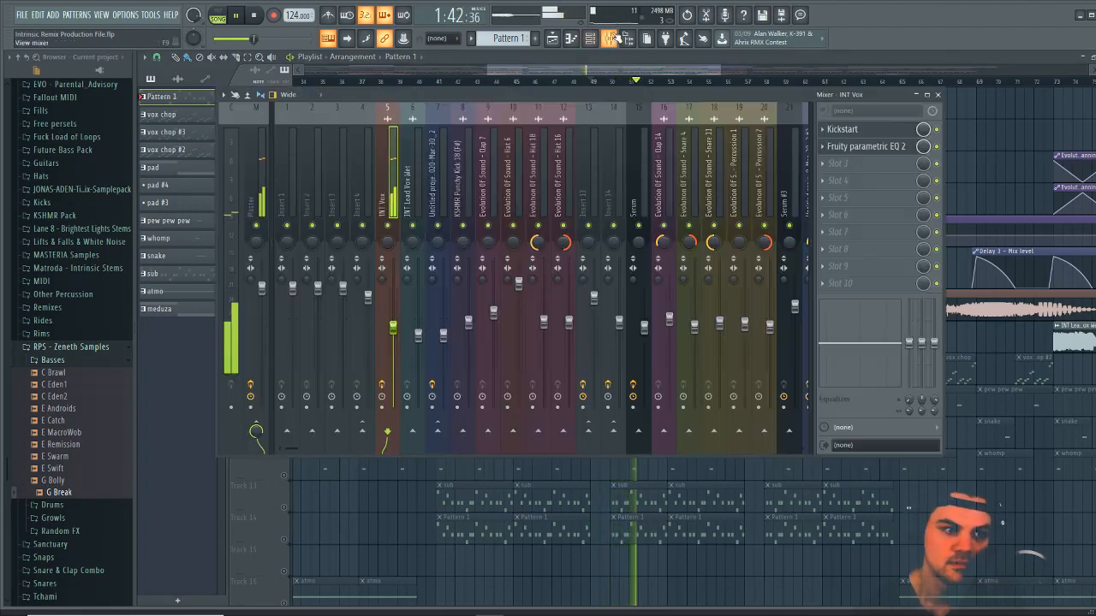
pyautogui.click(869, 129)
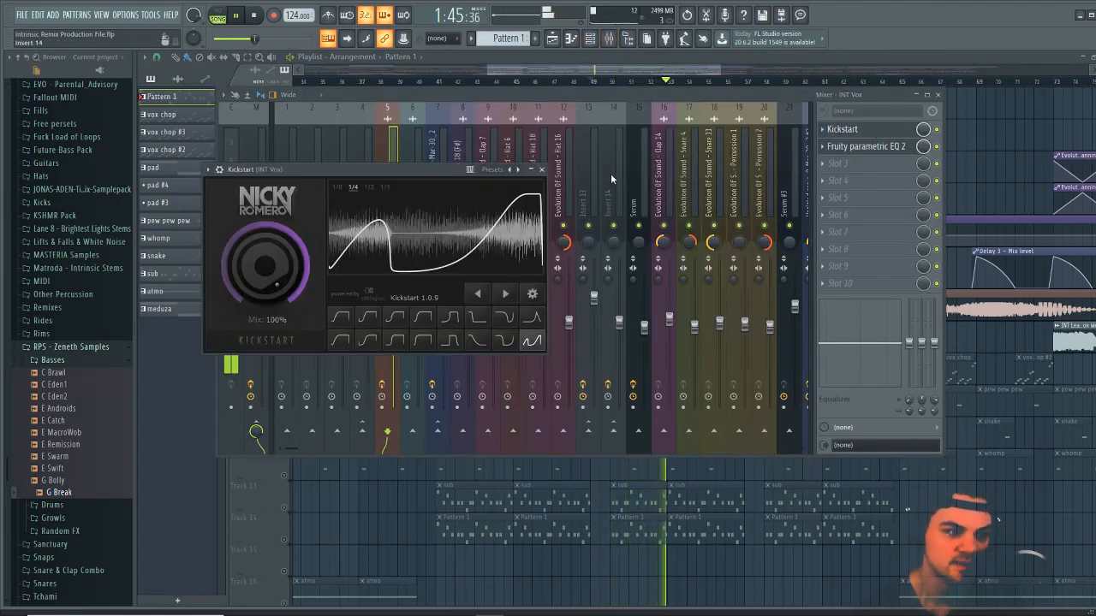
pyautogui.click(711, 53)
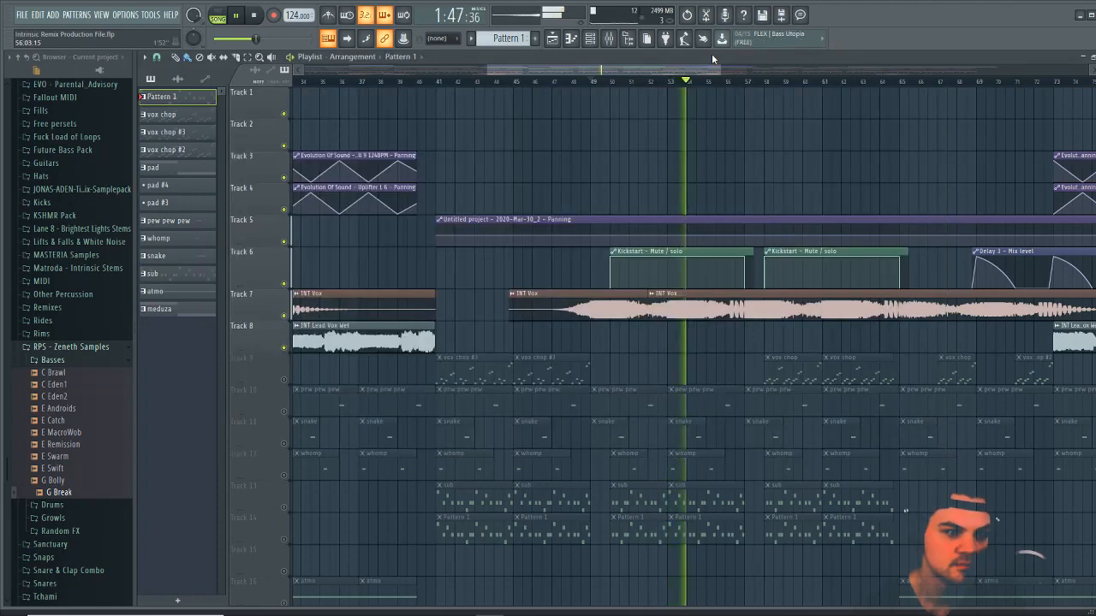
pyautogui.press('space')
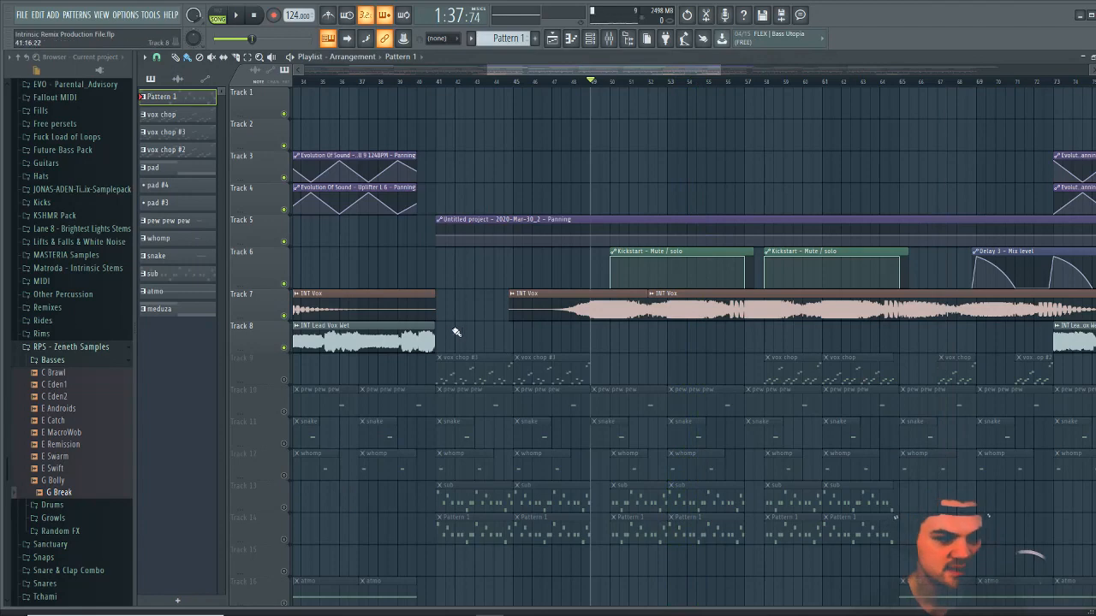
# Solo Track 9 with the vox chop clips and set the playback position to bar 41
pyautogui.rightClick(280, 384)
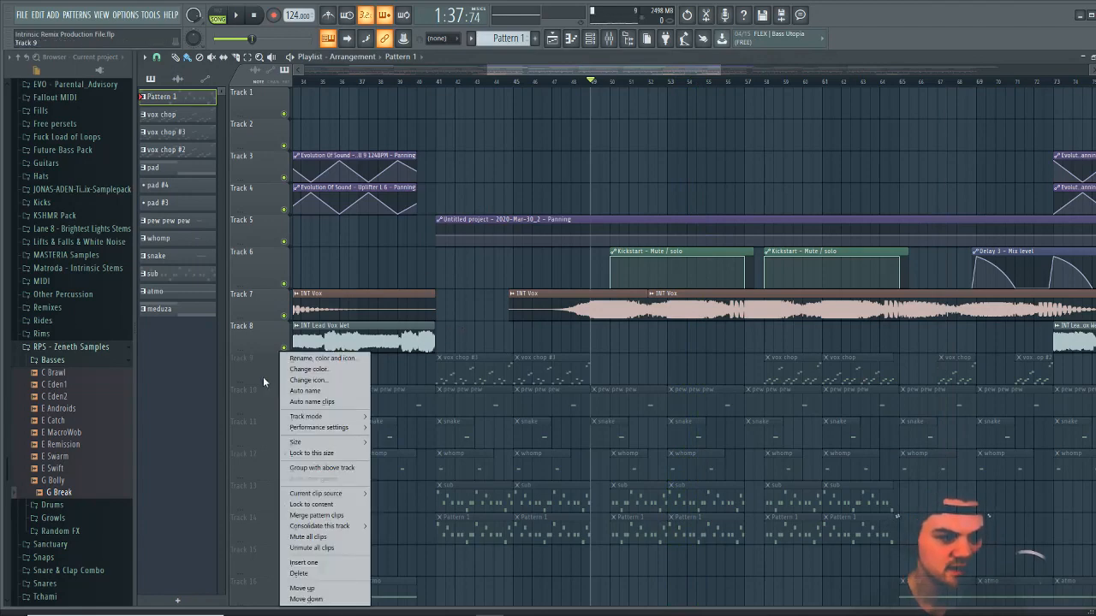
pyautogui.click(284, 384)
pyautogui.rightClick(284, 383)
pyautogui.click(437, 83)
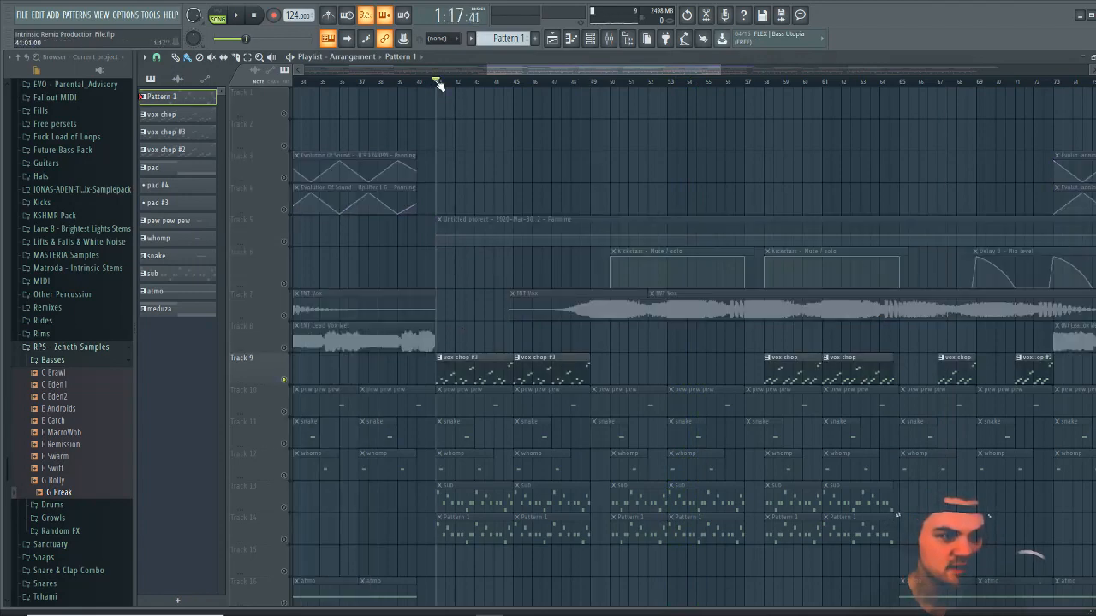
# Unmute Tracks 1 to 8 so the automation and vocals play along with the vox chops
pyautogui.click(286, 284)
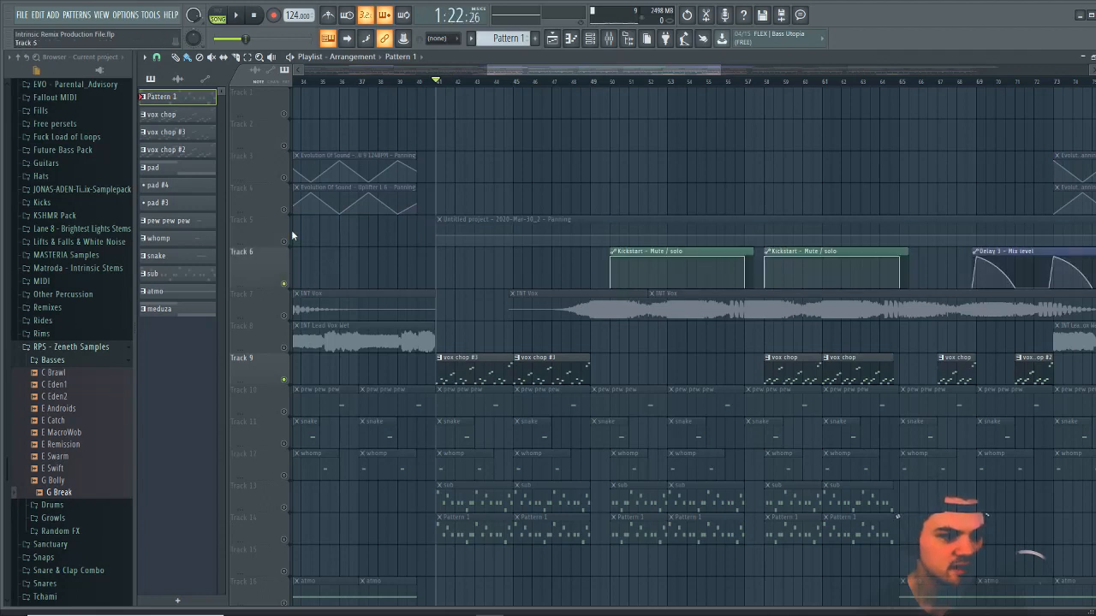
pyautogui.click(284, 242)
pyautogui.click(284, 211)
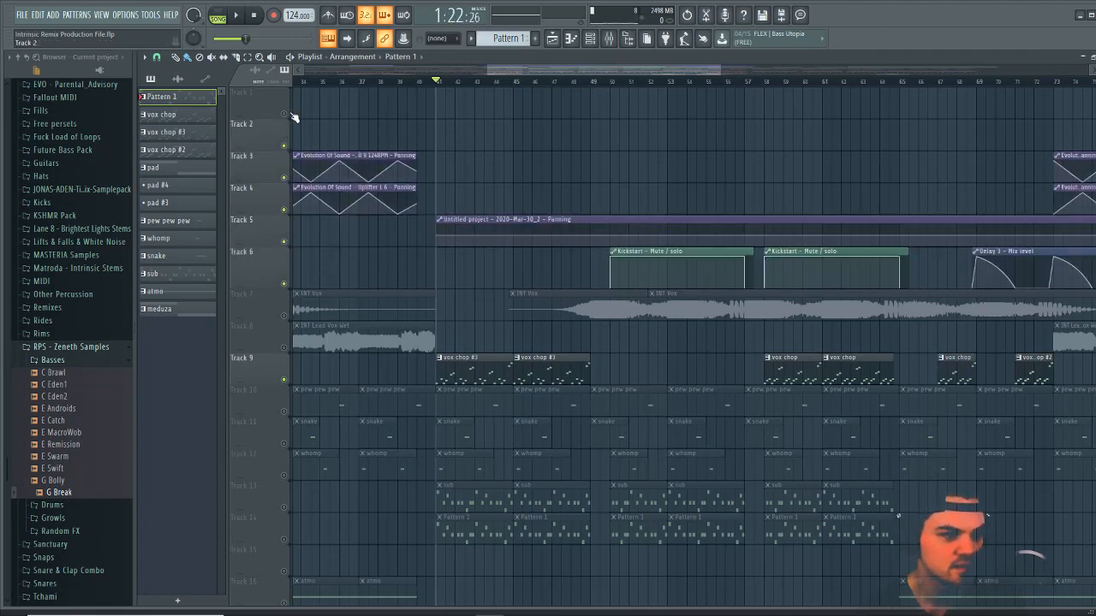
pyautogui.moveTo(289, 318); pyautogui.dragTo(285, 348)
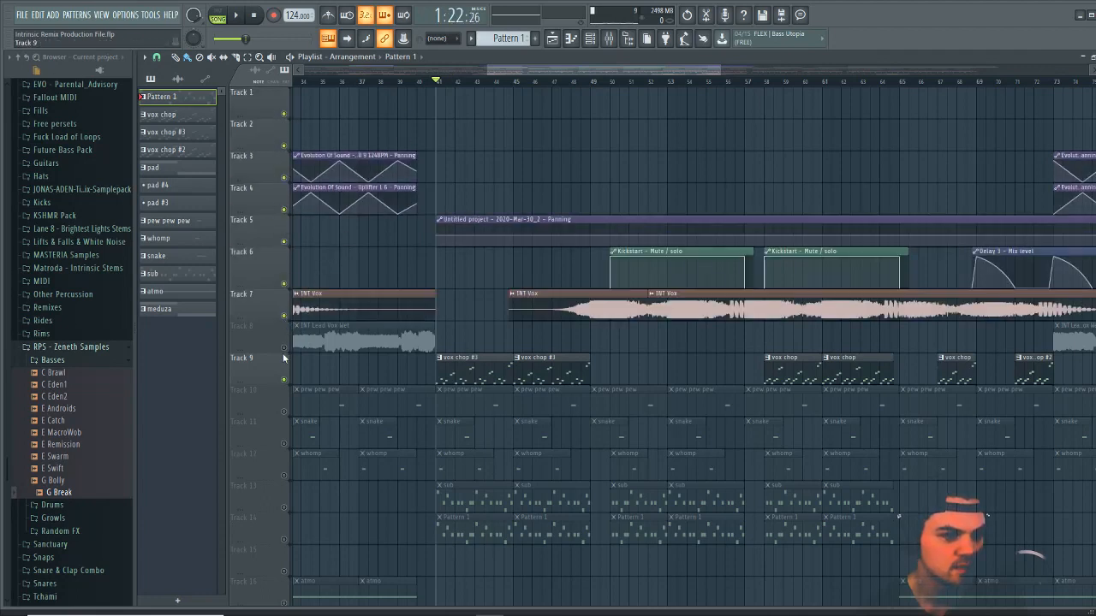
# Play the arrangement from bar 41 and select the vox chop #3 pattern
pyautogui.press('space')
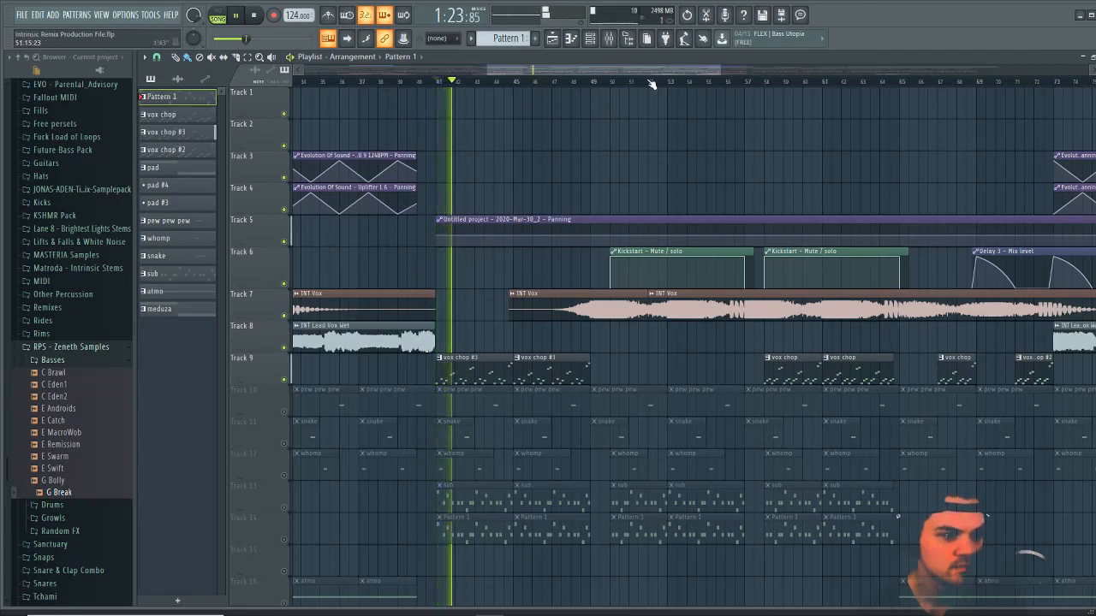
pyautogui.click(508, 38)
pyautogui.click(495, 76)
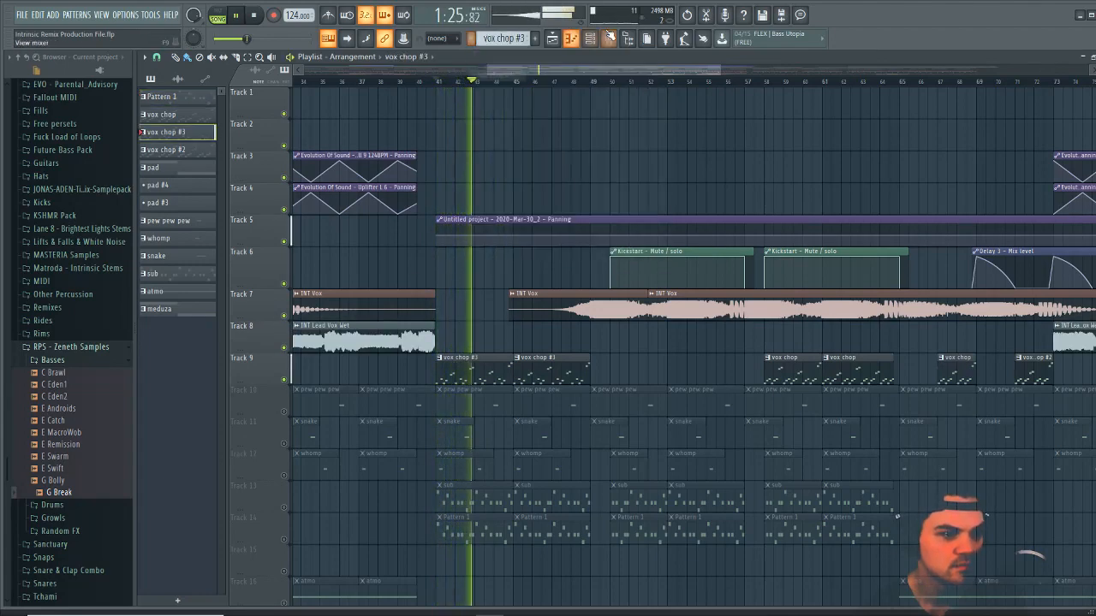
# Open the Fruity Slicer of the Untitled project - 2020-Mar-30_2 channel and arrange it beside the channel rack to inspect the vocal slices
pyautogui.press('F6')
pyautogui.scroll(4, 782, 388)
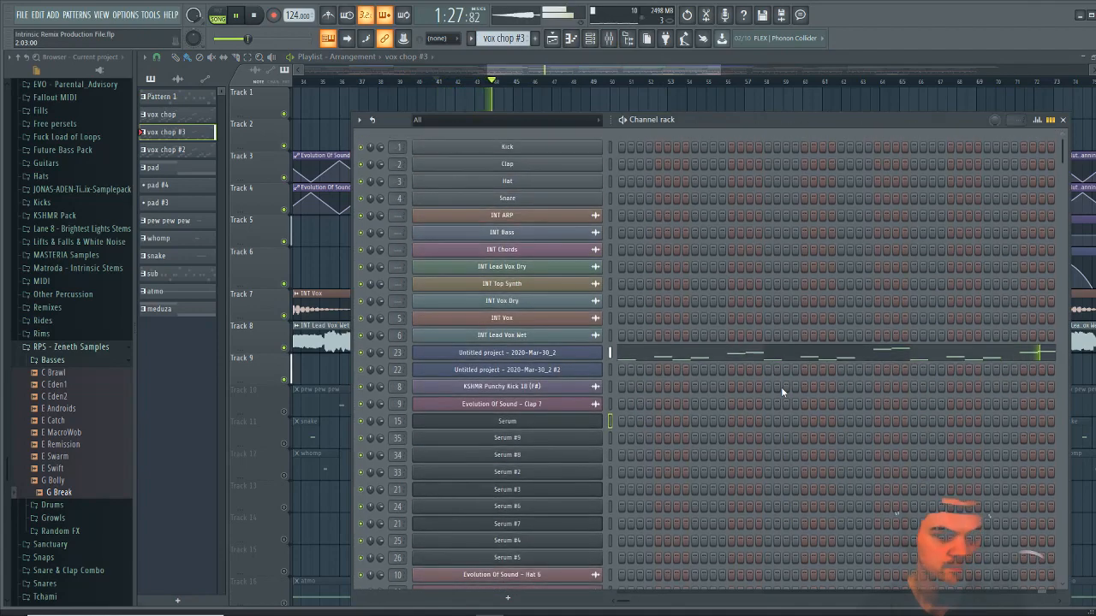
pyautogui.click(559, 354)
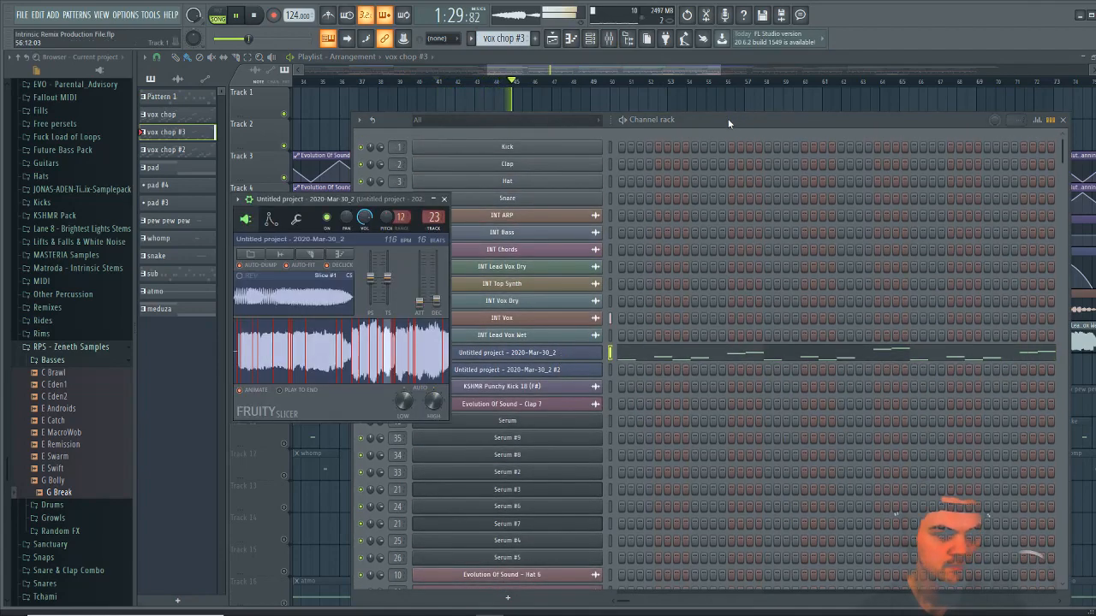
pyautogui.moveTo(727, 123); pyautogui.dragTo(867, 105)
pyautogui.moveTo(445, 196); pyautogui.dragTo(773, 164)
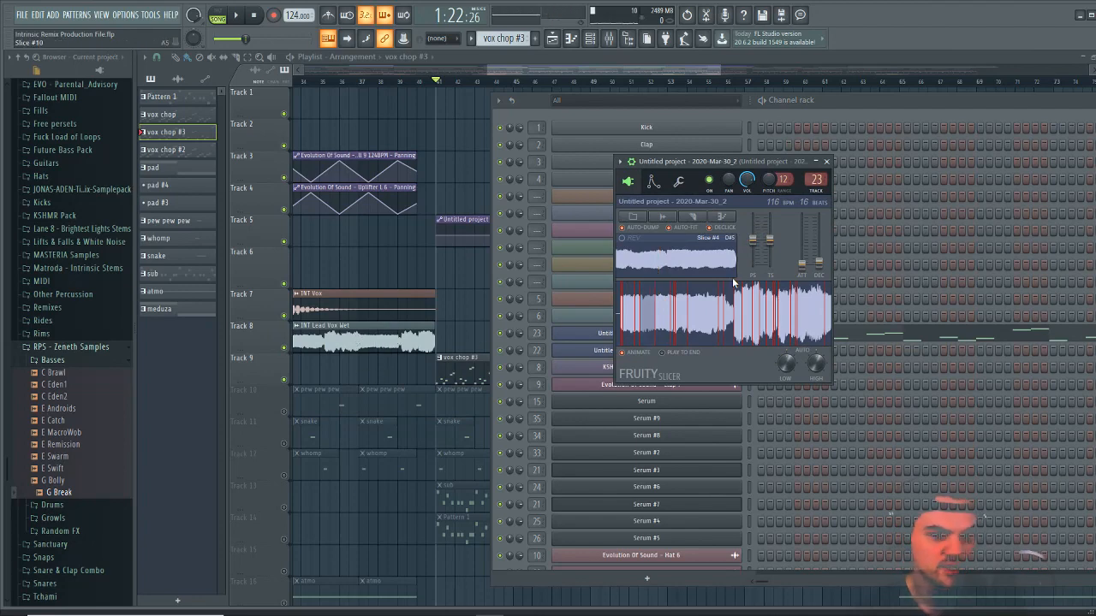
pyautogui.moveTo(721, 161); pyautogui.dragTo(456, 158)
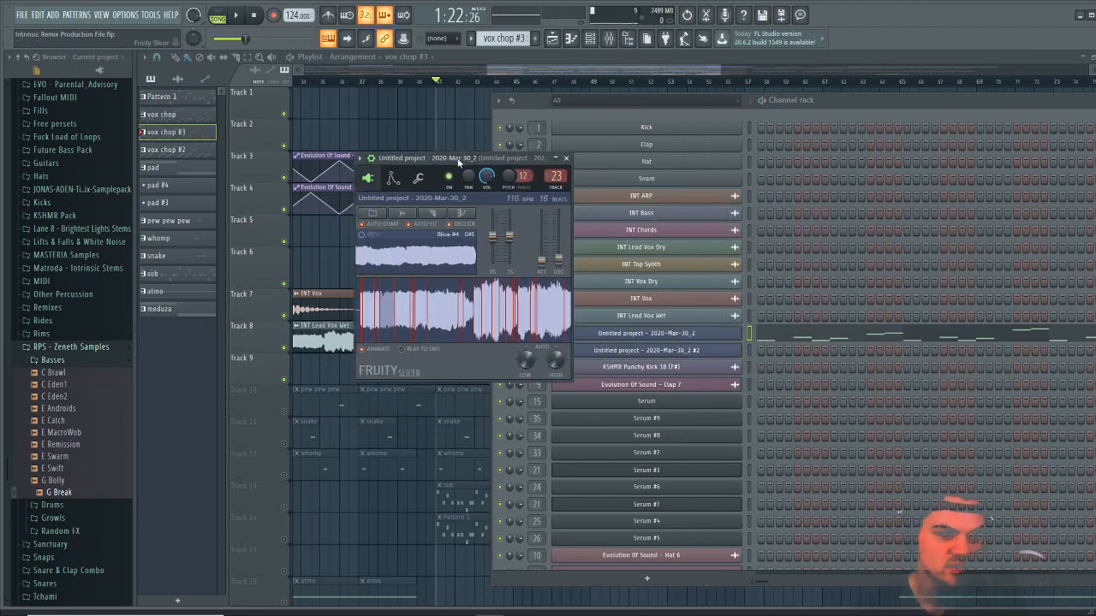
# Play the vox chop #3 pattern while examining its slice notes in the piano roll, moved clear of the other windows
pyautogui.click(836, 342)
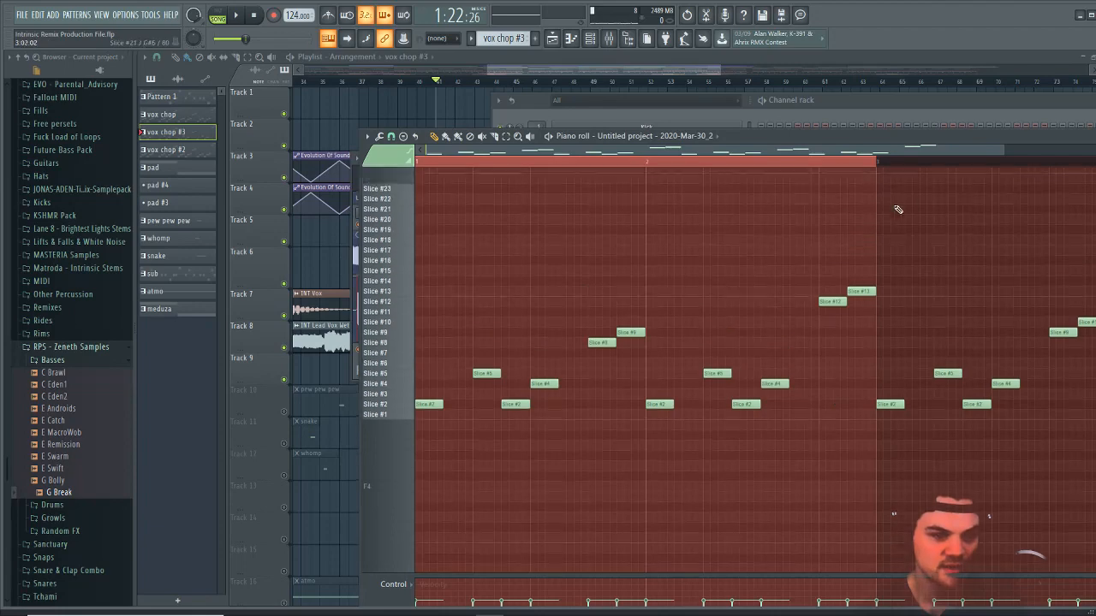
pyautogui.scroll(-1, 1025, 331)
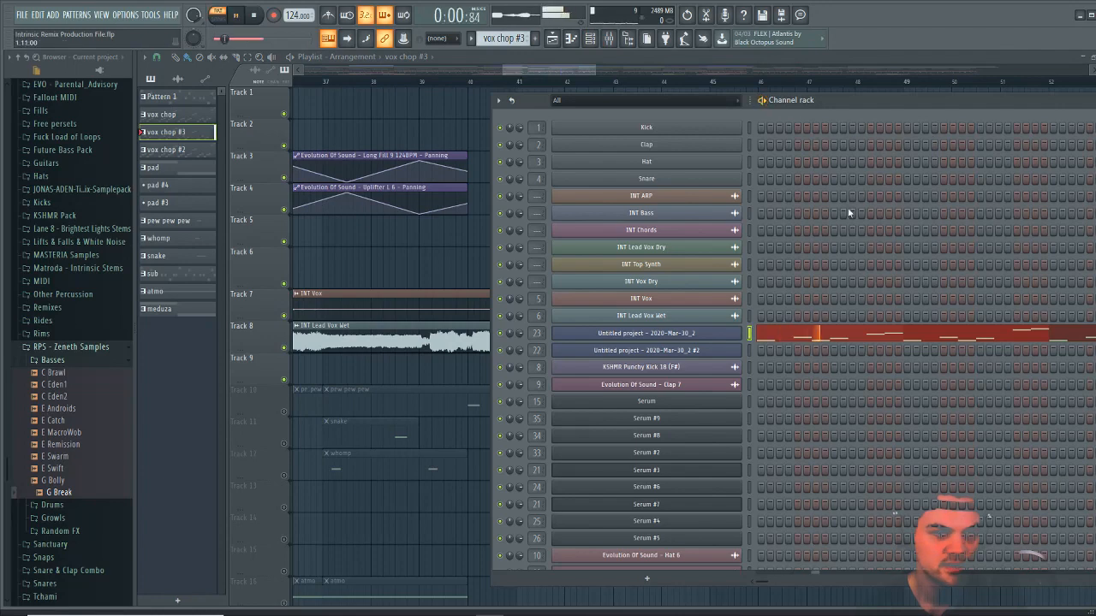
pyautogui.click(850, 337)
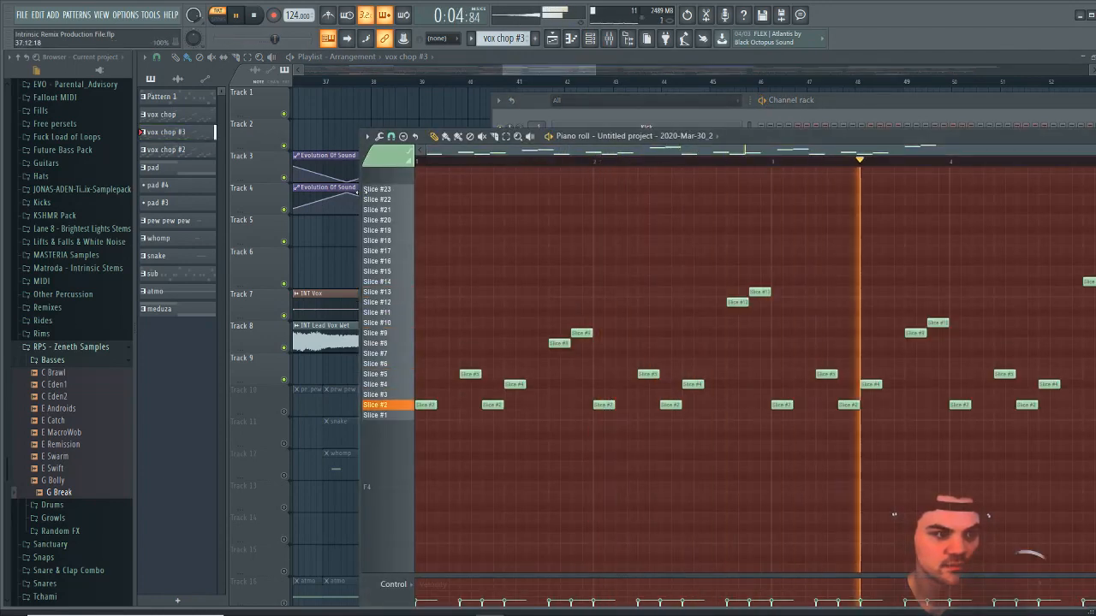
pyautogui.moveTo(360, 200); pyautogui.dragTo(798, 199)
pyautogui.moveTo(1030, 137); pyautogui.dragTo(632, 87)
pyautogui.moveTo(848, 85); pyautogui.dragTo(868, 141)
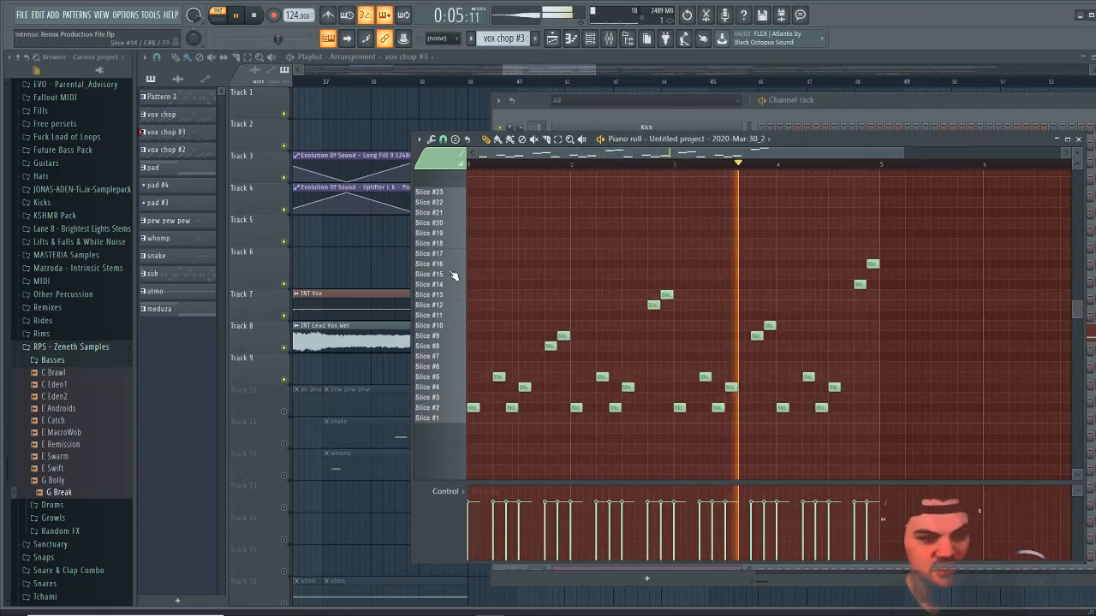
pyautogui.press('space')
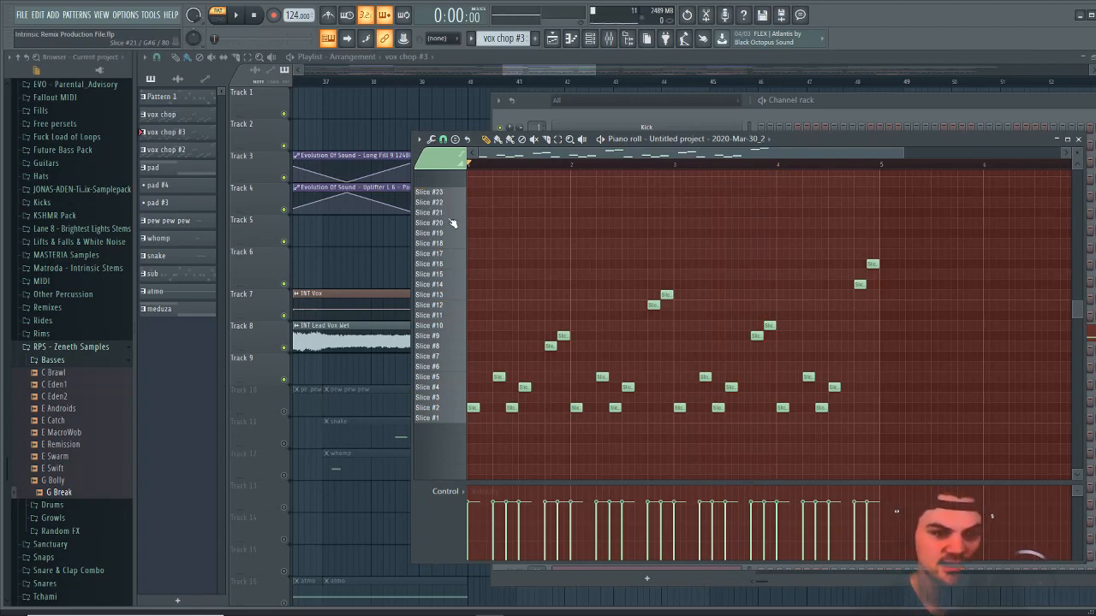
# Play the vox chop #3 pattern and select mixer track 7, which receives the chops, to examine its effects chain
pyautogui.click(837, 115)
pyautogui.press('space')
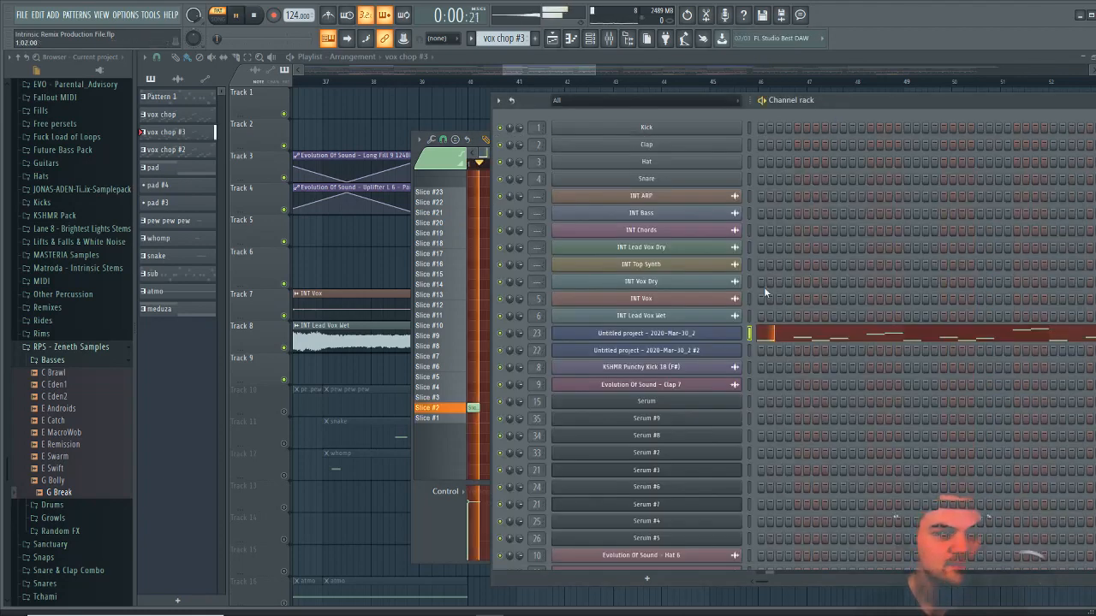
pyautogui.press('F9')
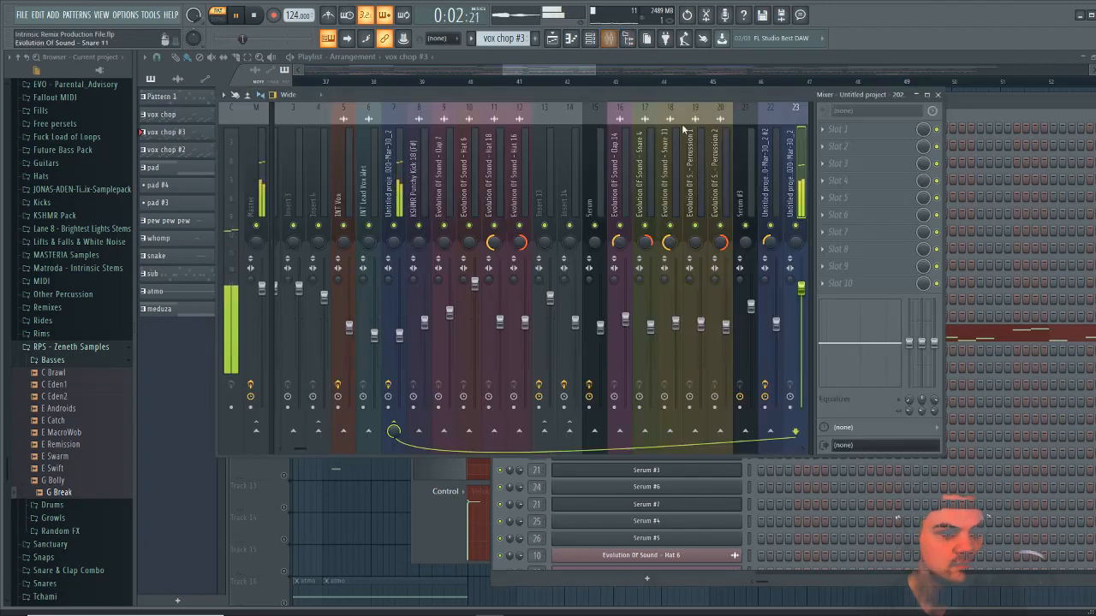
pyautogui.click(394, 189)
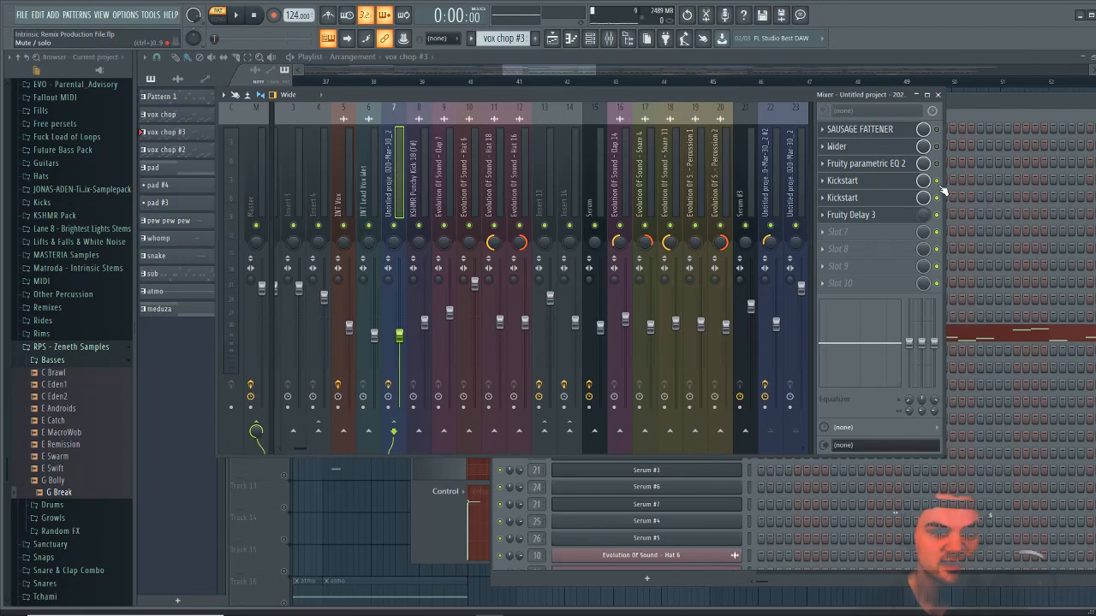
# Loop the first vox chop #3 clip at bars 41 to 44 in song mode and show the mixer over the playlist
pyautogui.press('F9')
pyautogui.press('F6')
pyautogui.moveTo(520, 82); pyautogui.dragTo(713, 97)
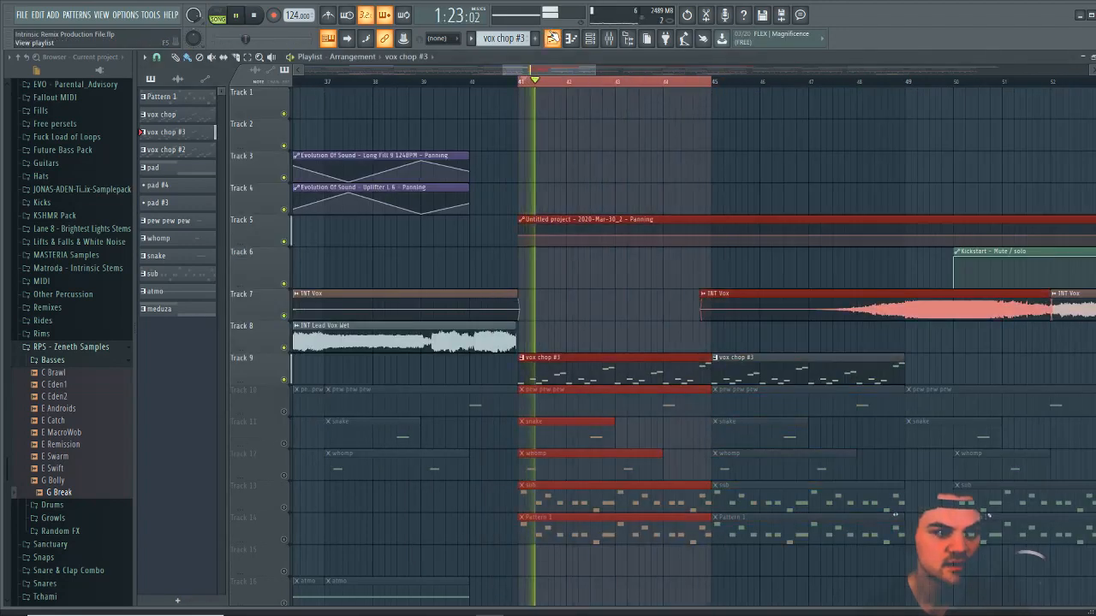
pyautogui.press('F9')
pyautogui.moveTo(704, 101); pyautogui.dragTo(754, 139)
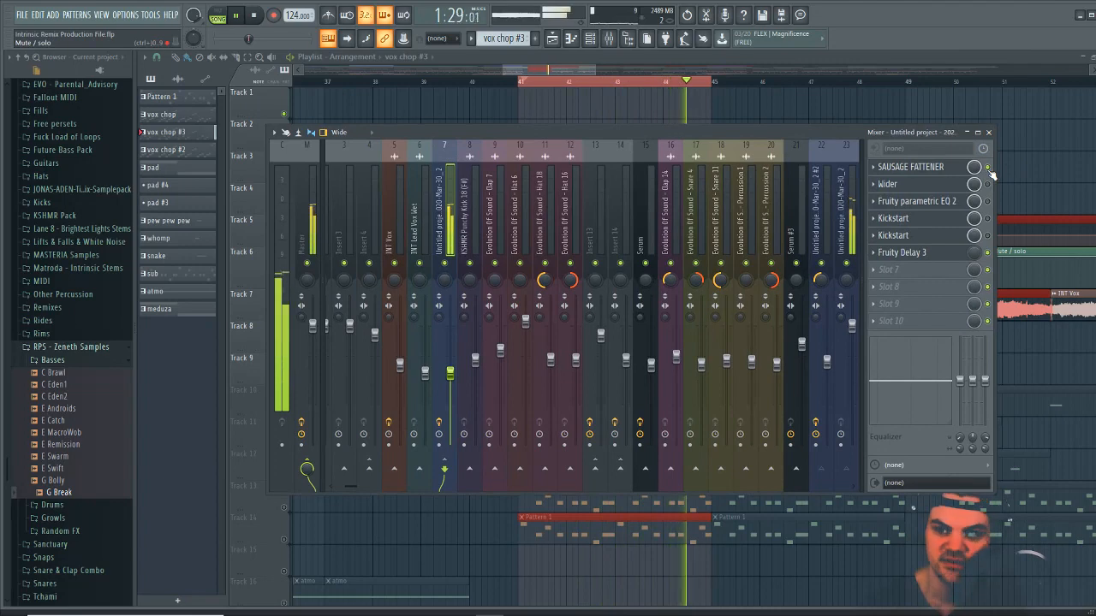
# Switch on and inspect Sausage Fattener, Wider and Fruity parametric EQ 2 one after another on mixer track 7 during playback
pyautogui.click(929, 177)
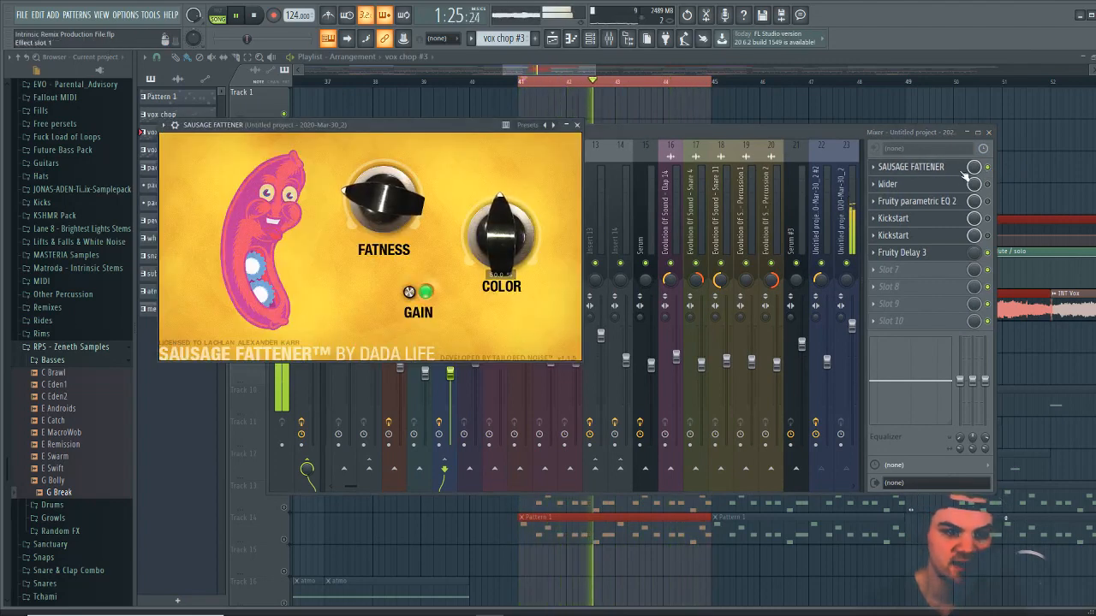
pyautogui.click(938, 190)
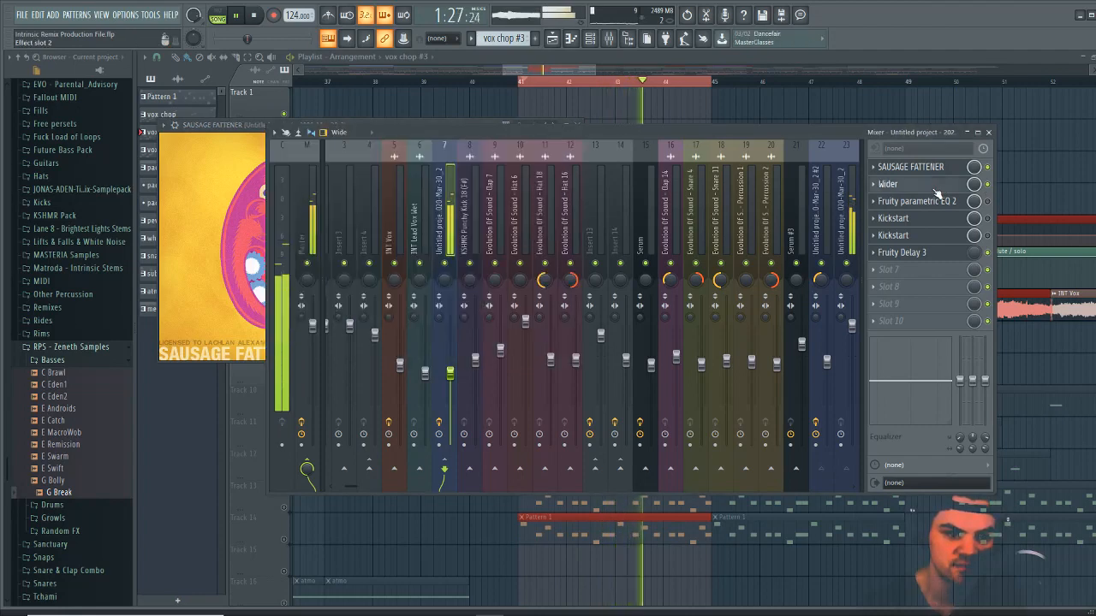
pyautogui.click(936, 186)
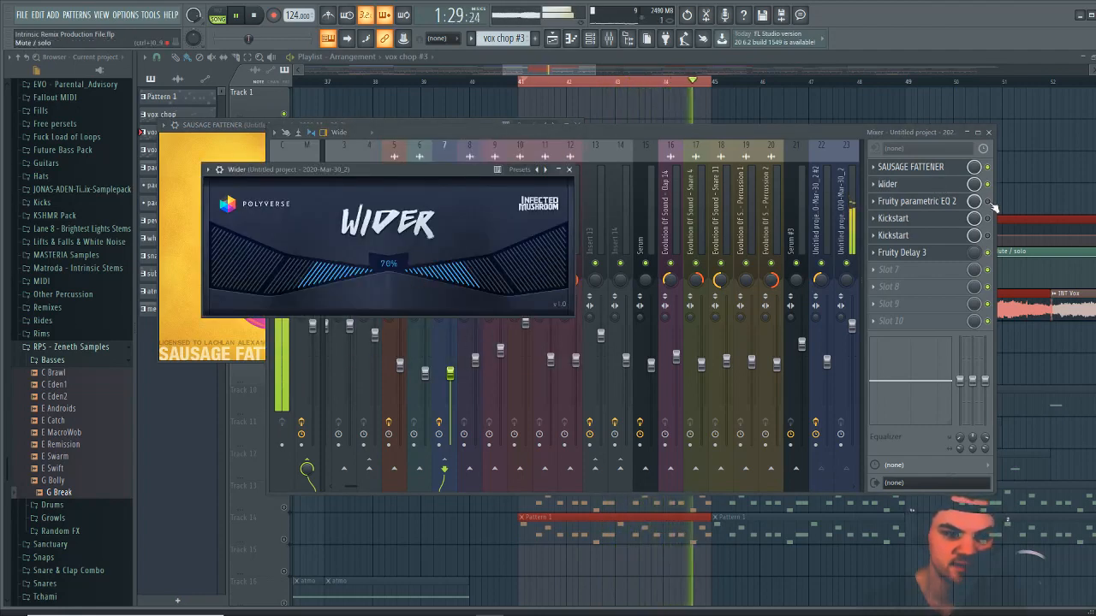
pyautogui.click(933, 184)
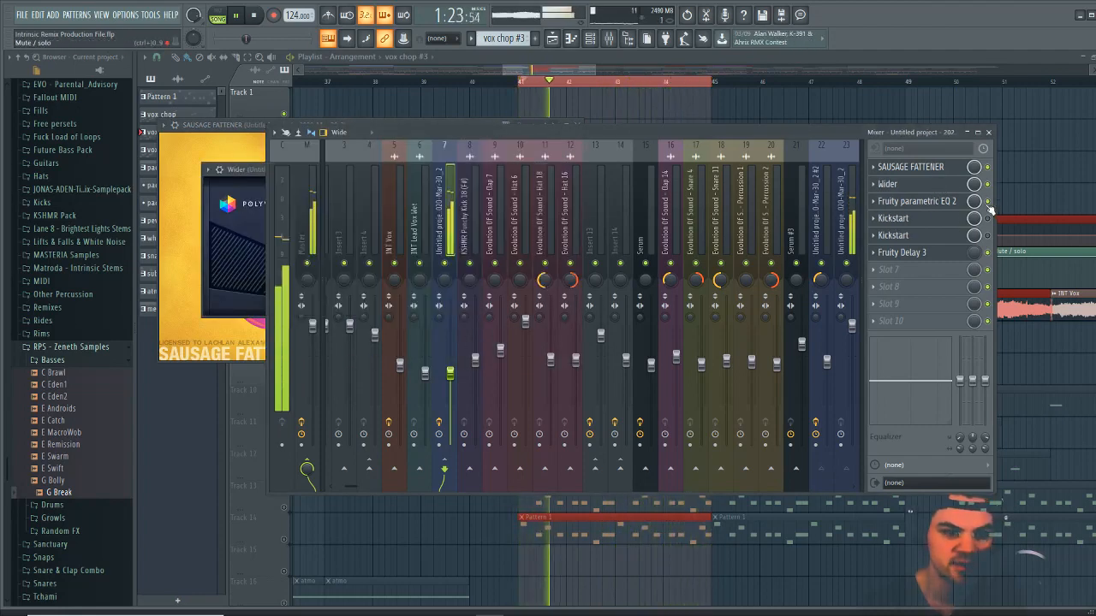
pyautogui.click(916, 201)
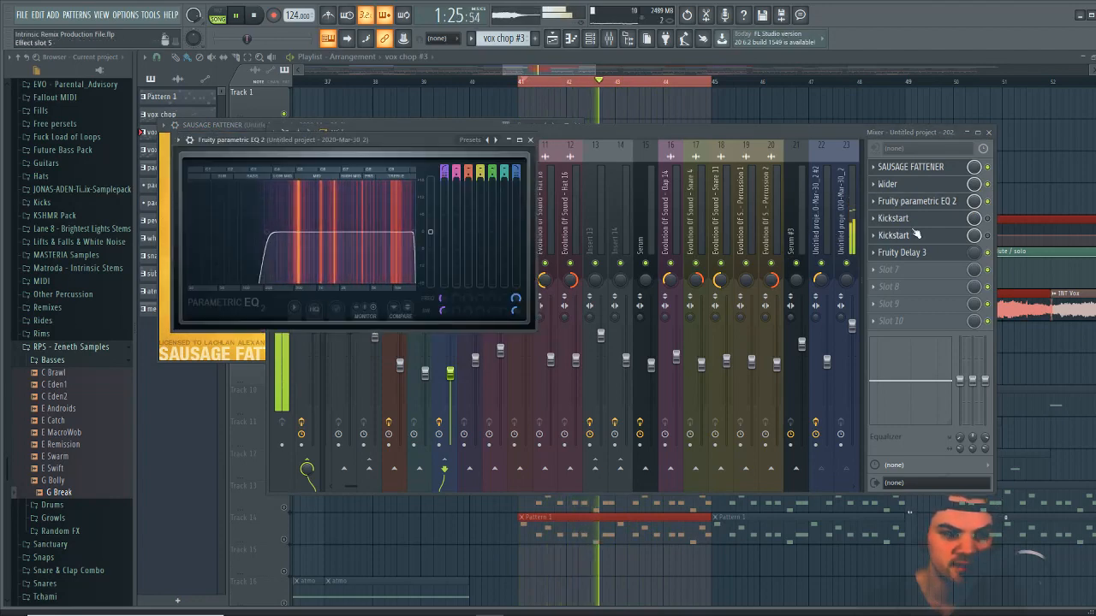
# Switch on both Kickstart effects on mixer track 7 and place their windows one above the other to compare the curves
pyautogui.click(987, 219)
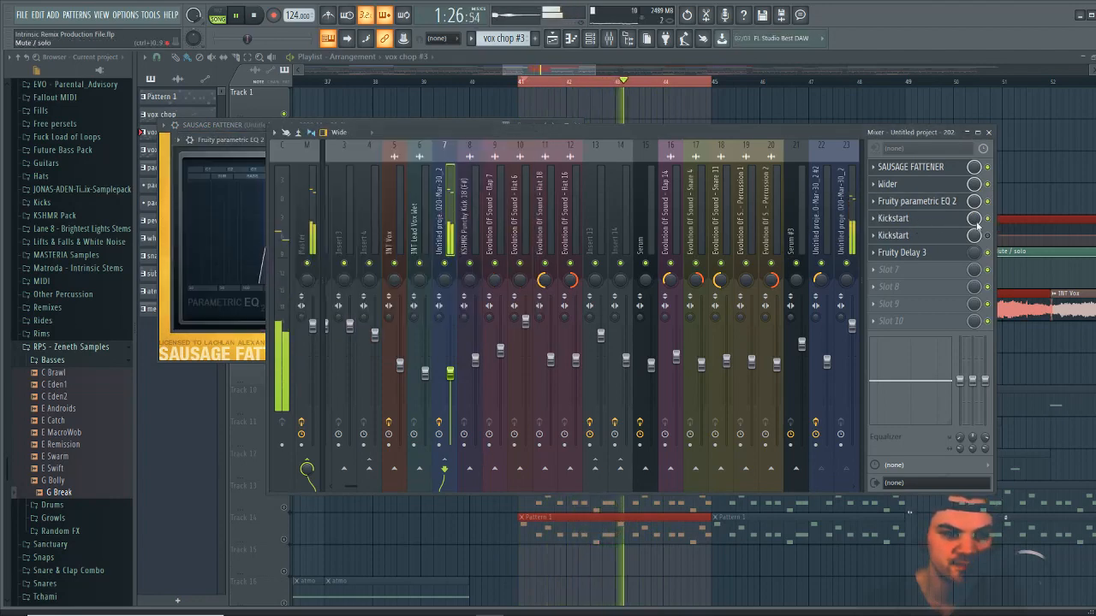
pyautogui.click(903, 219)
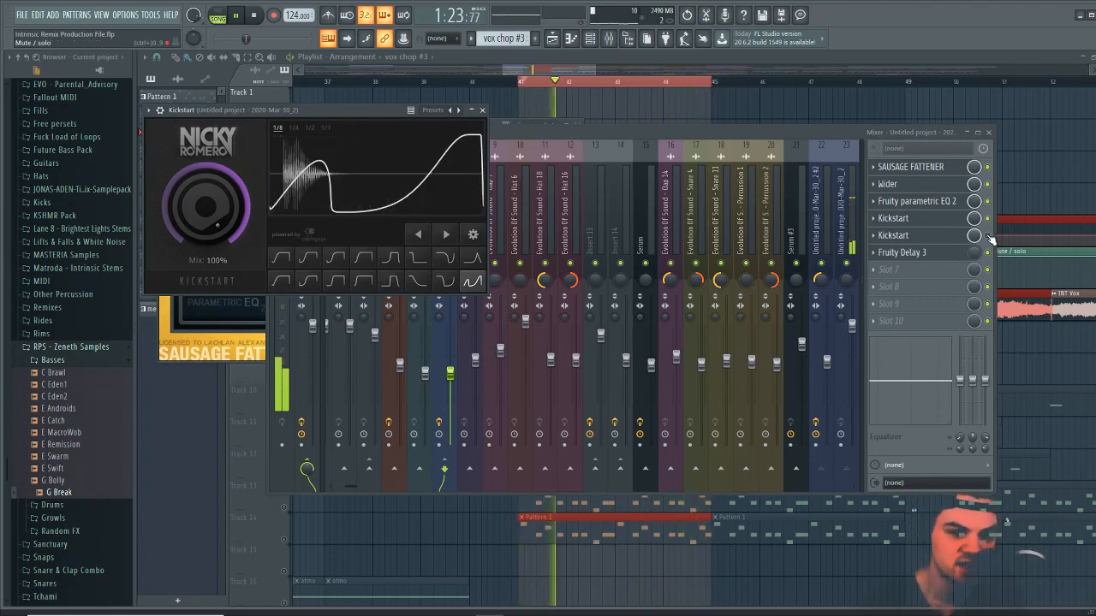
pyautogui.click(933, 236)
pyautogui.click(909, 236)
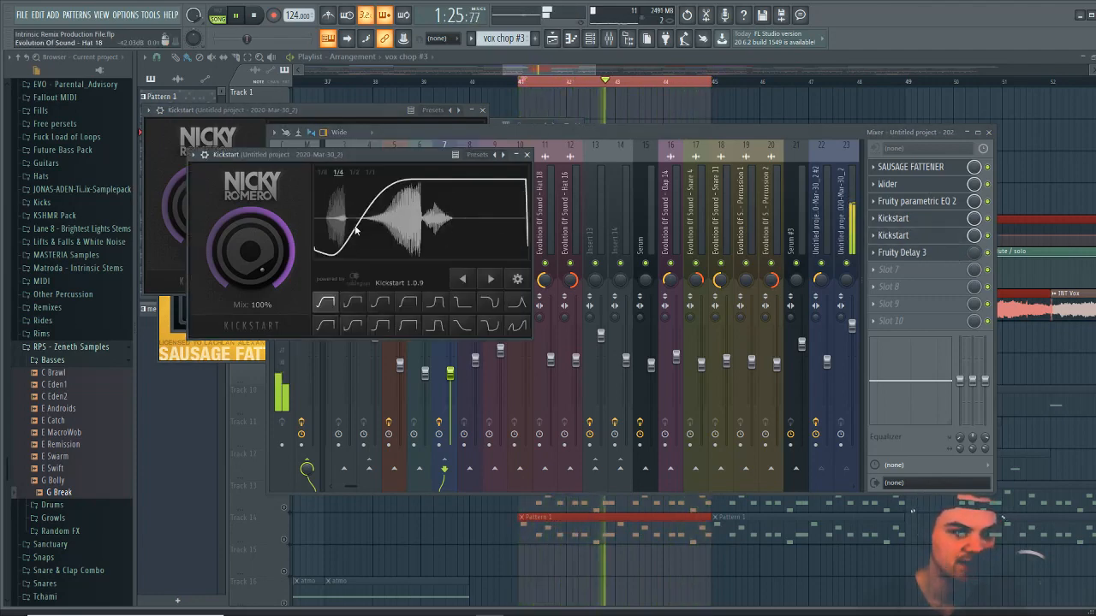
pyautogui.moveTo(363, 154); pyautogui.dragTo(312, 278)
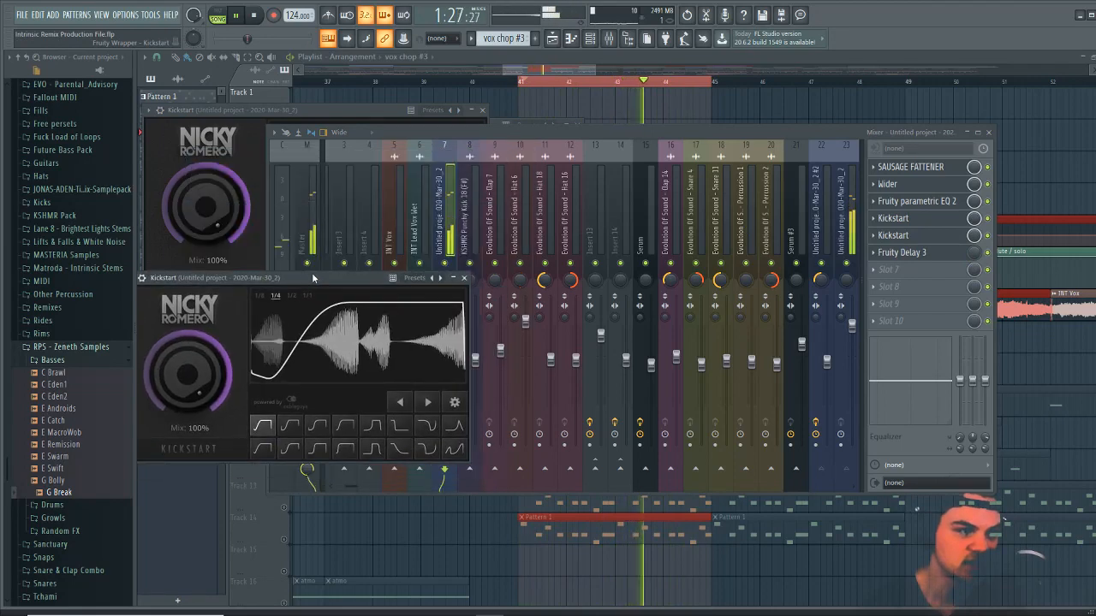
pyautogui.click(346, 112)
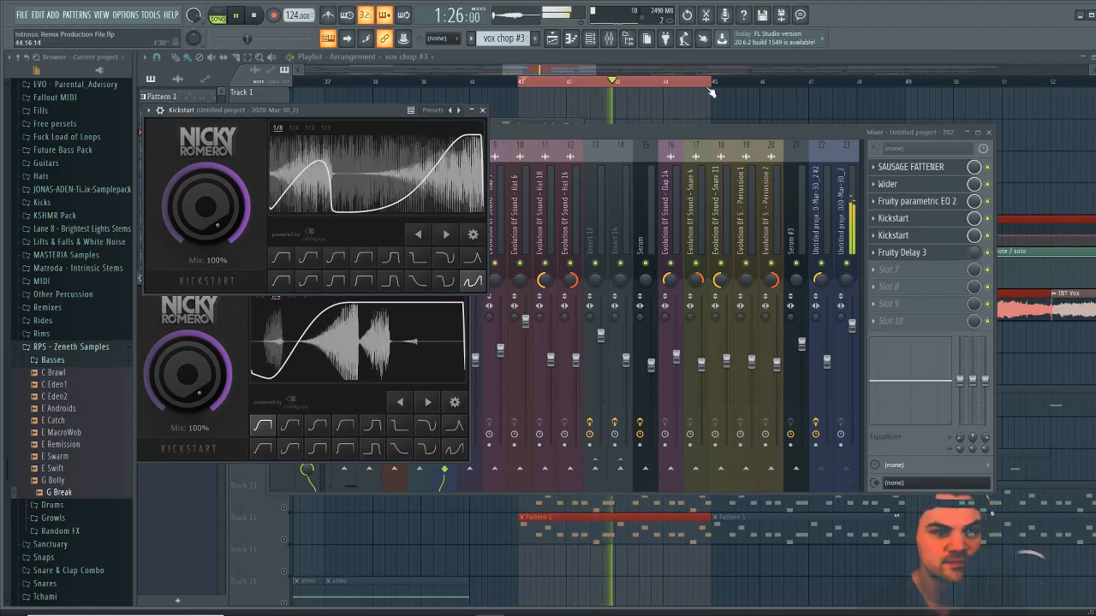
# Close the mixer and plugin windows, clear the loop selection at bar 41 and stop playback
pyautogui.press('F12')
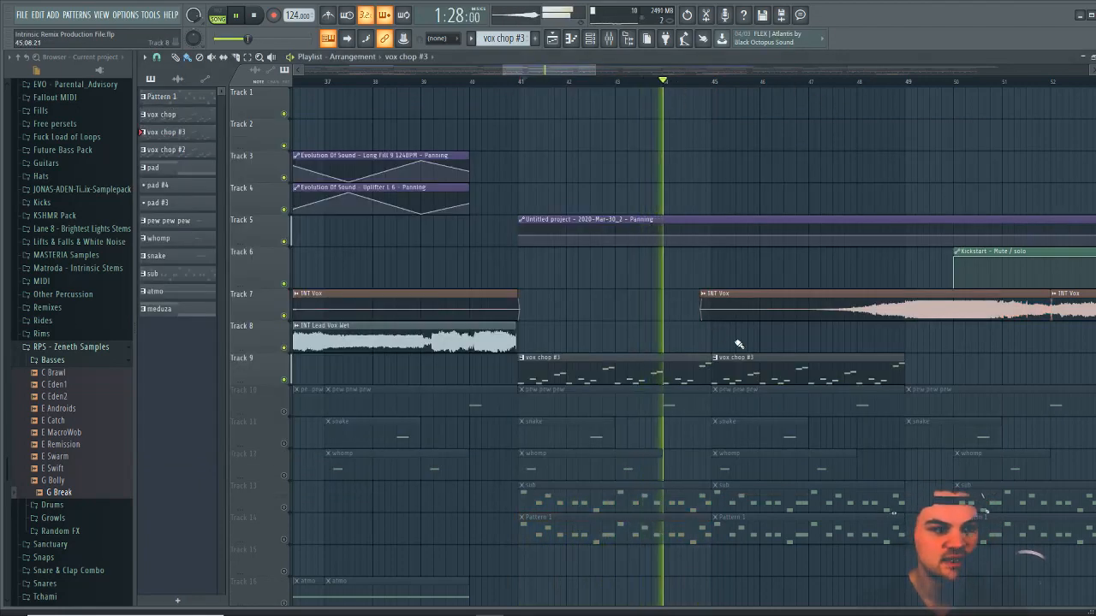
pyautogui.press('space')
pyautogui.scroll(-3, 591, 154)
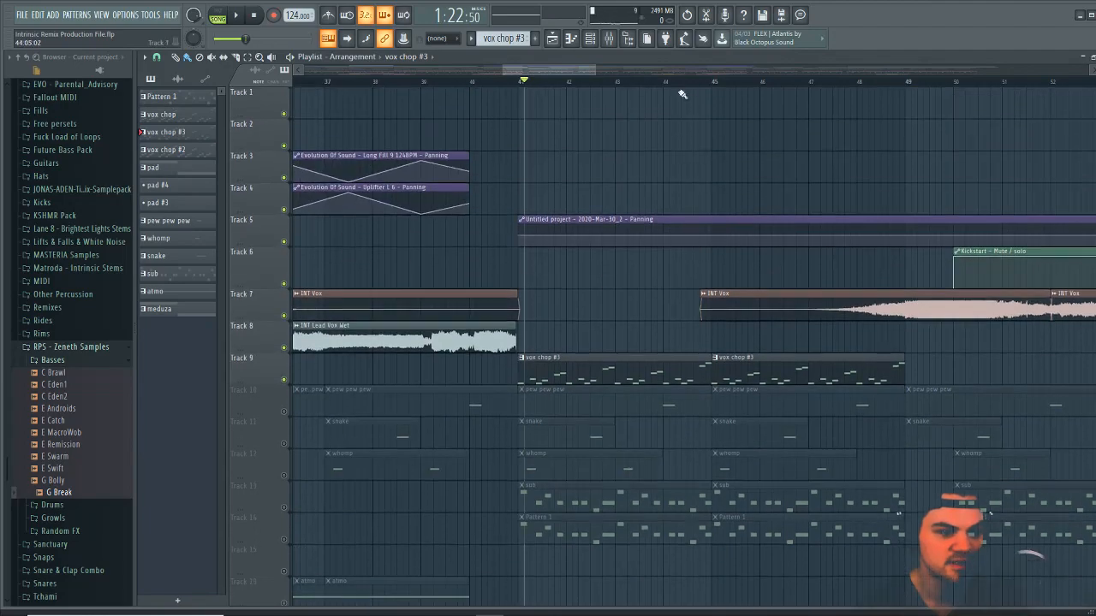
# Play the vox chop at bar 67 and examine the Delay 3 mix level automation that follows it
pyautogui.scroll(-3, 683, 81)
pyautogui.scroll(-2, 685, 83)
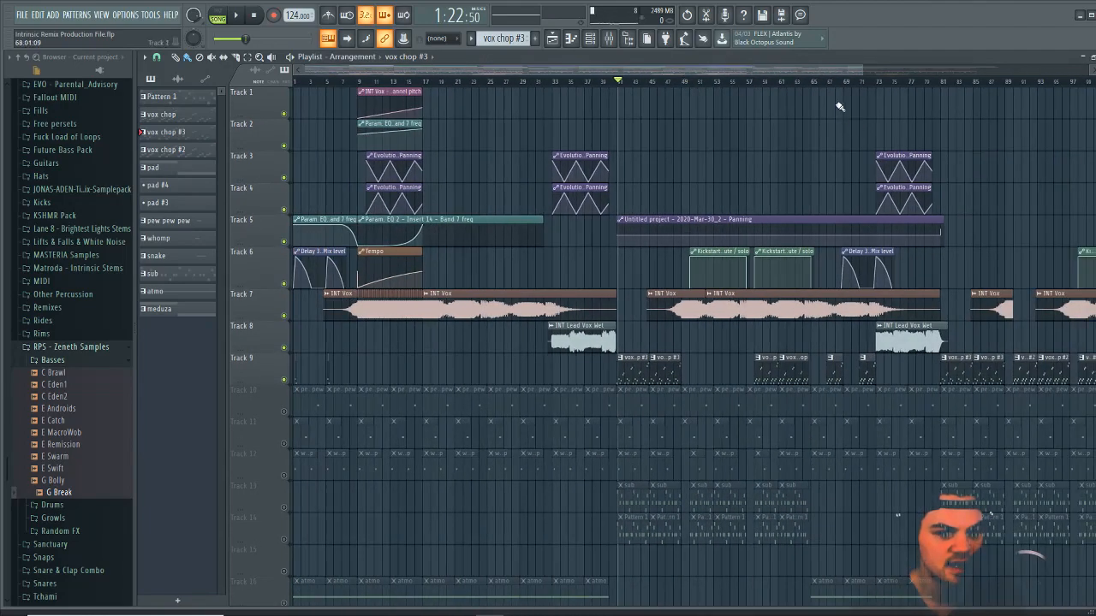
pyautogui.press('space')
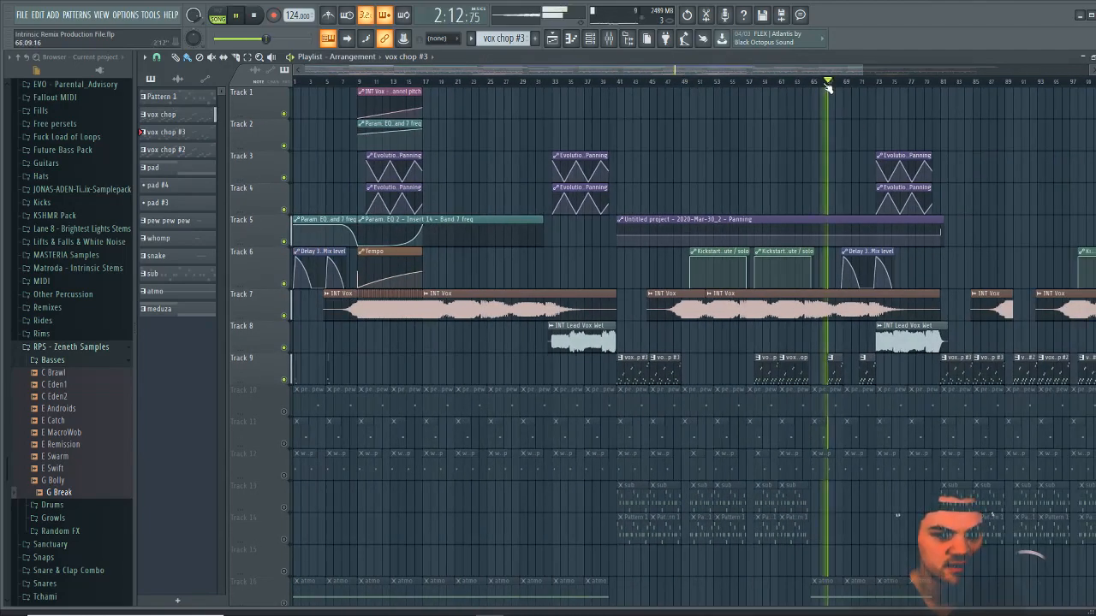
pyautogui.scroll(2, 854, 88)
pyautogui.scroll(4, 854, 85)
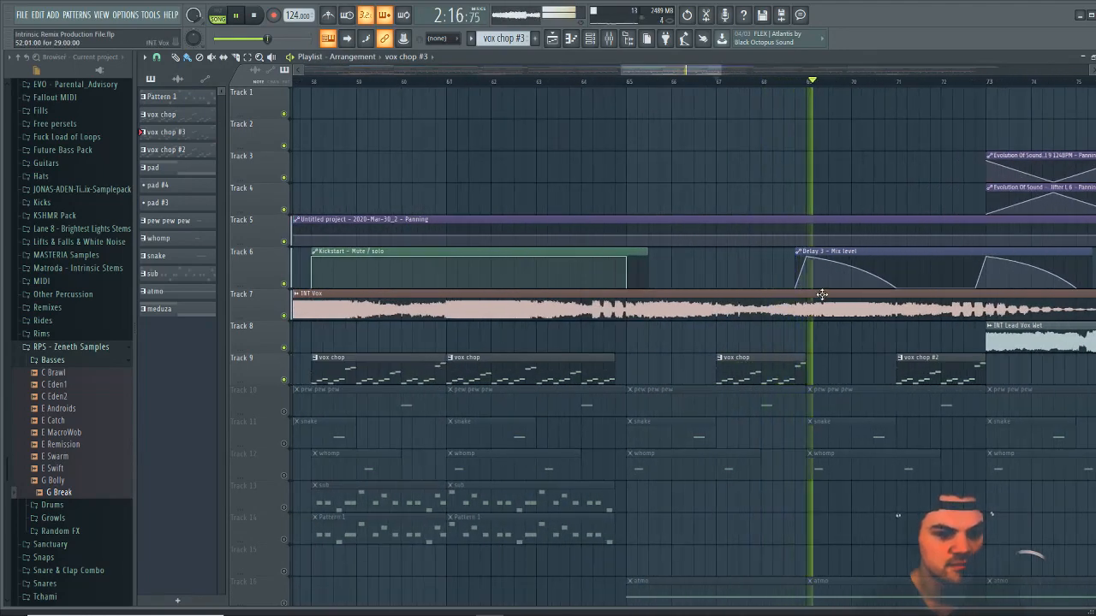
pyautogui.press('space')
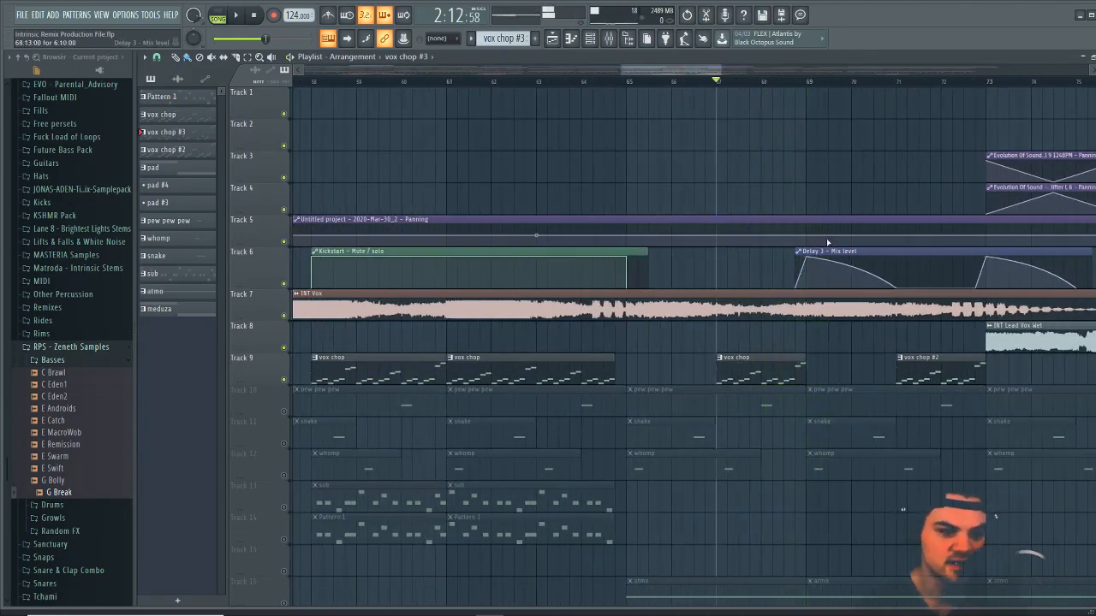
# Play the section with the second Kickstart mute automation while viewing the vox chop clips on Track 9 across the arrangement
pyautogui.scroll(-5, 734, 86)
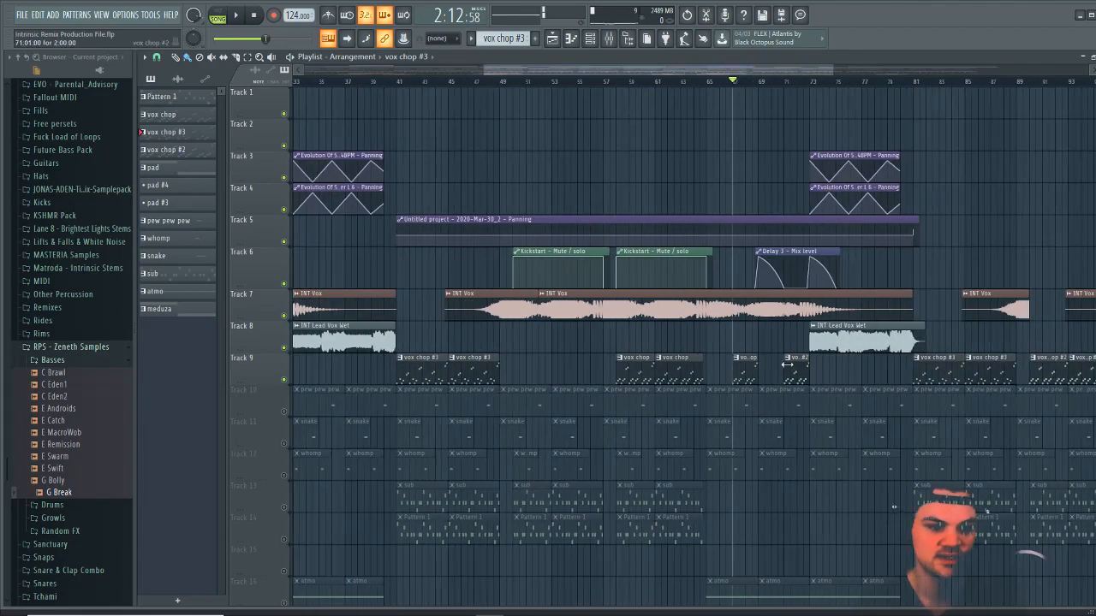
pyautogui.moveTo(749, 72); pyautogui.dragTo(701, 74)
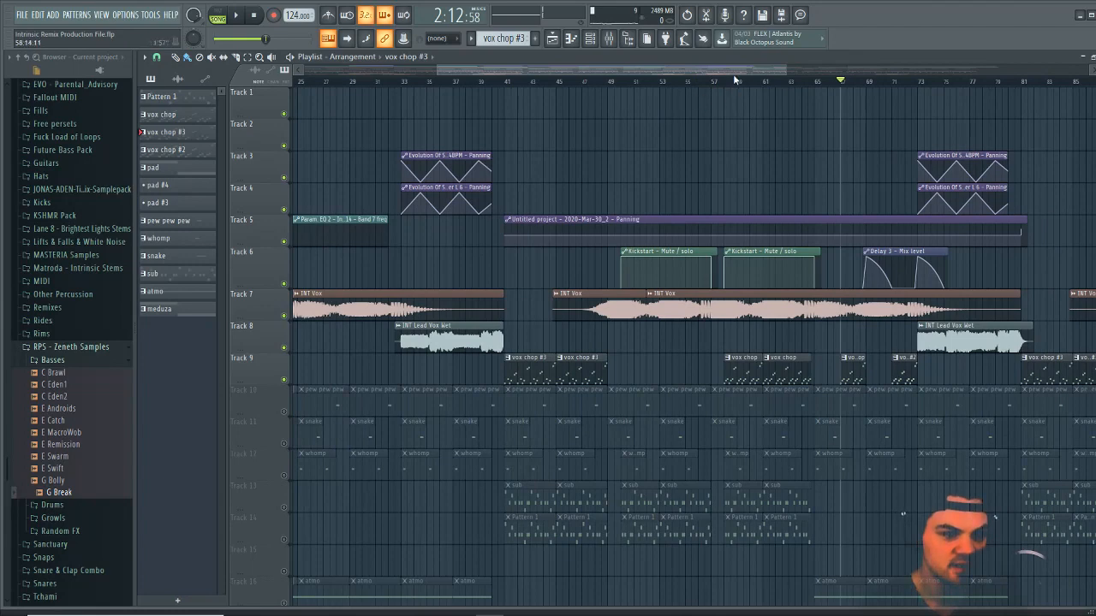
pyautogui.press('space')
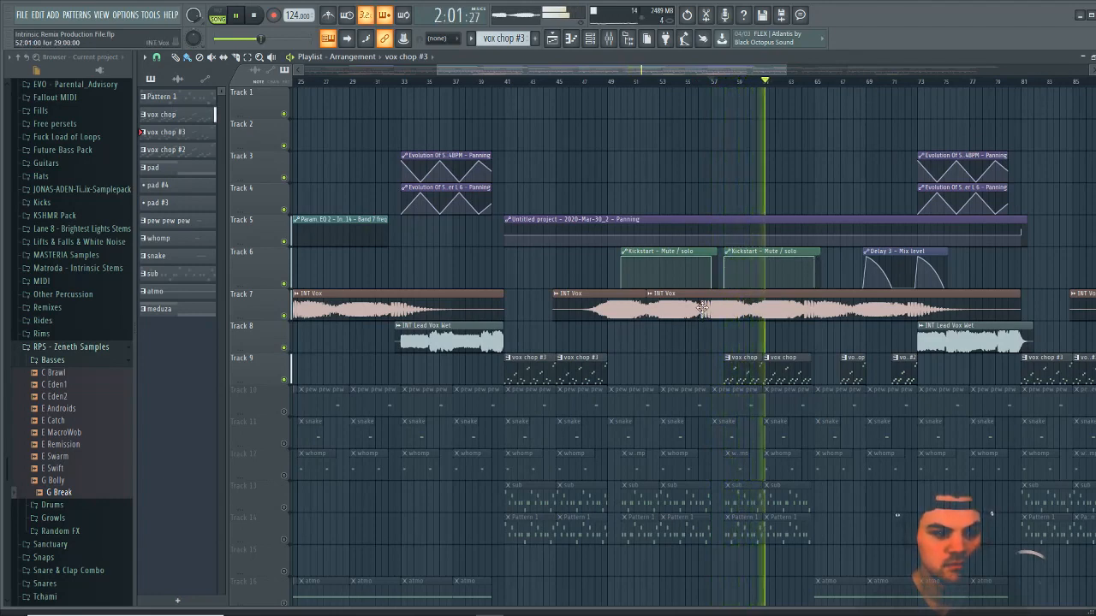
pyautogui.scroll(-2, 820, 89)
pyautogui.scroll(-1, 820, 89)
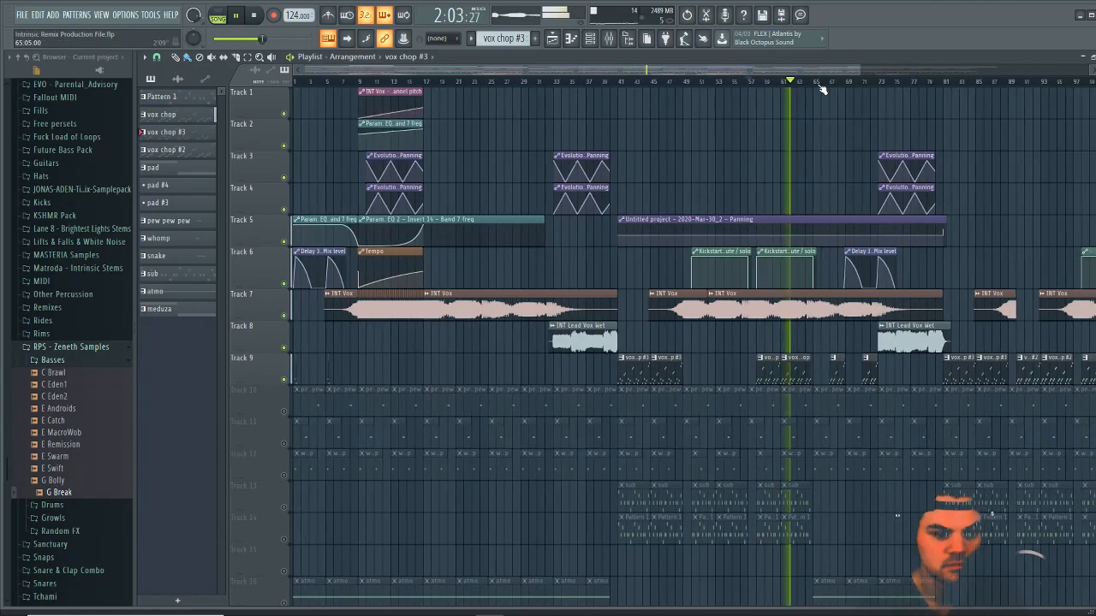
pyautogui.scroll(-1, 820, 89)
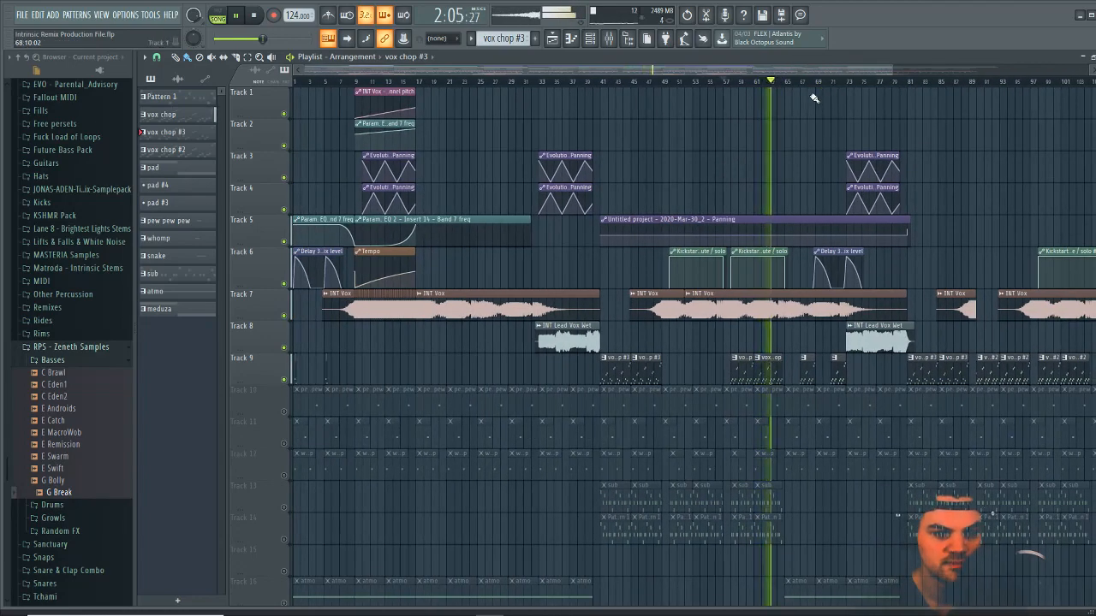
# Play the vox chop section from bar 81 and again from around bar 87
pyautogui.moveTo(672, 68); pyautogui.dragTo(796, 62)
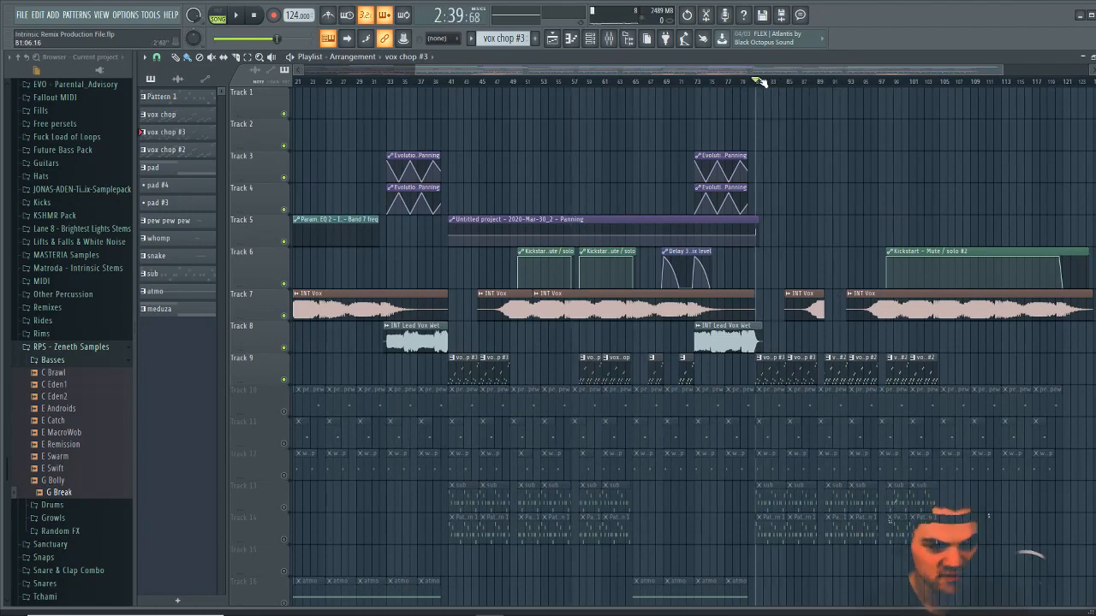
pyautogui.press('space')
pyautogui.click(810, 82)
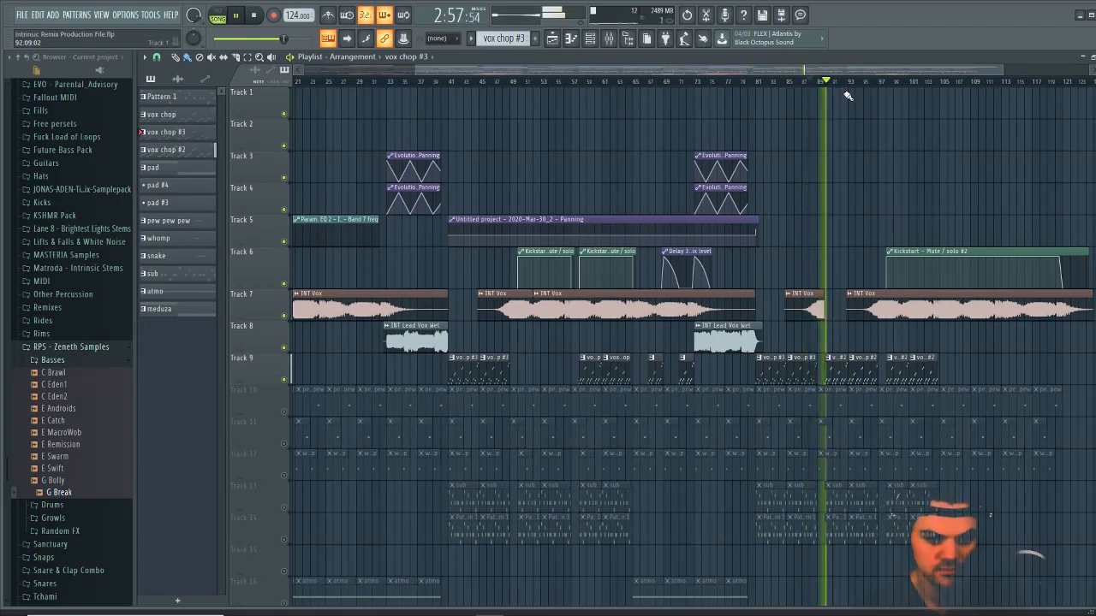
pyautogui.press('space')
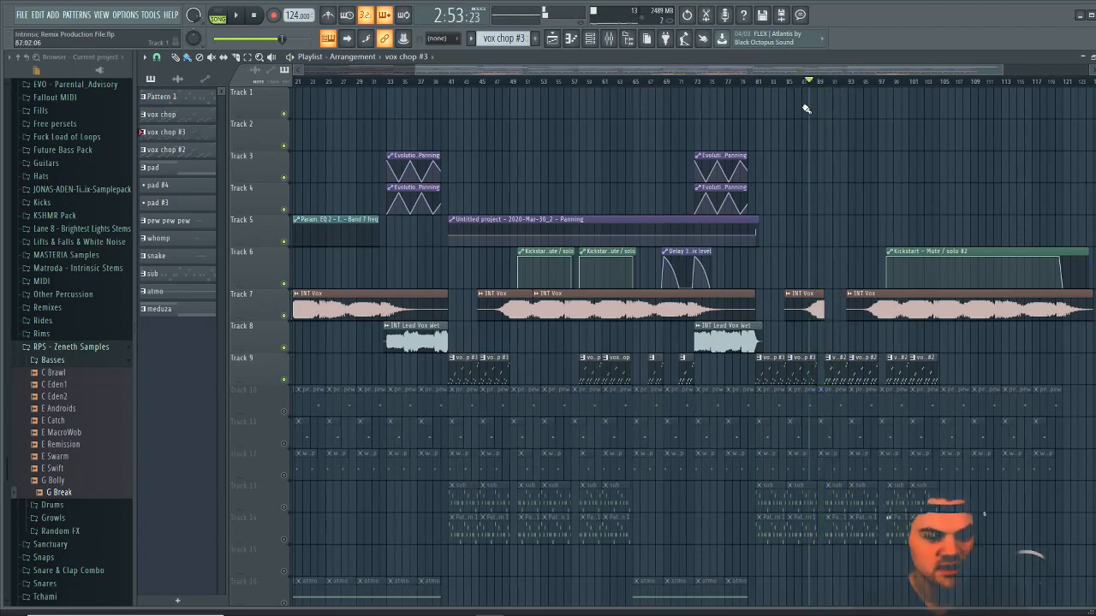
# Play the vox chops from bar 41, unmute Tracks 13 and 14, and play them together with the bass layers
pyautogui.click(452, 81)
pyautogui.press('space')
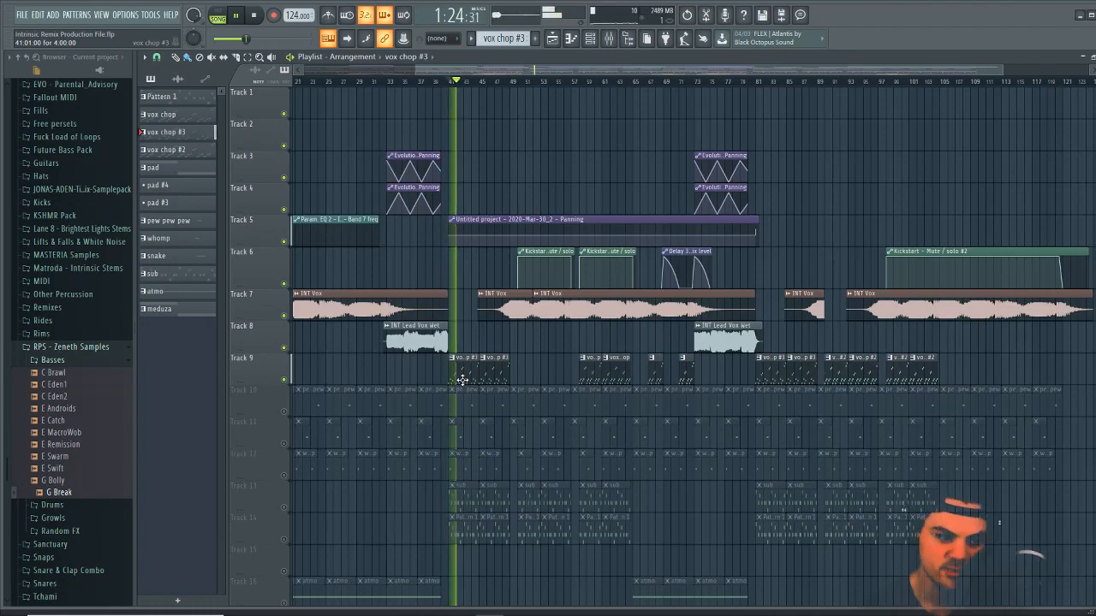
pyautogui.press('space')
pyautogui.click(284, 540)
pyautogui.click(285, 508)
pyautogui.press('space')
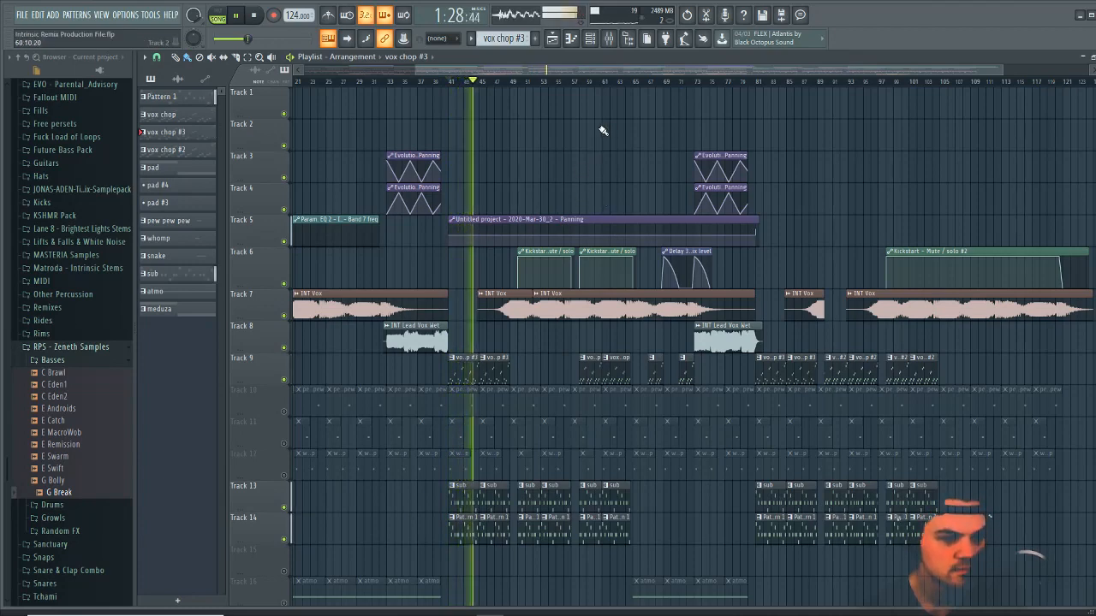
# Play the arrangement from bar 58 and mute the INT Vox clips on Track 7
pyautogui.press('space')
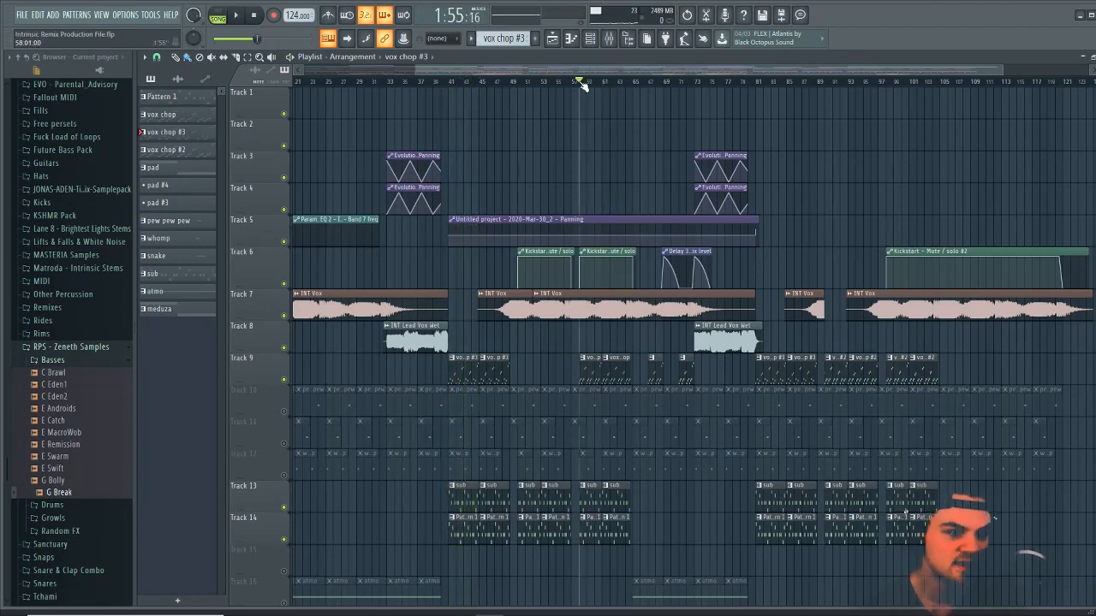
pyautogui.press('space')
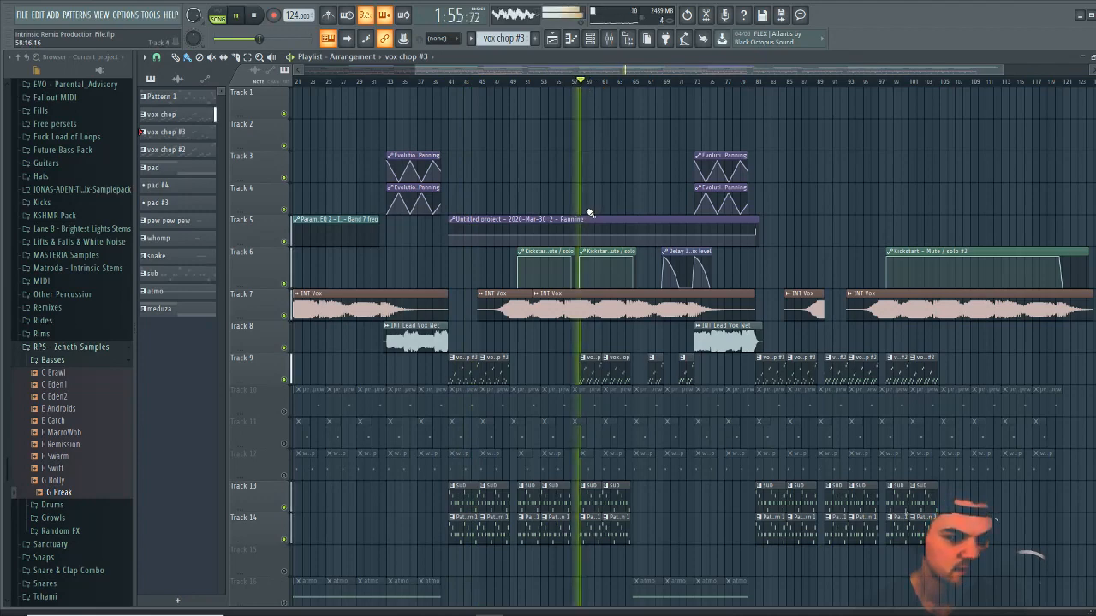
pyautogui.click(285, 315)
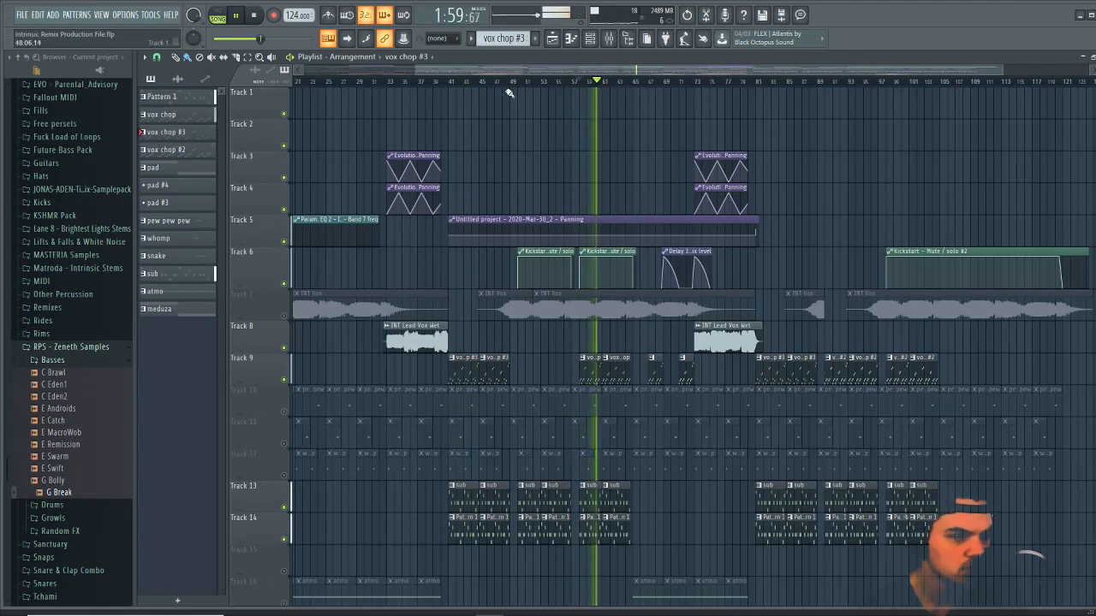
# Select the vox chop pattern and play it while viewing its slice notes in the piano roll
pyautogui.click(474, 39)
pyautogui.click(501, 72)
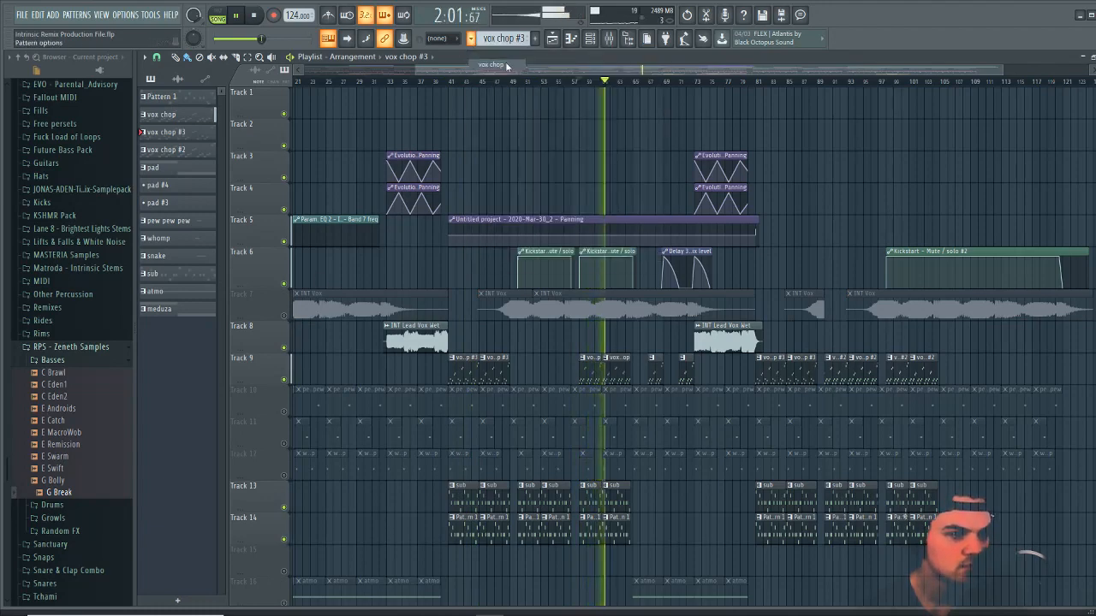
pyautogui.press('space')
pyautogui.click(590, 38)
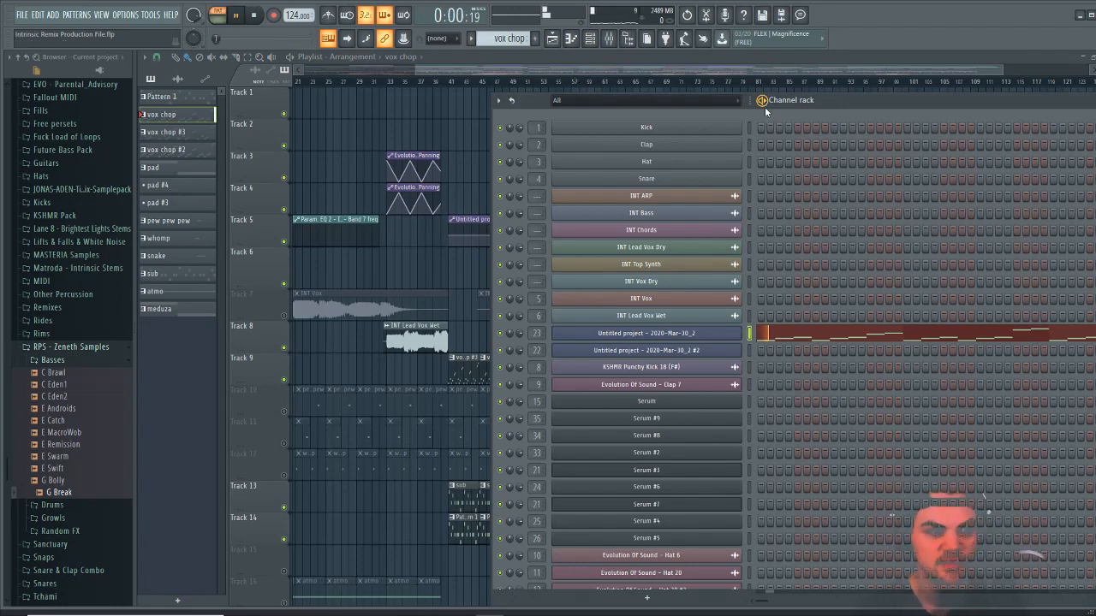
pyautogui.click(856, 343)
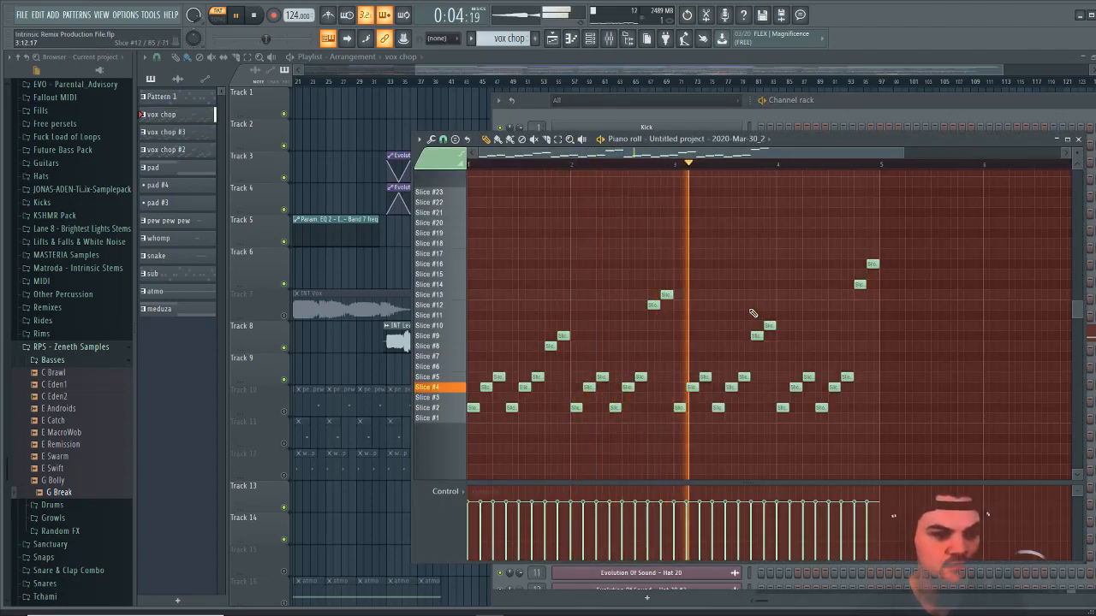
pyautogui.click(1081, 139)
# Place the playhead near bar 90, select the vox chop #2 pattern and play it with the channel rack showing its two slicer channels
pyautogui.click(846, 83)
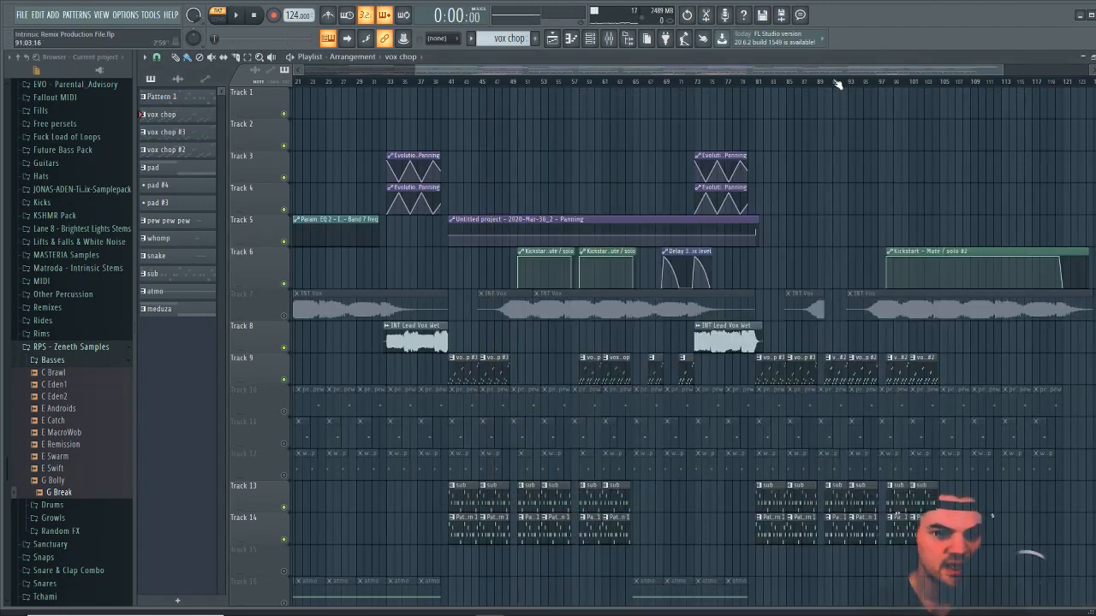
pyautogui.scroll(4, 838, 85)
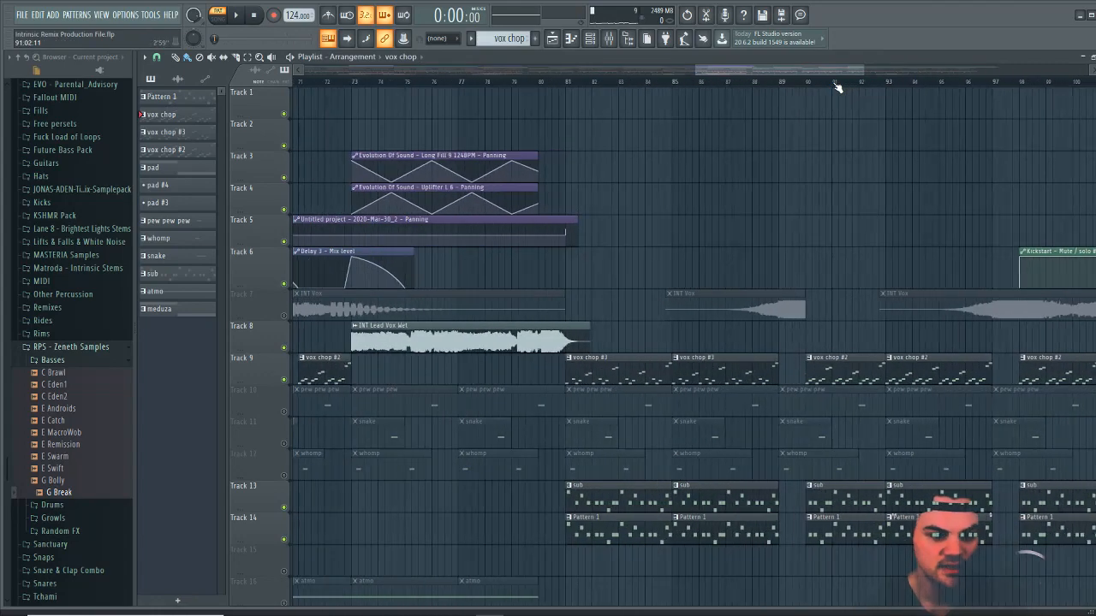
pyautogui.click(808, 81)
pyautogui.click(471, 39)
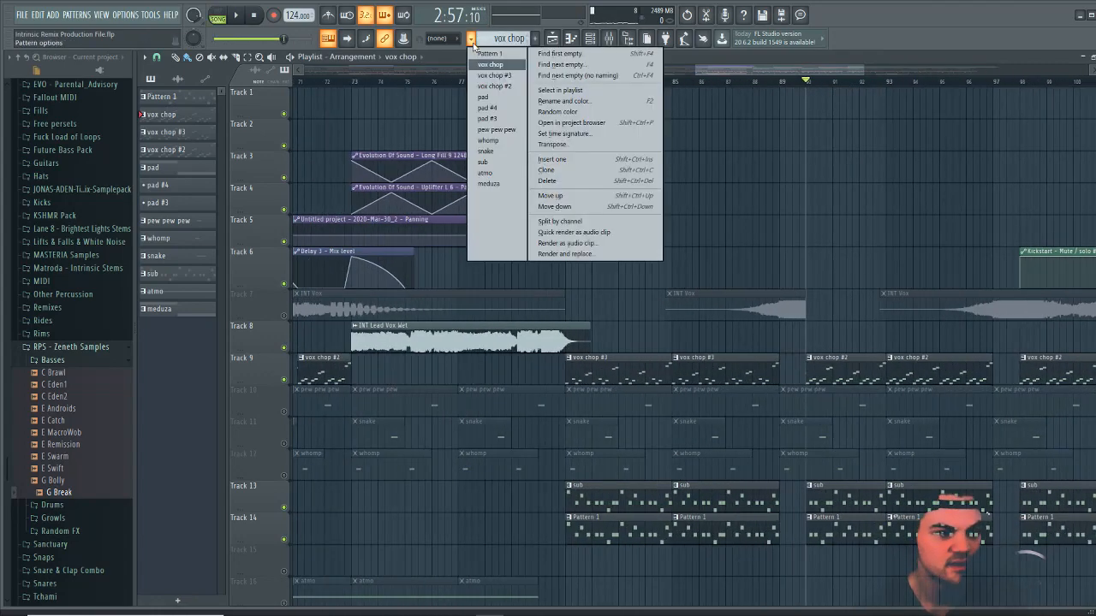
pyautogui.click(492, 86)
pyautogui.click(589, 38)
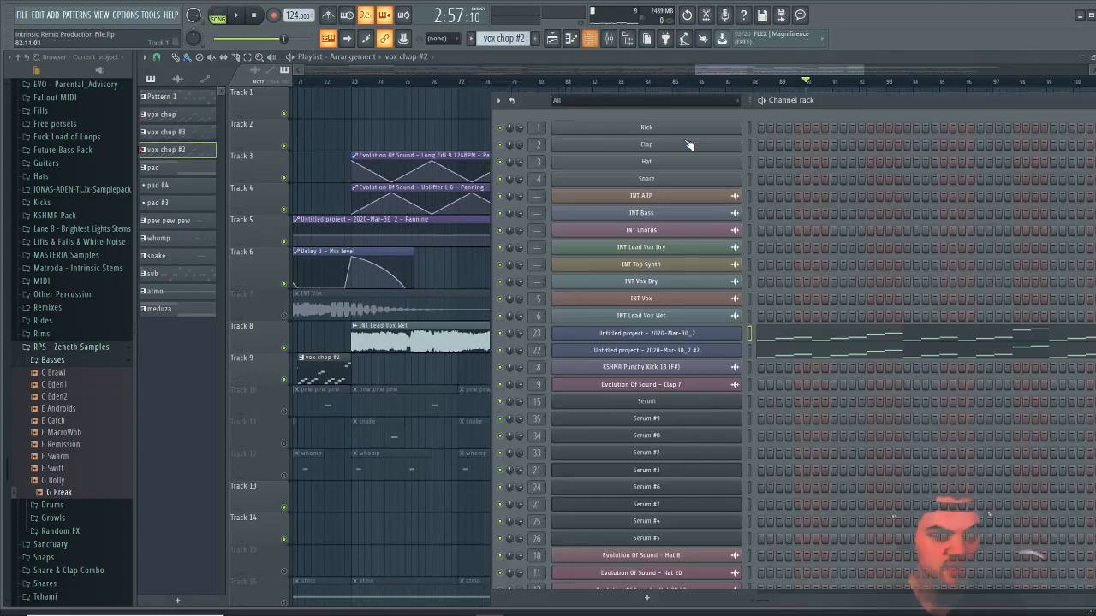
pyautogui.moveTo(764, 104); pyautogui.dragTo(602, 102)
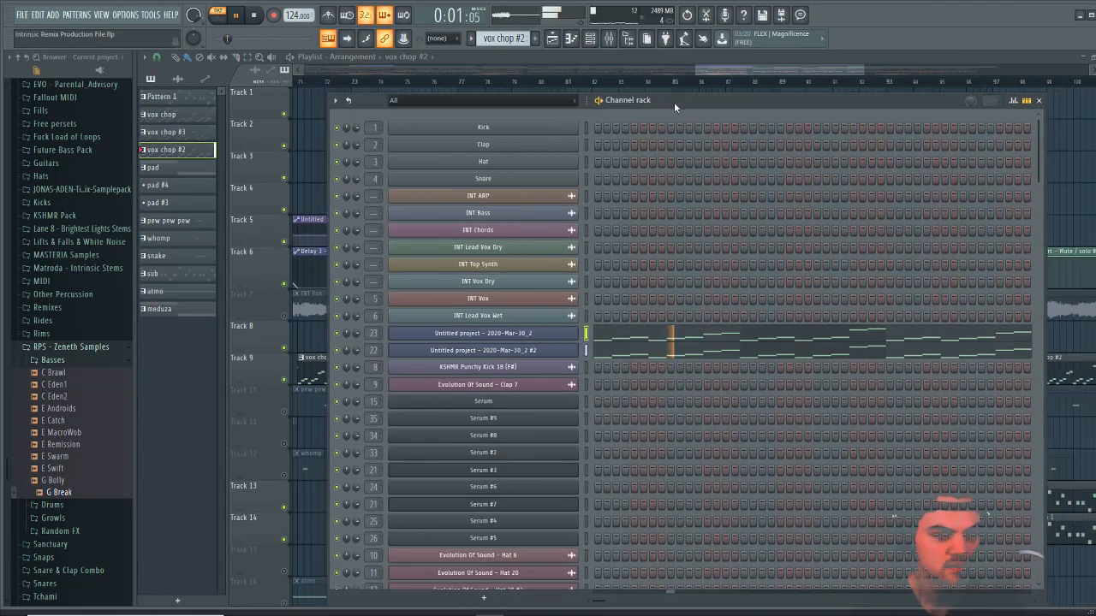
# Open the Fruity Slicer of the second vox chop channel and inspect its slices and envelope page
pyautogui.click(543, 352)
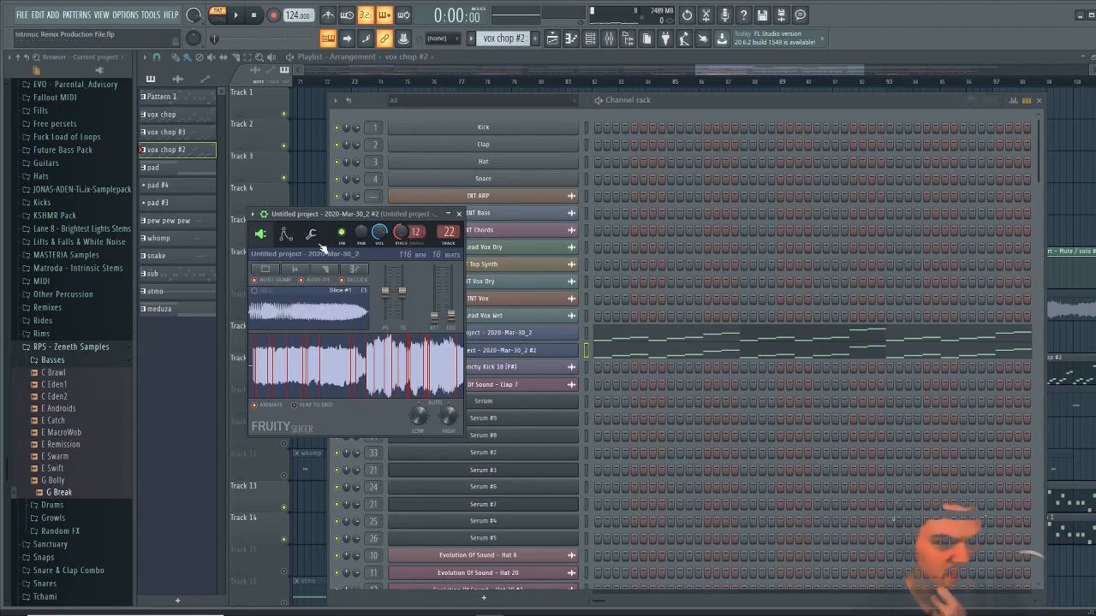
pyautogui.click(286, 237)
pyautogui.click(262, 236)
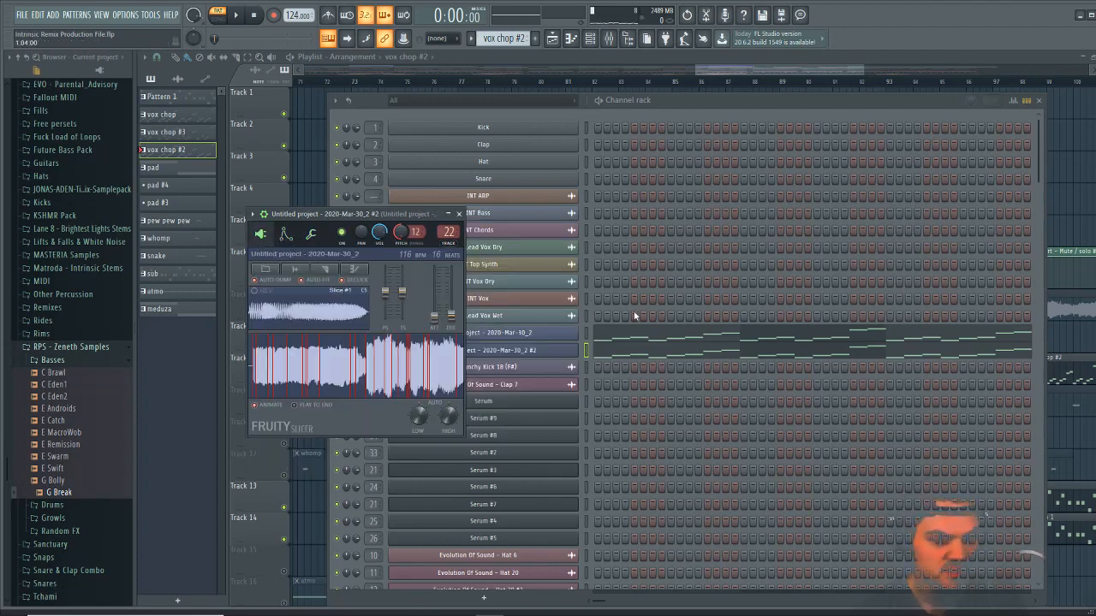
# Play vox chop #2 with only the second slicer channel, and again with both slicer channels together
pyautogui.click(675, 107)
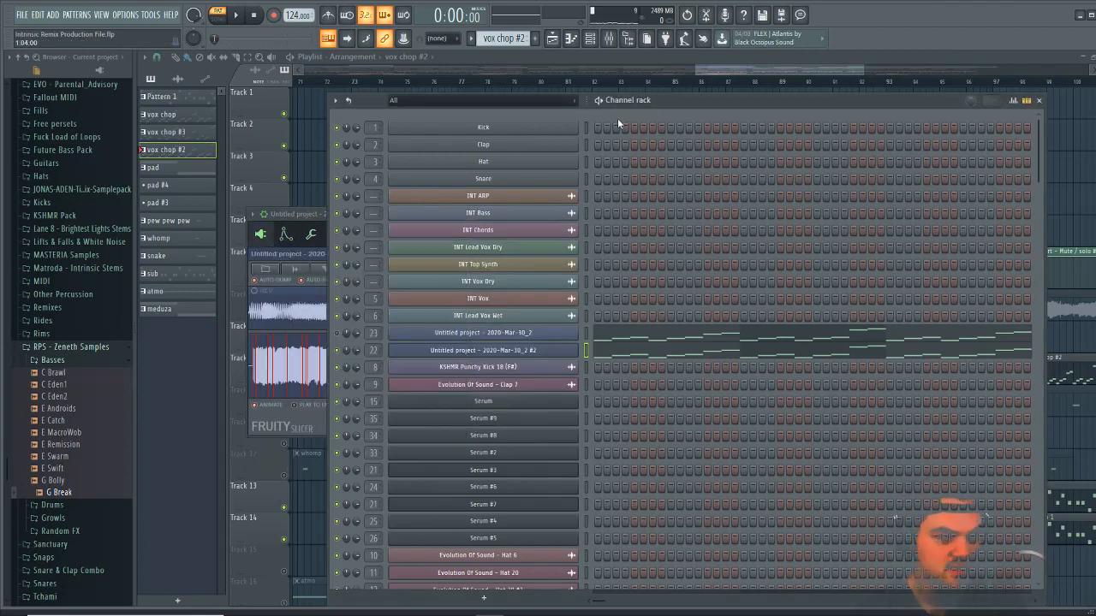
pyautogui.press('space')
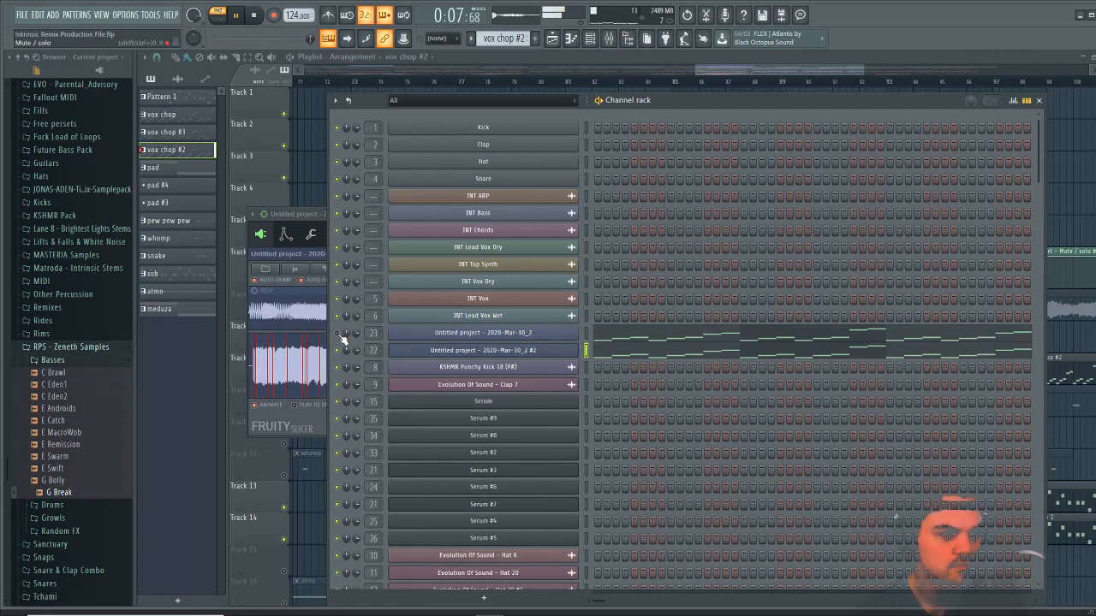
pyautogui.press('space')
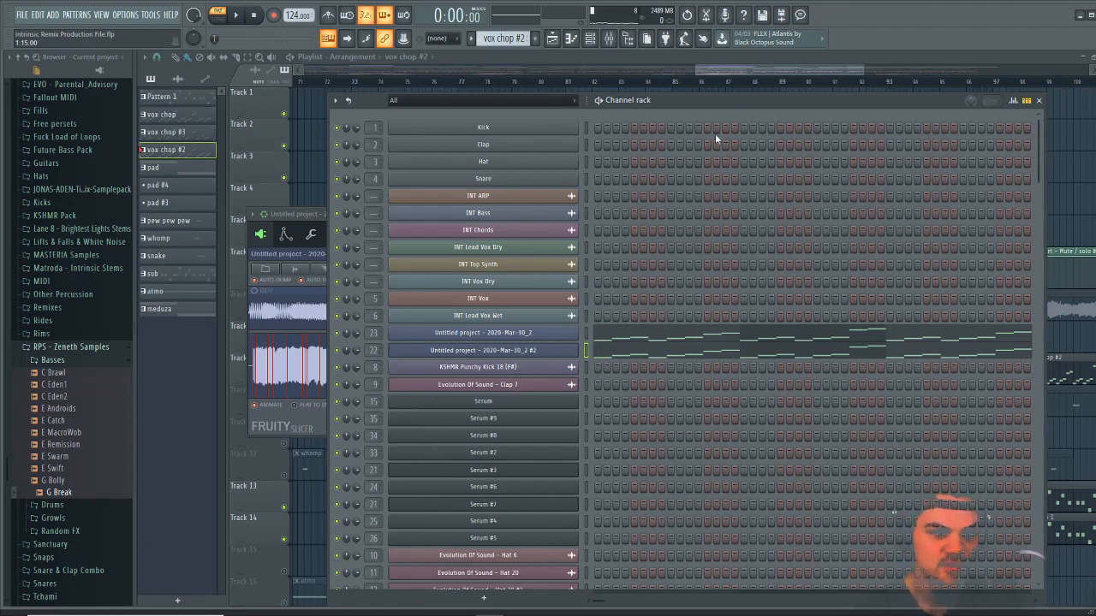
pyautogui.press('space')
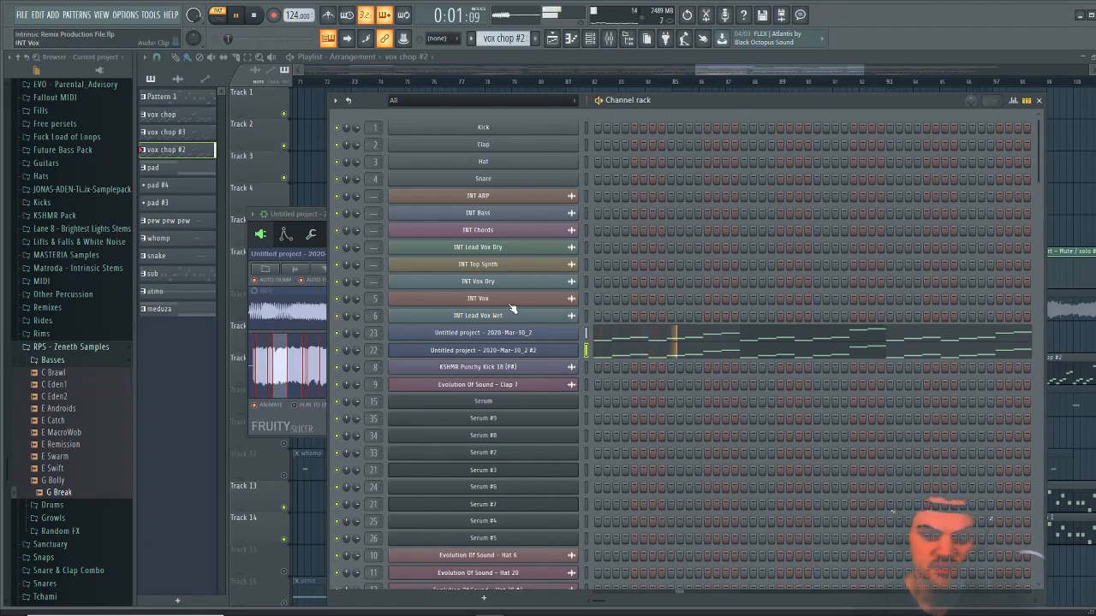
# Open the MAutoPitch effect on mixer track 22 and examine its formant settings
pyautogui.click(613, 40)
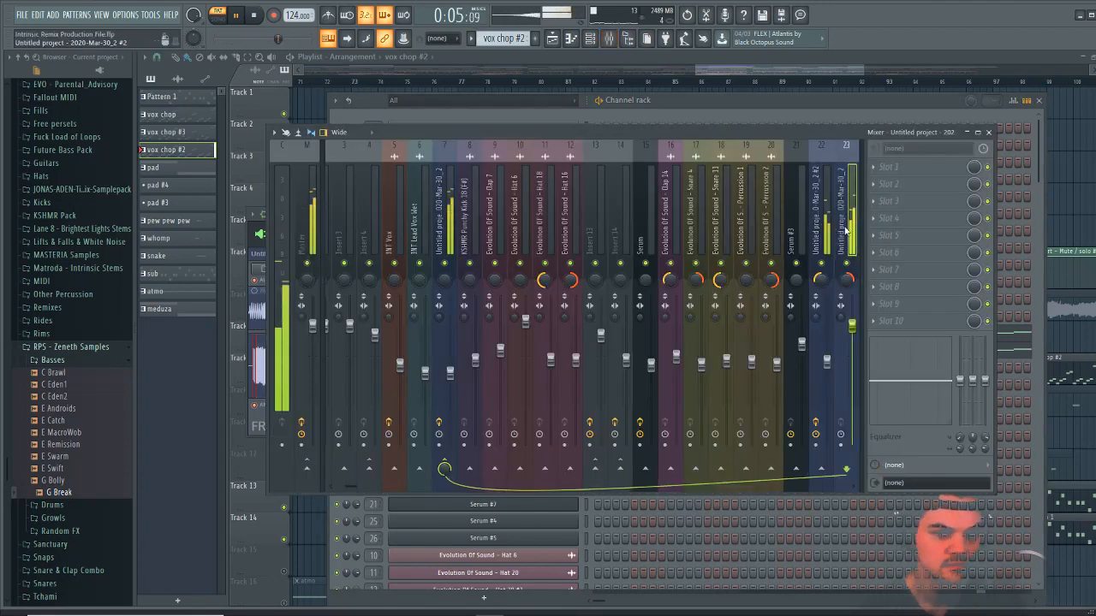
pyautogui.press('space')
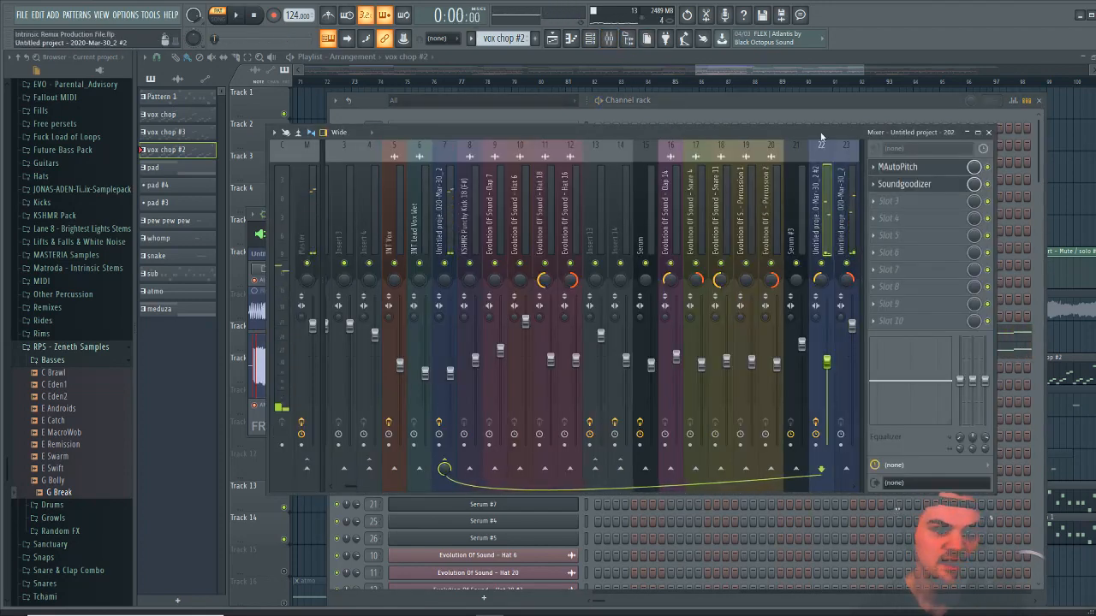
pyautogui.click(910, 170)
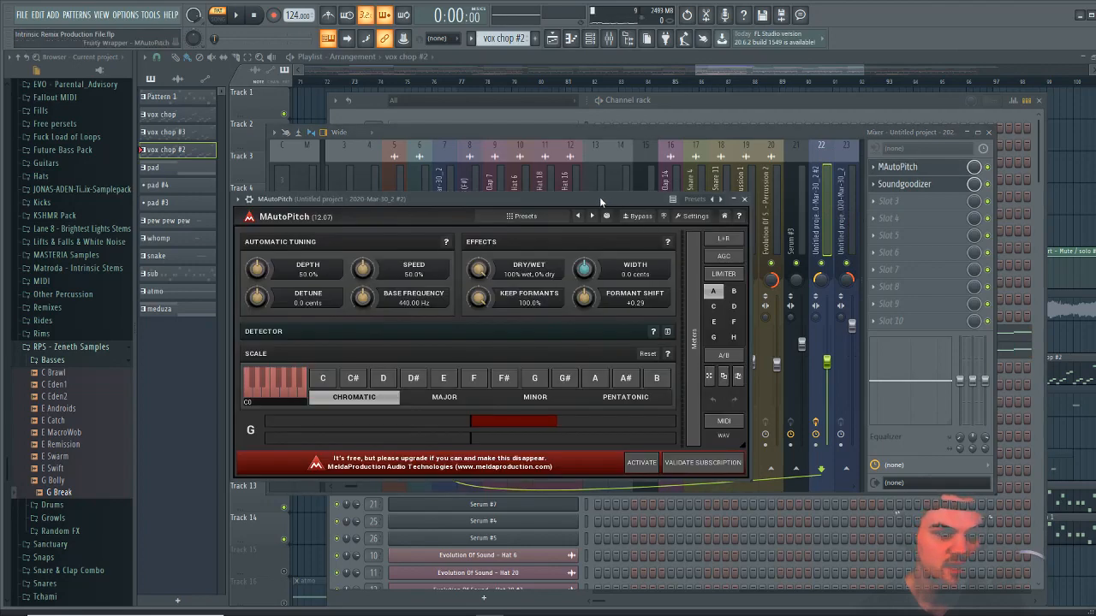
pyautogui.moveTo(599, 197); pyautogui.dragTo(644, 192)
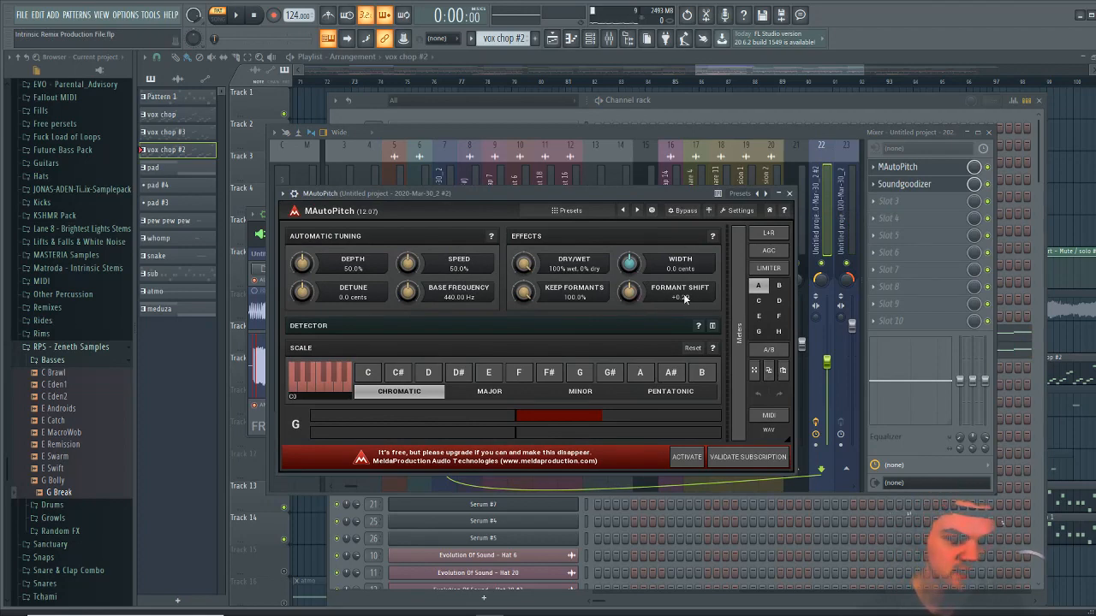
# Set MAutoPitch's formant shift to +0.48 while the pattern plays and close the plugin
pyautogui.press('space')
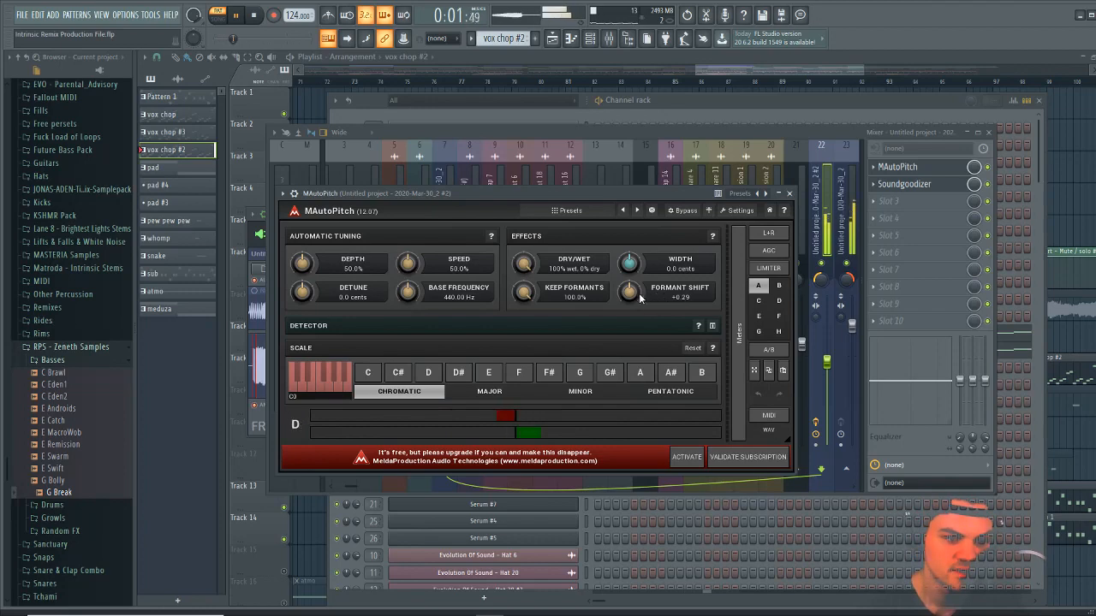
pyautogui.moveTo(633, 295)
pyautogui.mouseDown()
pyautogui.moveTo(634, 277)
pyautogui.moveTo(629, 337)
pyautogui.moveTo(630, 254)
pyautogui.moveTo(629, 286)
pyautogui.mouseUp()
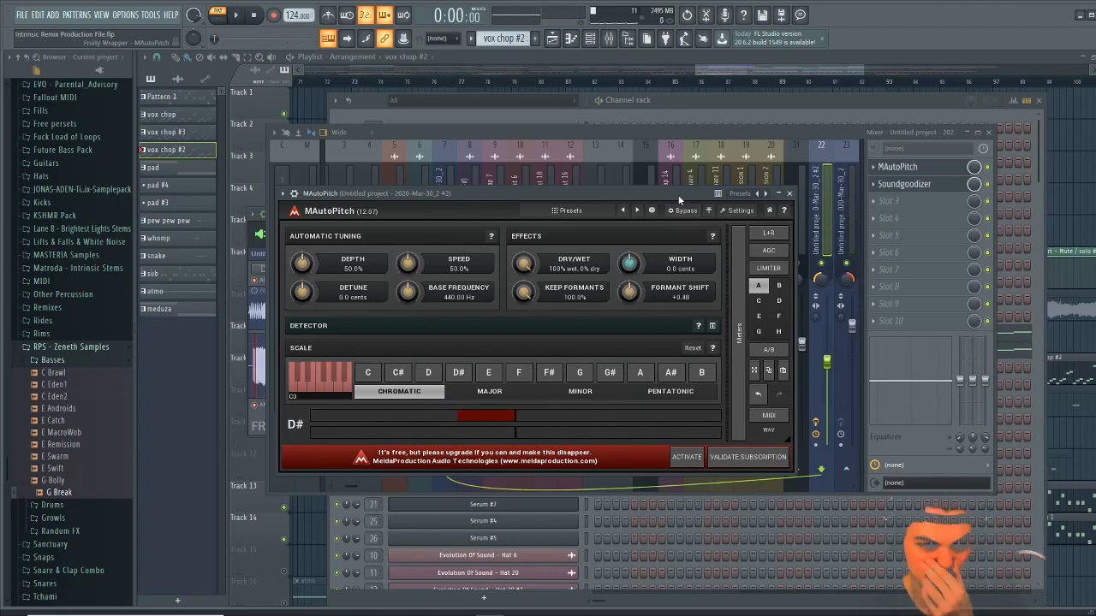
pyautogui.click(794, 131)
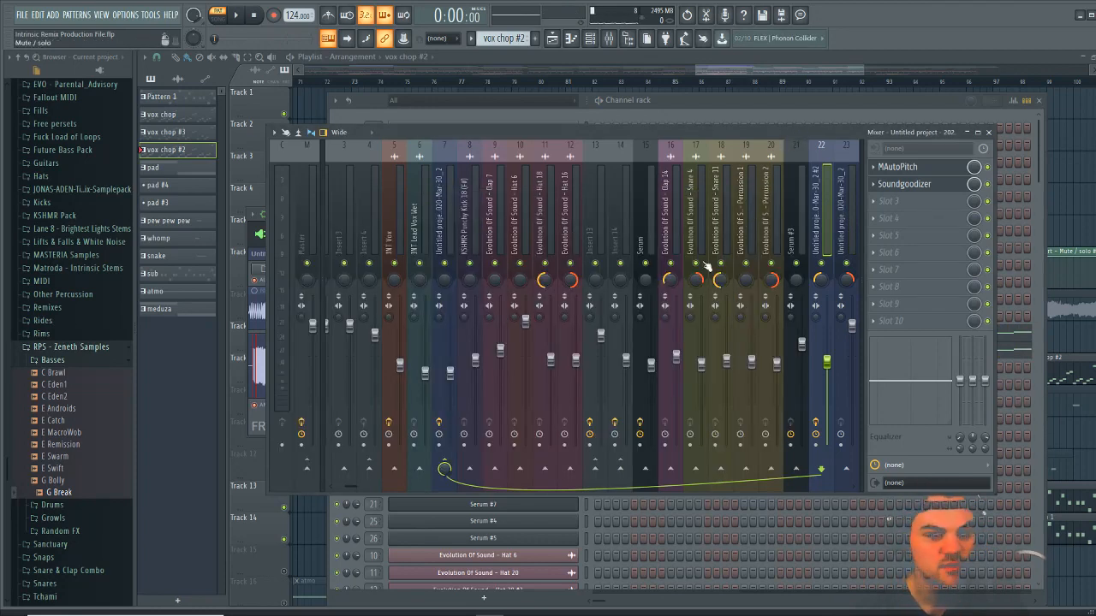
# Place the playhead at bar 81 and compare the panning of mixer tracks 22 and 23
pyautogui.moveTo(350, 485); pyautogui.dragTo(390, 490)
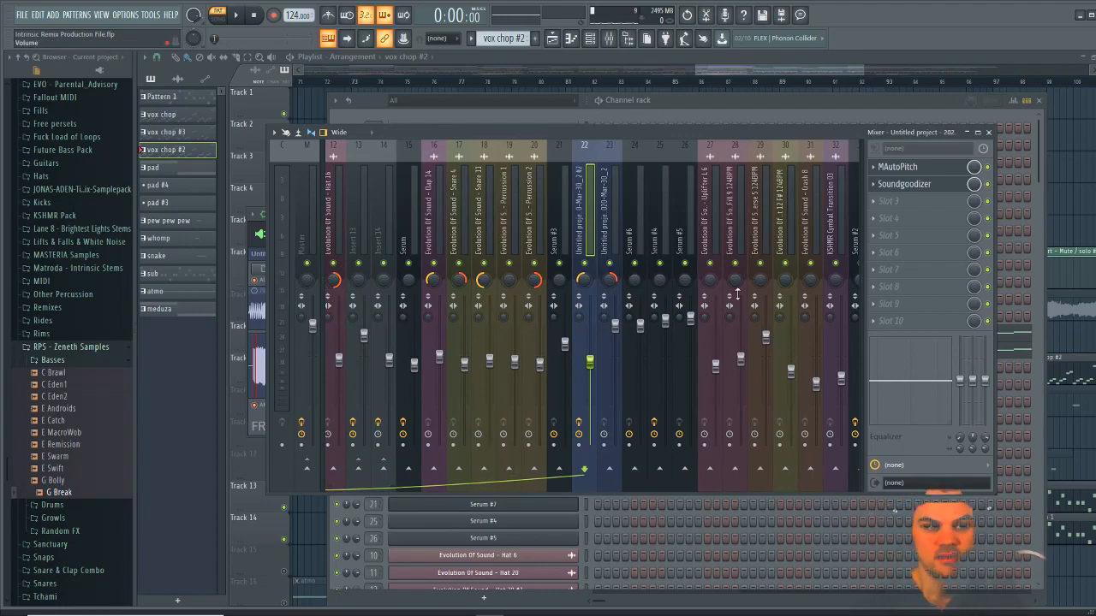
pyautogui.click(778, 72)
pyautogui.scroll(-4, 780, 83)
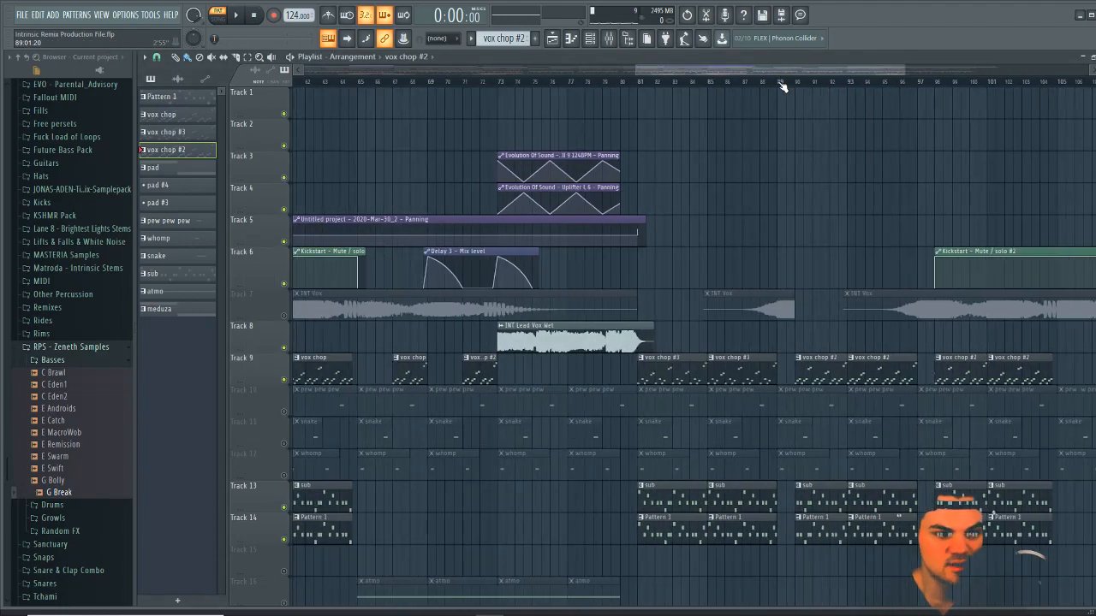
pyautogui.click(695, 82)
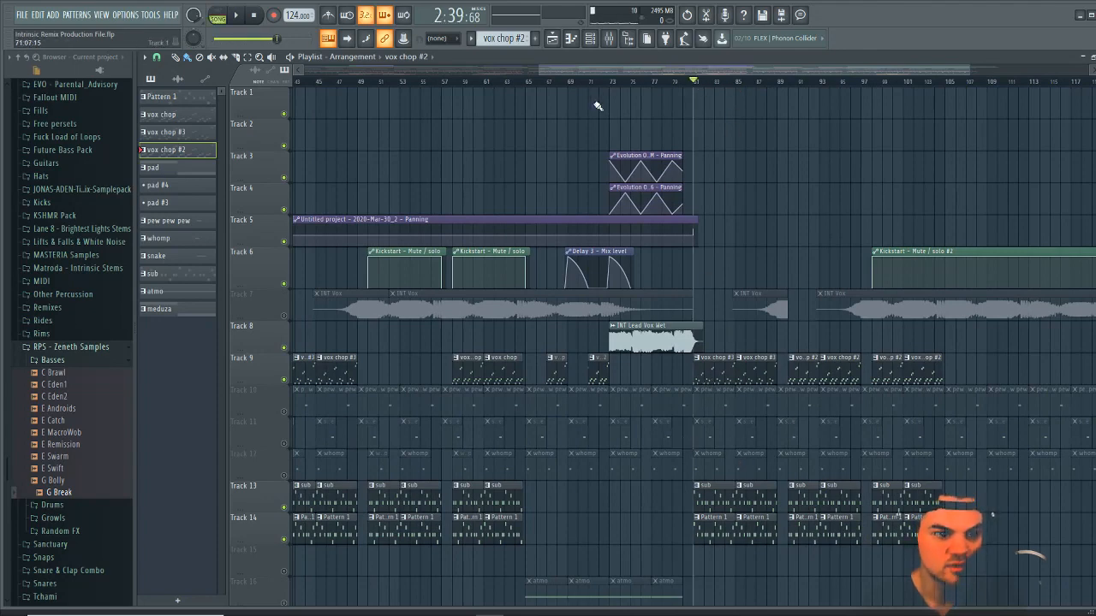
pyautogui.click(608, 38)
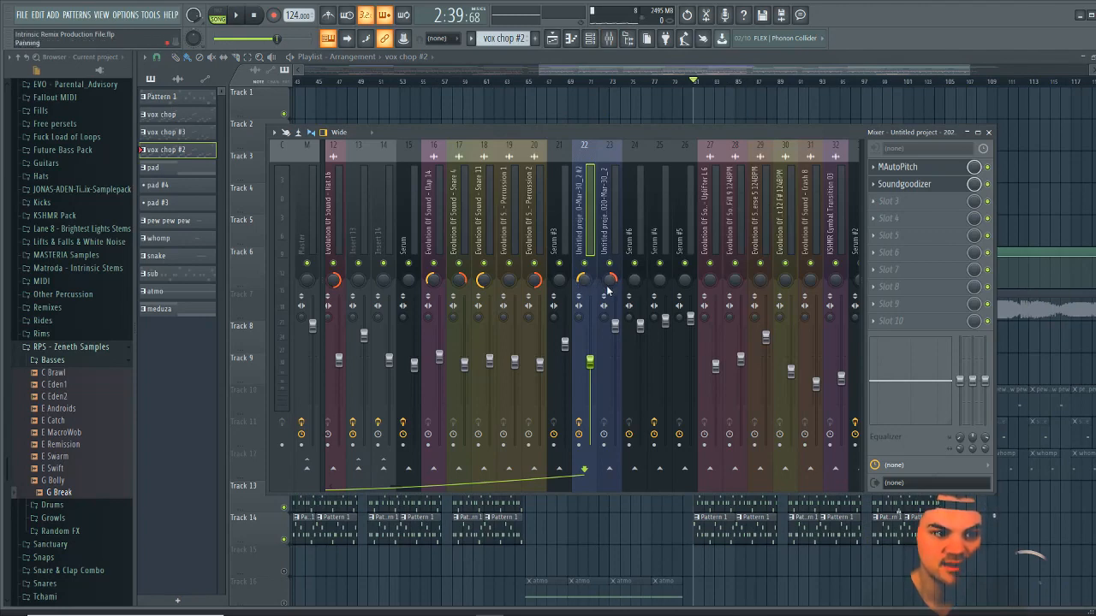
# Play the arrangement from bar 81 with the mixer closed, and skip ahead to around bar 88
pyautogui.press('space')
pyautogui.press('F9')
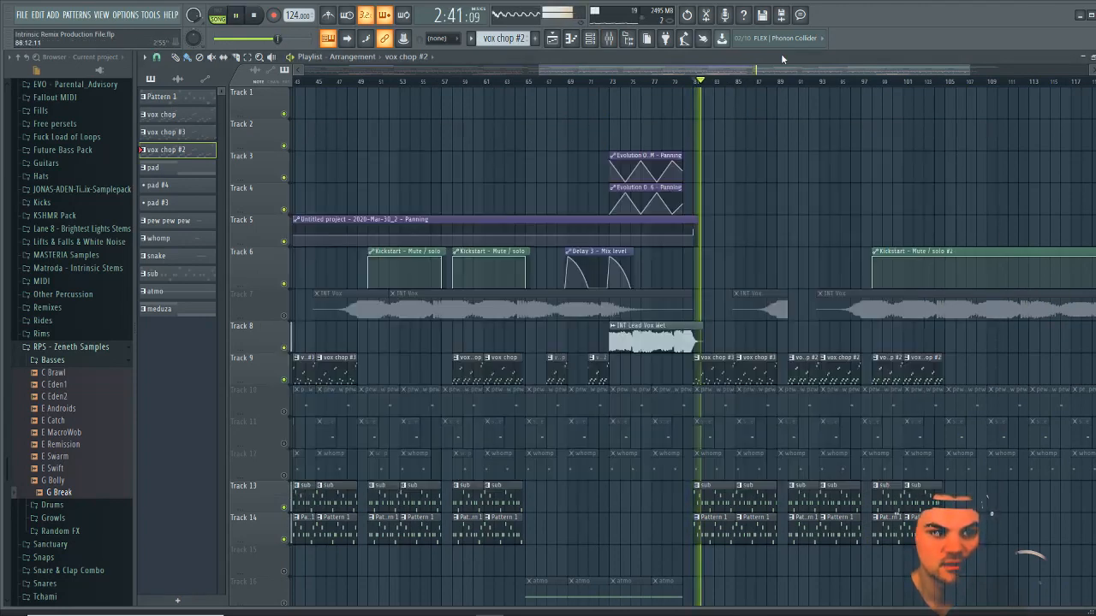
pyautogui.click(768, 83)
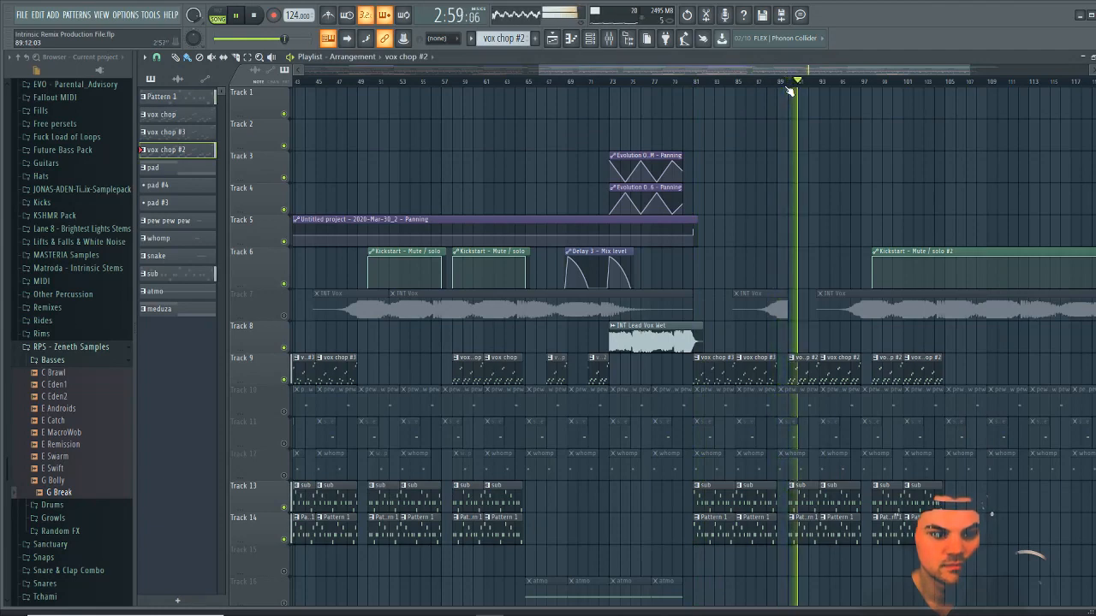
# Stop playback, unmute the INT Vox clips on track 7 and move the playhead to bar 45
pyautogui.press('space')
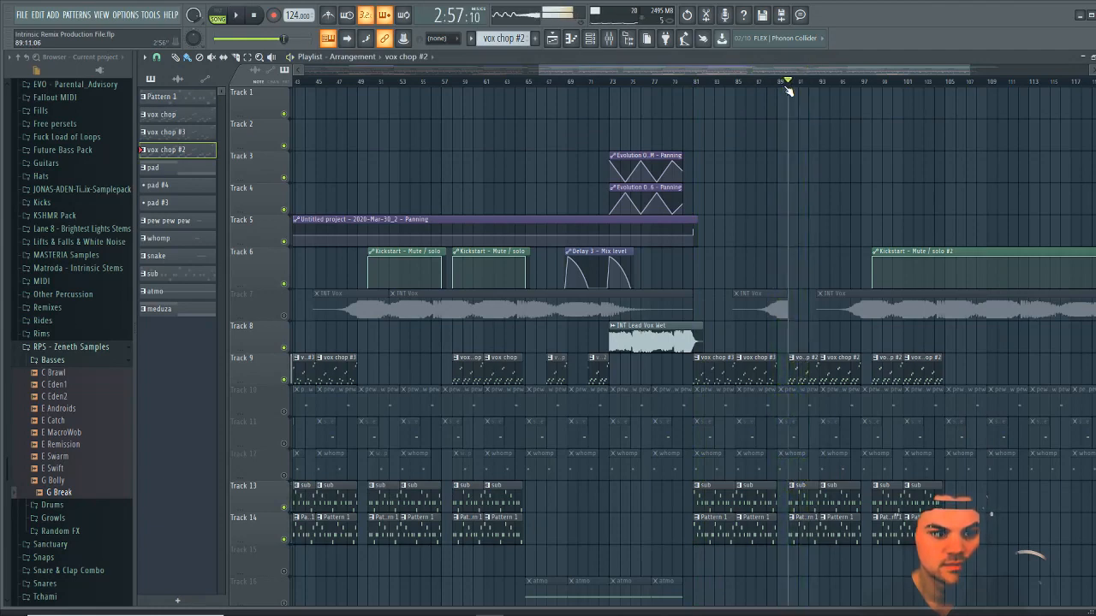
pyautogui.scroll(-2, 788, 89)
pyautogui.scroll(-1, 785, 89)
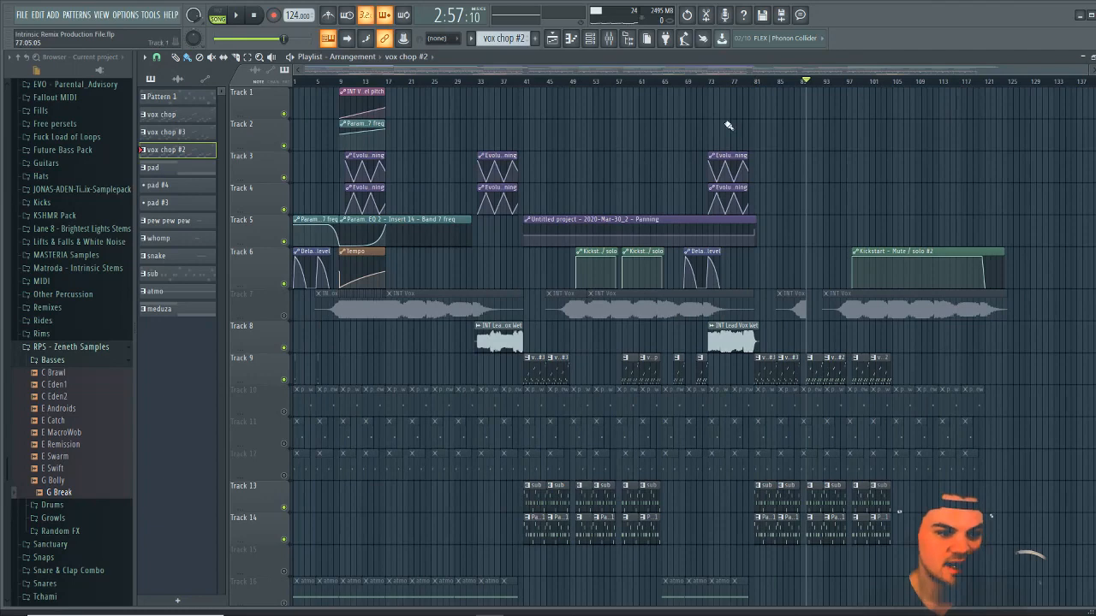
pyautogui.click(285, 316)
pyautogui.moveTo(522, 82)
pyautogui.mouseDown()
pyautogui.moveTo(648, 87)
pyautogui.moveTo(624, 95)
pyautogui.mouseUp()
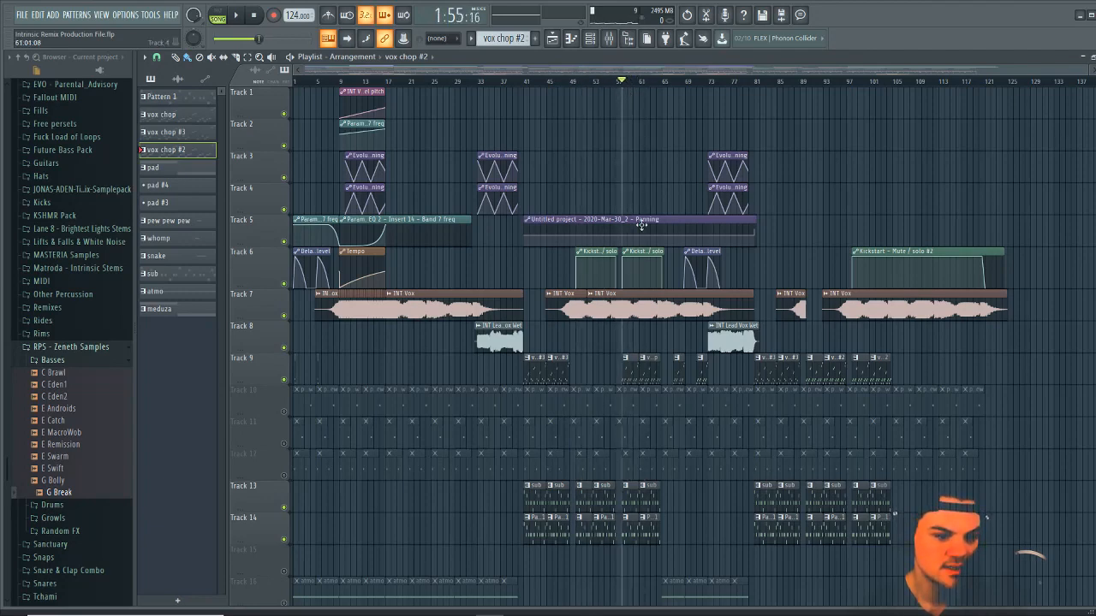
pyautogui.moveTo(781, 85)
pyautogui.mouseDown()
pyautogui.moveTo(759, 85)
pyautogui.moveTo(816, 83)
pyautogui.moveTo(783, 81)
pyautogui.moveTo(812, 86)
pyautogui.moveTo(789, 93)
pyautogui.moveTo(800, 83)
pyautogui.moveTo(621, 84)
pyautogui.moveTo(867, 115)
pyautogui.moveTo(618, 129)
pyautogui.moveTo(813, 134)
pyautogui.moveTo(553, 167)
pyautogui.mouseUp()
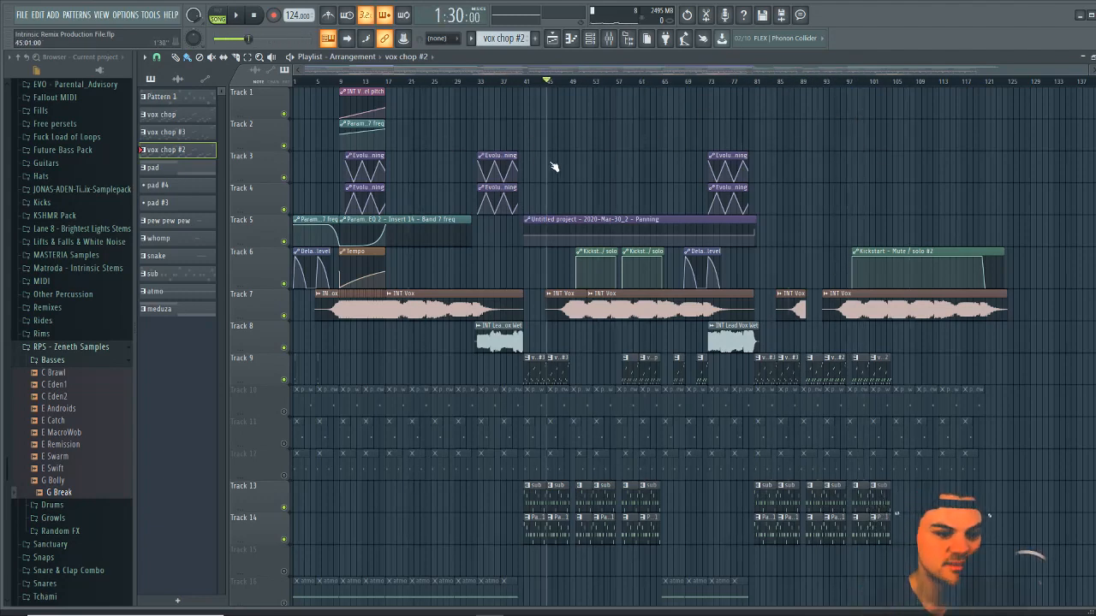
# Play the arrangement from bar 41, skip ahead to bar 53 and stop playback
pyautogui.scroll(-5, 670, 393)
pyautogui.scroll(5, 551, 521)
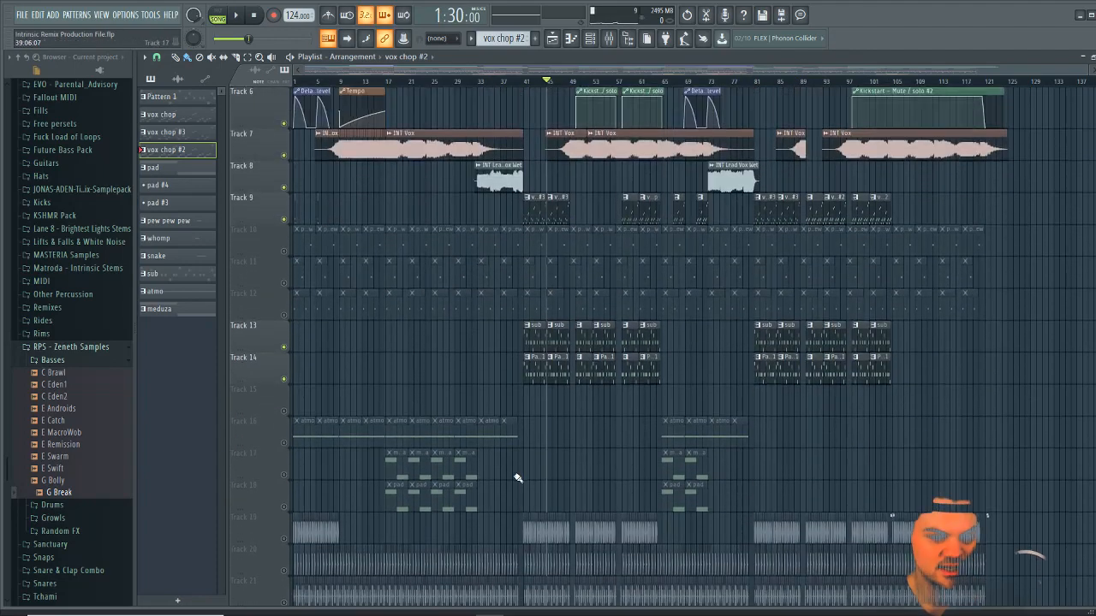
pyautogui.moveTo(526, 82)
pyautogui.mouseDown()
pyautogui.moveTo(548, 83)
pyautogui.moveTo(525, 86)
pyautogui.mouseUp()
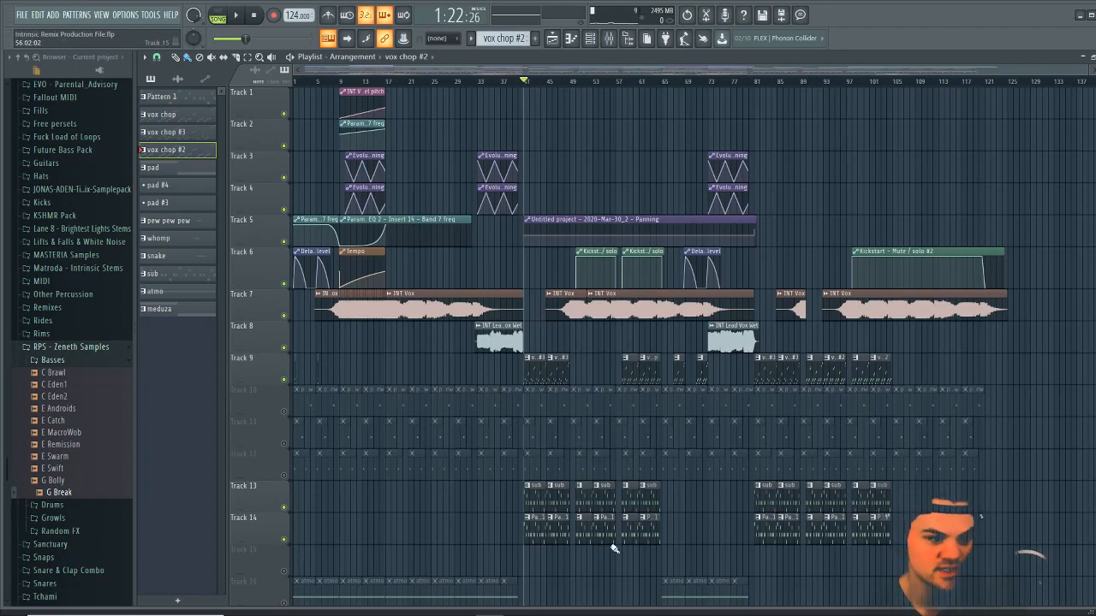
pyautogui.press('space')
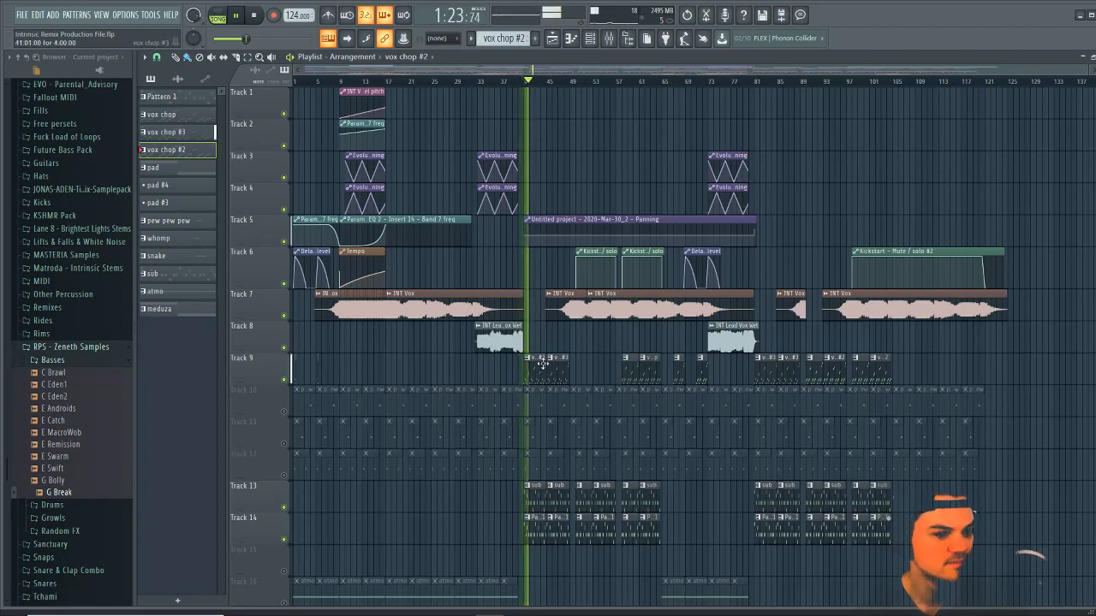
pyautogui.click(593, 82)
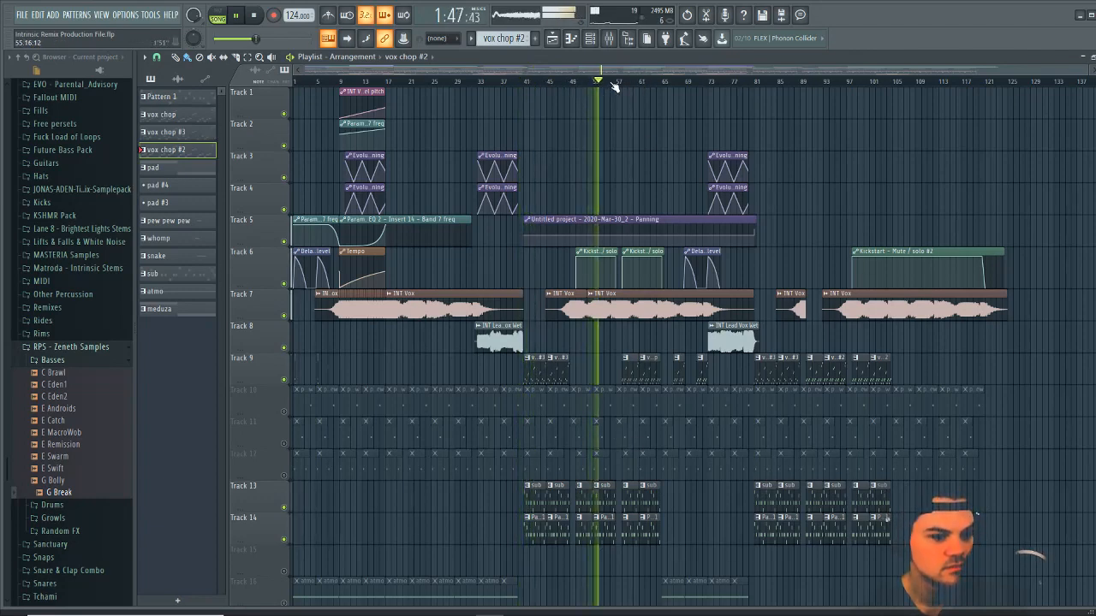
pyautogui.scroll(-3, 403, 411)
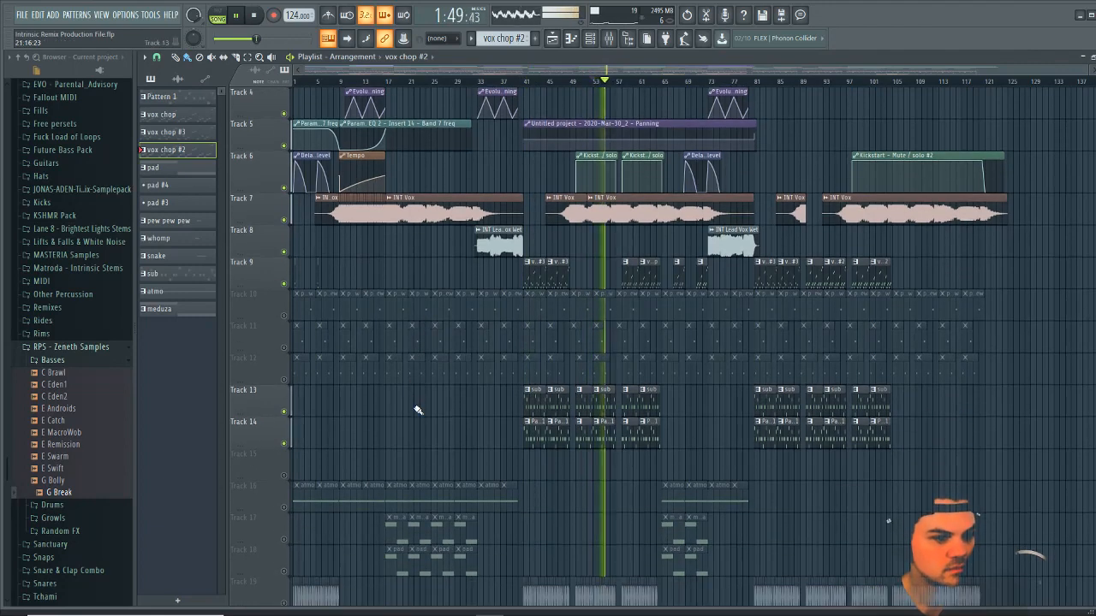
pyautogui.press('space')
# Solo the atmo clips on track 16 and play the arrangement from the start
pyautogui.scroll(-5, 389, 413)
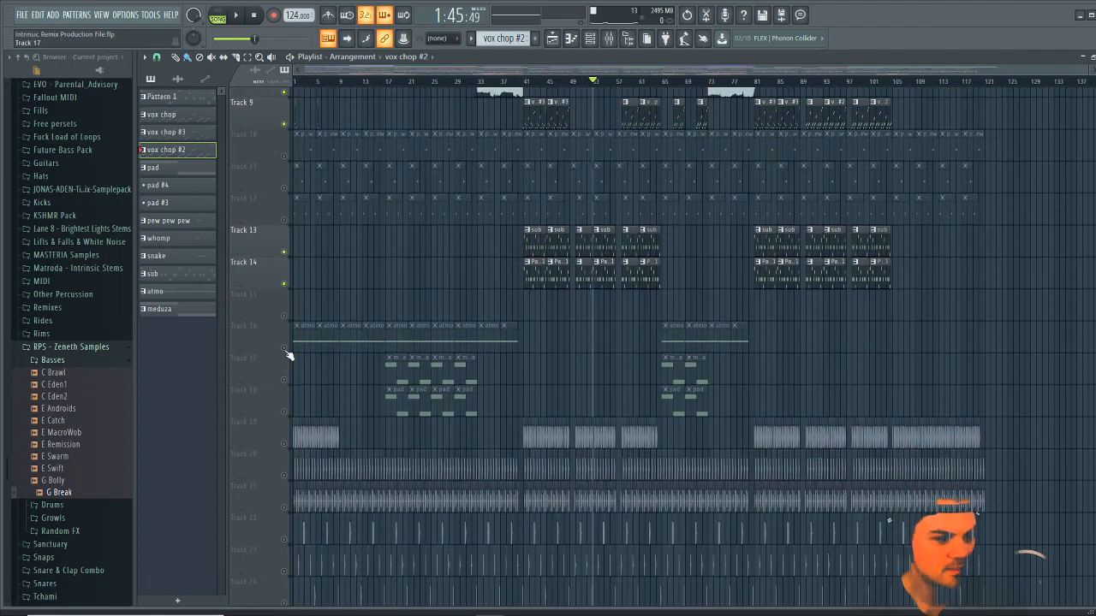
pyautogui.rightClick(283, 347)
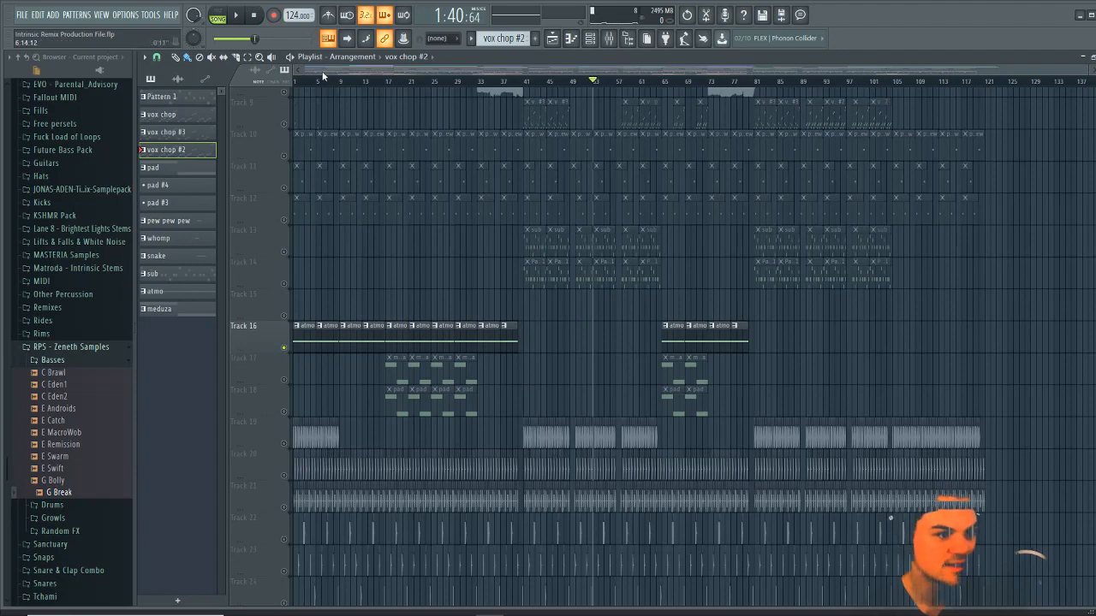
pyautogui.click(315, 82)
pyautogui.press('space')
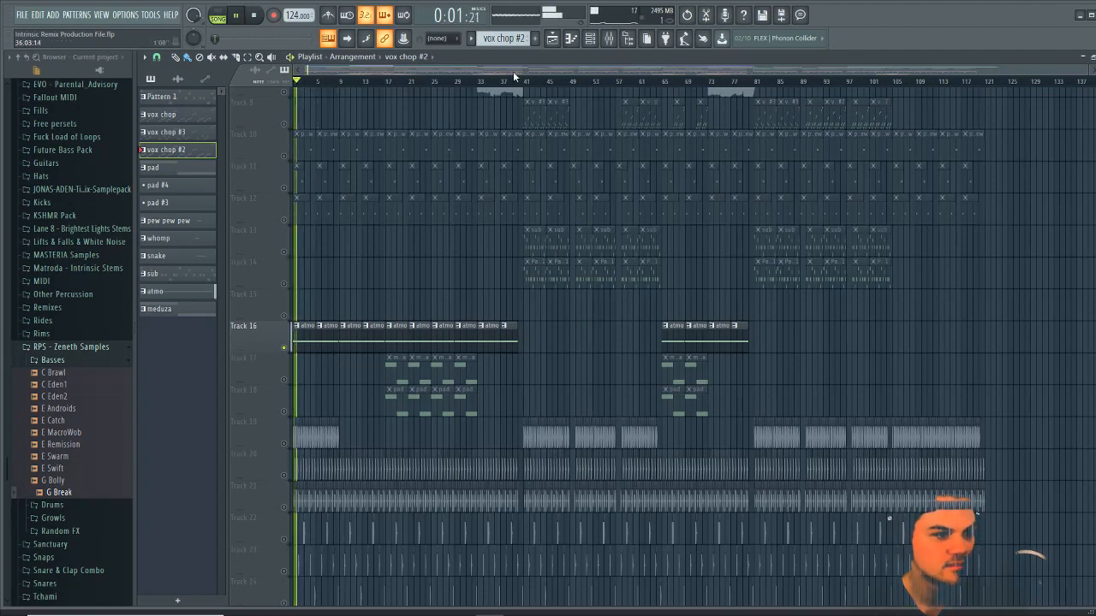
# Look through the mixer tracks while the atmo layer plays and close the mixer
pyautogui.click(618, 44)
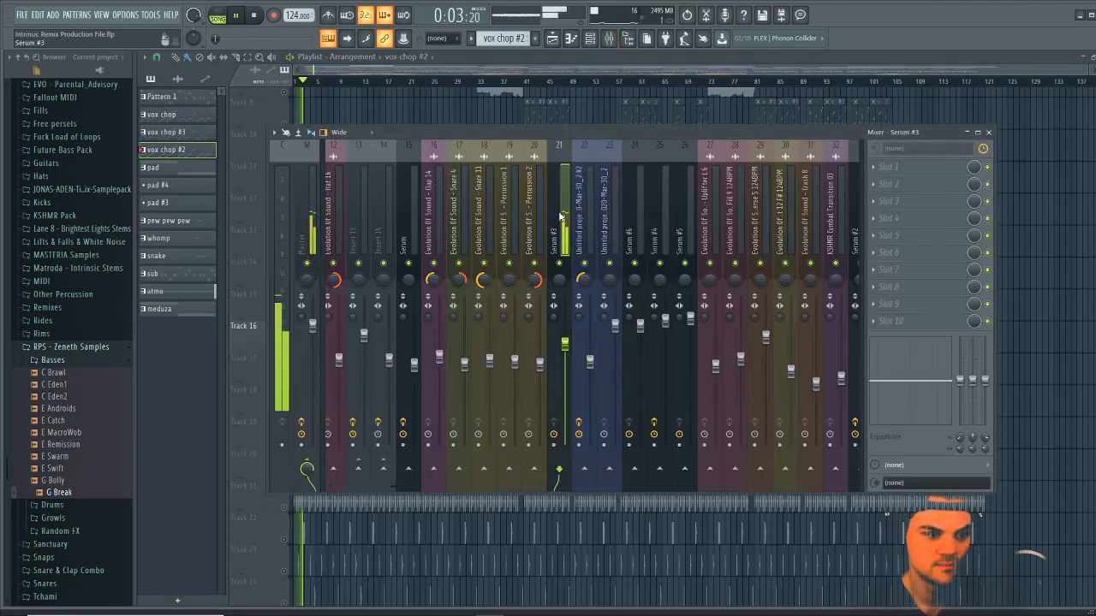
pyautogui.hscroll(-5, 805, 210)
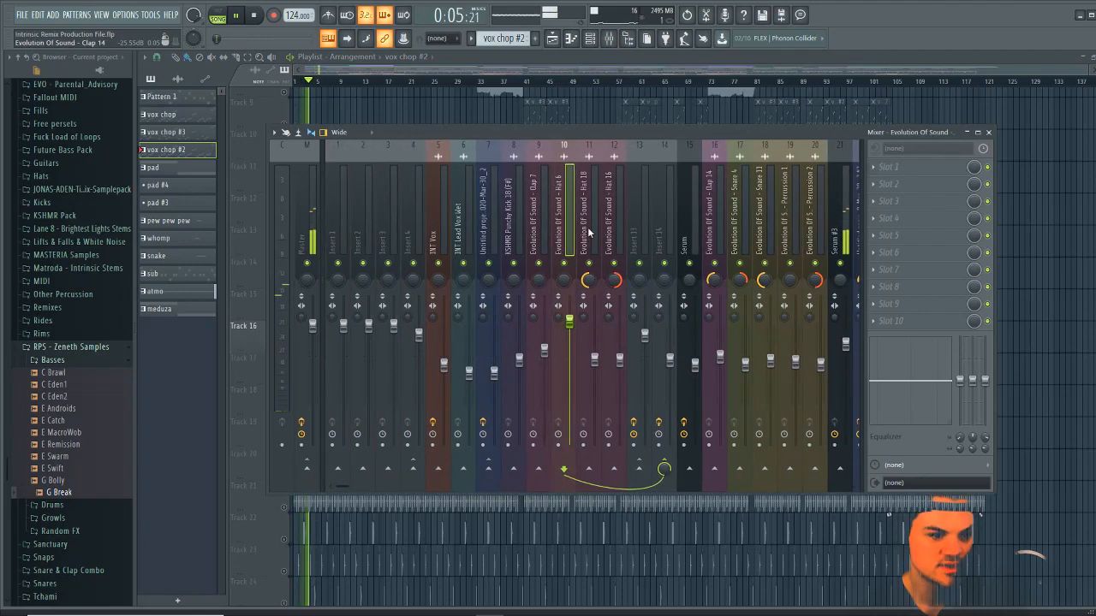
pyautogui.click(823, 224)
pyautogui.click(672, 233)
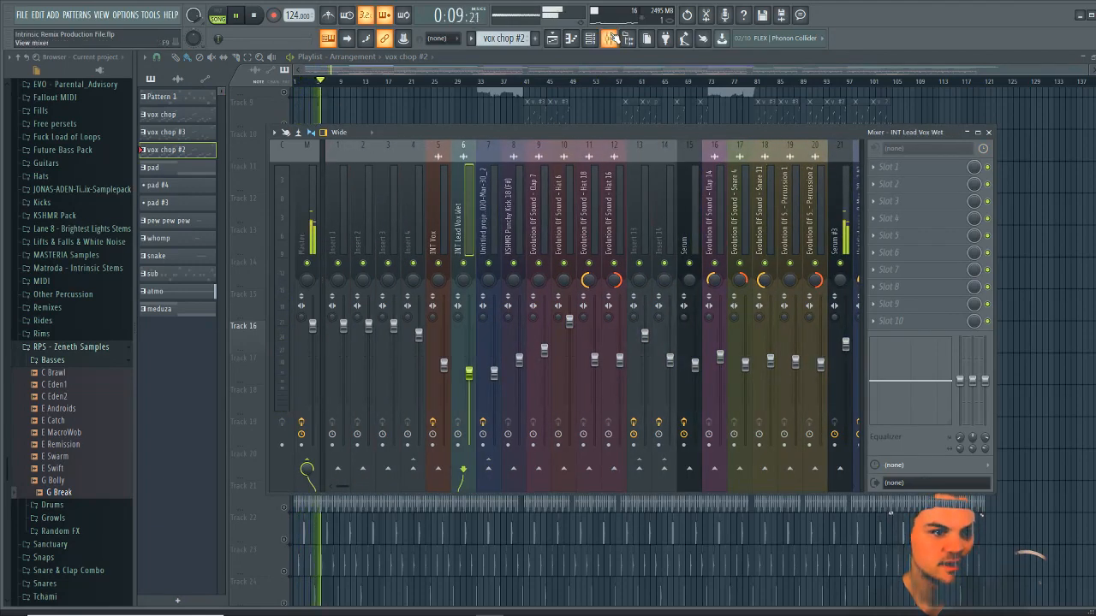
pyautogui.click(608, 38)
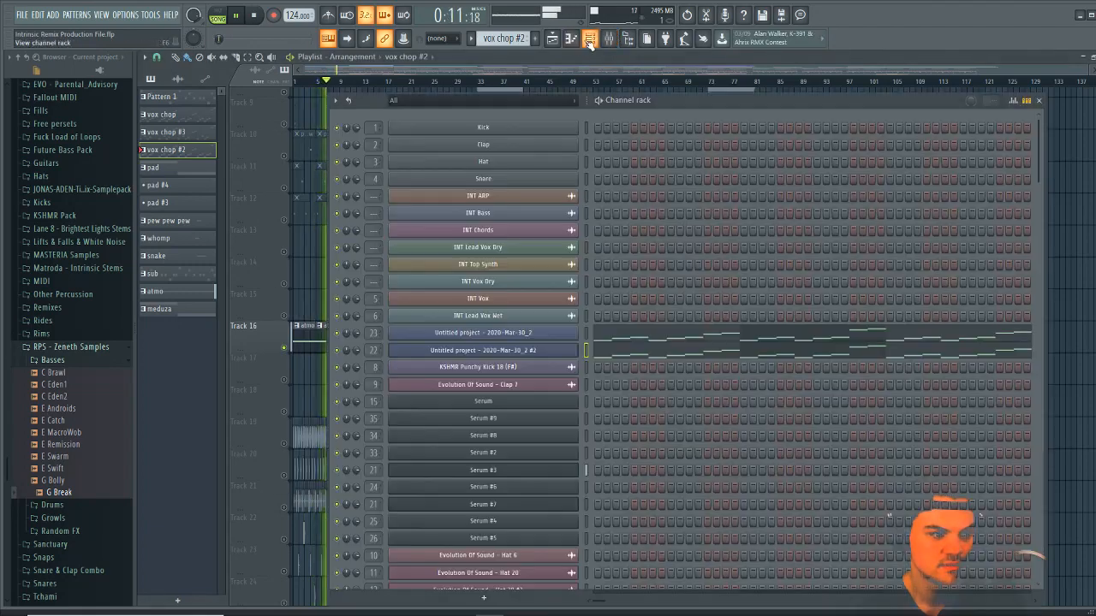
# Select the atmo pattern in the channel rack and open its Serum #3 instrument
pyautogui.click(590, 38)
pyautogui.click(470, 37)
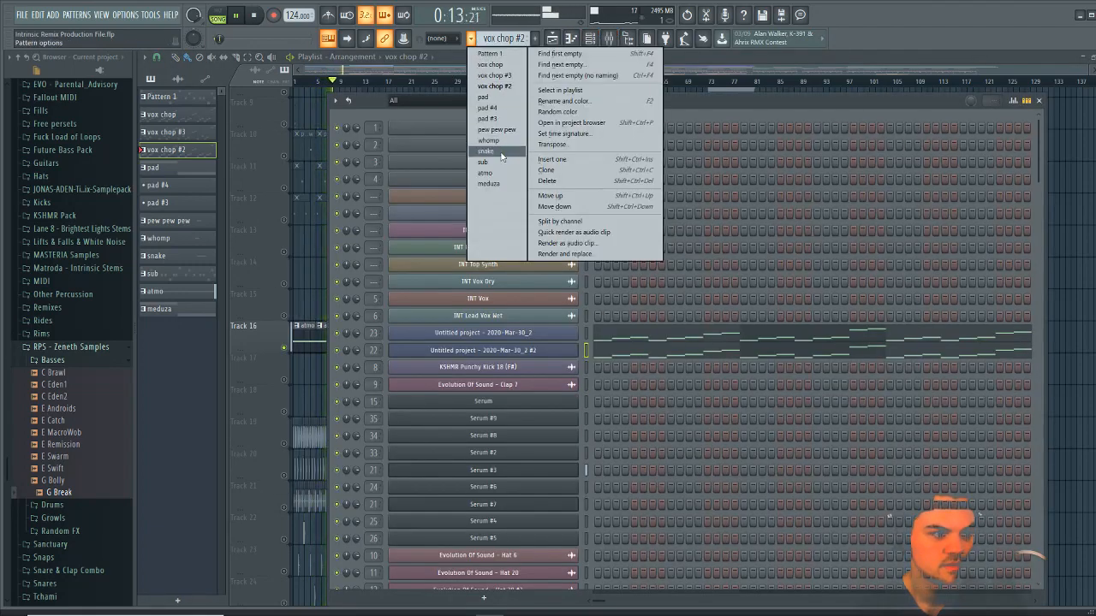
pyautogui.click(484, 173)
pyautogui.click(530, 471)
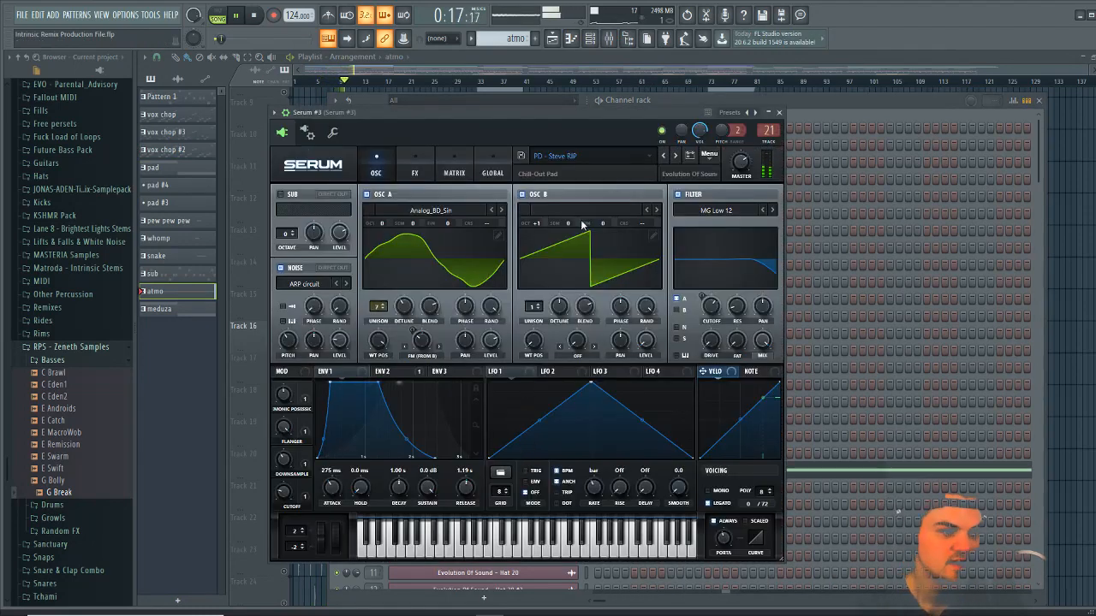
# Examine Serum #3's effects and oscillators, stop playback and close the open windows
pyautogui.click(406, 173)
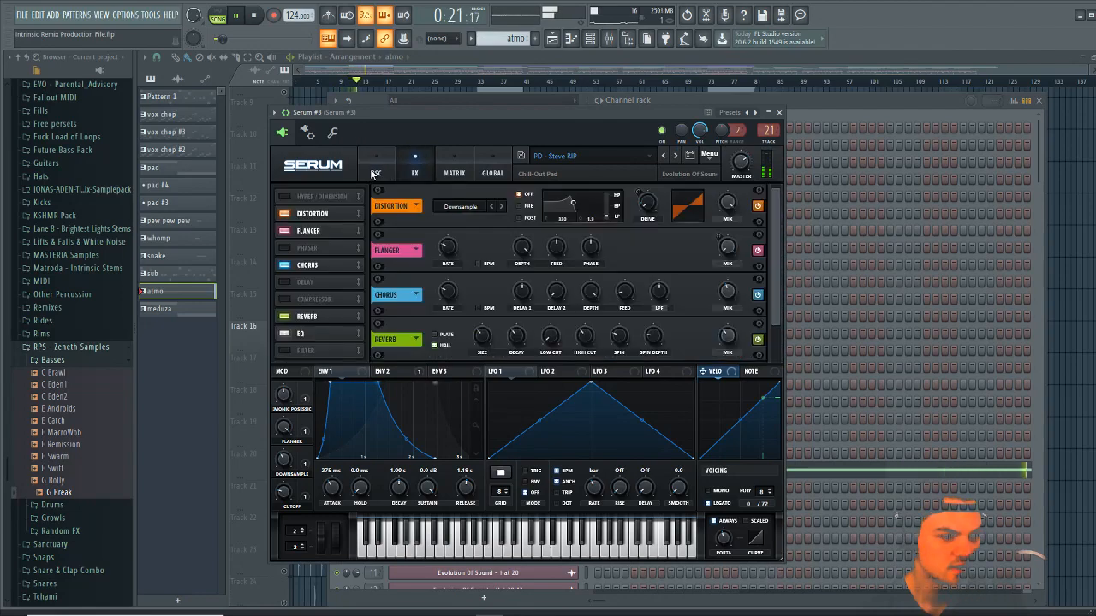
pyautogui.click(374, 173)
pyautogui.moveTo(672, 112); pyautogui.dragTo(928, 123)
pyautogui.press('space')
pyautogui.press('F12')
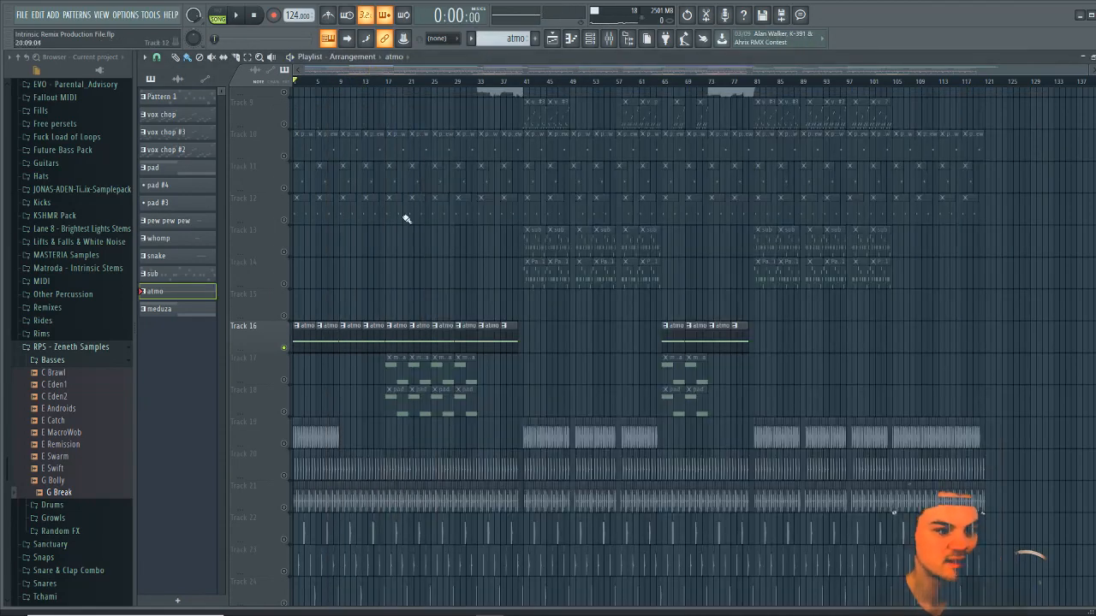
# Solo track 17, unmute track 18 alongside it and play both layers from bar 17
pyautogui.rightClick(275, 380)
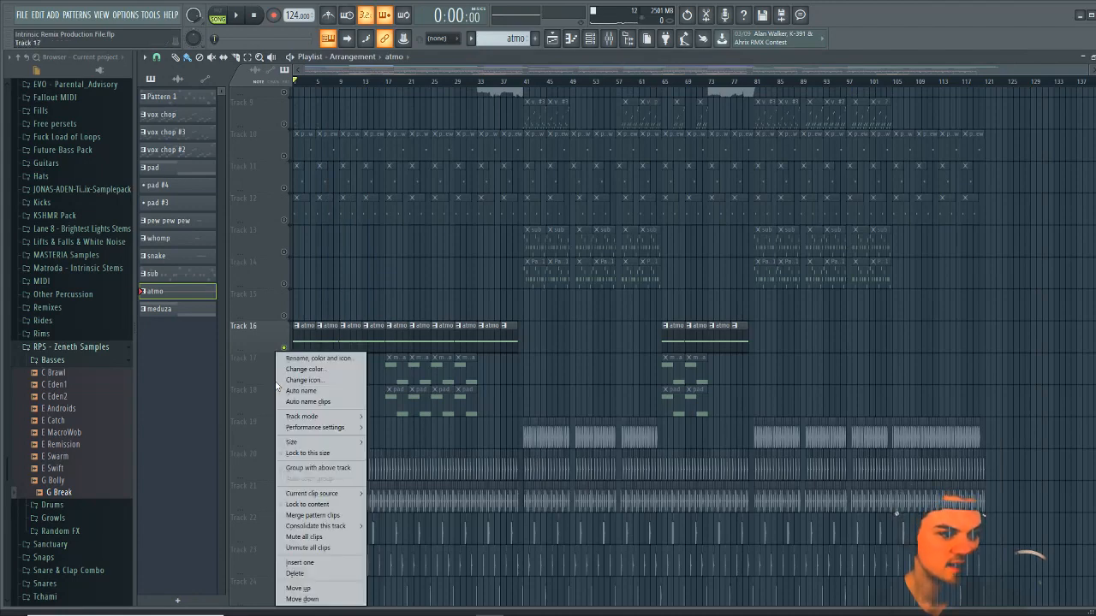
pyautogui.click(287, 384)
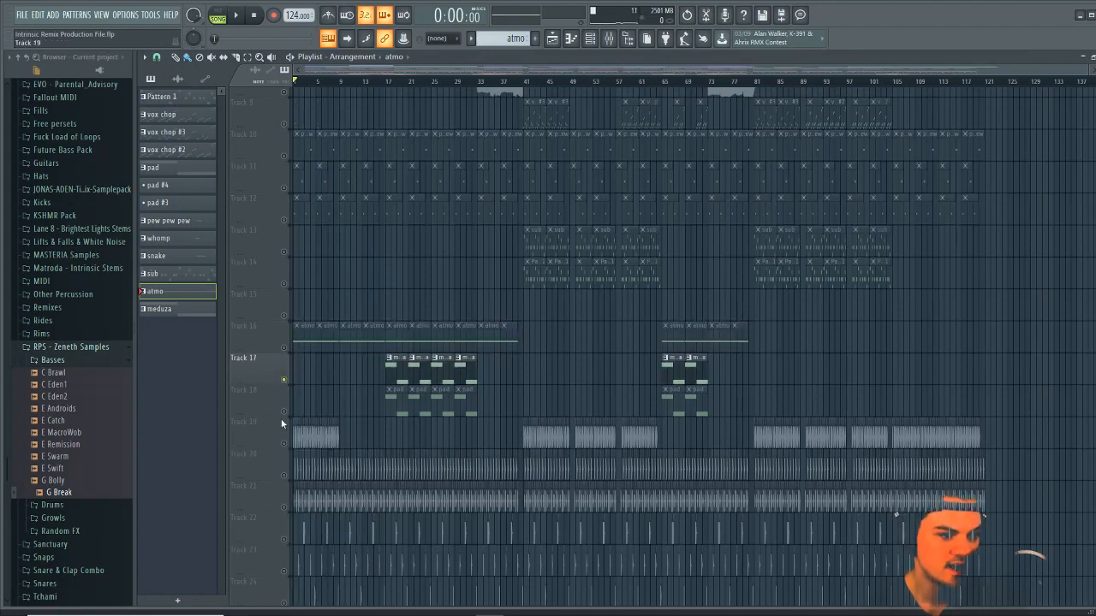
pyautogui.click(284, 413)
pyautogui.click(387, 81)
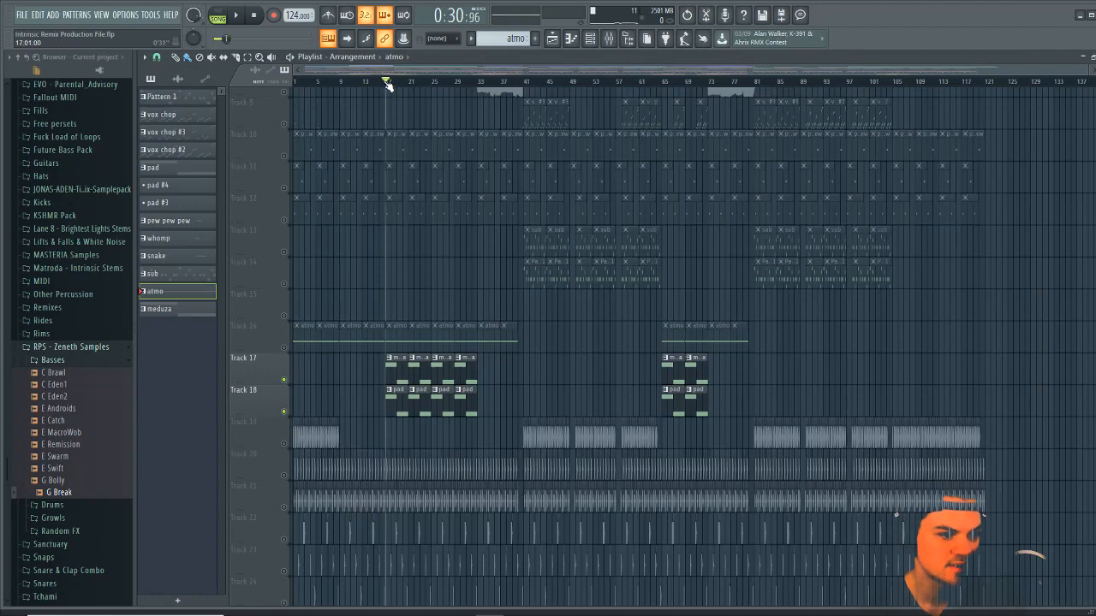
pyautogui.press('space')
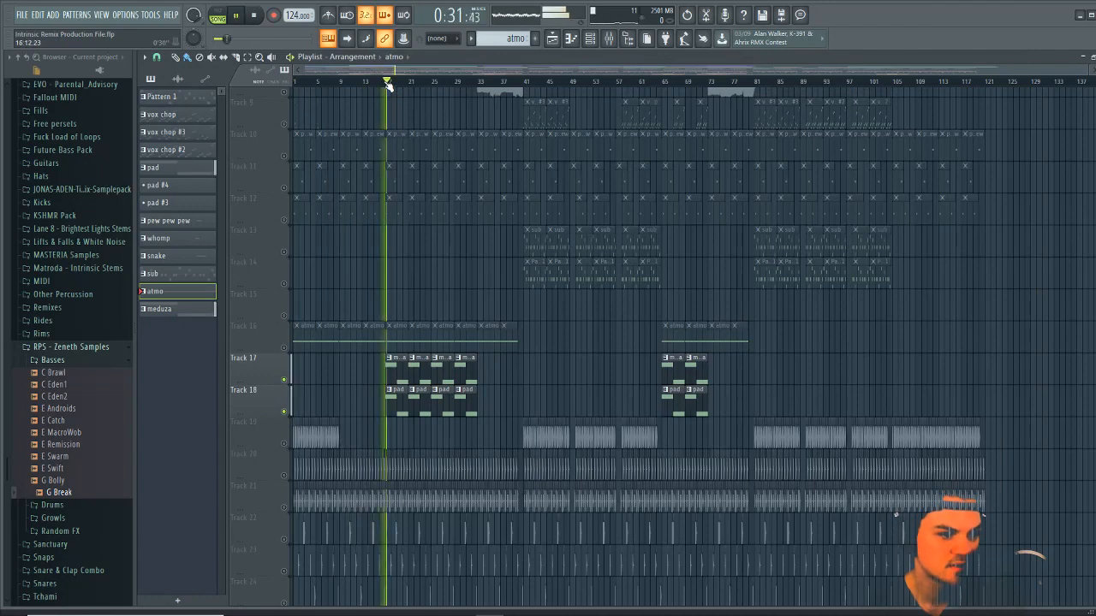
# Mute track 17 and open the pad pattern's Serum #6 notes in the piano roll
pyautogui.click(284, 380)
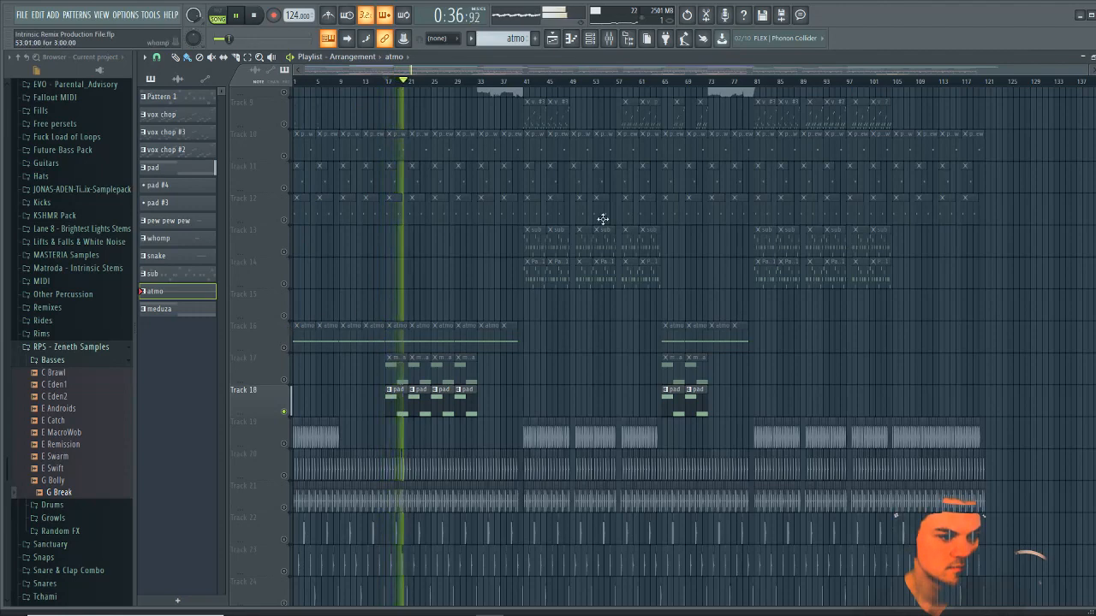
pyautogui.click(470, 38)
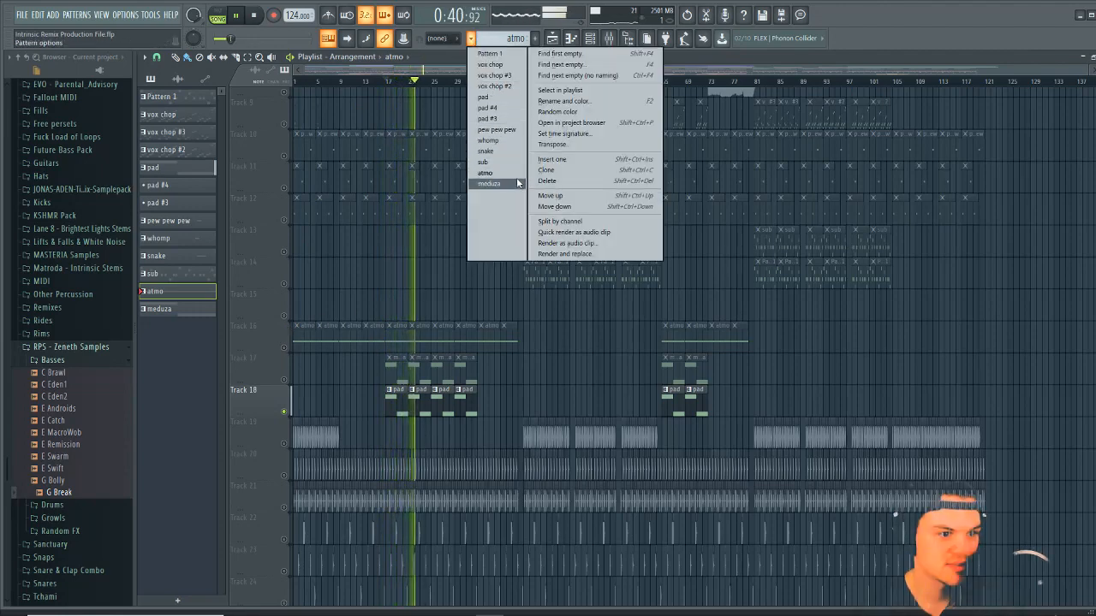
pyautogui.click(506, 97)
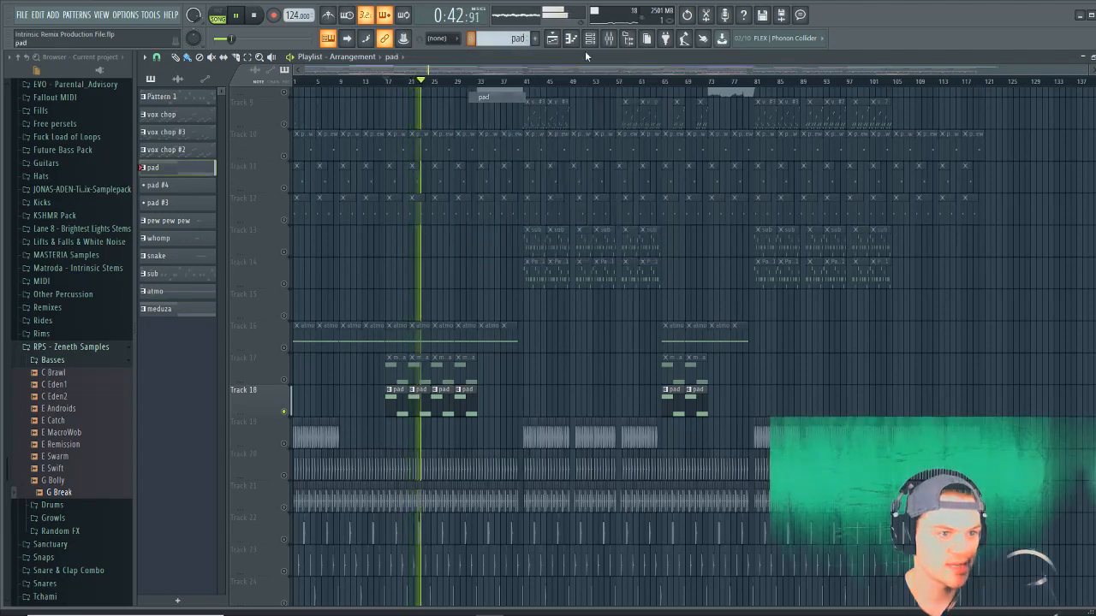
pyautogui.click(590, 38)
pyautogui.click(655, 492)
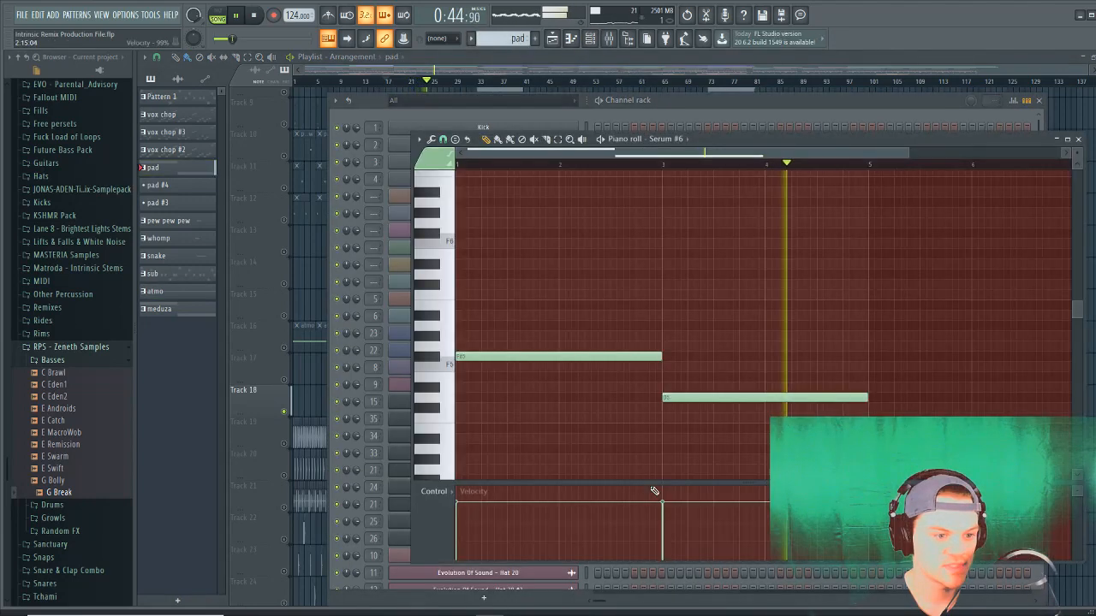
# Open the Serum #6 instrument to examine its oscillators and envelopes, and return to the playlist
pyautogui.click(506, 477)
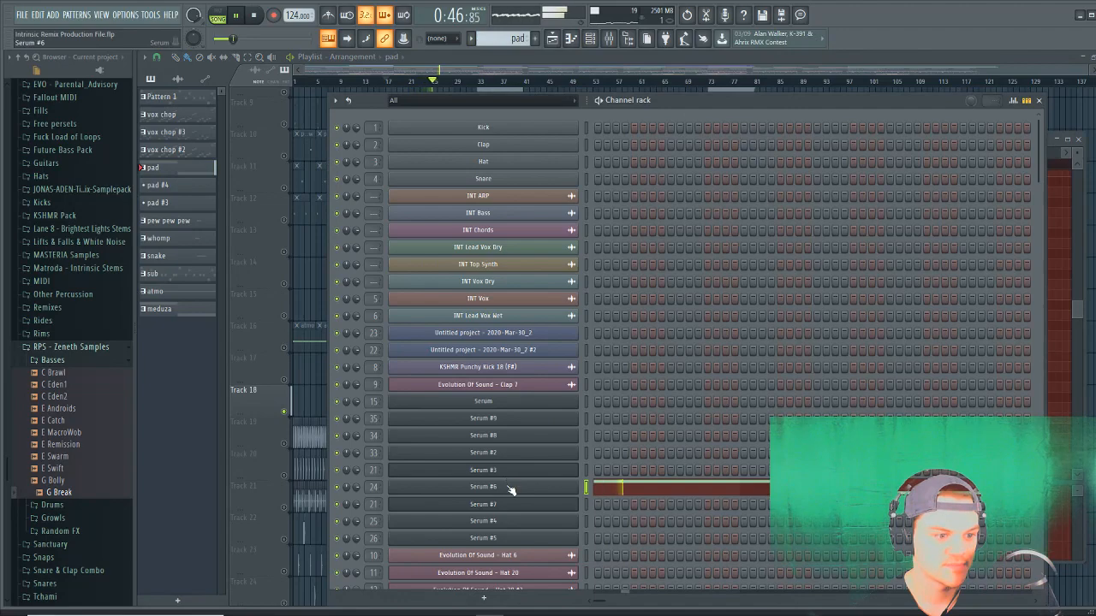
pyautogui.click(509, 487)
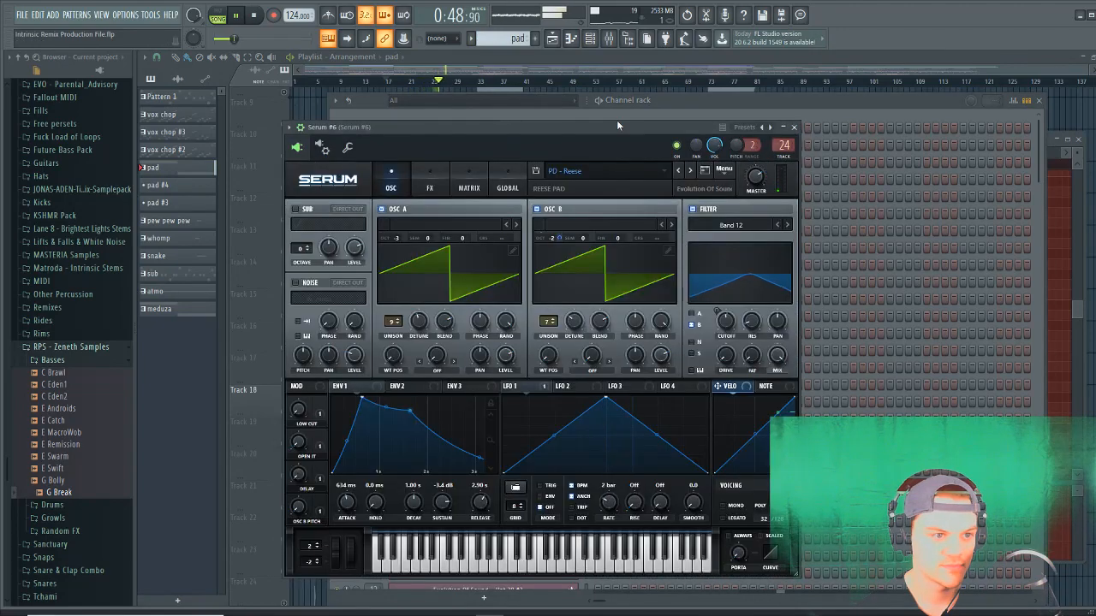
pyautogui.moveTo(618, 126); pyautogui.dragTo(801, 100)
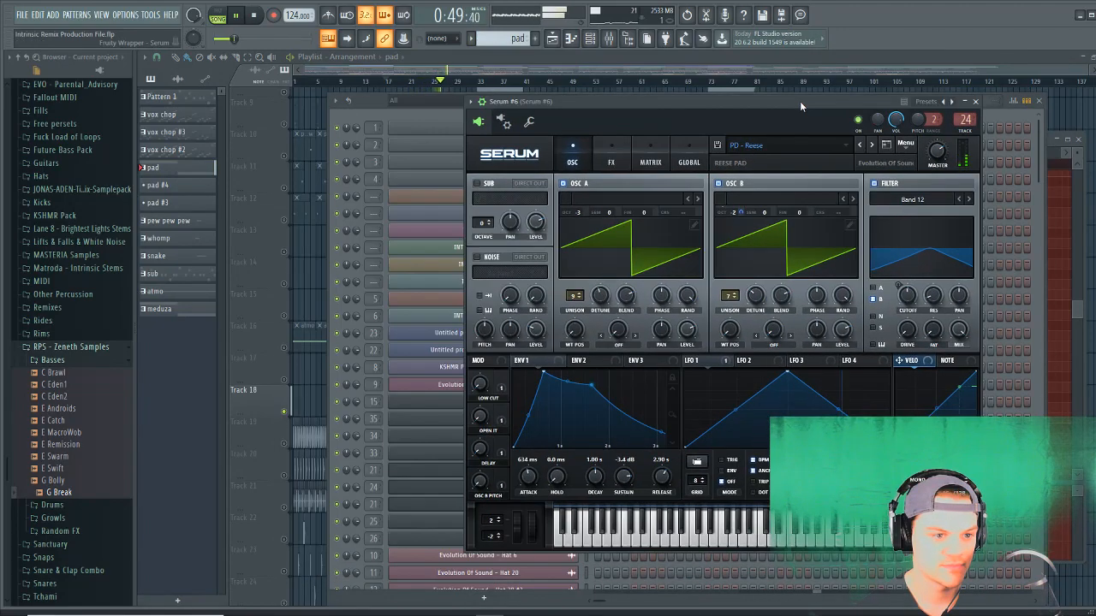
pyautogui.click(640, 59)
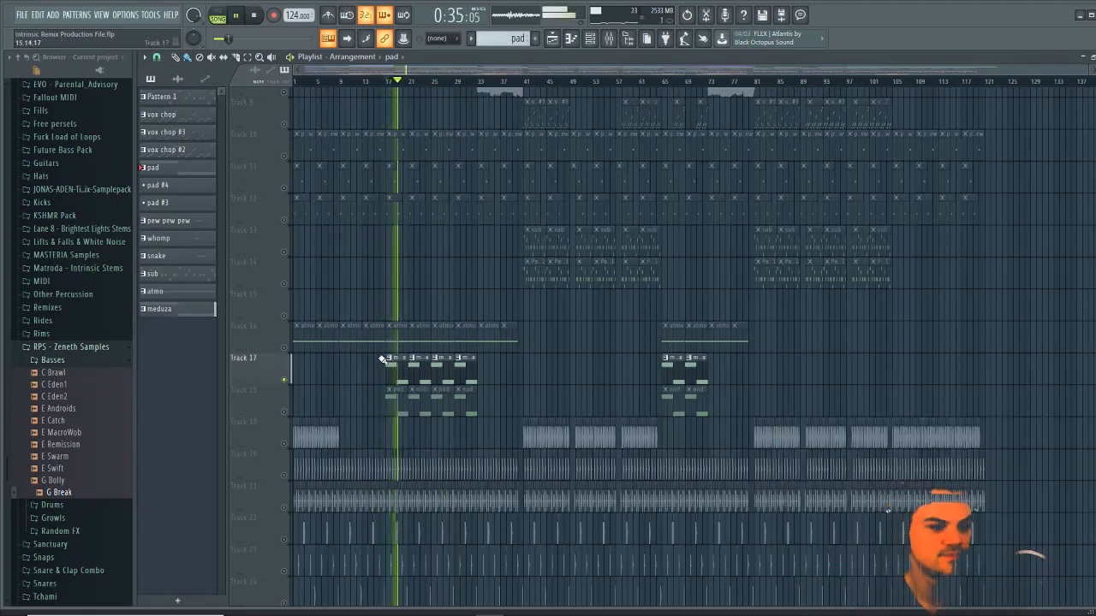
# Unmute track 18 to hear it with track 17, stop playback and unmute all playlist tracks
pyautogui.click(285, 413)
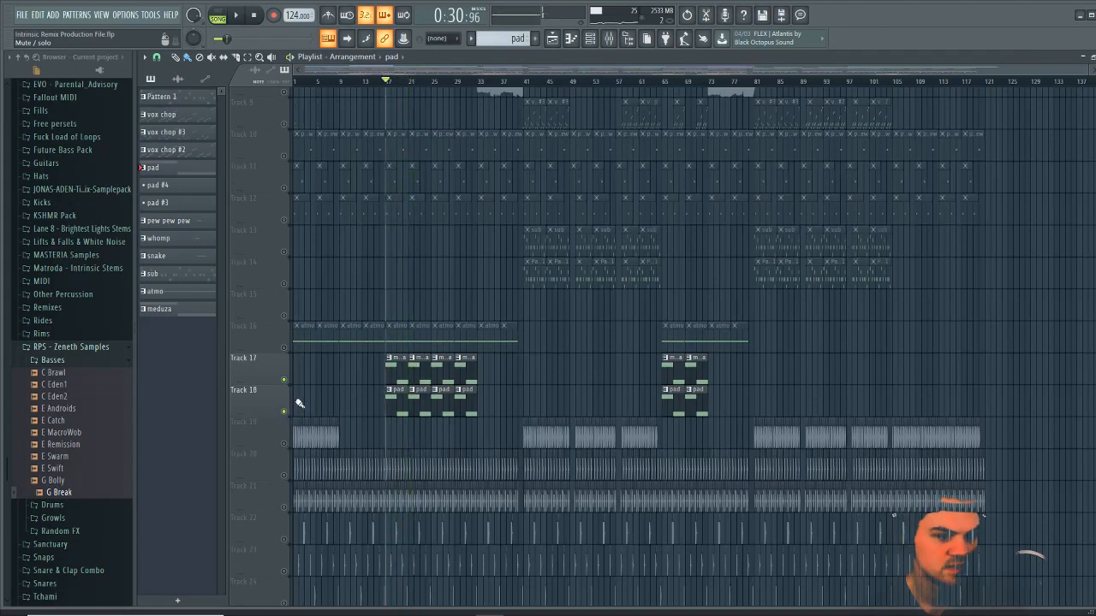
pyautogui.press('space')
pyautogui.scroll(1, 378, 366)
pyautogui.scroll(3, 378, 366)
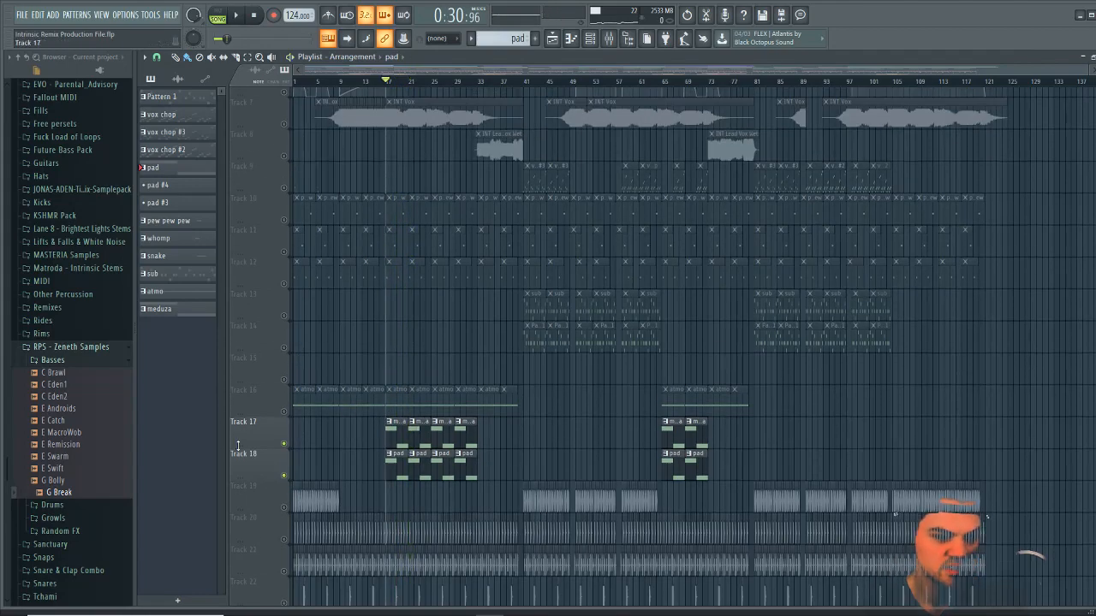
pyautogui.rightClick(286, 413)
pyautogui.rightClick(286, 414)
pyautogui.scroll(-9, 394, 417)
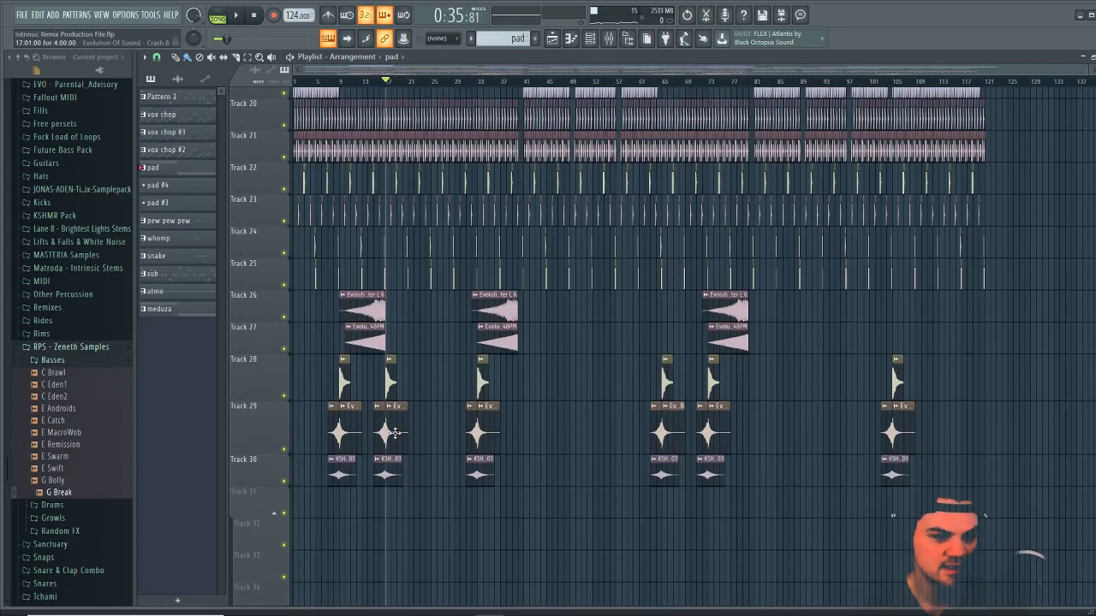
# Play the arrangement from about bar 9, bar 15 and bar 40 to hear the tempo rise and the drop
pyautogui.scroll(15, 394, 434)
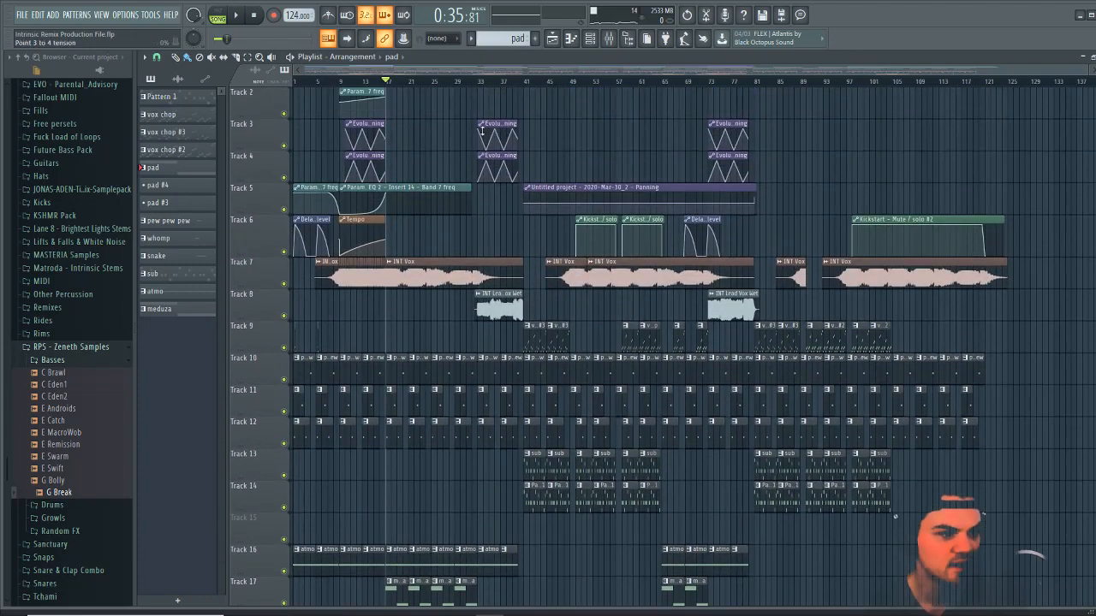
pyautogui.moveTo(354, 83)
pyautogui.mouseDown()
pyautogui.moveTo(557, 81)
pyautogui.moveTo(344, 87)
pyautogui.mouseUp()
pyautogui.press('space')
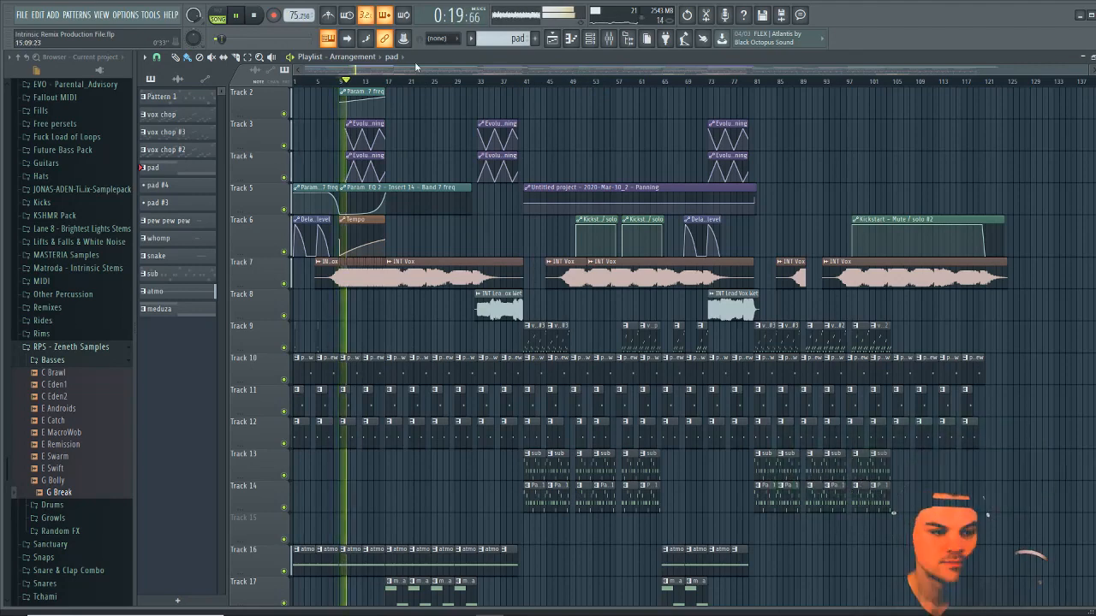
pyautogui.click(377, 81)
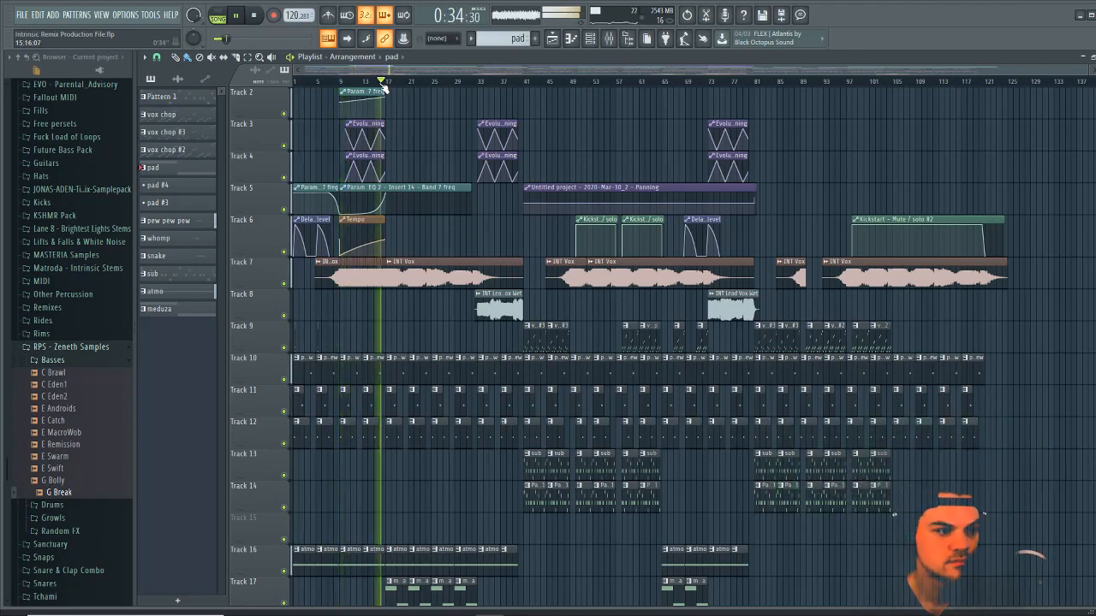
pyautogui.click(520, 82)
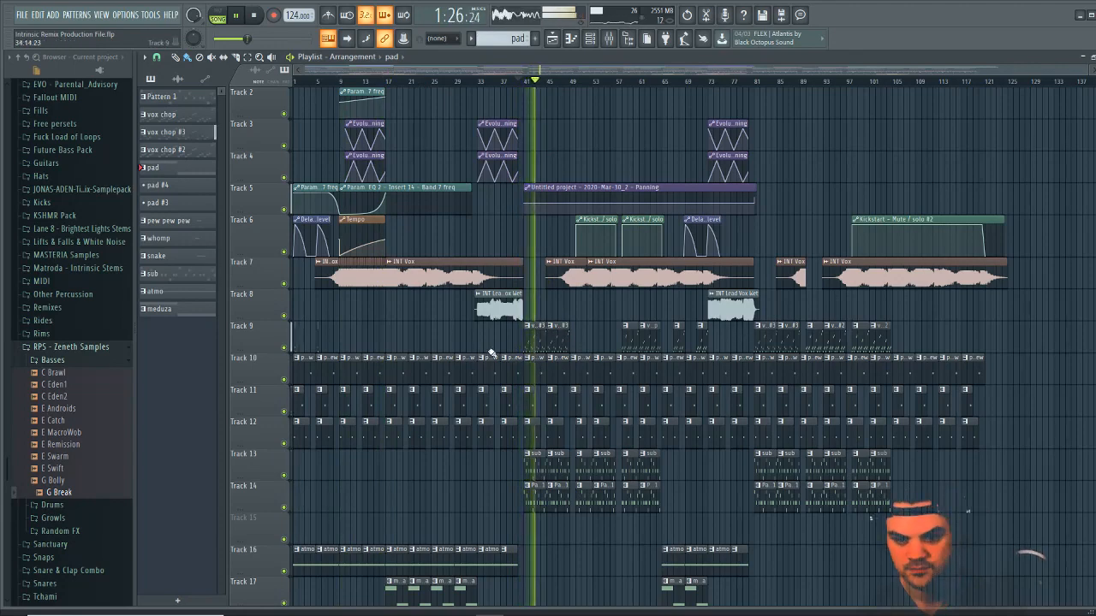
pyautogui.press('space')
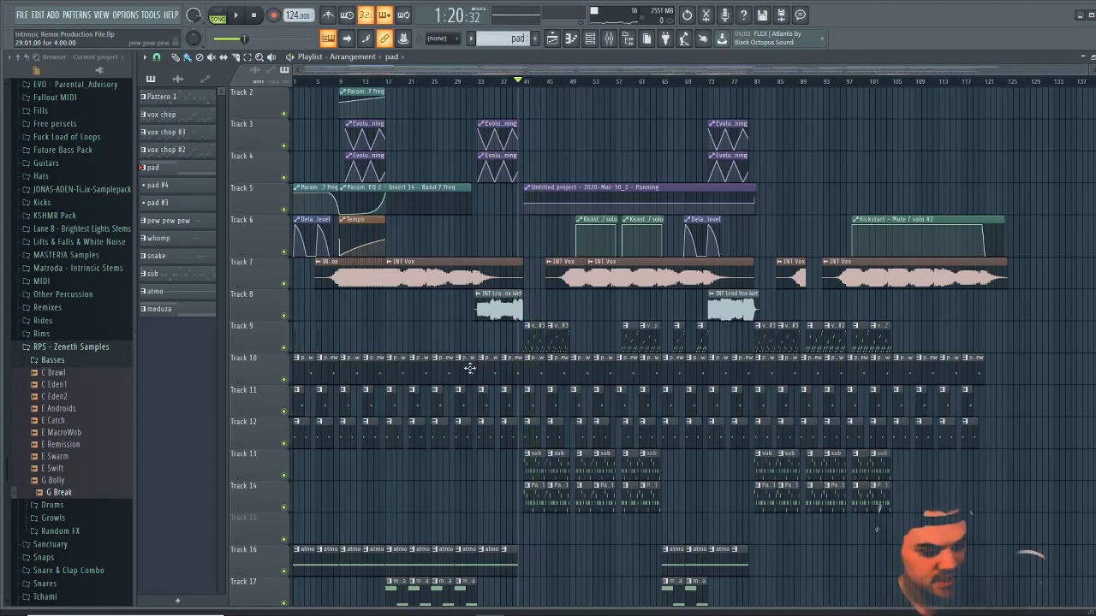
# Open the remix's mixing project file and show its full arrangement in the playlist
pyautogui.click(27, 17)
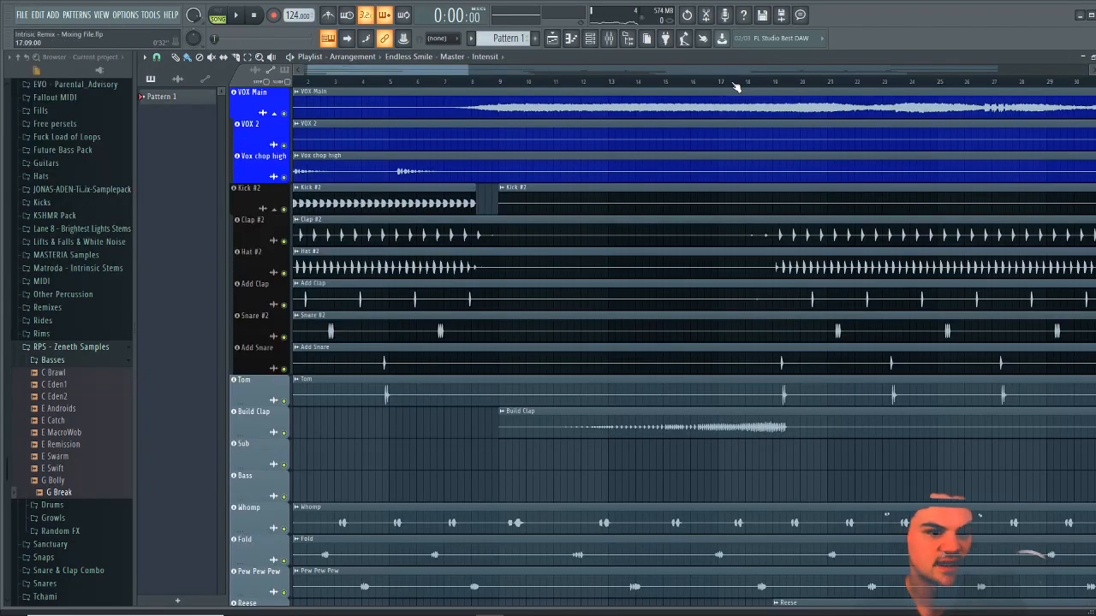
pyautogui.scroll(-5, 736, 83)
pyautogui.scroll(-2, 736, 82)
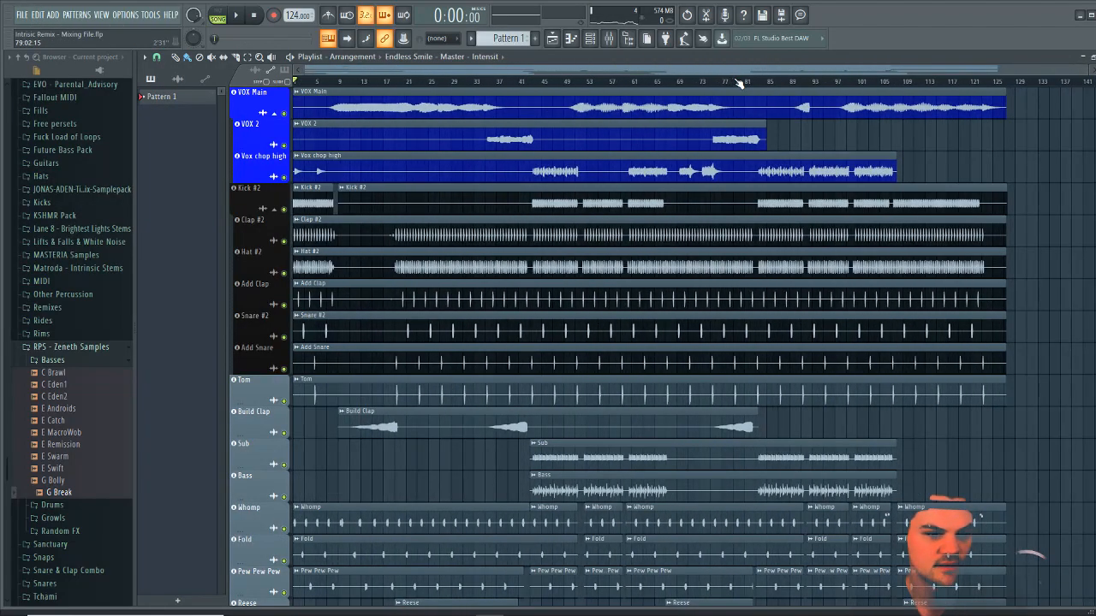
# Open the mixer, examine the insert channels from Insert 21 back to Kick #2, and return to the playlist
pyautogui.click(609, 37)
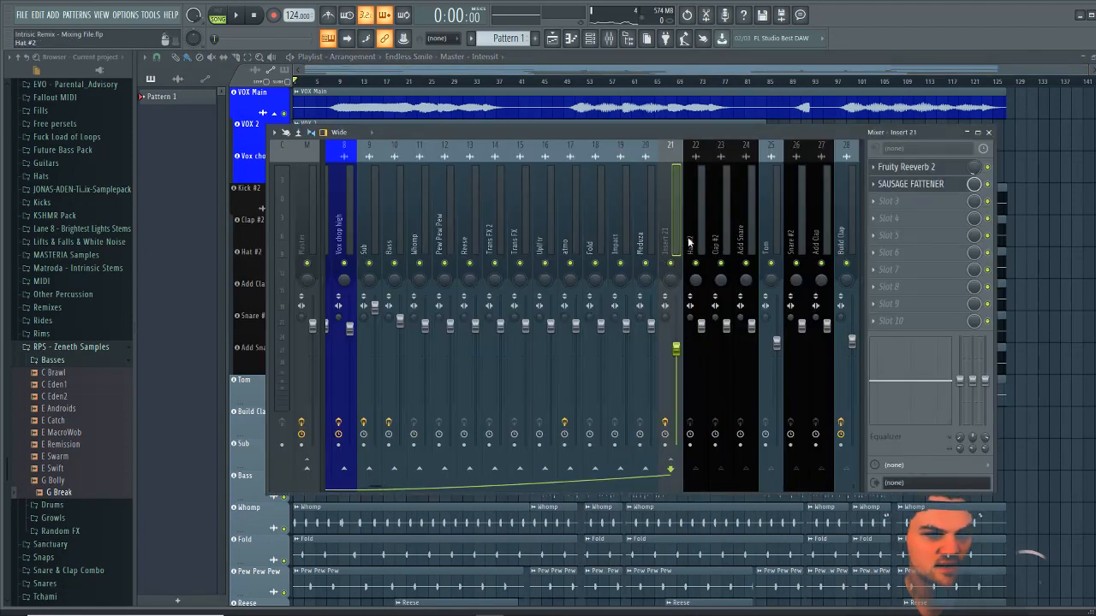
pyautogui.moveTo(690, 242); pyautogui.dragTo(436, 252)
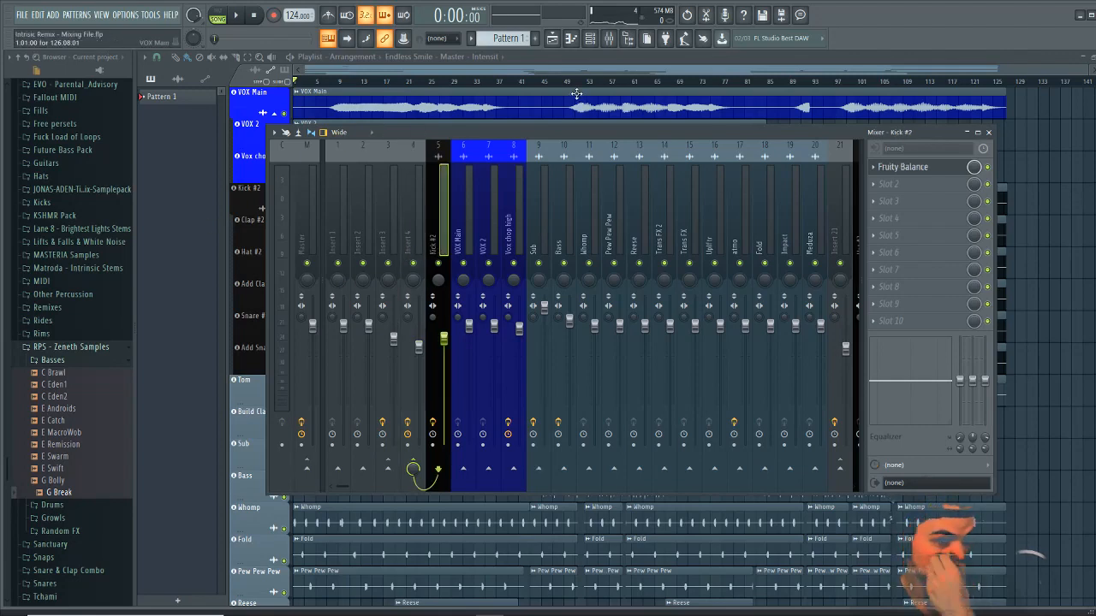
pyautogui.click(600, 71)
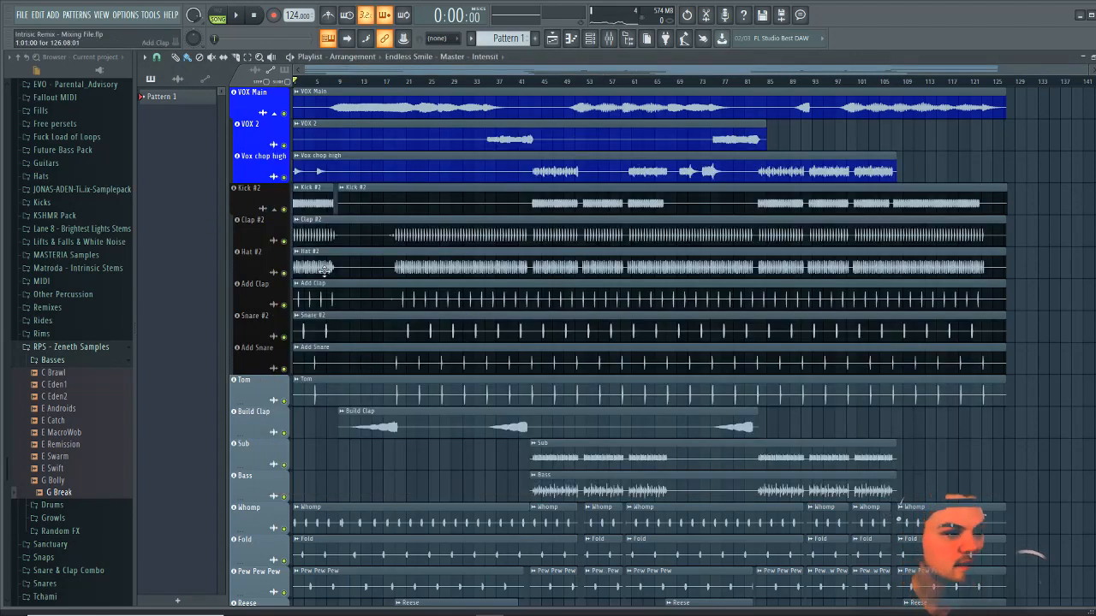
# Solo the Kick #2 track and unmute the Sub track alongside it
pyautogui.click(296, 216)
pyautogui.scroll(-1, 377, 306)
pyautogui.scroll(-3, 371, 399)
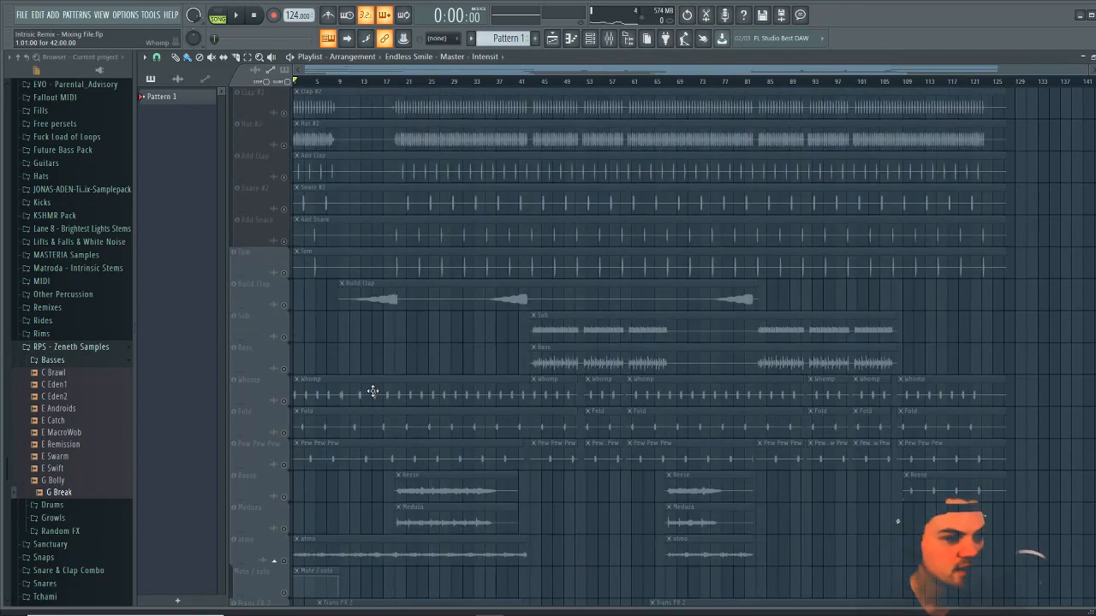
pyautogui.scroll(-1, 402, 454)
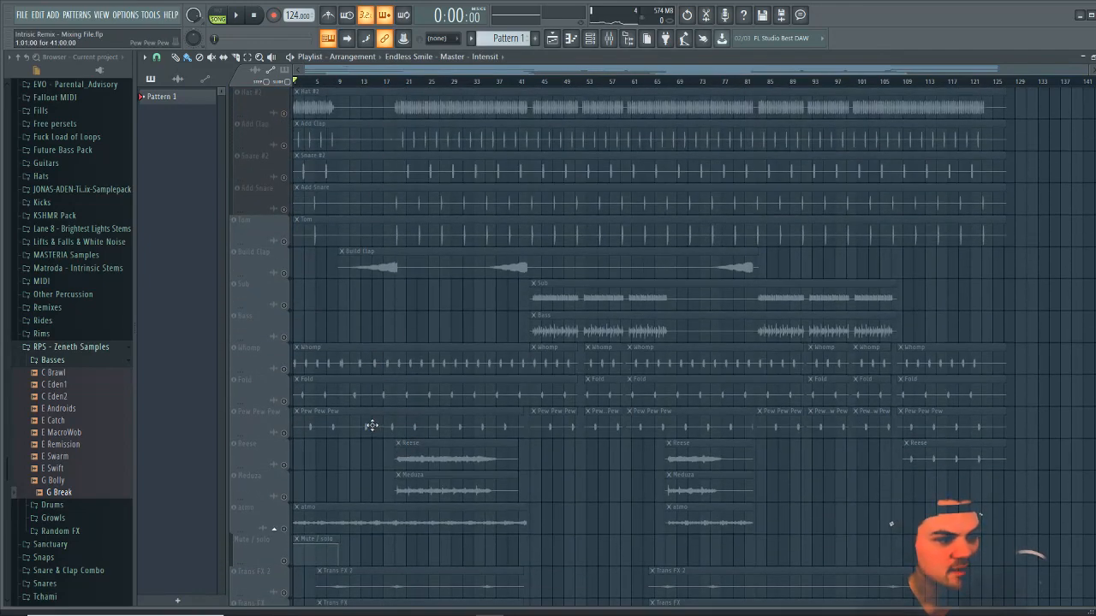
pyautogui.scroll(-6, 371, 426)
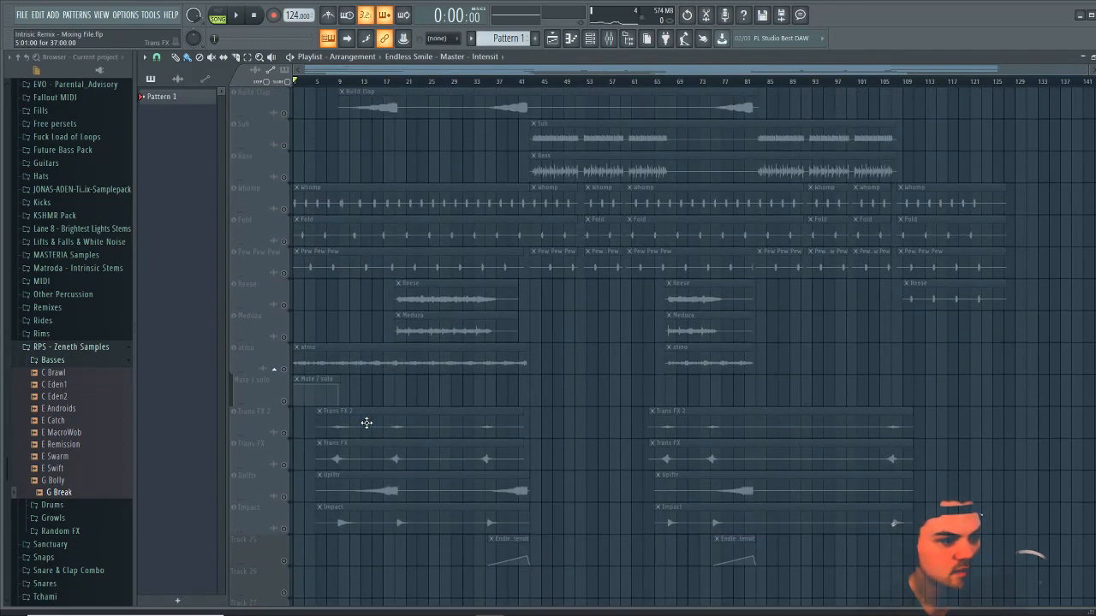
pyautogui.scroll(2, 366, 423)
pyautogui.scroll(2, 350, 326)
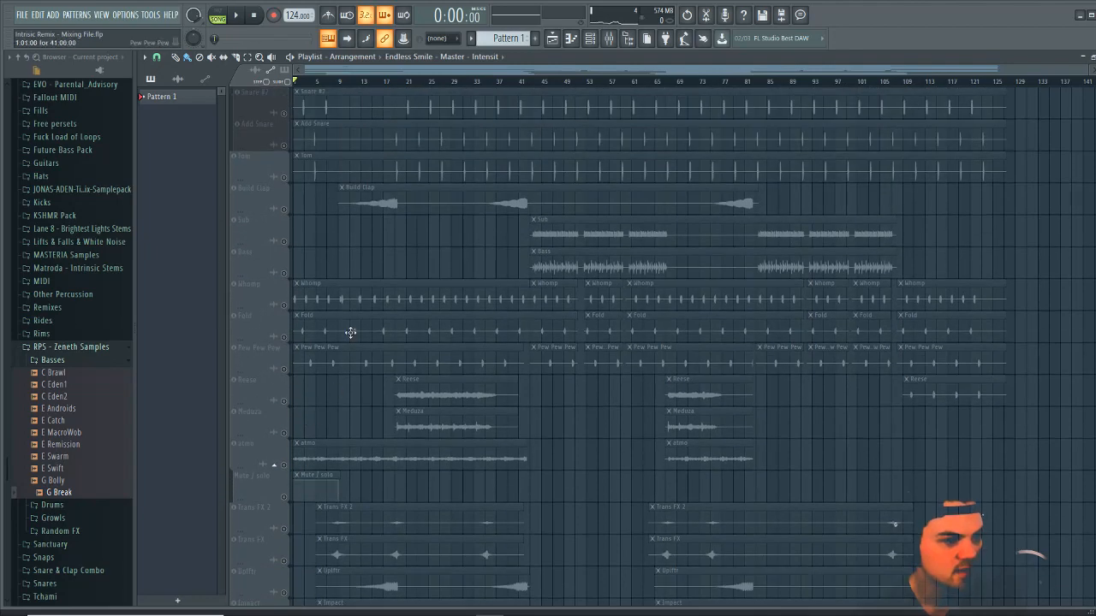
pyautogui.click(281, 239)
pyautogui.scroll(4, 564, 192)
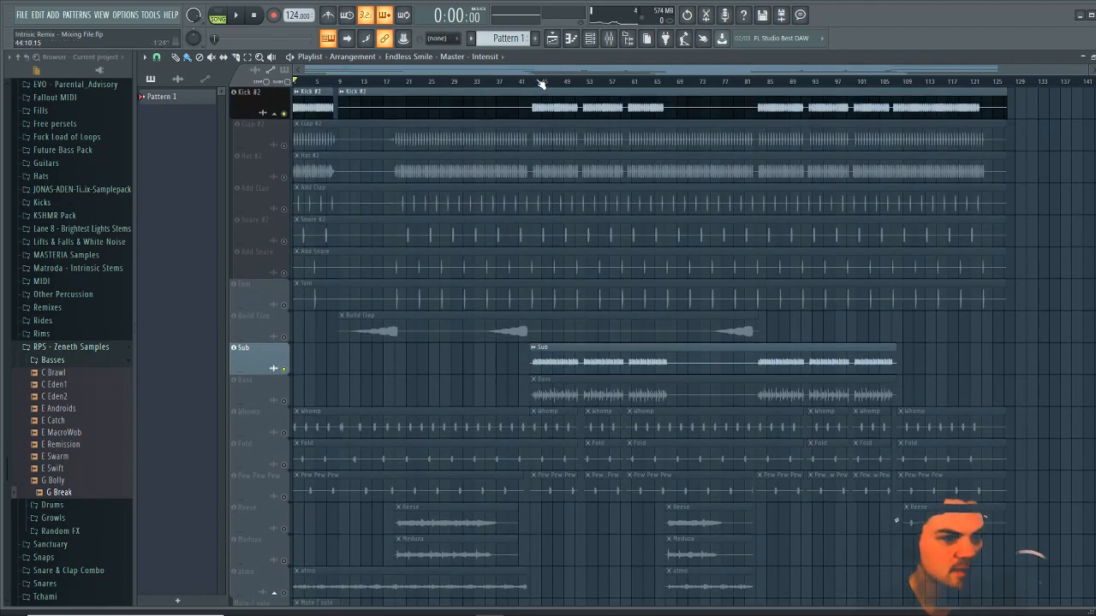
# Play the kick and sub and loop a section of about four bars from just after bar 43
pyautogui.press('space')
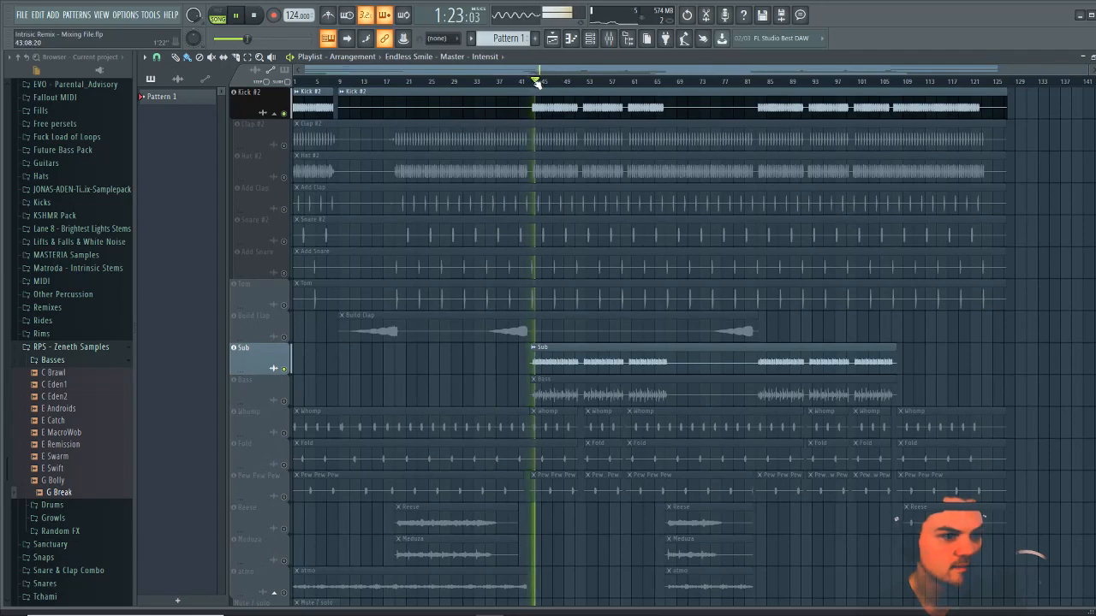
pyautogui.moveTo(534, 81); pyautogui.dragTo(565, 88)
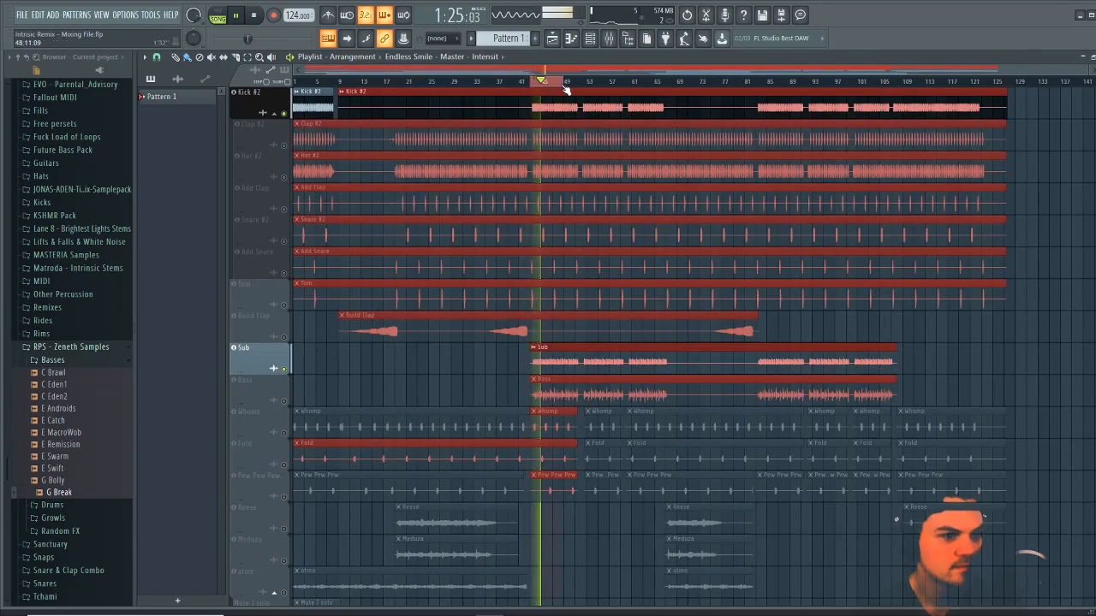
pyautogui.scroll(6, 565, 88)
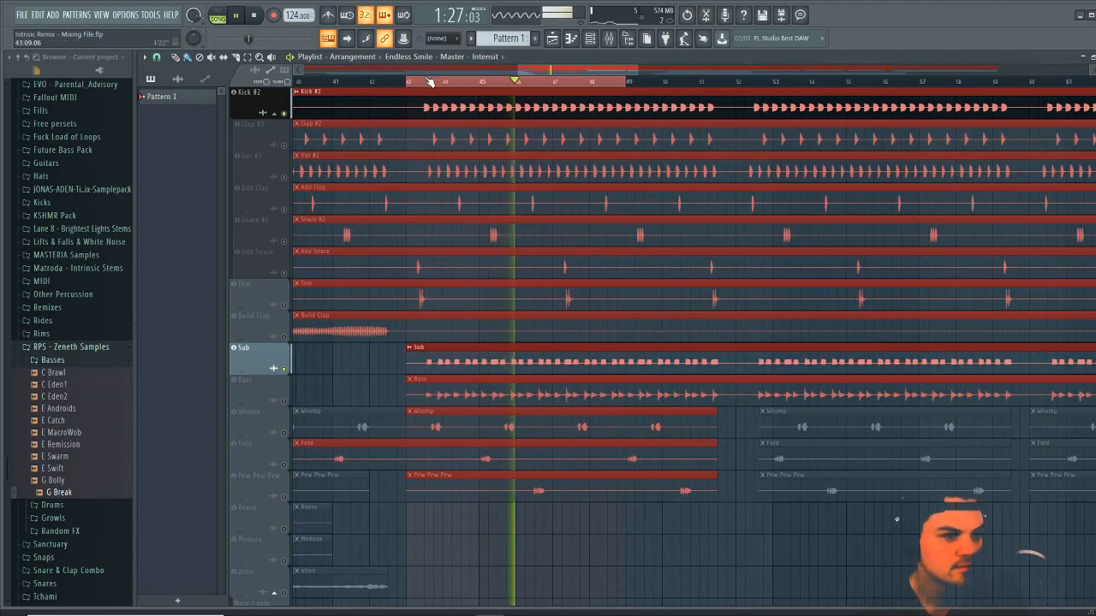
pyautogui.moveTo(430, 81); pyautogui.dragTo(536, 83)
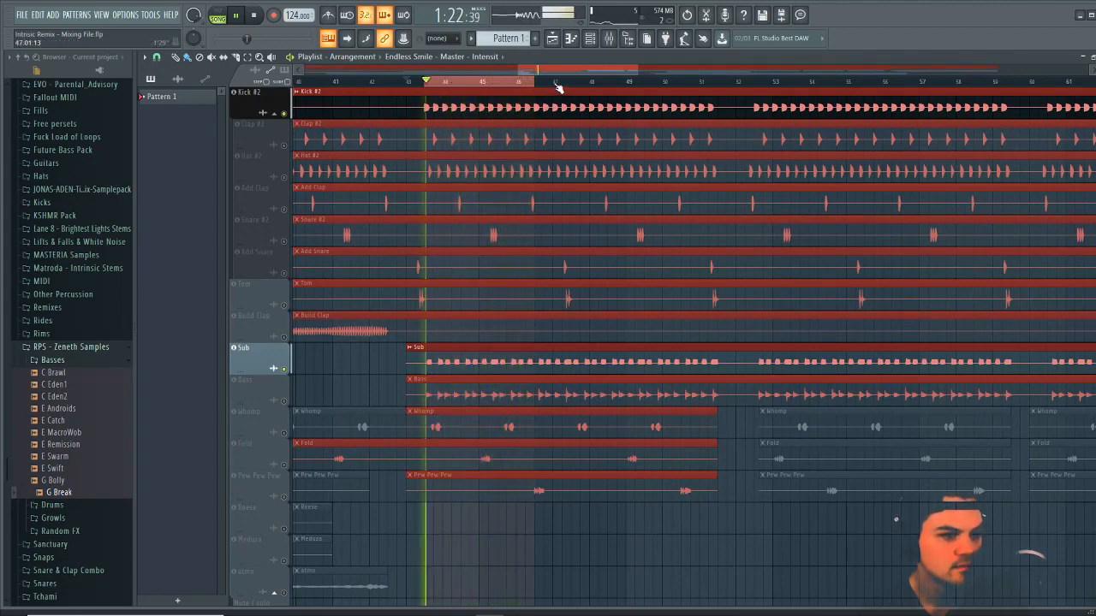
pyautogui.moveTo(534, 82); pyautogui.dragTo(572, 91)
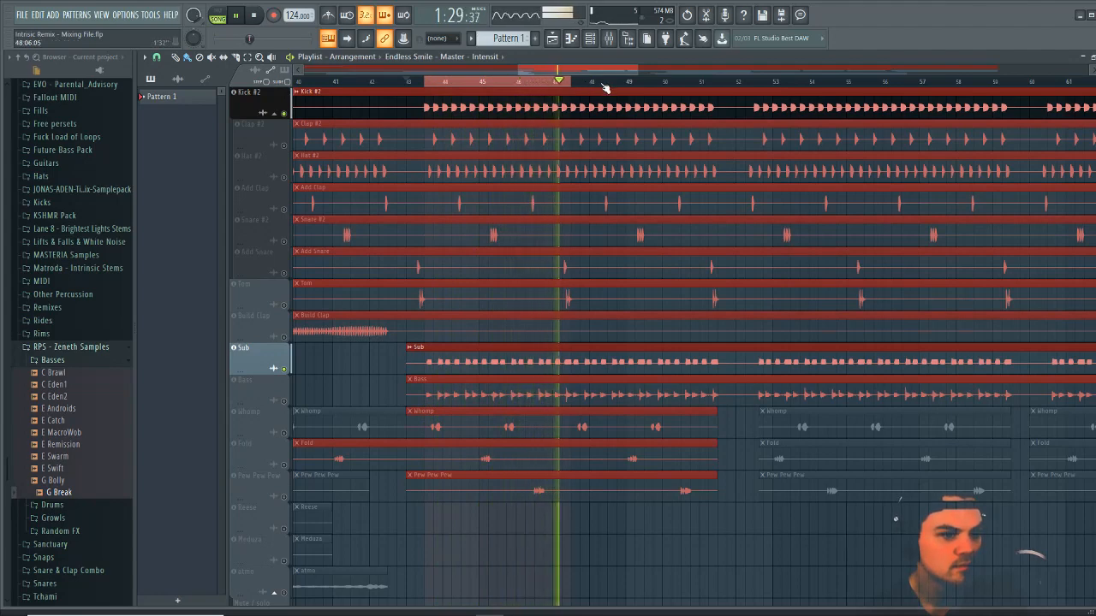
# Stop playback and examine the mixer effects and routing of Sub, Kick #2 and Insert 4
pyautogui.click(609, 38)
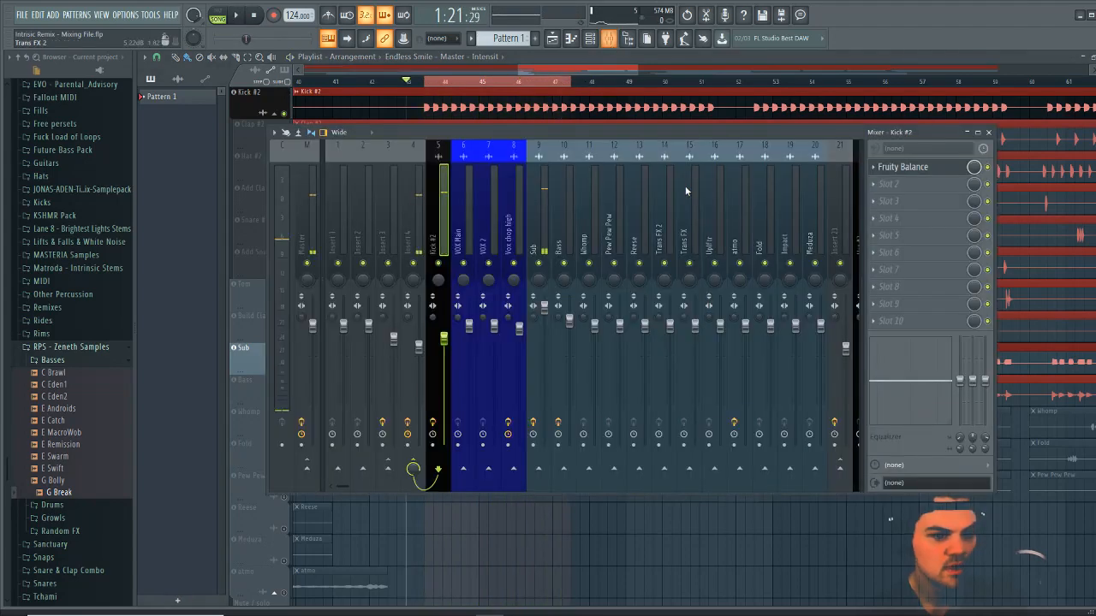
pyautogui.click(526, 244)
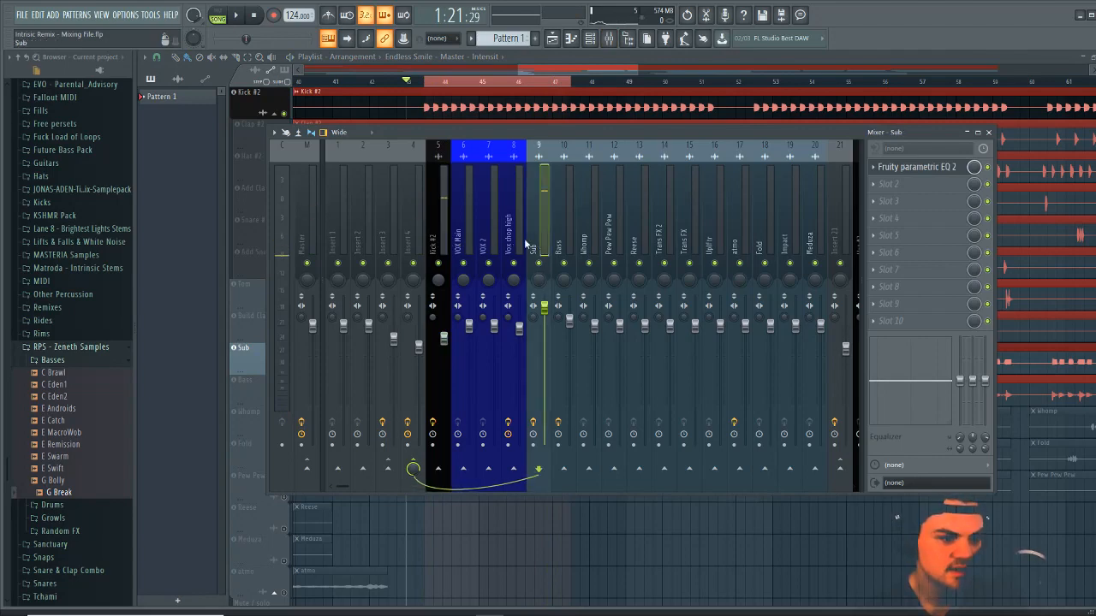
pyautogui.click(435, 240)
pyautogui.click(411, 239)
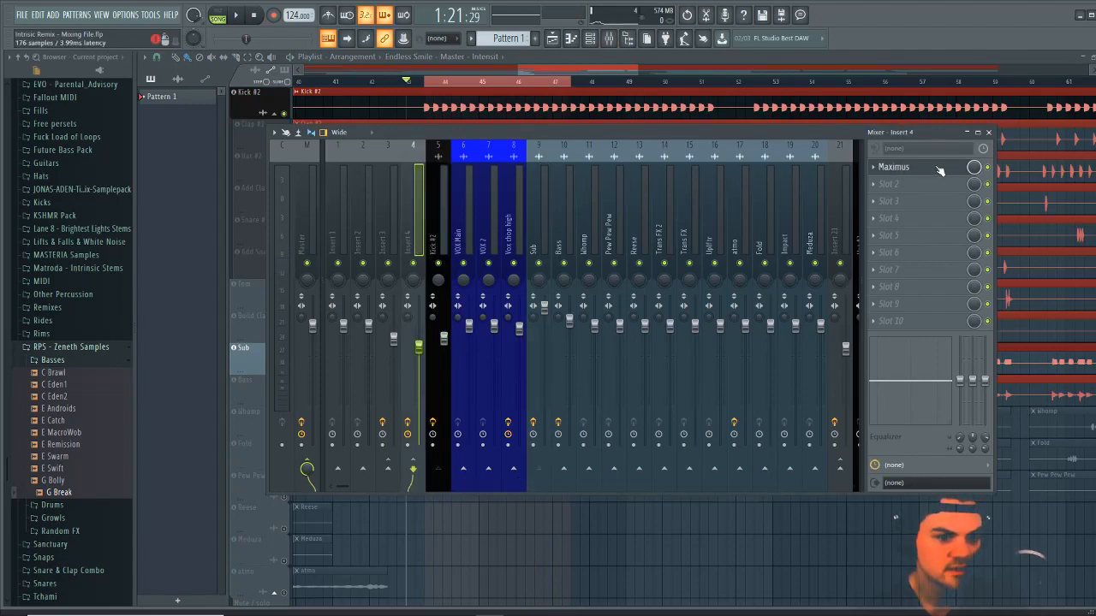
# Play the kick and sub loop to compare Insert 4 with Maximus bypassed and enabled, and open the Maximus window
pyautogui.press('space')
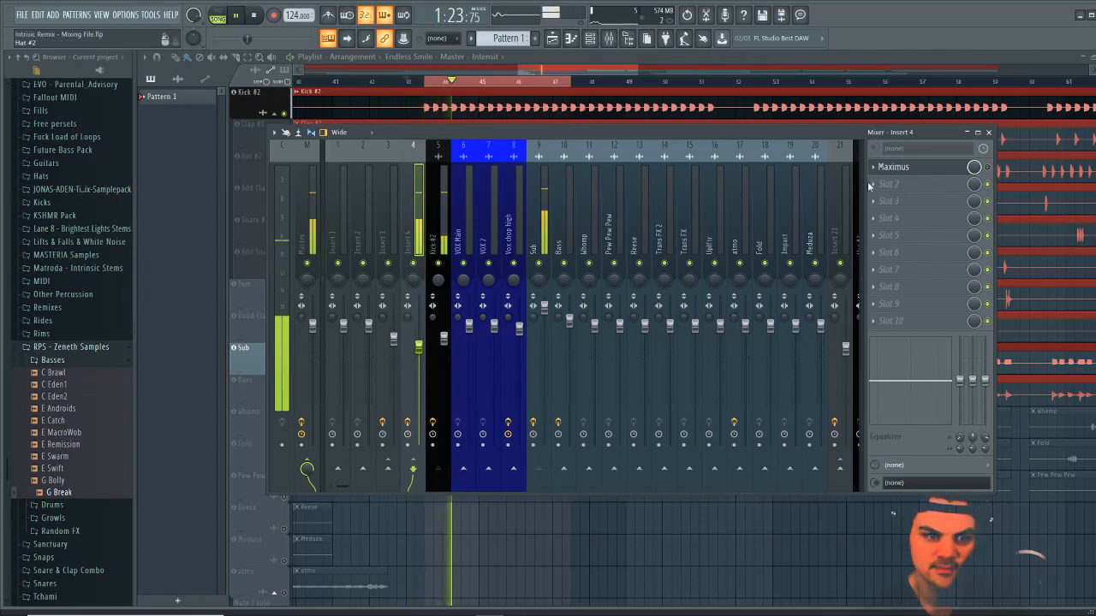
pyautogui.click(890, 167)
pyautogui.moveTo(656, 202); pyautogui.dragTo(784, 351)
pyautogui.click(992, 169)
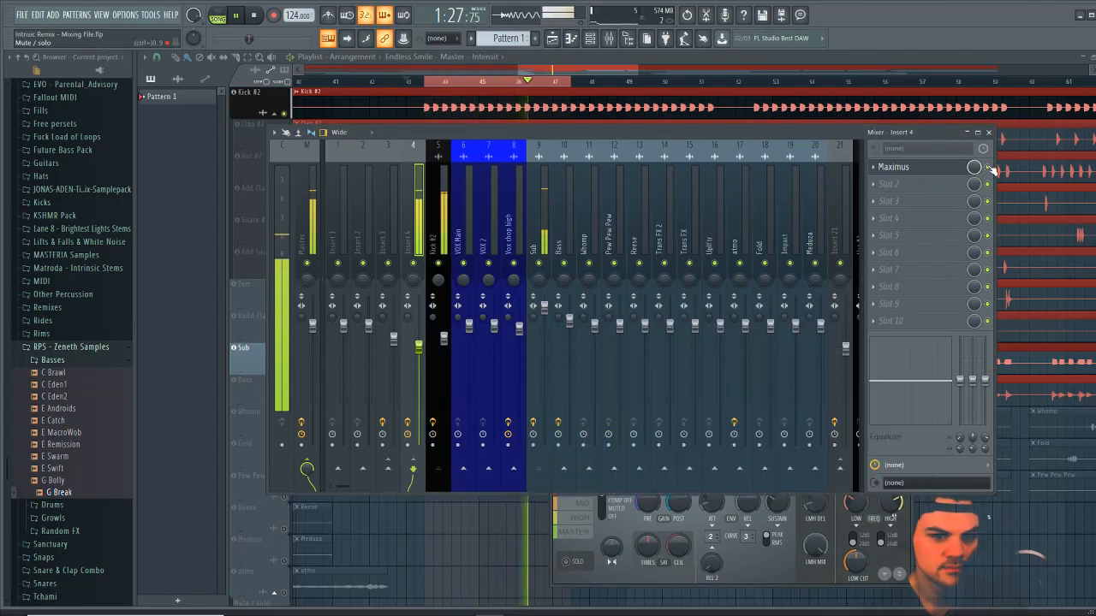
pyautogui.click(926, 175)
pyautogui.click(926, 174)
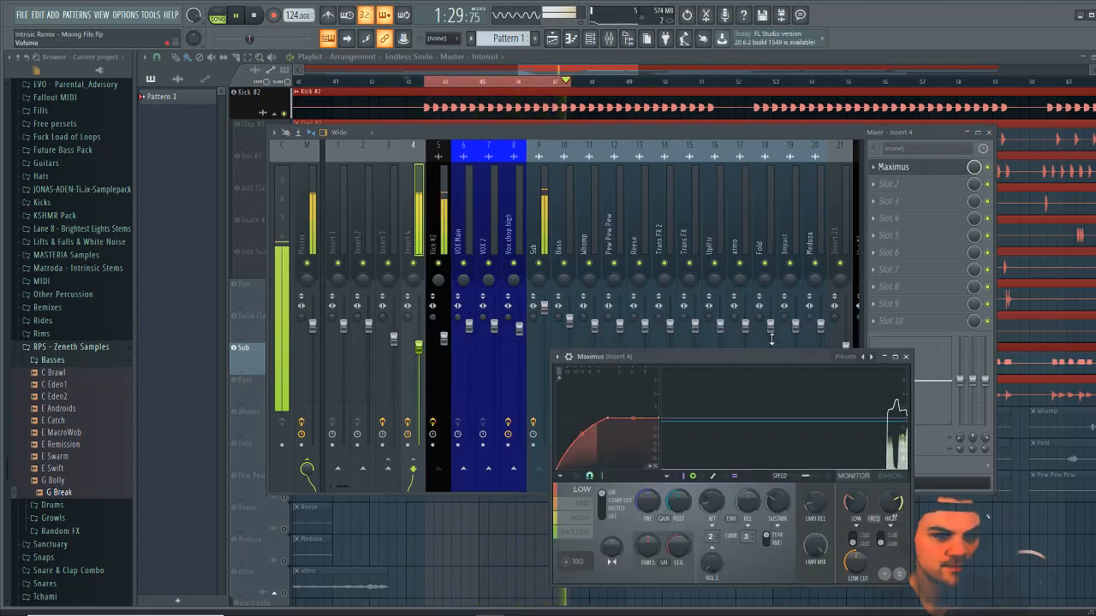
# Solo the low band in Maximus and play the kick and sub loop to hear its compression
pyautogui.press('space')
pyautogui.moveTo(763, 358); pyautogui.dragTo(803, 197)
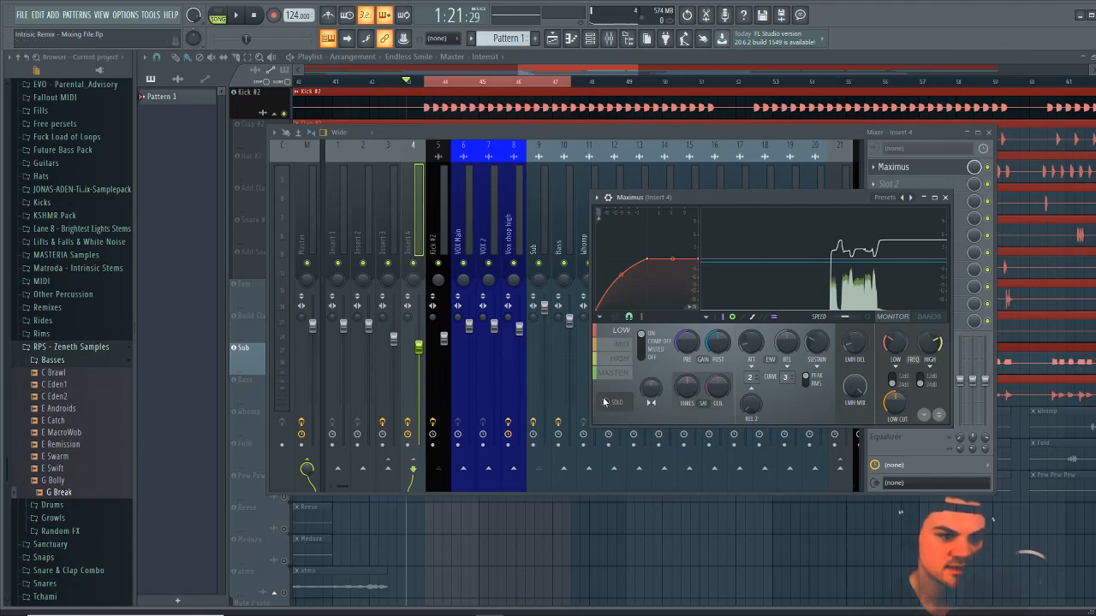
pyautogui.press('space')
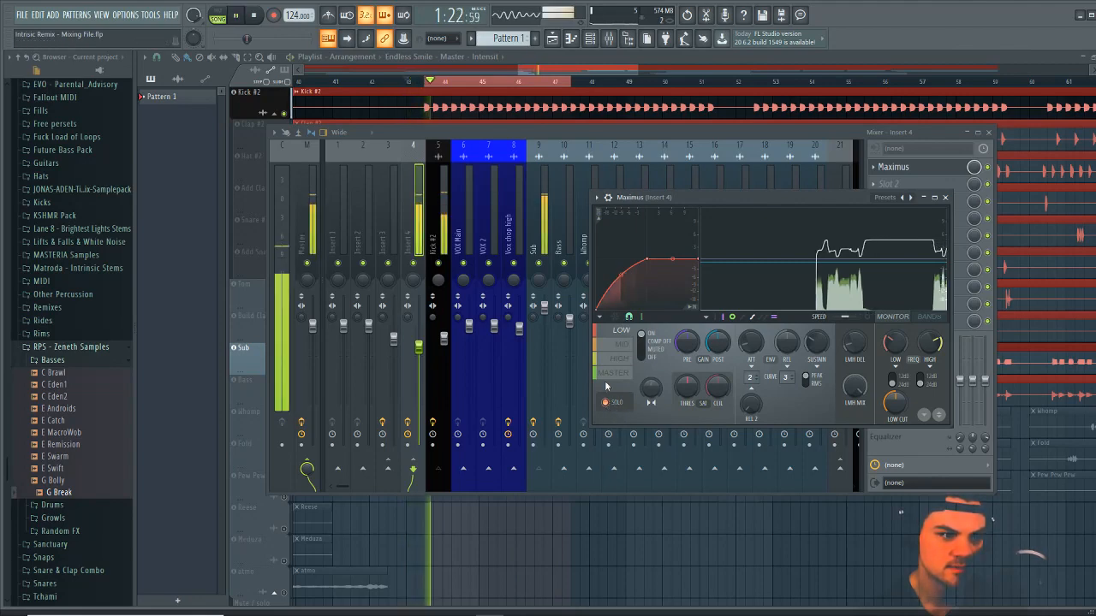
pyautogui.click(644, 339)
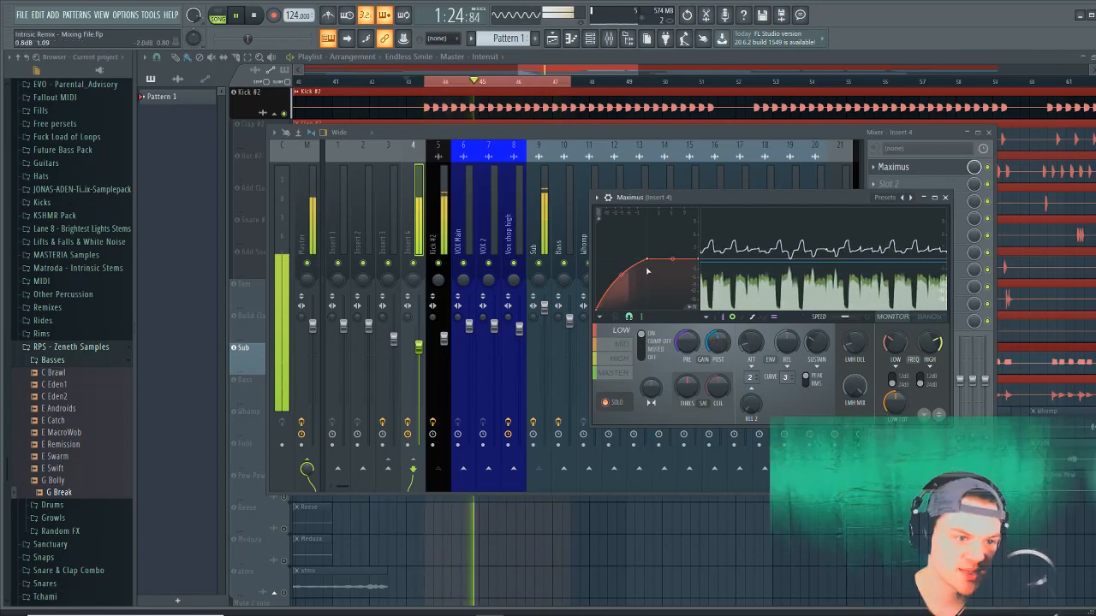
pyautogui.press('space')
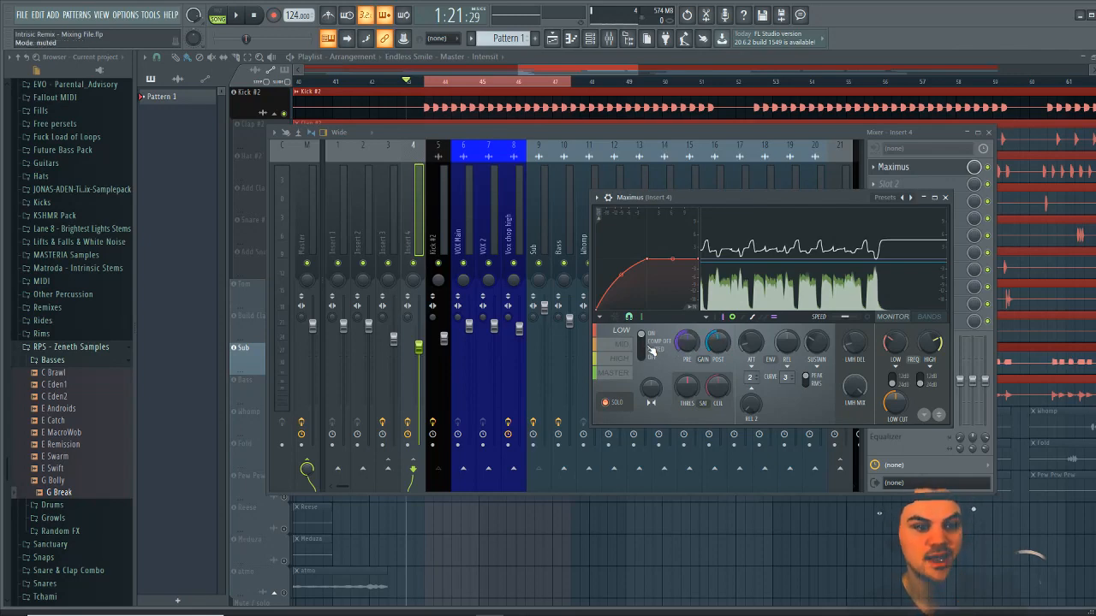
# Compare the high band's curve in Maximus with the low band's, and close the plugin
pyautogui.click(620, 359)
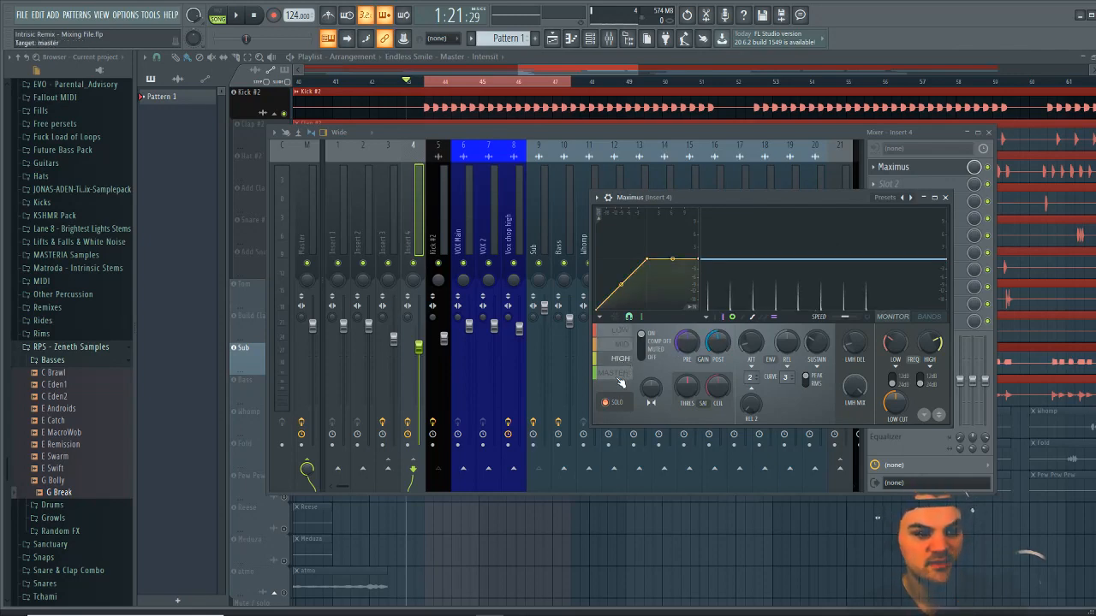
pyautogui.click(620, 333)
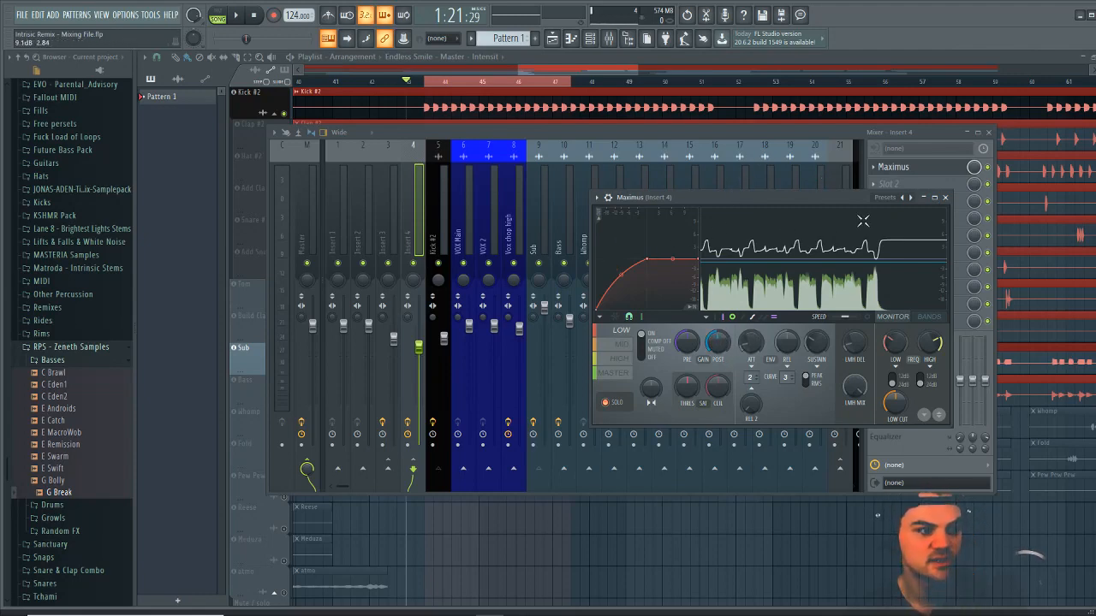
pyautogui.click(946, 198)
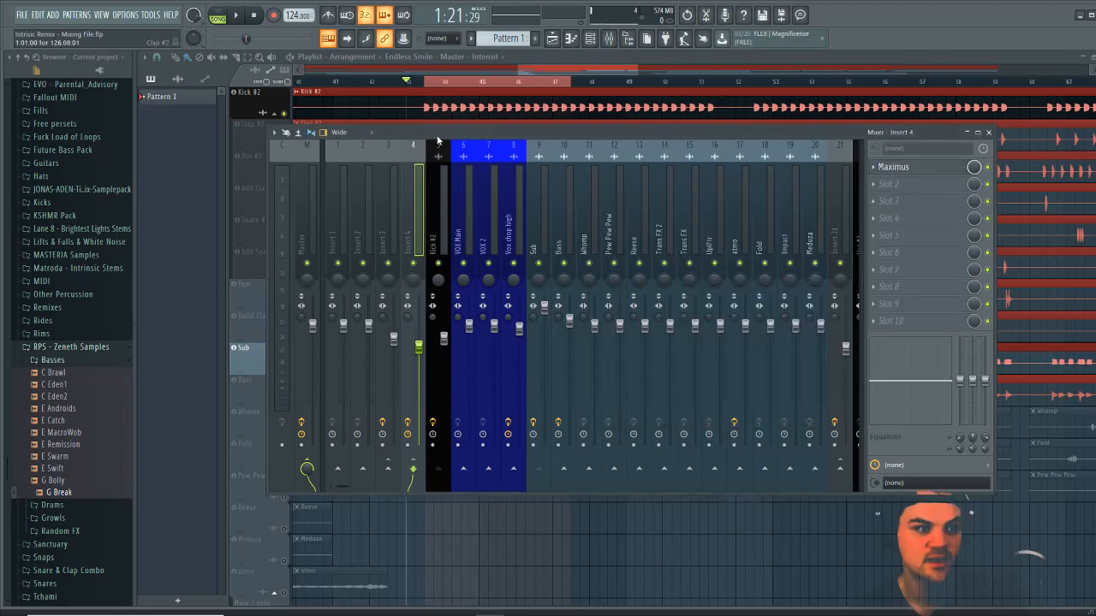
# Close the mixer and show the full arrangement in the playlist, including the vocal tracks
pyautogui.click(342, 214)
pyautogui.press('F9')
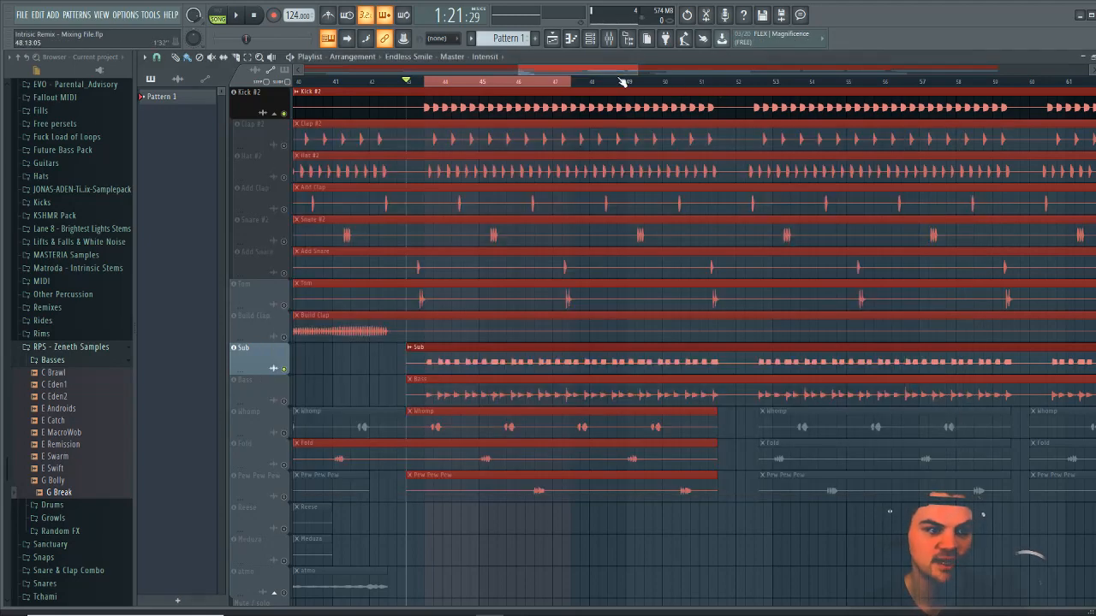
pyautogui.scroll(-5, 612, 82)
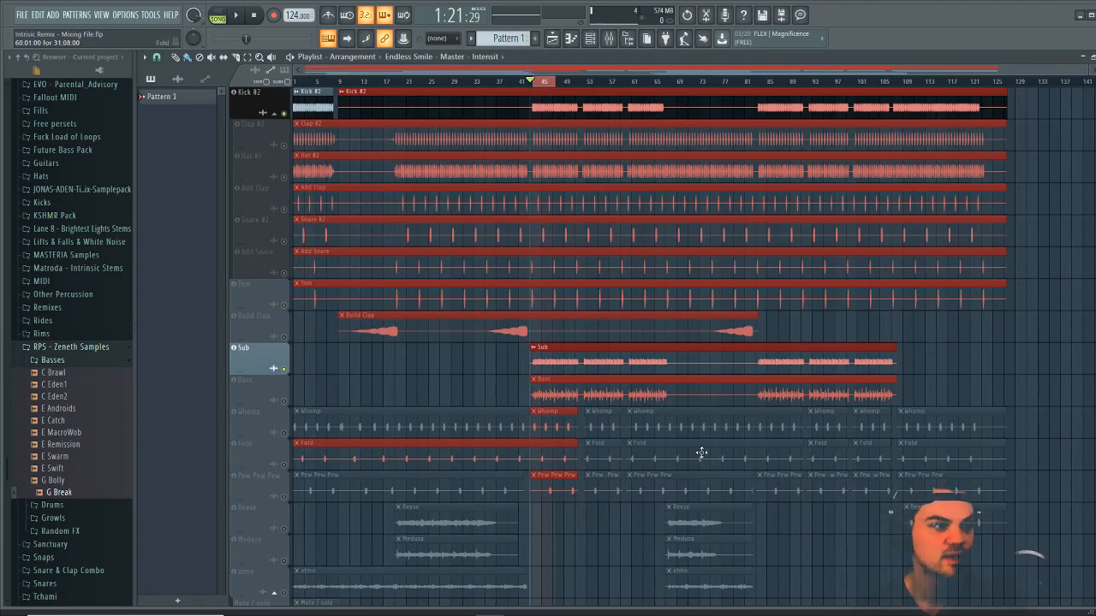
pyautogui.scroll(3, 700, 452)
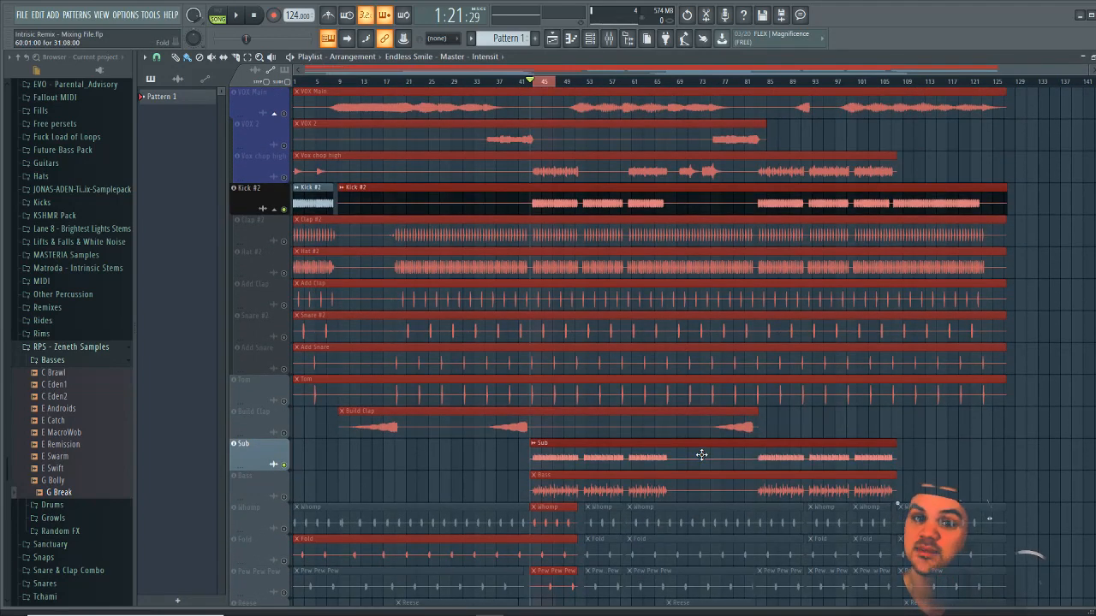